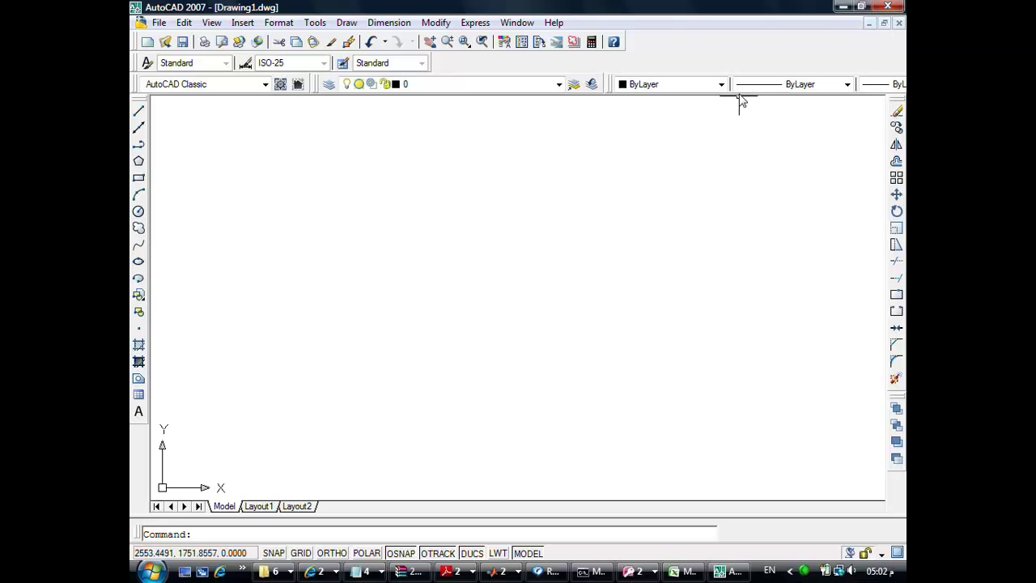
Create a new layer, Layer1, in the Layer Properties Manager
{"action": "left_click", "coordinate": [329, 87]}
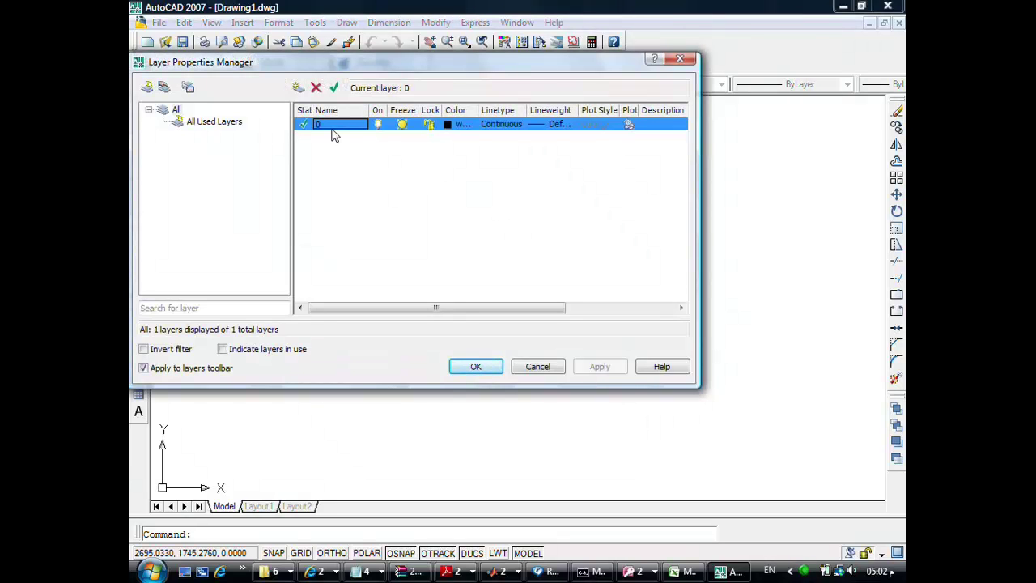
{"action": "key", "text": "alt+n"}
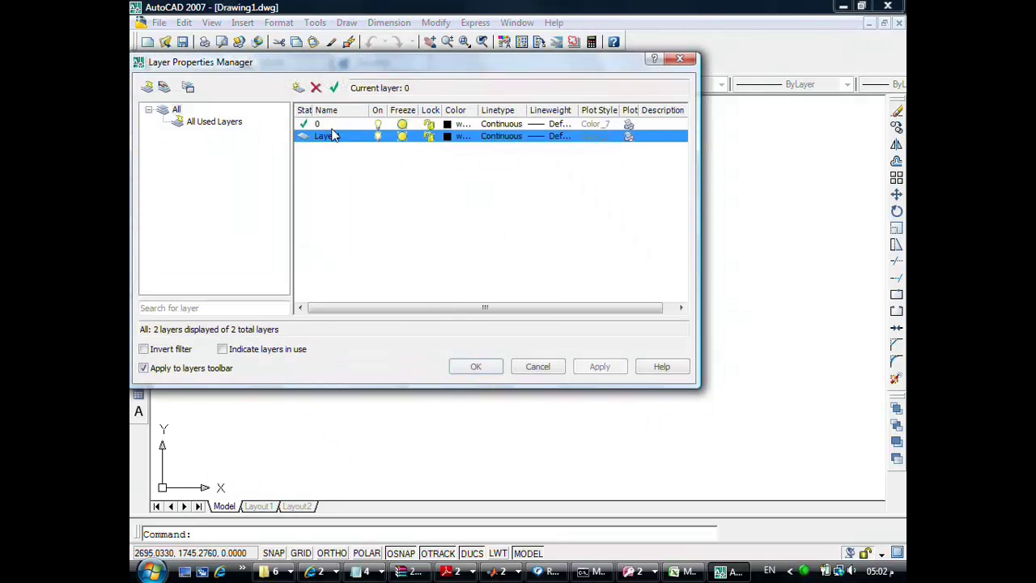
{"action": "key", "text": "alt+i"}
{"action": "key", "text": "alt+a"}
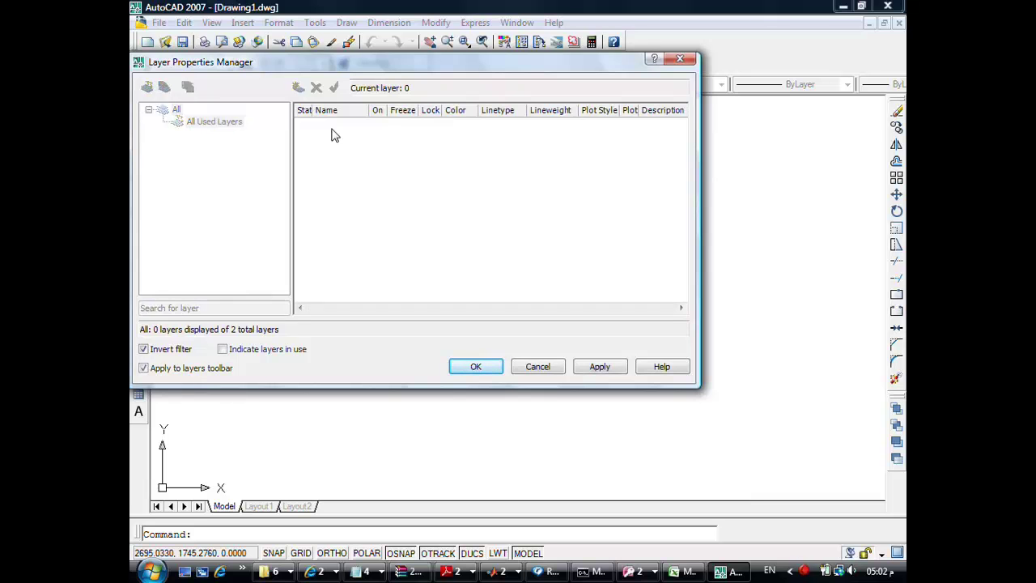
{"action": "right_click", "coordinate": [338, 199]}
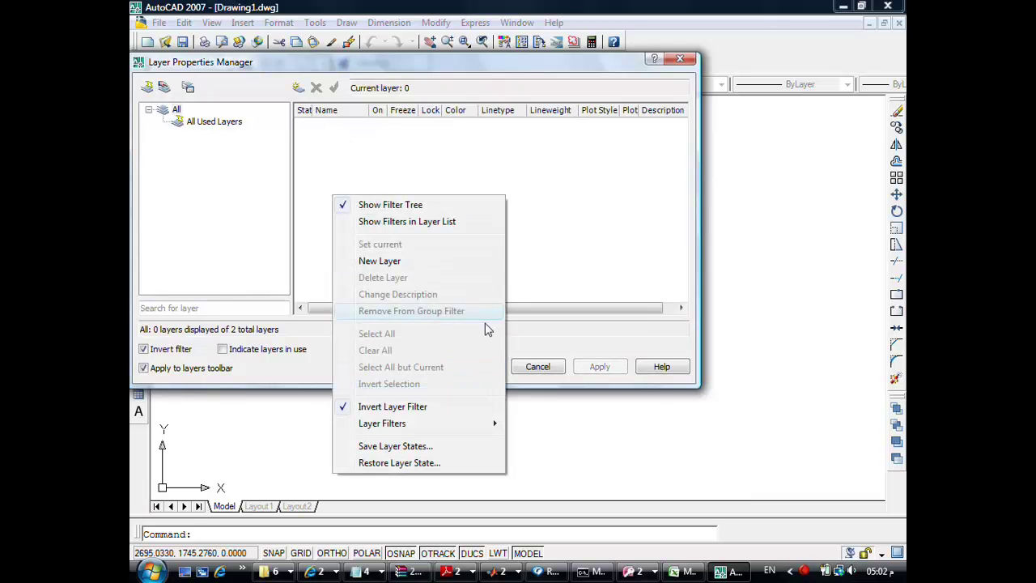
{"action": "left_click", "coordinate": [565, 373]}
{"action": "left_click", "coordinate": [555, 365]}
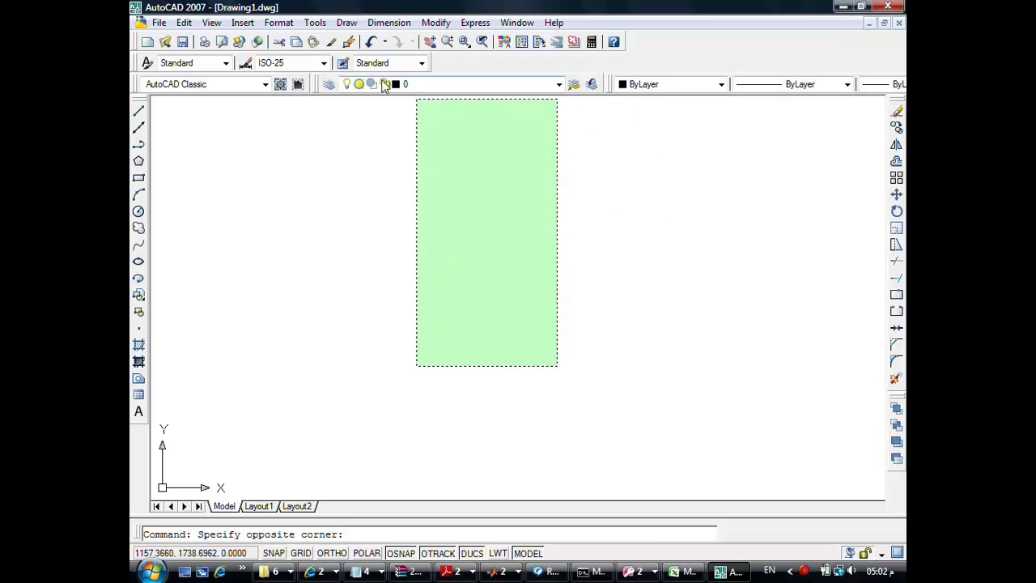
{"action": "left_click", "coordinate": [417, 99]}
Apply the All Used Layers filter with Invert filter unchecked so layers 0 and Layer1 show
{"action": "left_click", "coordinate": [330, 85]}
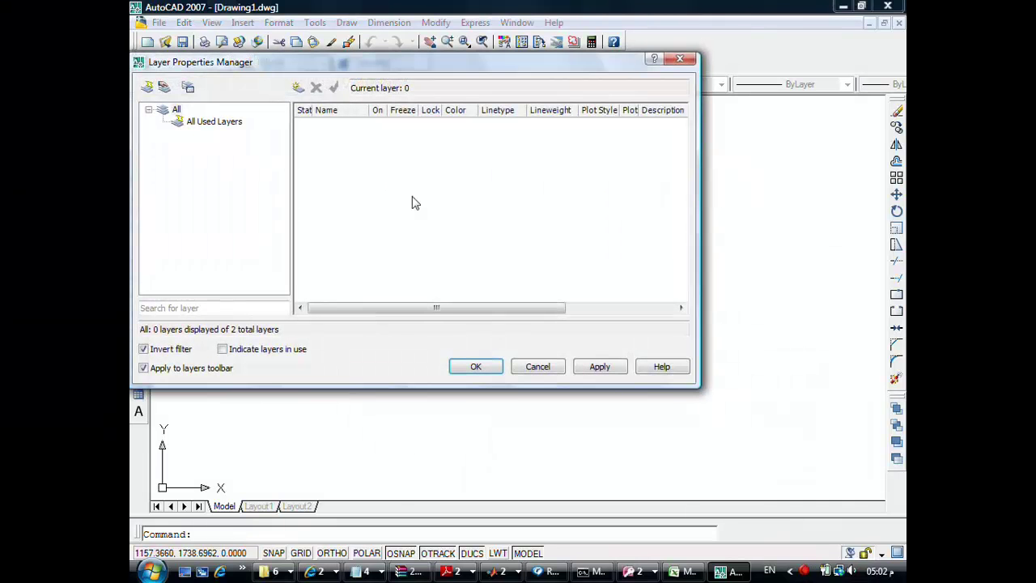
{"action": "left_click", "coordinate": [224, 120]}
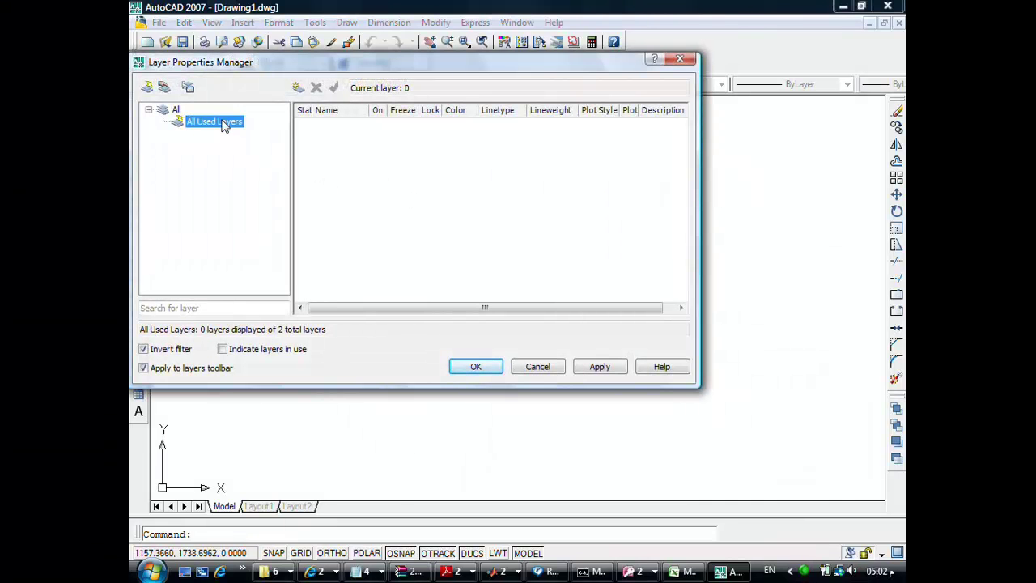
{"action": "double_click", "coordinate": [175, 113]}
{"action": "double_click", "coordinate": [176, 113]}
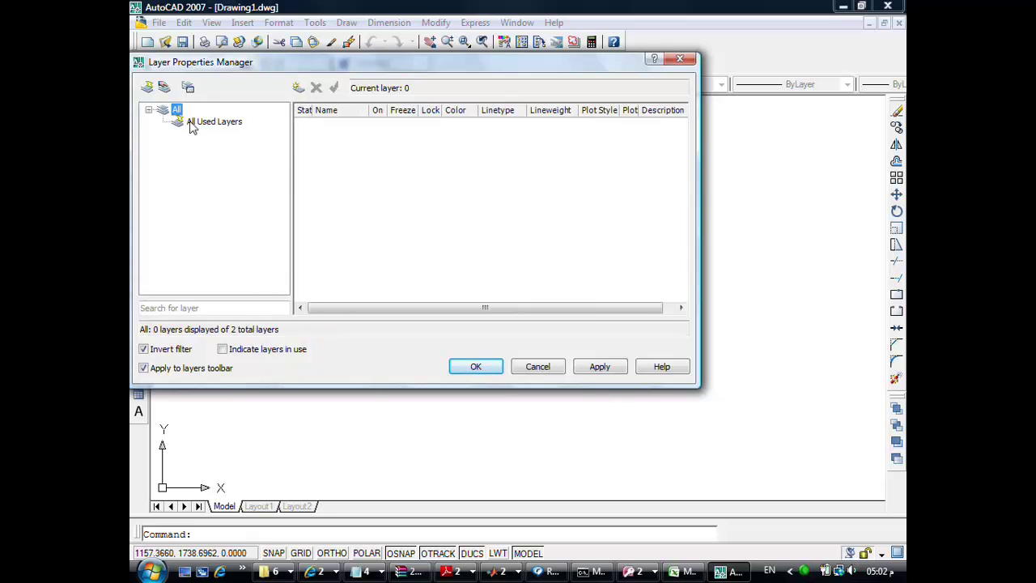
{"action": "left_click", "coordinate": [191, 125]}
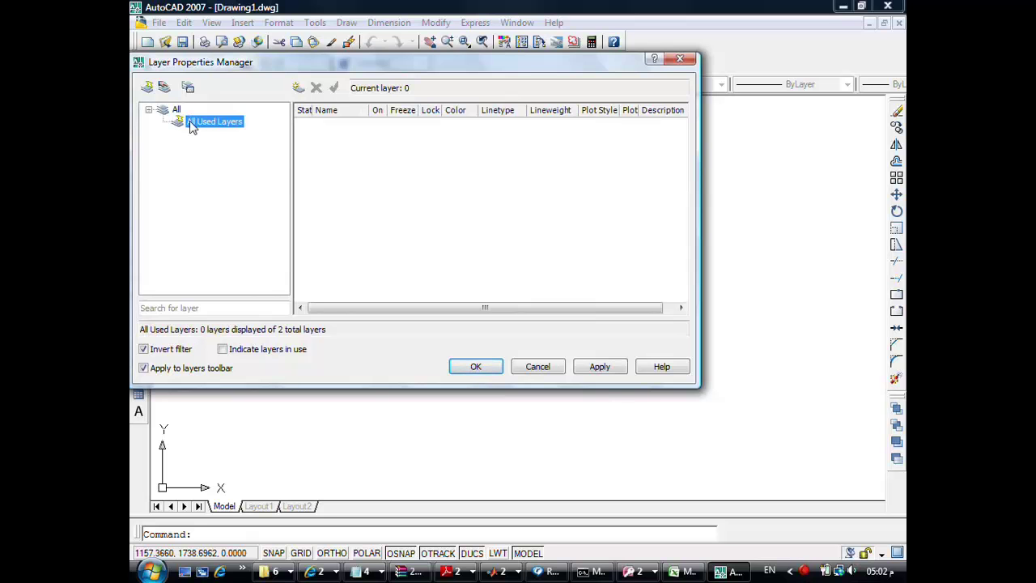
{"action": "left_click", "coordinate": [172, 349]}
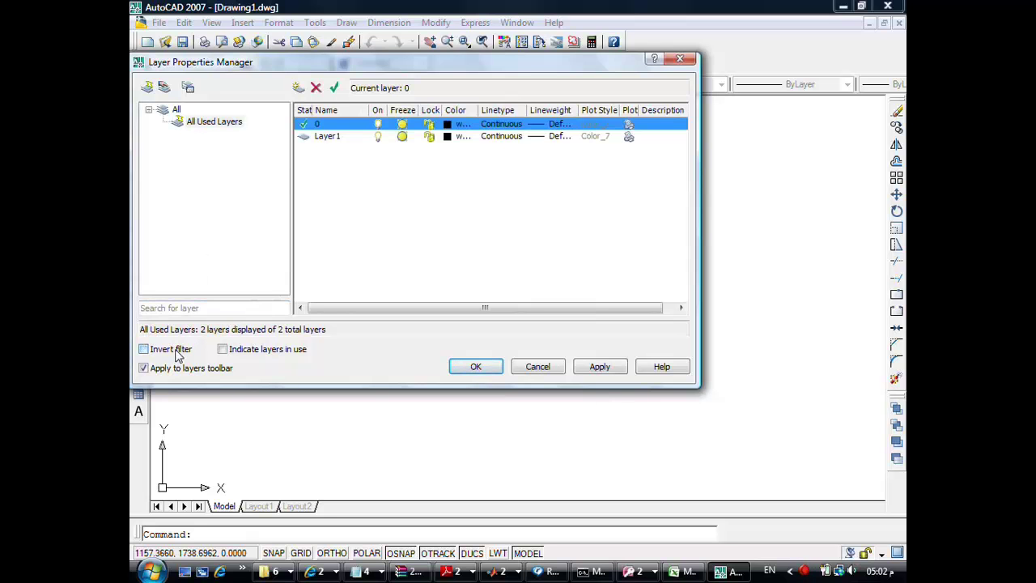
{"action": "right_click", "coordinate": [335, 195]}
Rename Layer1 to Axis and add a Wall layer
{"action": "key", "text": "Escape"}
{"action": "key", "text": "Down"}
{"action": "key", "text": "F2"}
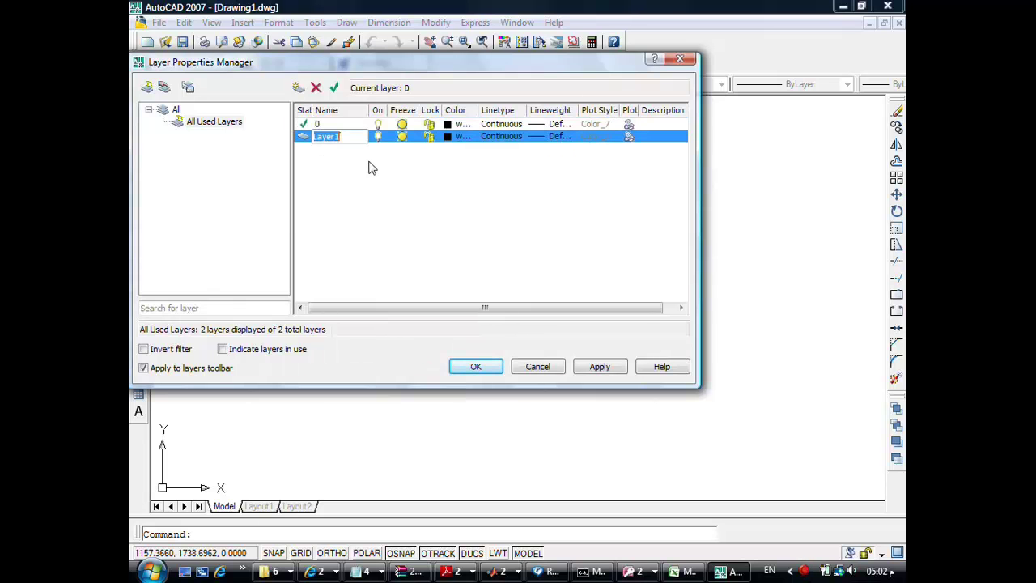
{"action": "type", "text": "Axis"}
{"action": "key", "text": "Return"}
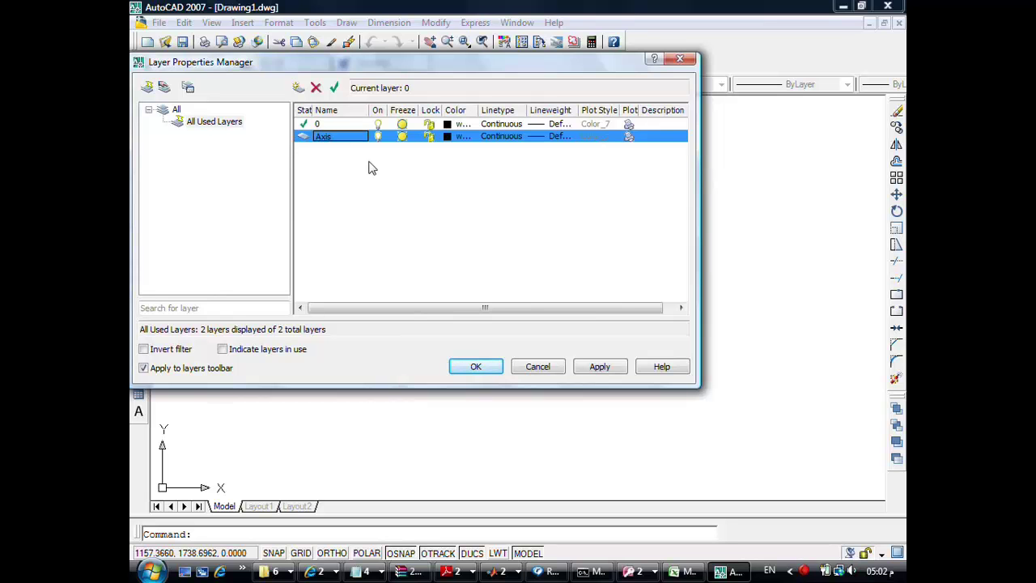
{"action": "key", "text": "alt+n"}
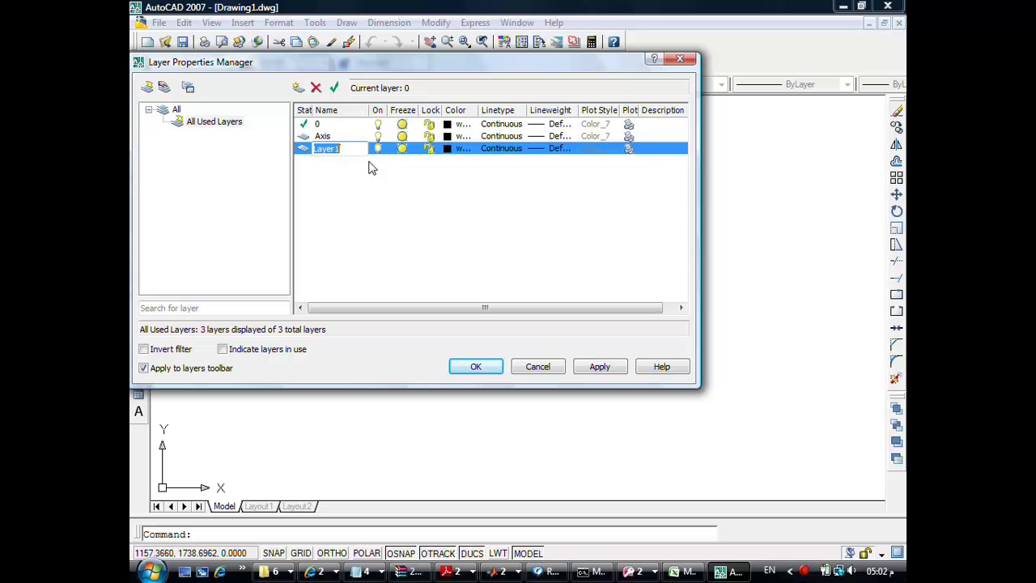
{"action": "type", "text": "Wal"}
{"action": "type", "text": "l"}
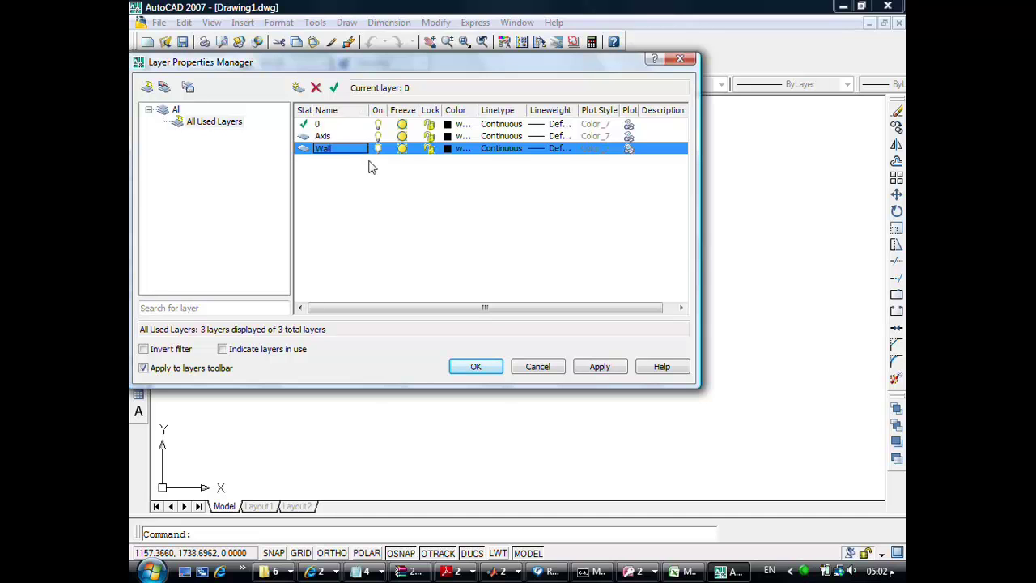
Add layers named columns, Door and Window
{"action": "key", "text": "alt+n"}
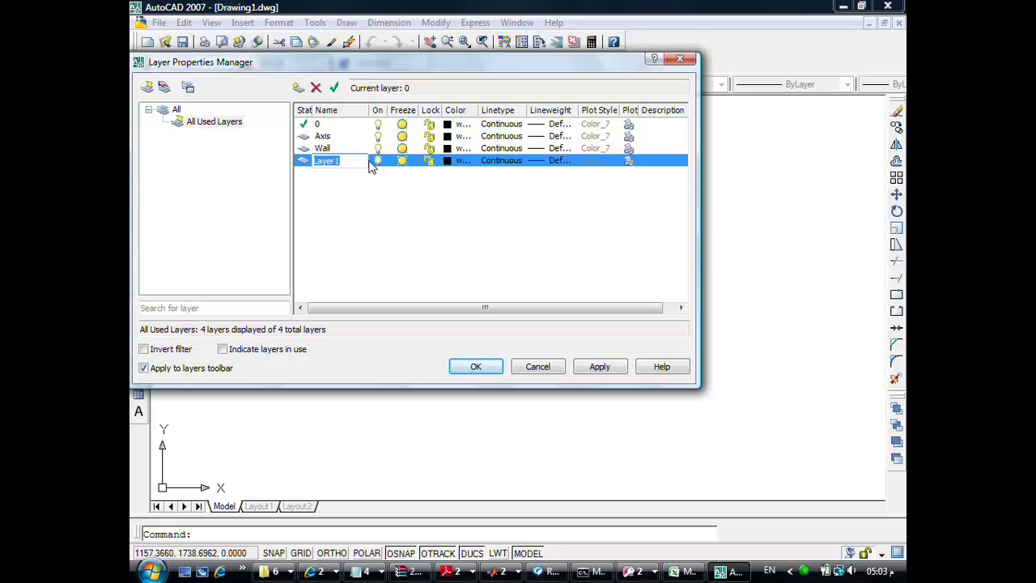
{"action": "type", "text": "columns"}
{"action": "key", "text": "Return"}
{"action": "key", "text": "alt+n"}
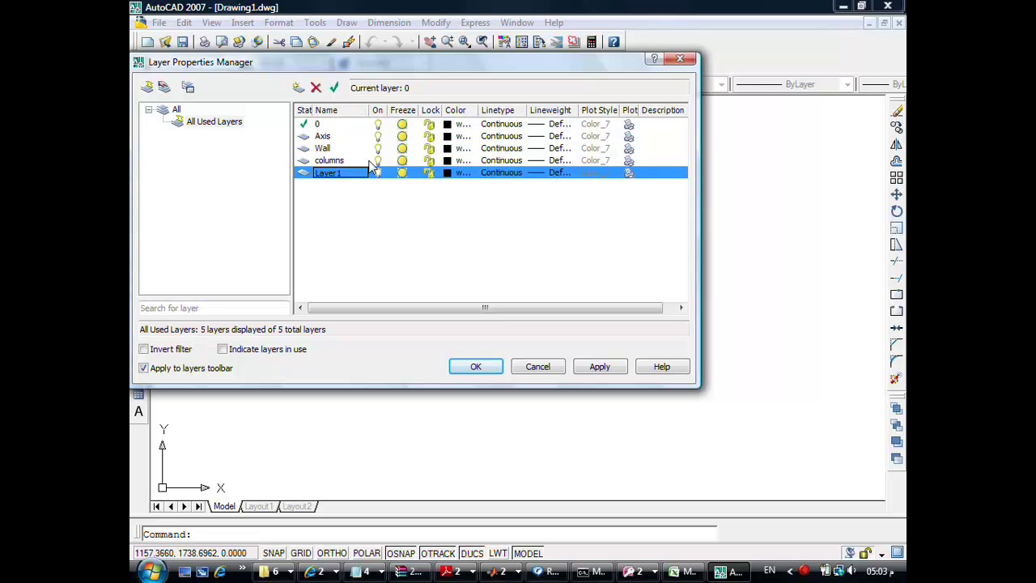
{"action": "type", "text": "Door"}
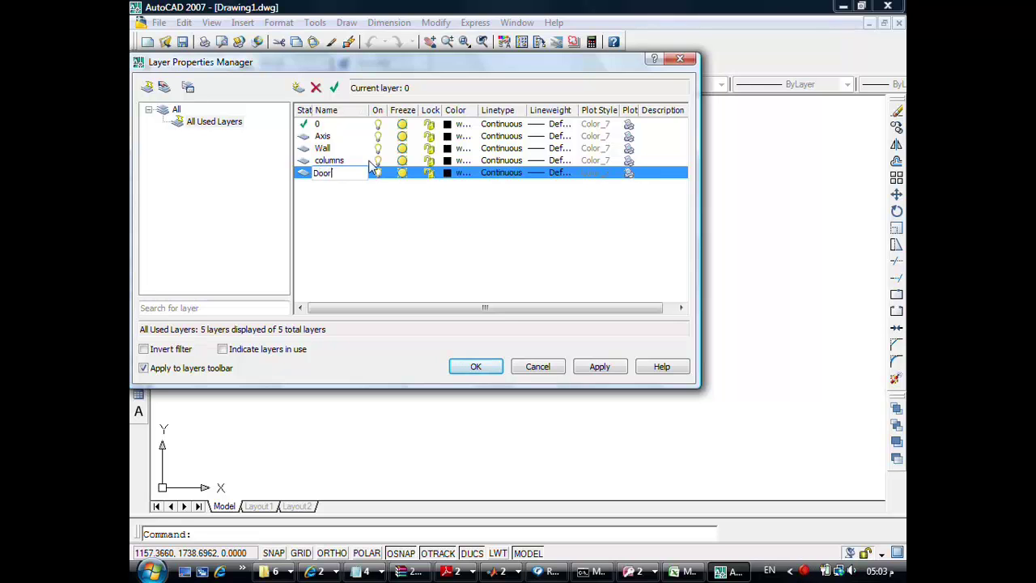
{"action": "key", "text": "Return"}
{"action": "key", "text": "alt+n"}
{"action": "type", "text": "Window"}
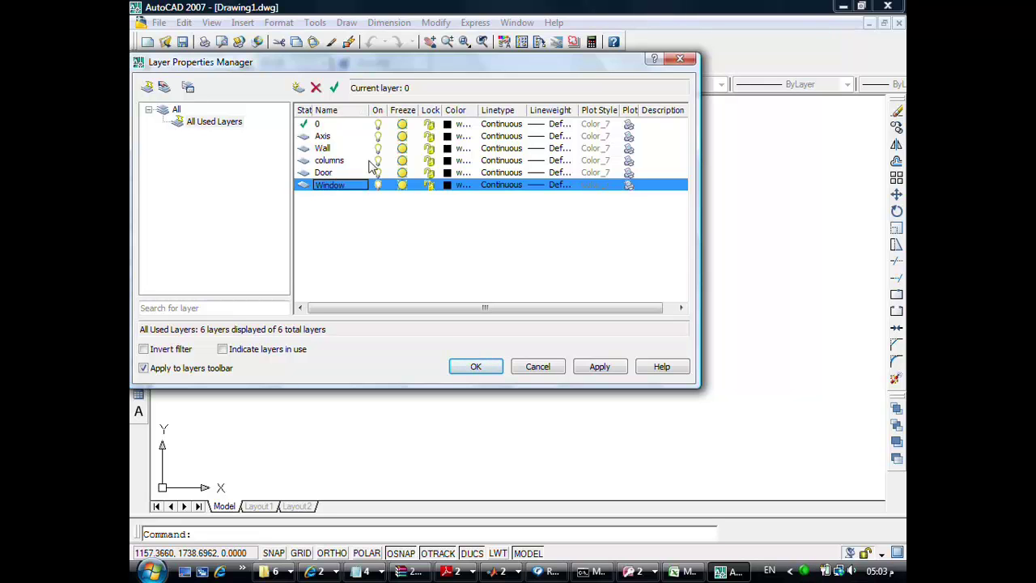
{"action": "key", "text": "Return"}
Add layers named Text1, Text2, Text3 and Floors
{"action": "key", "text": "alt+n"}
{"action": "type", "text": "Text"}
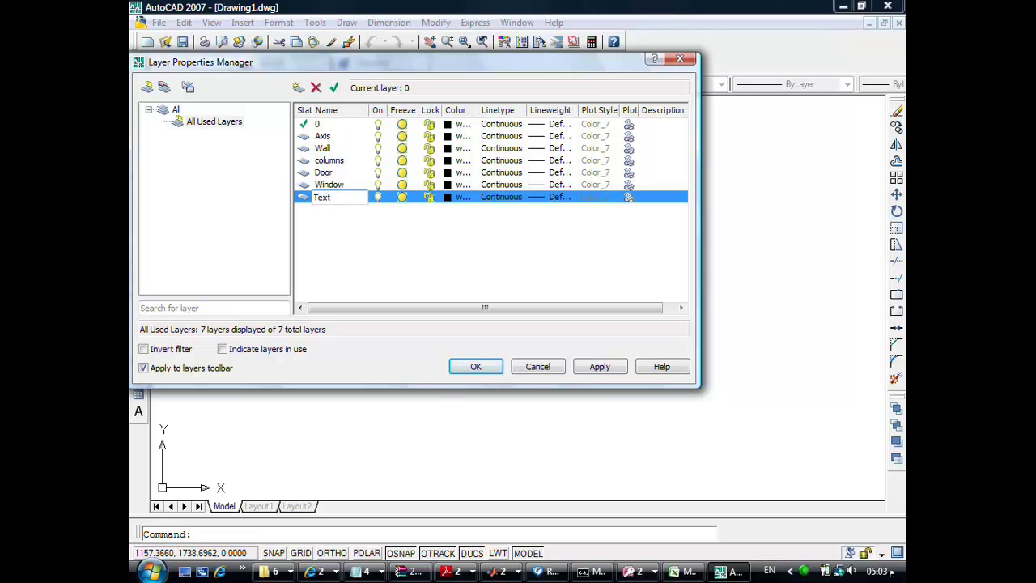
{"action": "type", "text": "1"}
{"action": "key", "text": "Return"}
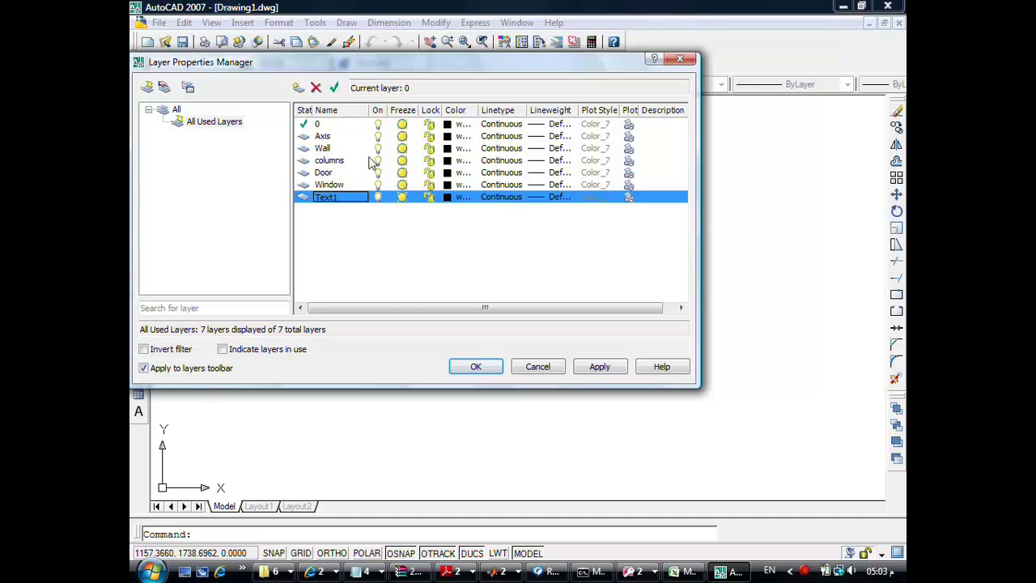
{"action": "key", "text": "alt+n"}
{"action": "type", "text": "Text2"}
{"action": "key", "text": "Return"}
{"action": "key", "text": "alt+n"}
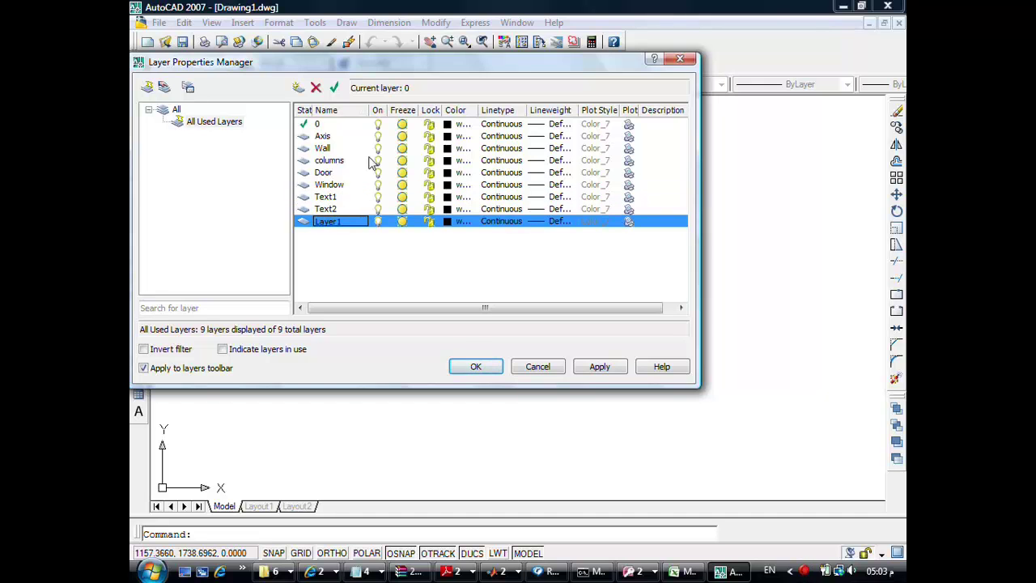
{"action": "type", "text": "Text3"}
{"action": "key", "text": "Return"}
{"action": "key", "text": "alt+n"}
{"action": "type", "text": "F"}
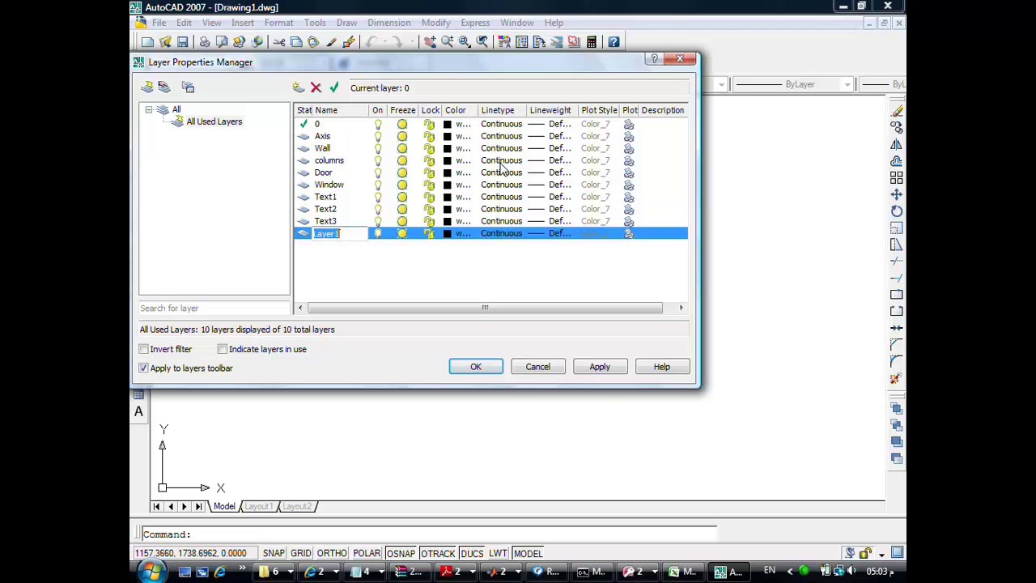
{"action": "type", "text": "loors"}
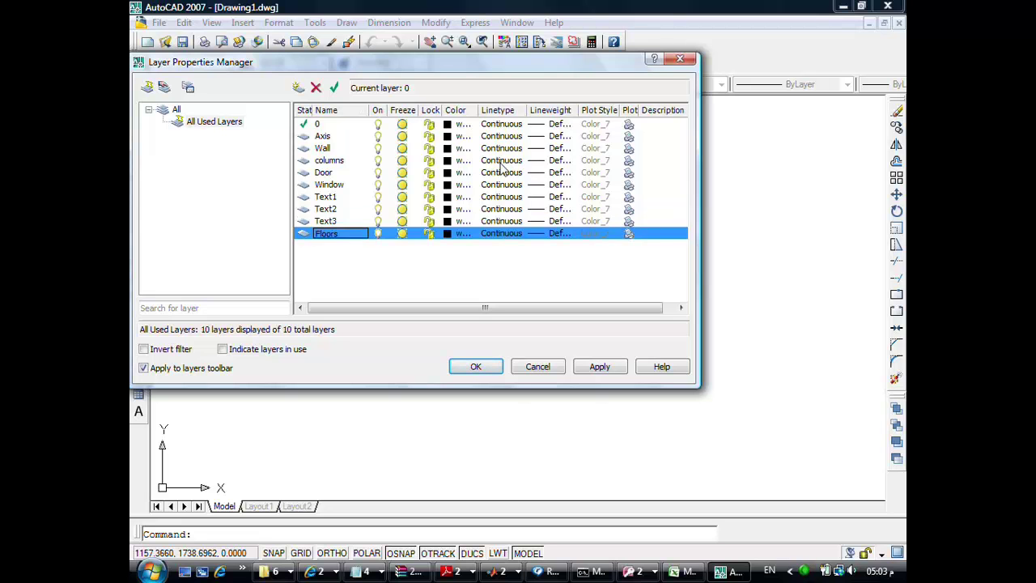
Colour the Axis layer red (index 10) and the Wall layer blue (index 170)
{"action": "left_click", "coordinate": [446, 138]}
{"action": "left_click", "coordinate": [307, 185]}
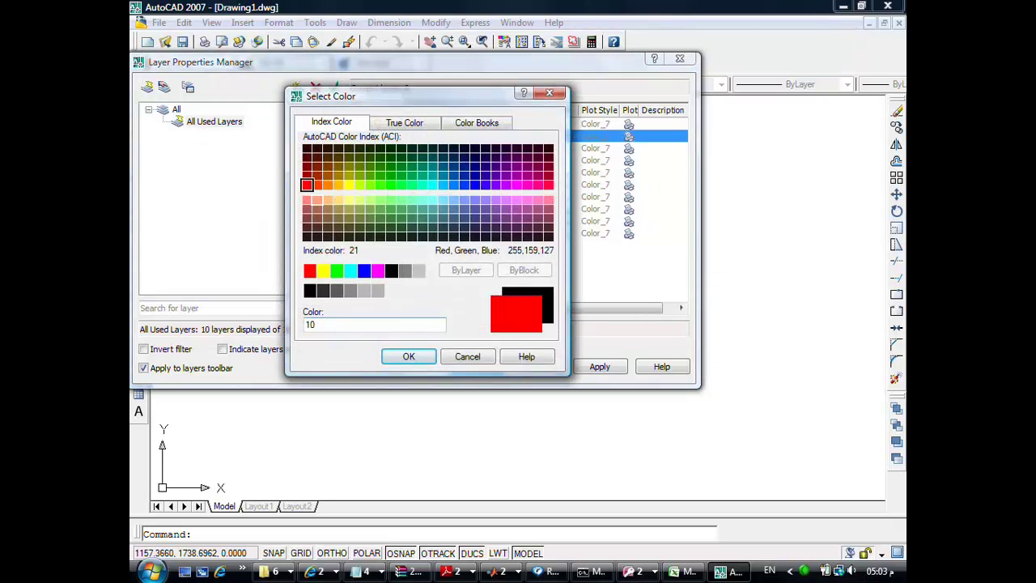
{"action": "left_click", "coordinate": [409, 359]}
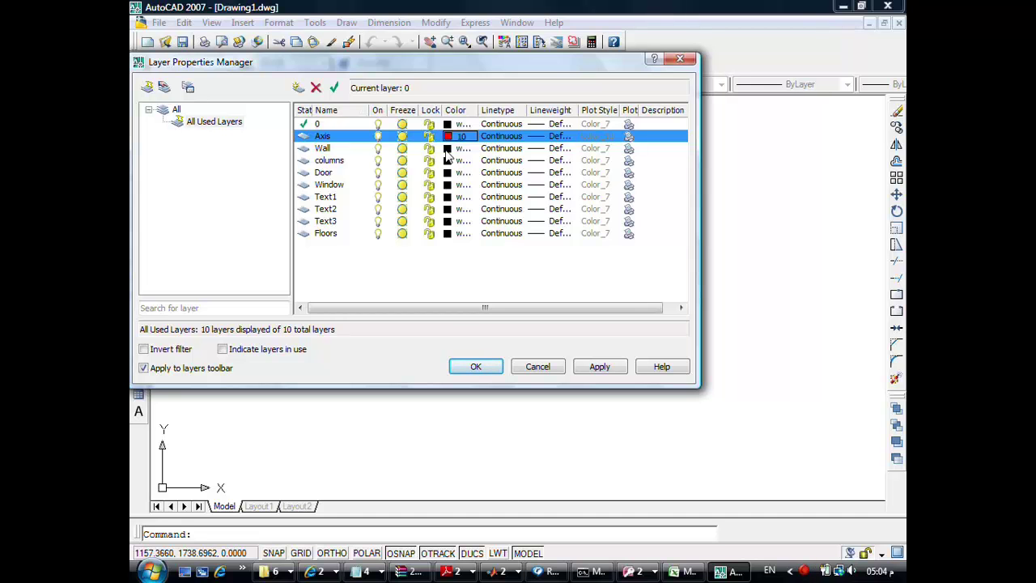
{"action": "left_click", "coordinate": [446, 150]}
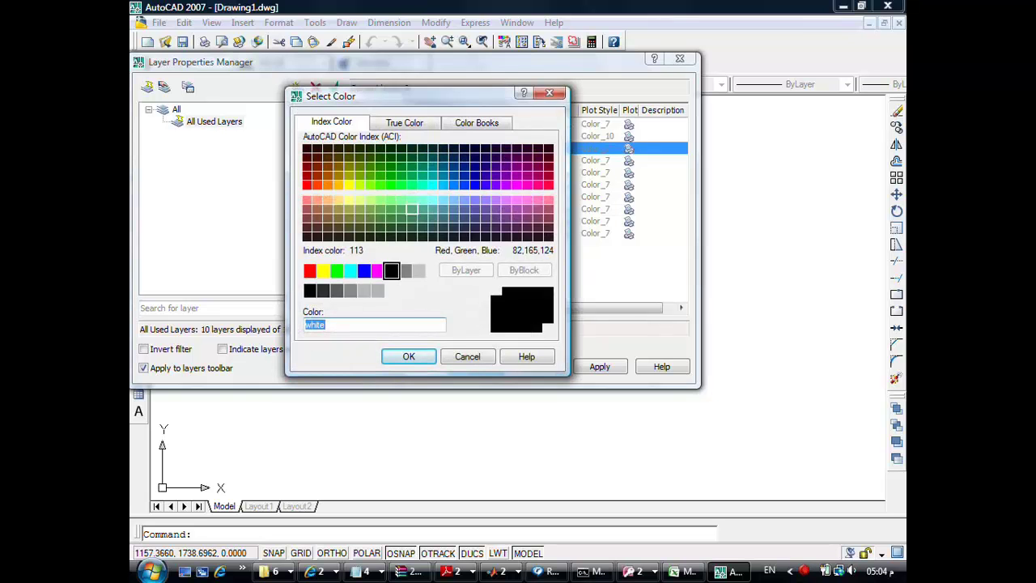
{"action": "left_click", "coordinate": [474, 185]}
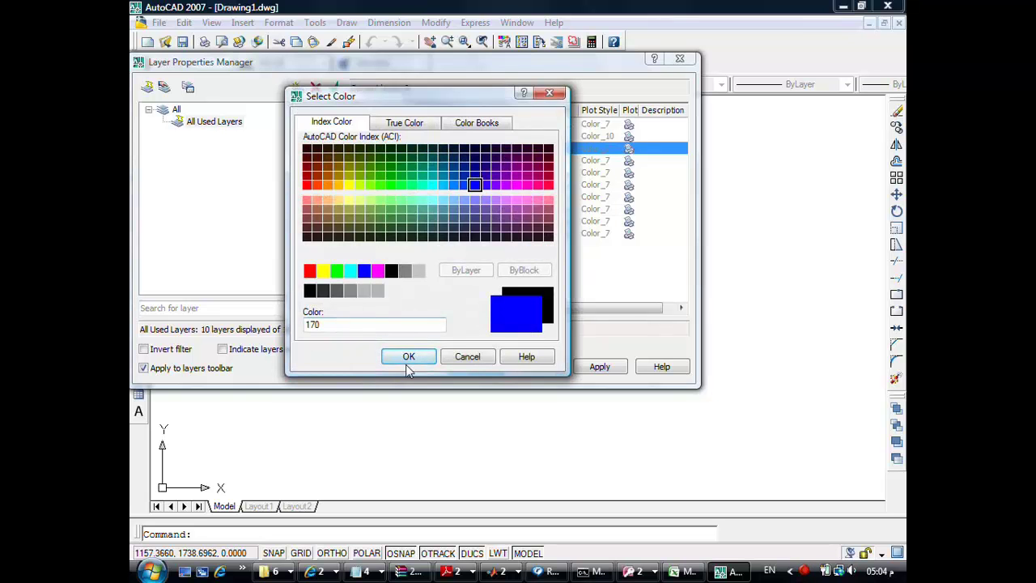
{"action": "left_click", "coordinate": [407, 363]}
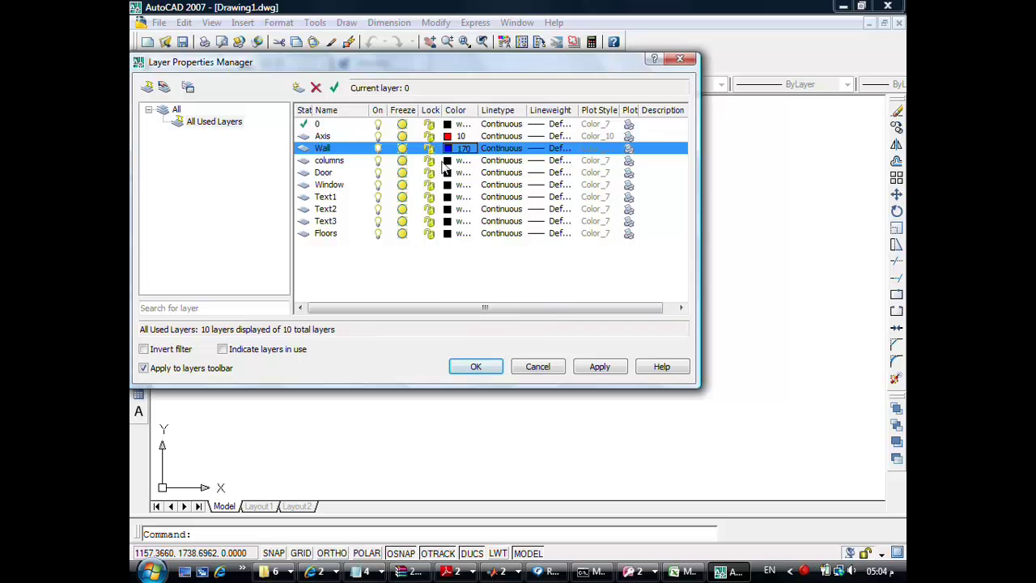
{"action": "left_click", "coordinate": [500, 148]}
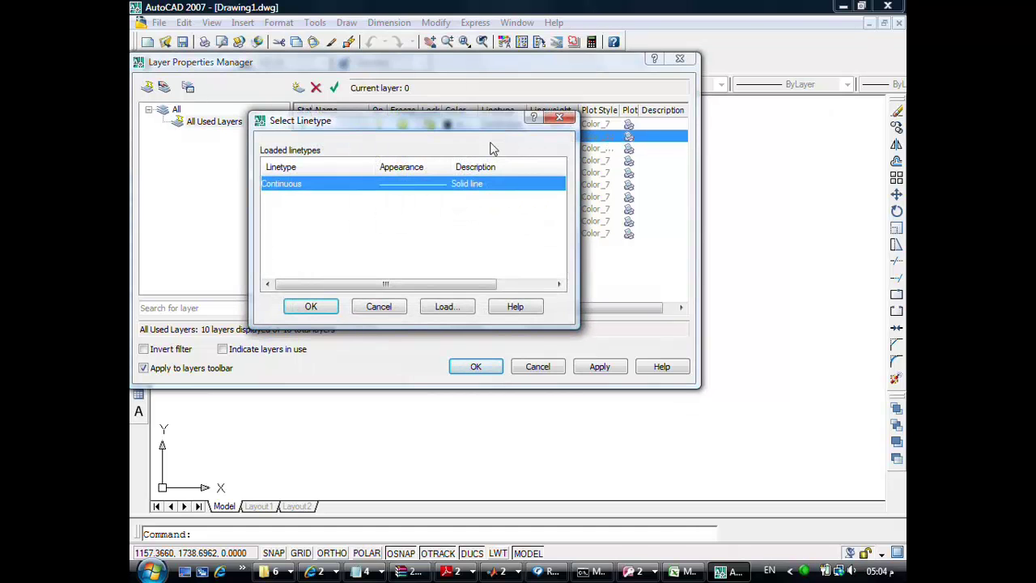
Load the CENTER linetype into the drawing from the available linetypes
{"action": "left_click", "coordinate": [557, 119]}
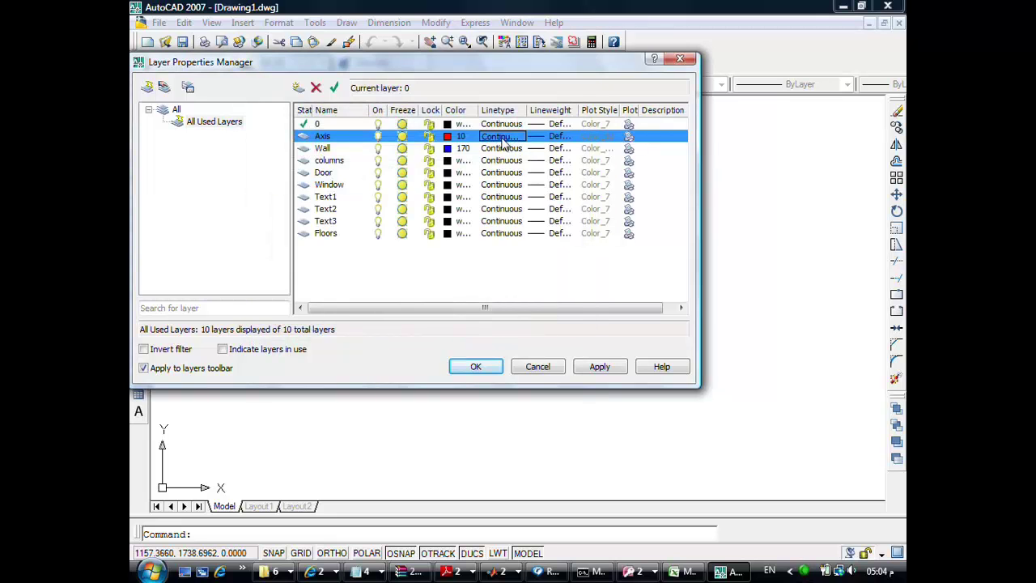
{"action": "left_click", "coordinate": [501, 146]}
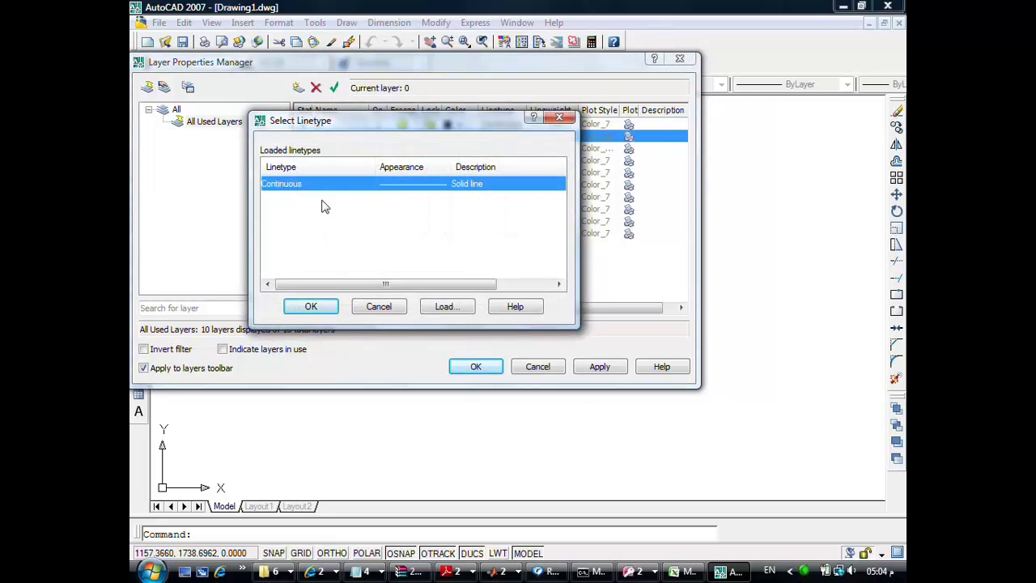
{"action": "left_click", "coordinate": [444, 308]}
{"action": "left_click", "coordinate": [615, 279]}
{"action": "left_click", "coordinate": [615, 279]}
{"action": "left_click", "coordinate": [615, 279]}
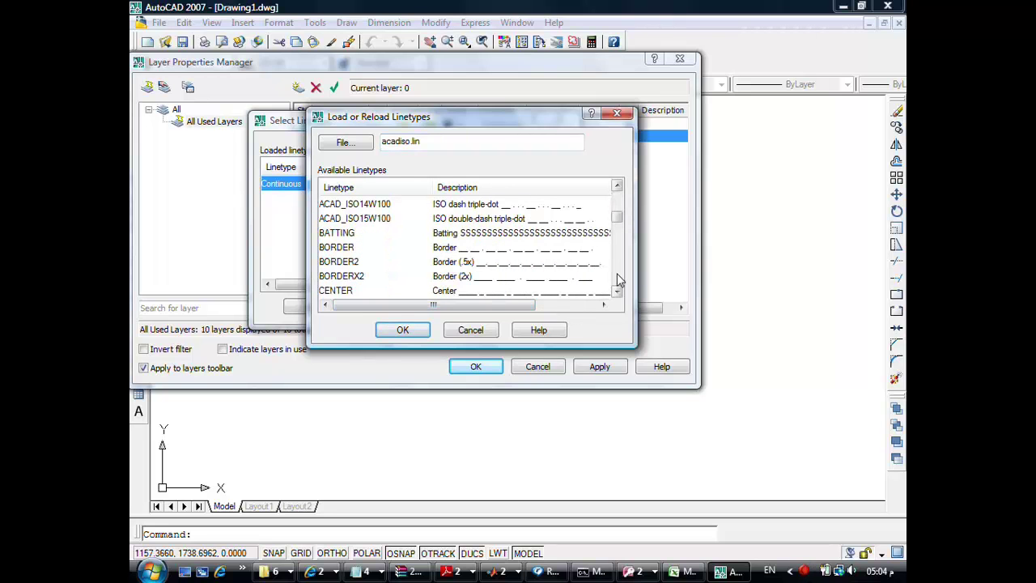
{"action": "left_click", "coordinate": [340, 291]}
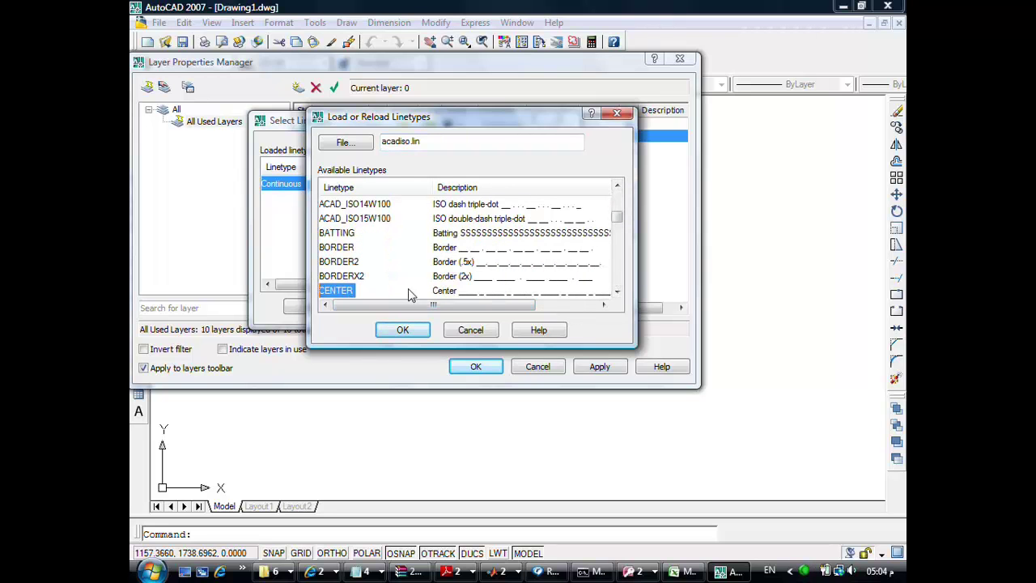
{"action": "left_click", "coordinate": [616, 292]}
{"action": "left_click", "coordinate": [617, 292]}
{"action": "left_click", "coordinate": [616, 291]}
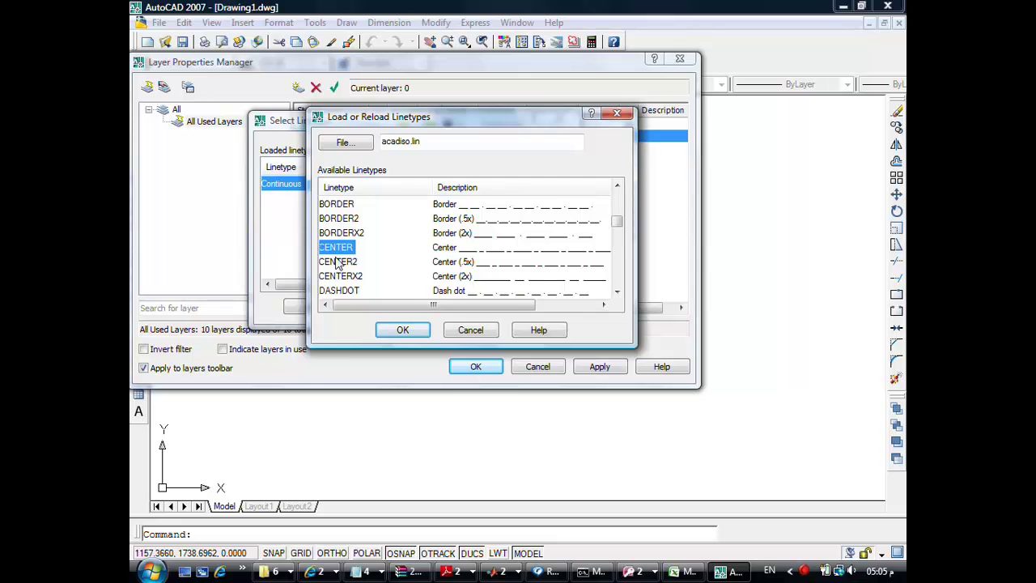
{"action": "left_click", "coordinate": [400, 330]}
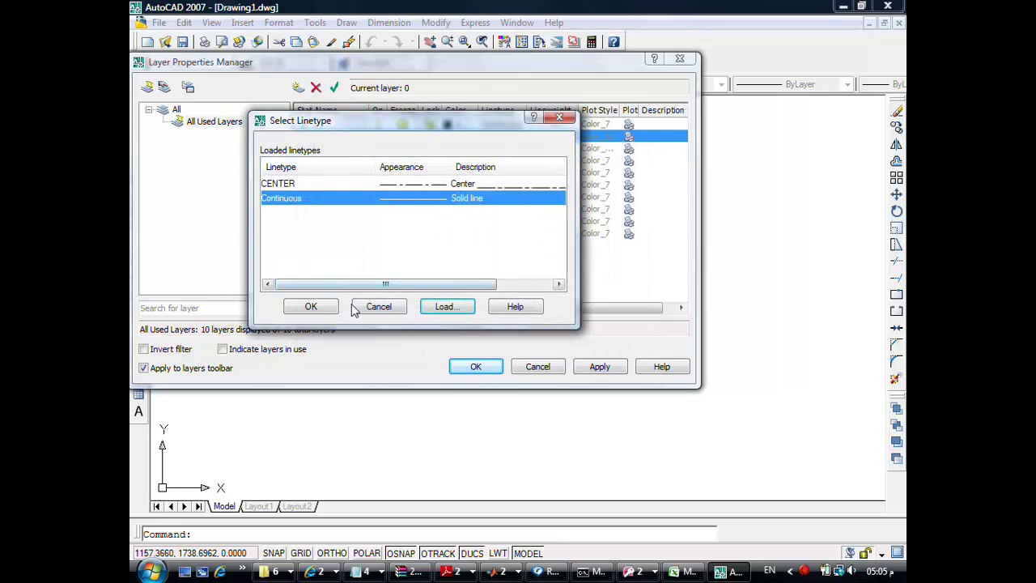
Assign CENTER as the Axis layer's linetype and apply the layer changes
{"action": "left_click", "coordinate": [283, 185]}
{"action": "left_click", "coordinate": [327, 306]}
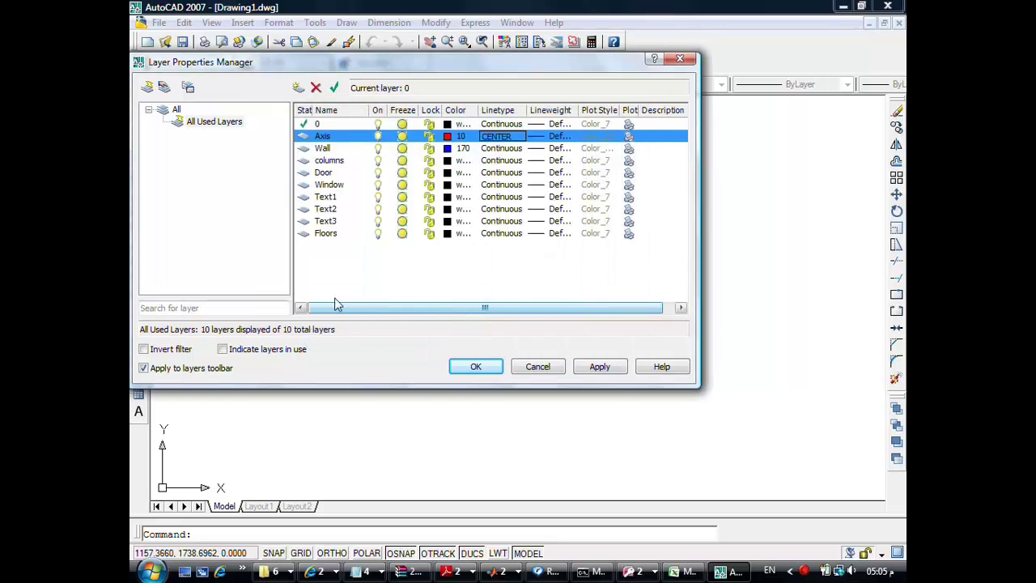
{"action": "left_click", "coordinate": [326, 150]}
{"action": "left_click", "coordinate": [324, 137]}
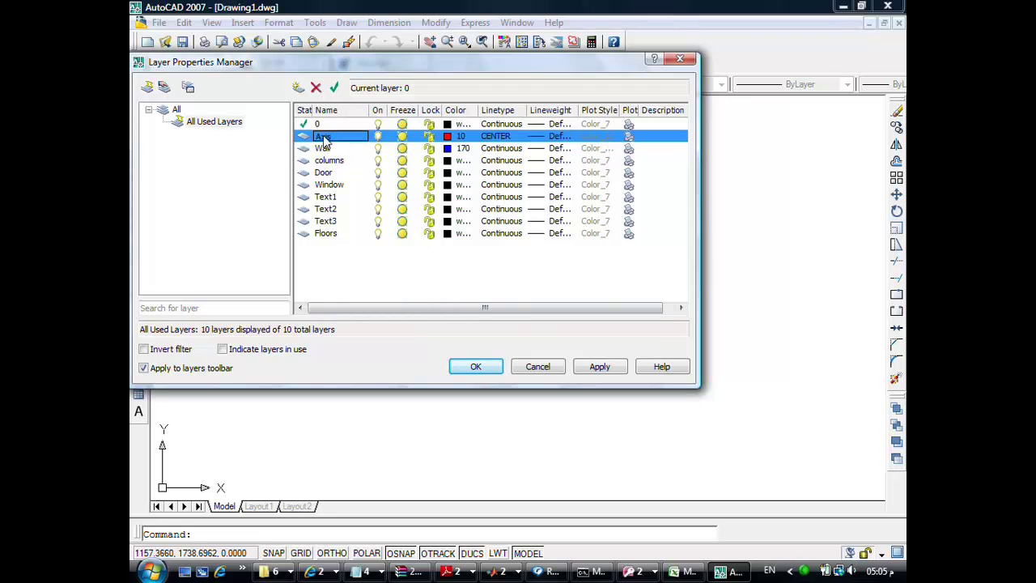
{"action": "left_click", "coordinate": [326, 151]}
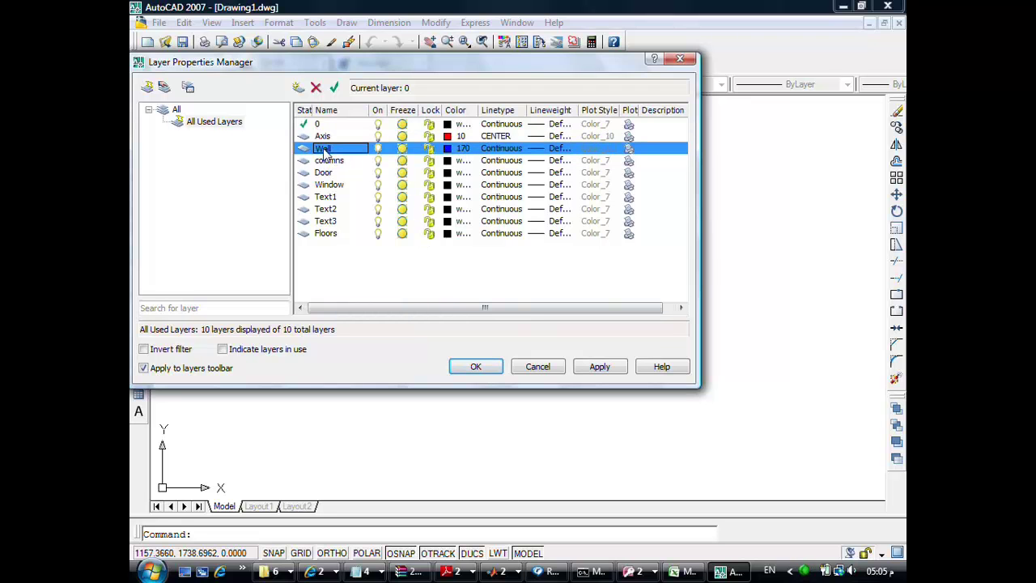
{"action": "left_click", "coordinate": [469, 365]}
Make Axis the current layer and draw a long vertical axis line with Ortho on
{"action": "left_click", "coordinate": [558, 84]}
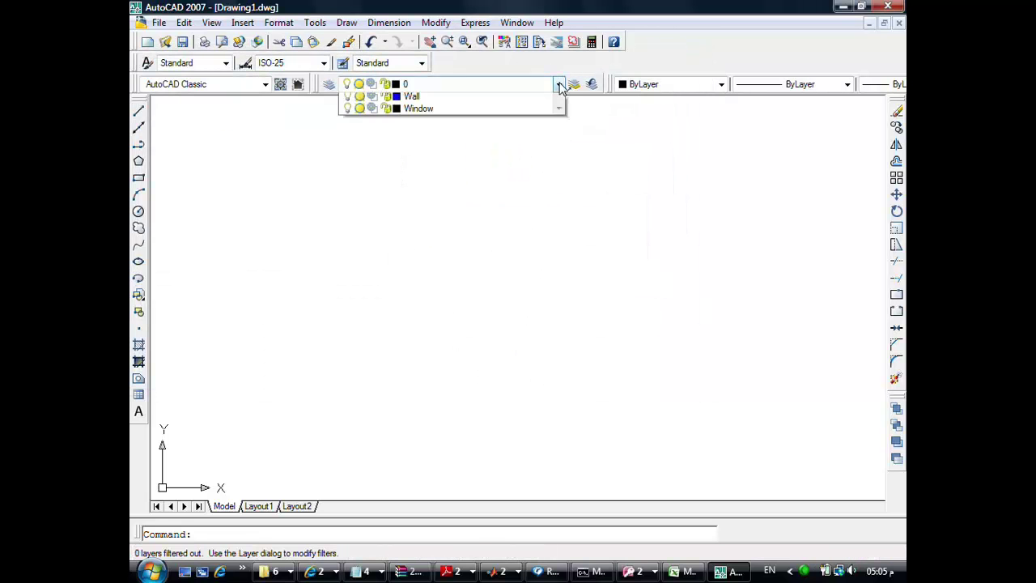
{"action": "left_click", "coordinate": [527, 109]}
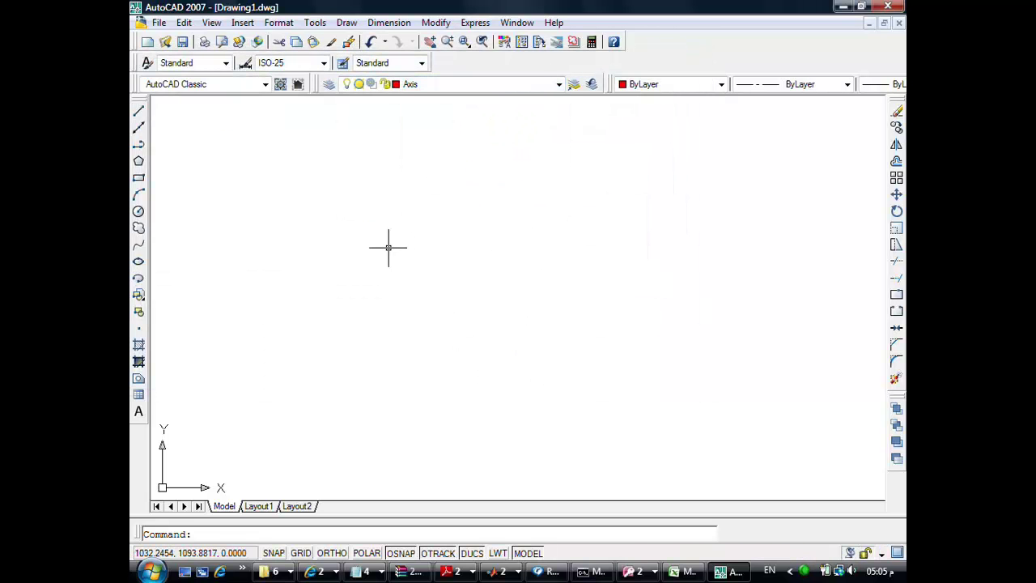
{"action": "type", "text": "l"}
{"action": "key", "text": "Return"}
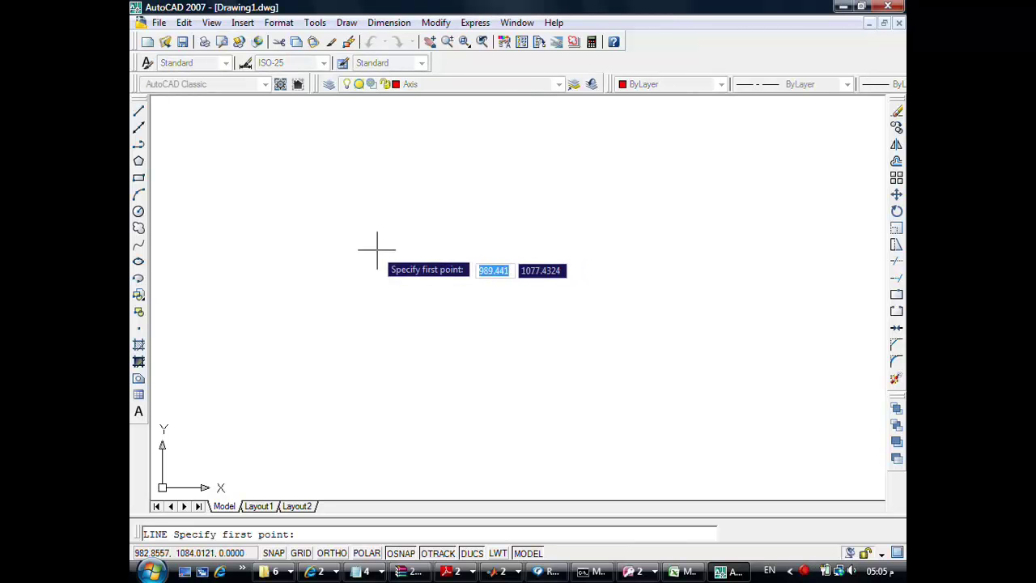
{"action": "left_click", "coordinate": [248, 128]}
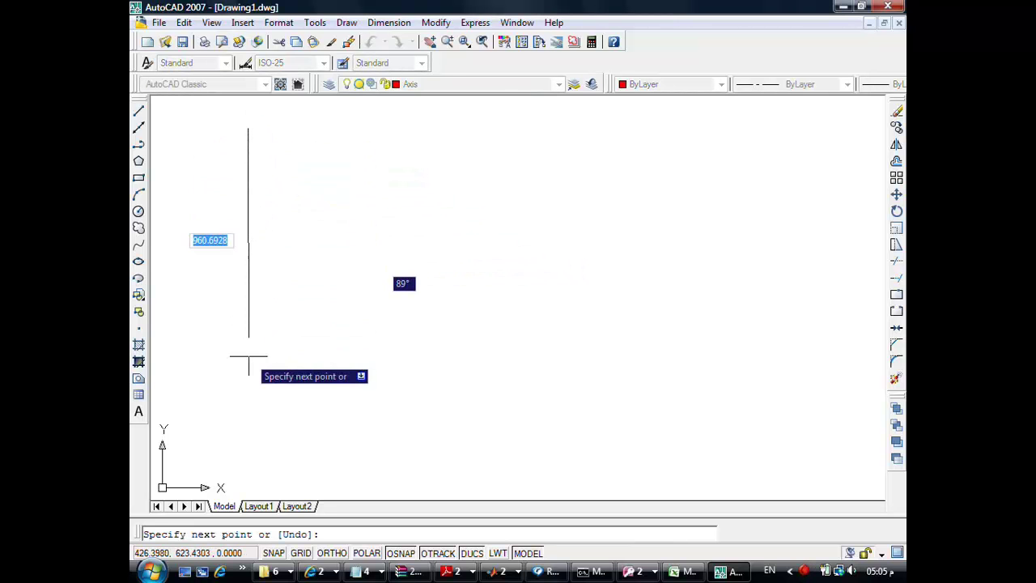
{"action": "key", "text": "F8"}
{"action": "left_click", "coordinate": [243, 461]}
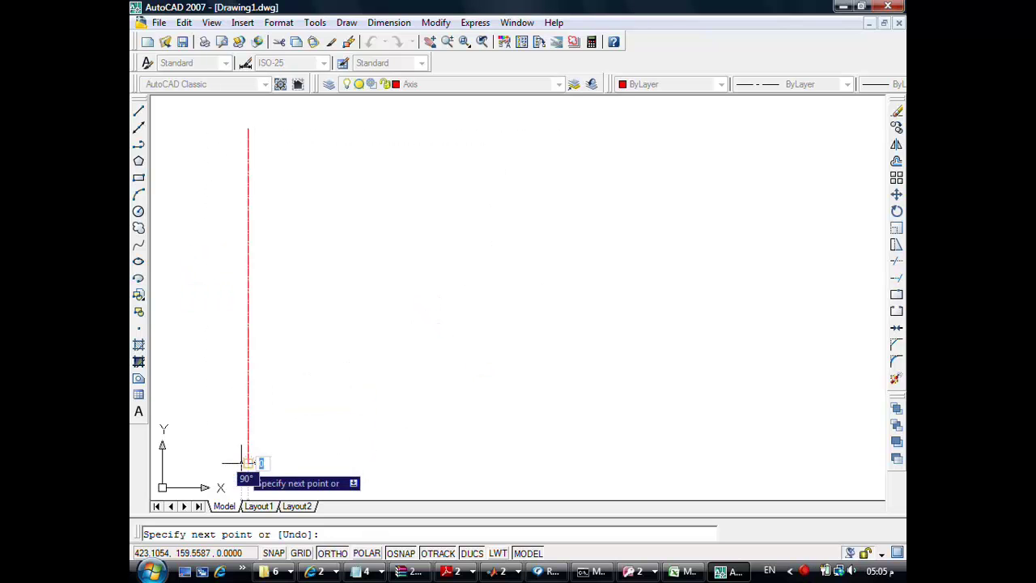
Draw a horizontal axis line crossing the vertical one near the bottom
{"action": "key", "text": "Return"}
{"action": "key", "text": "Return"}
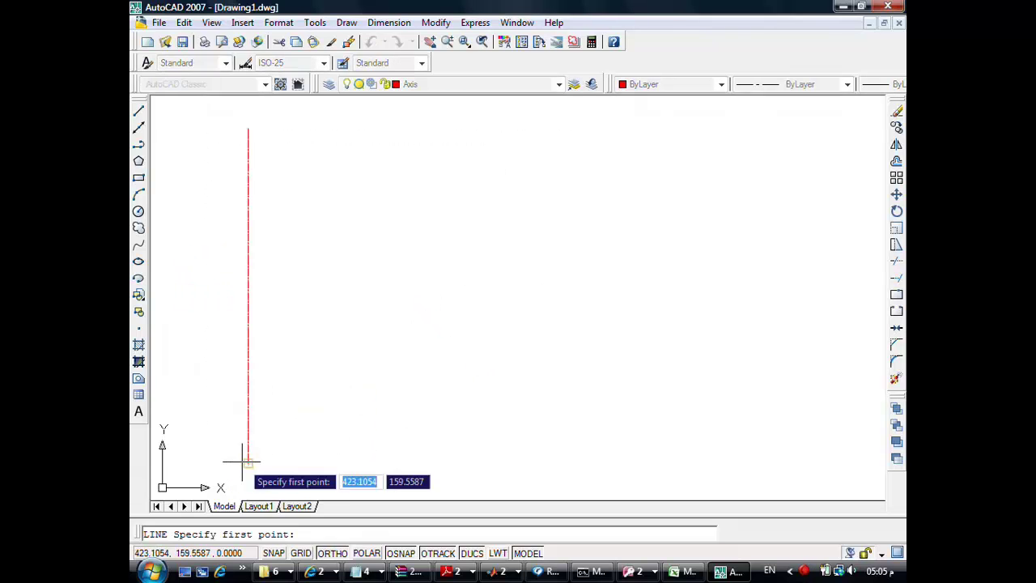
{"action": "left_click", "coordinate": [203, 419]}
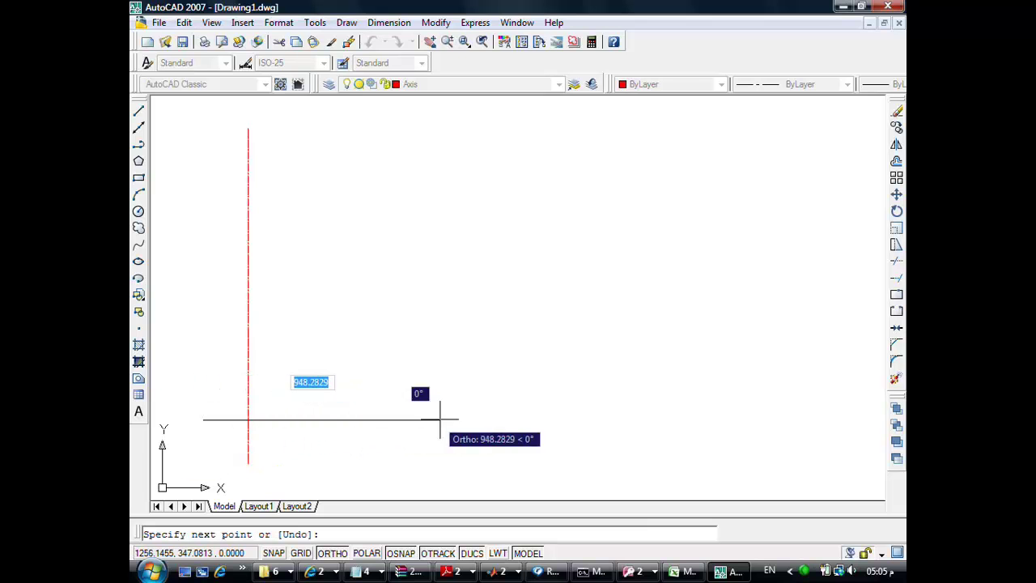
{"action": "left_click", "coordinate": [632, 394]}
{"action": "key", "text": "Return"}
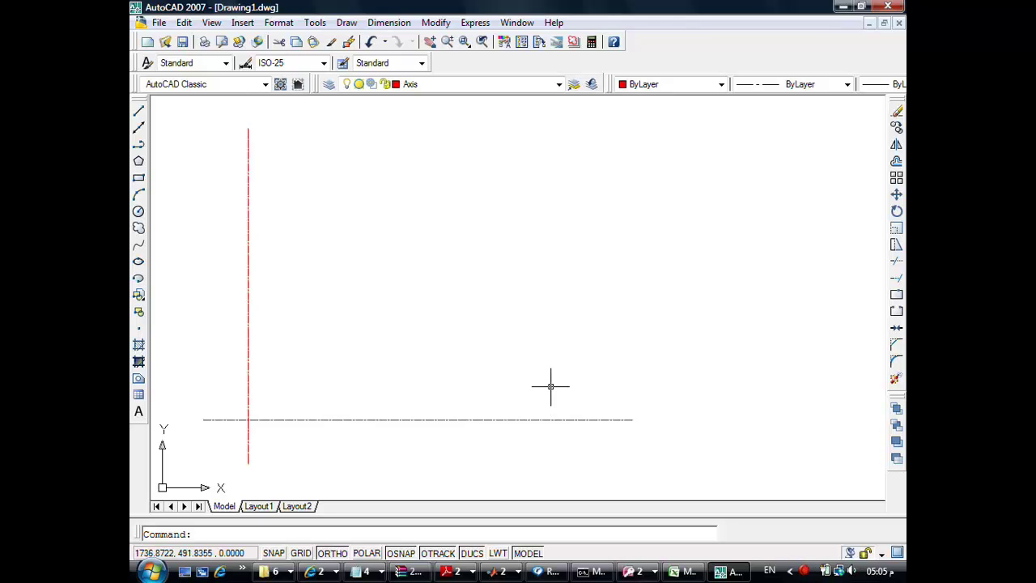
Make two offset copies of the vertical axis line, the first at distance 3
{"action": "left_click", "coordinate": [897, 161]}
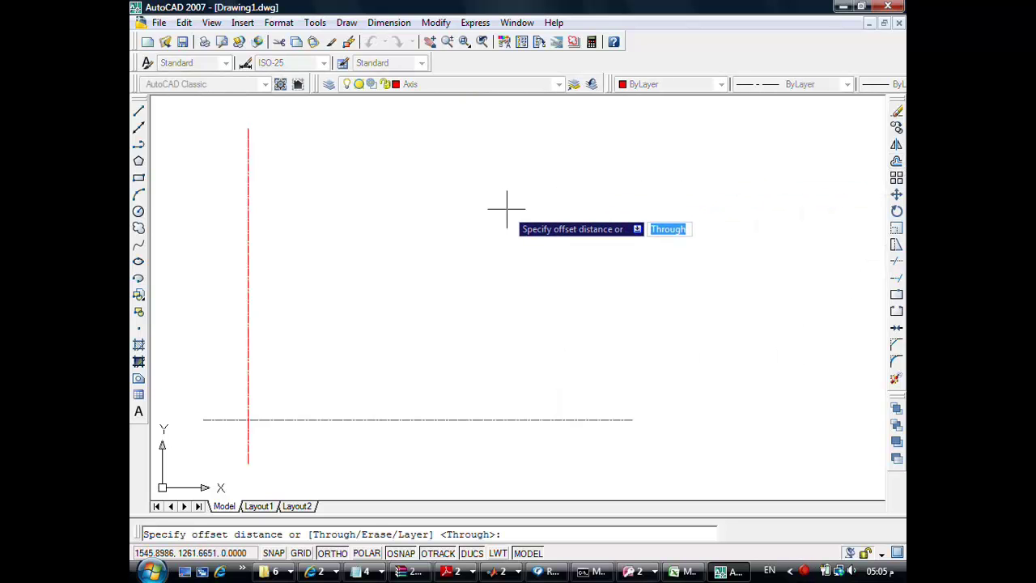
{"action": "type", "text": "3"}
{"action": "key", "text": "Return"}
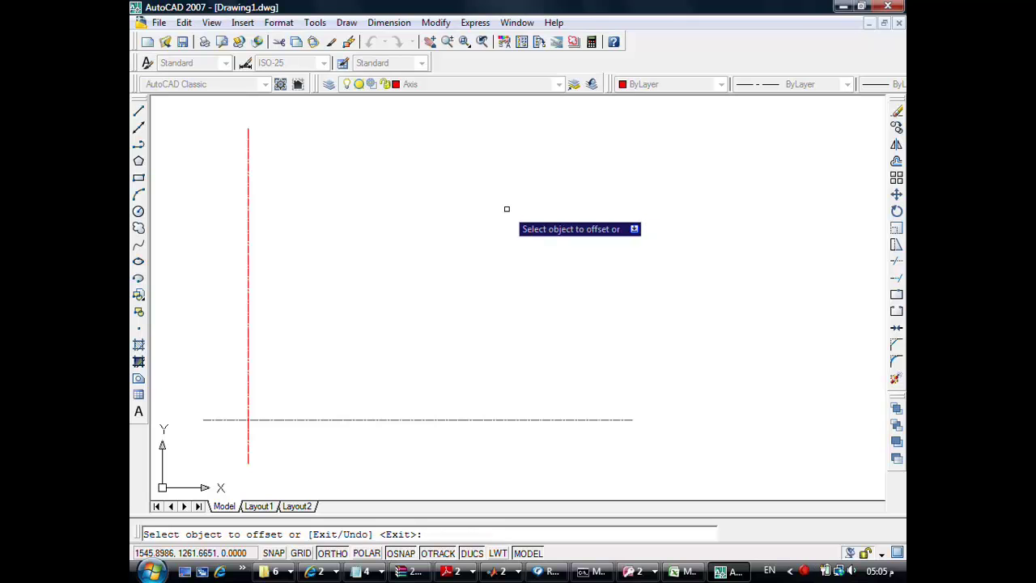
{"action": "left_click", "coordinate": [251, 308]}
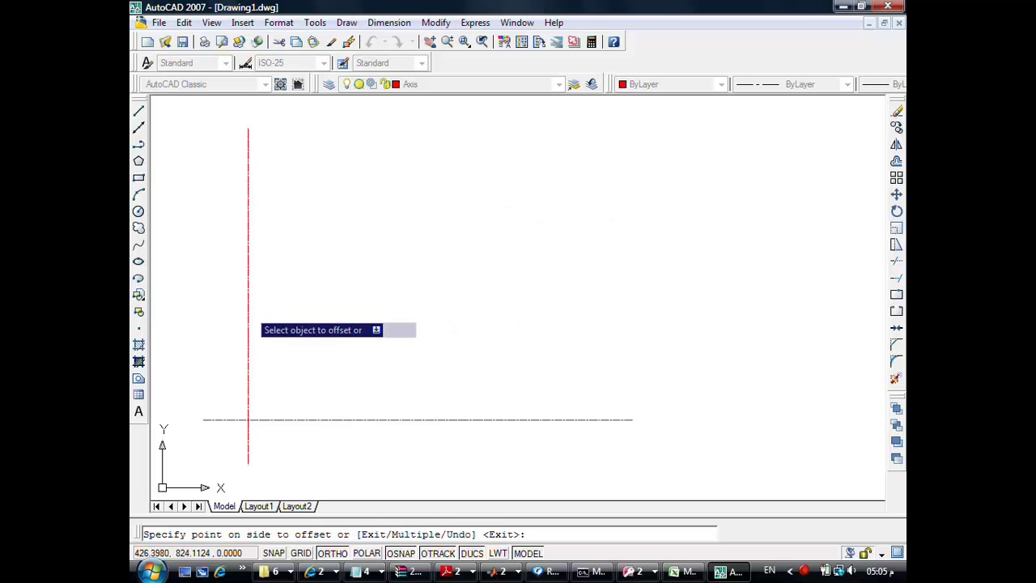
{"action": "left_click", "coordinate": [305, 300]}
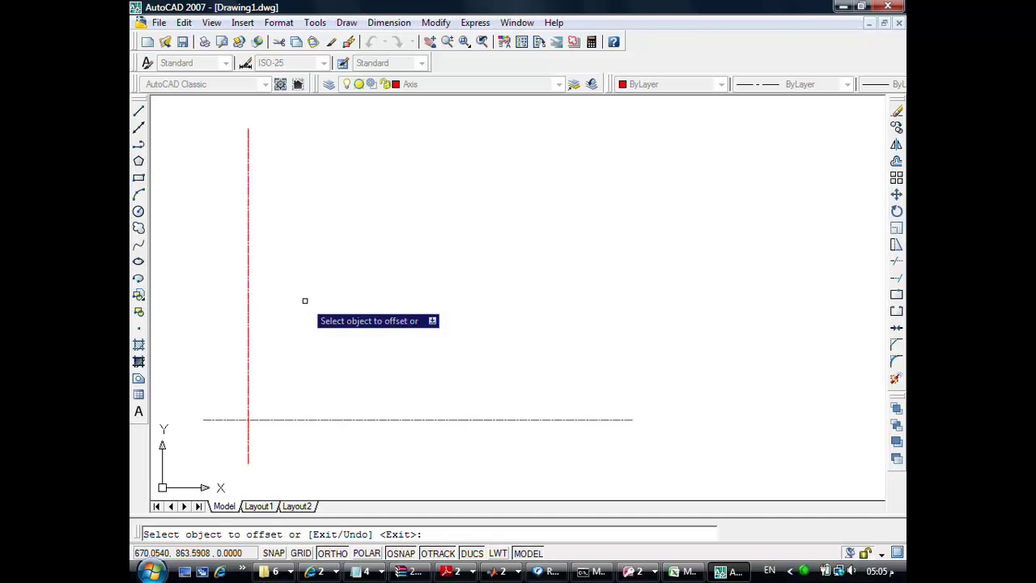
{"action": "key", "text": "Return"}
{"action": "key", "text": "Return"}
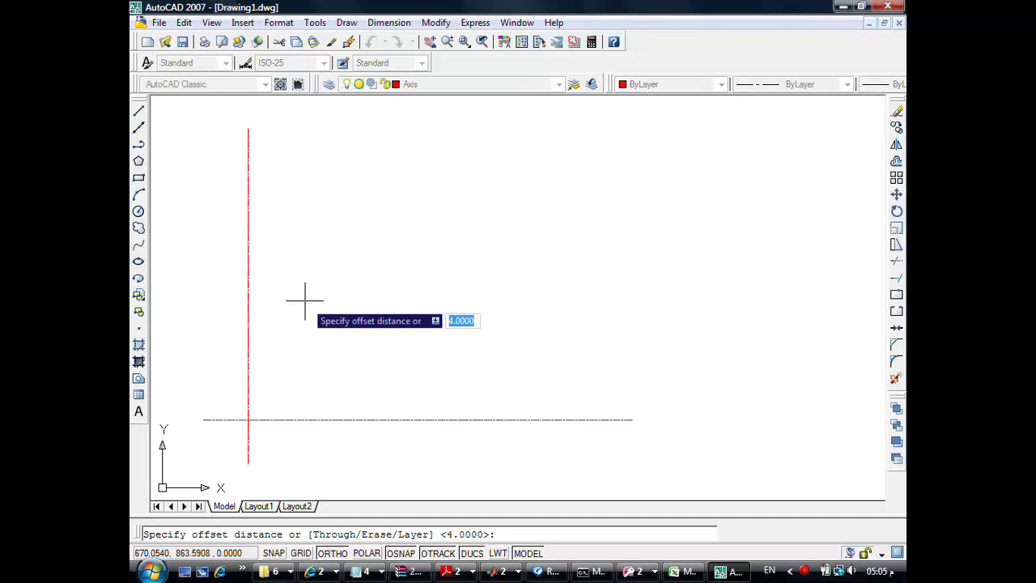
{"action": "type", "text": "4"}
{"action": "key", "text": "Return"}
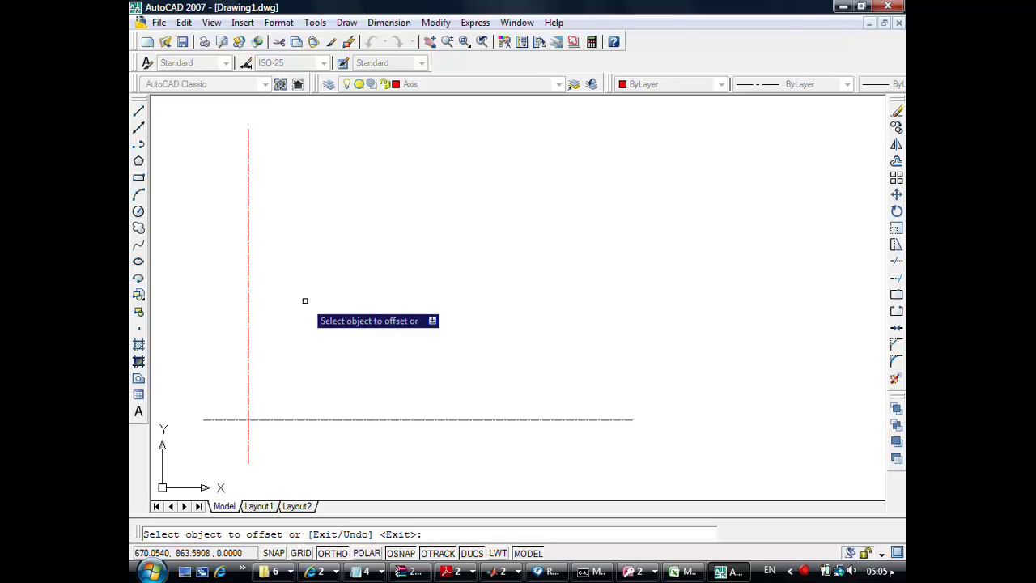
{"action": "left_click", "coordinate": [248, 320]}
{"action": "left_click", "coordinate": [334, 308]}
Offset two more vertical axis lines to the right at distance 1
{"action": "key", "text": "Return"}
{"action": "key", "text": "Return"}
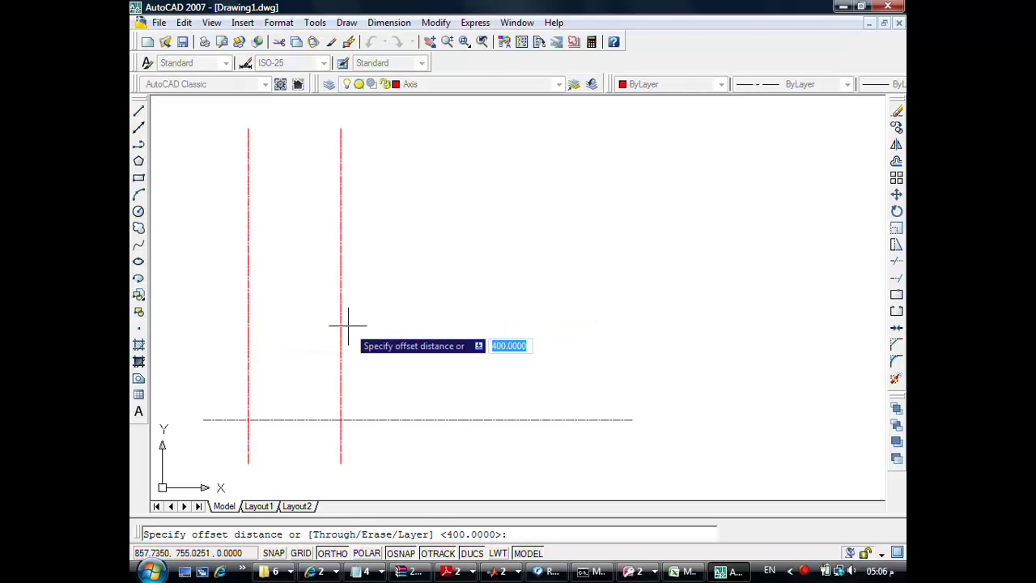
{"action": "type", "text": "15"}
{"action": "key", "text": "Return"}
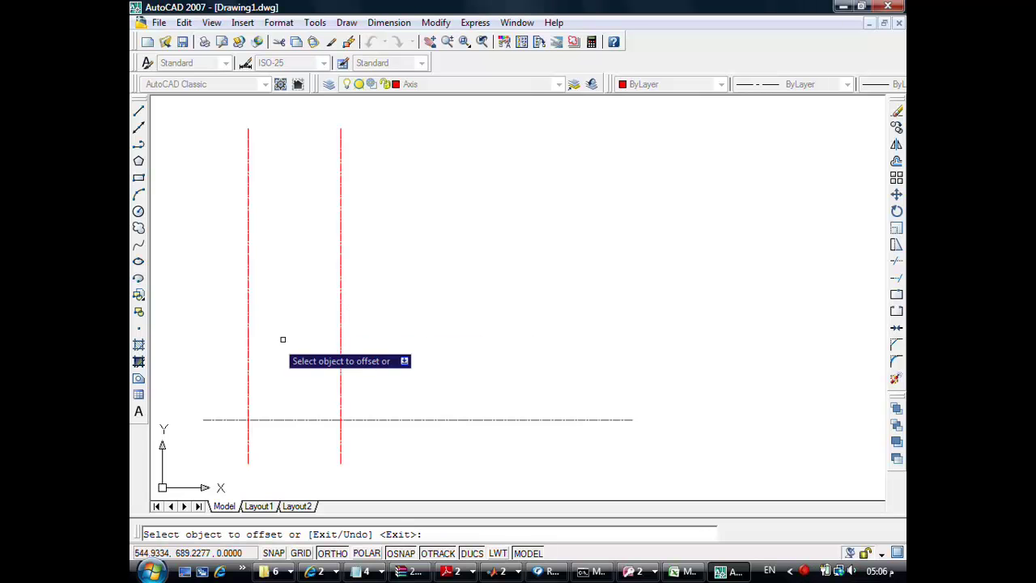
{"action": "left_click", "coordinate": [340, 299]}
{"action": "left_click", "coordinate": [397, 300]}
{"action": "key", "text": "Return"}
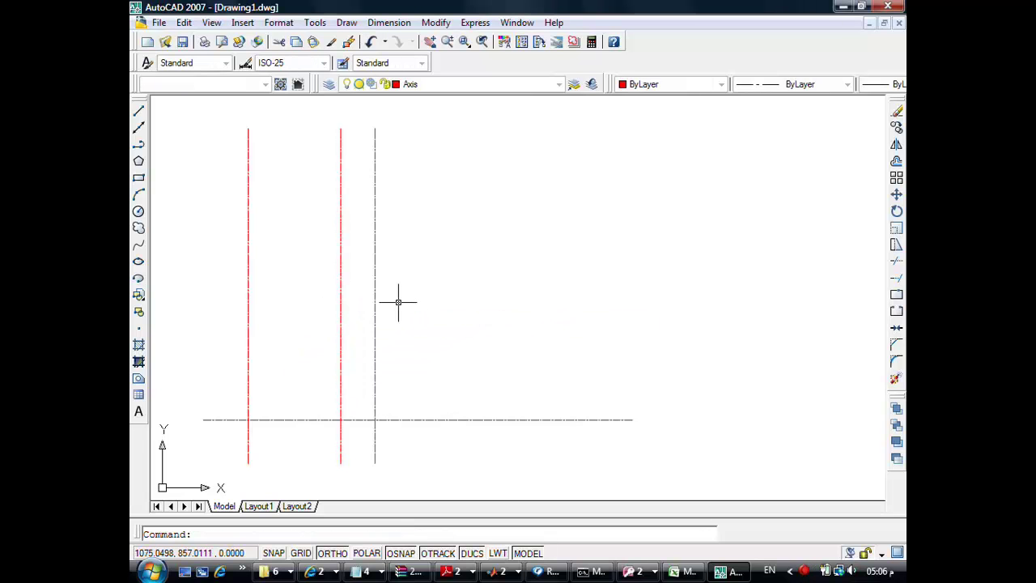
{"action": "key", "text": "Return"}
{"action": "type", "text": "100"}
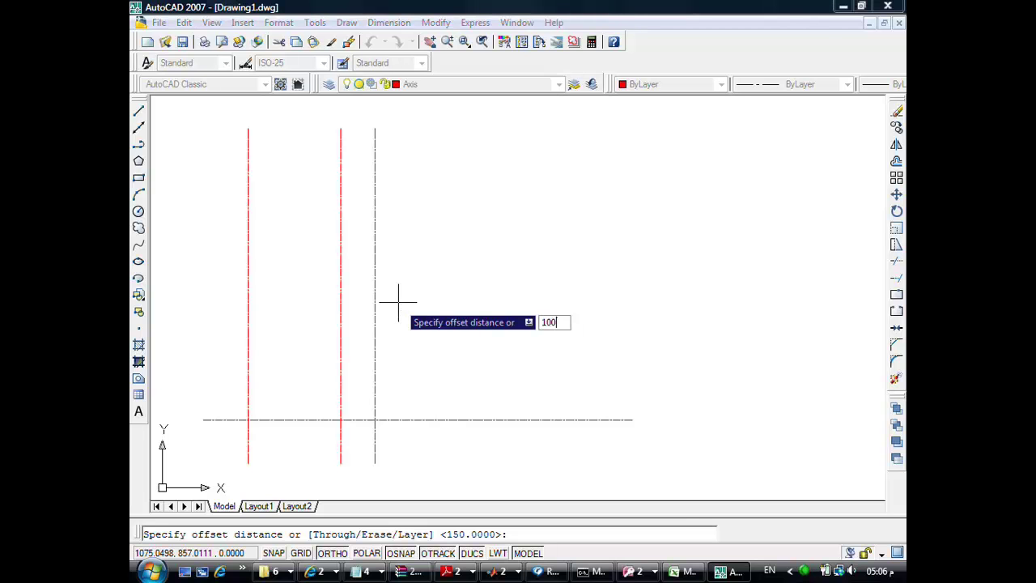
{"action": "key", "text": "Return"}
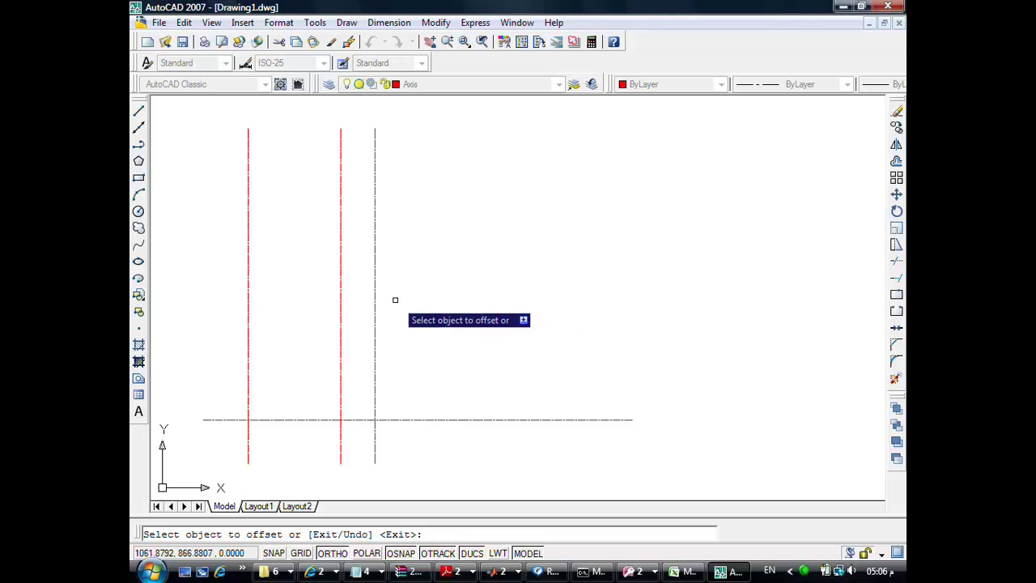
{"action": "left_click", "coordinate": [375, 300]}
{"action": "left_click", "coordinate": [420, 284]}
{"action": "key", "text": "Return"}
Add two further vertical axis copies to the right at 300 and 250
{"action": "key", "text": "Return"}
{"action": "type", "text": "300"}
{"action": "key", "text": "Return"}
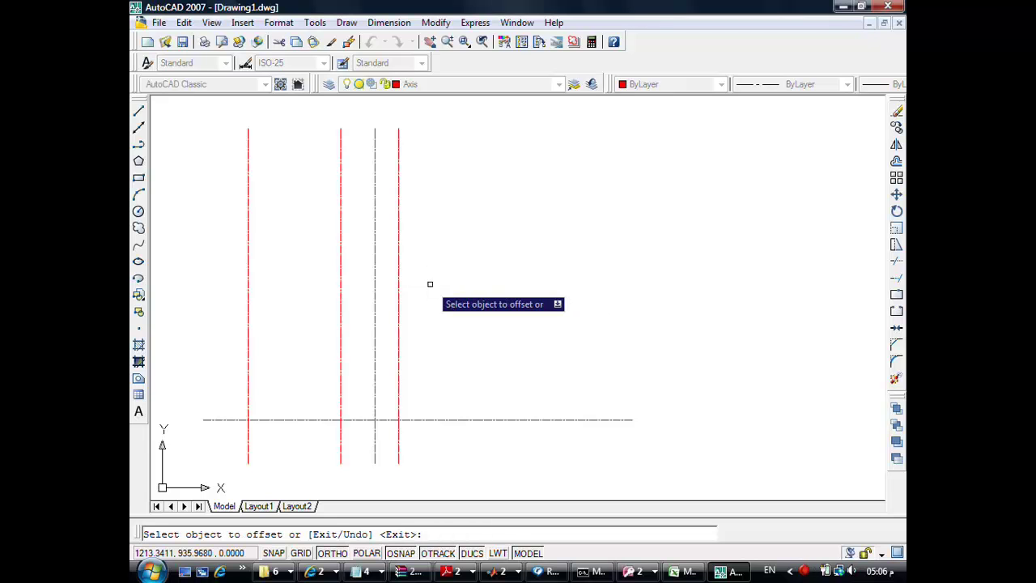
{"action": "left_click", "coordinate": [398, 271]}
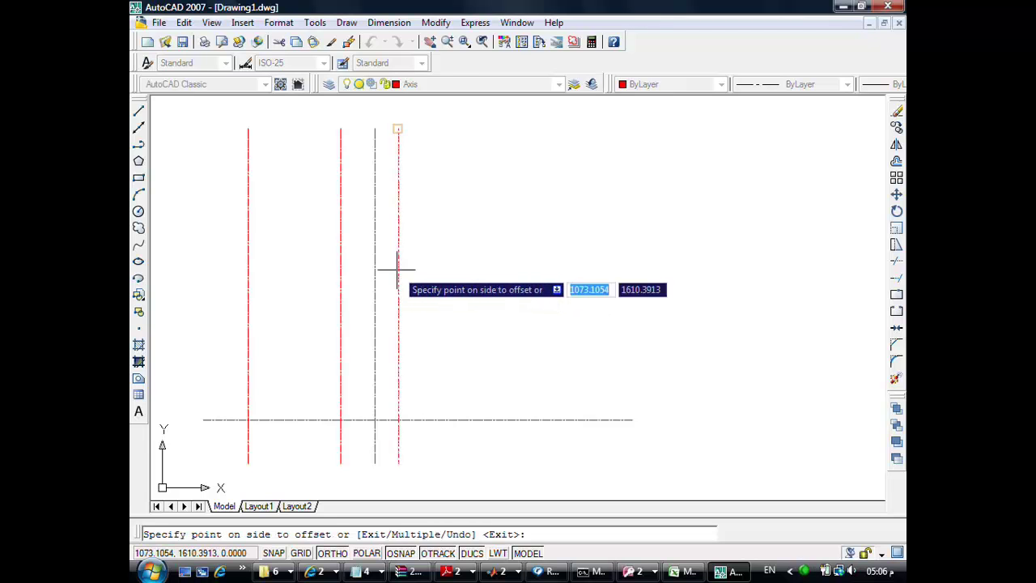
{"action": "left_click", "coordinate": [477, 256]}
{"action": "key", "text": "Return"}
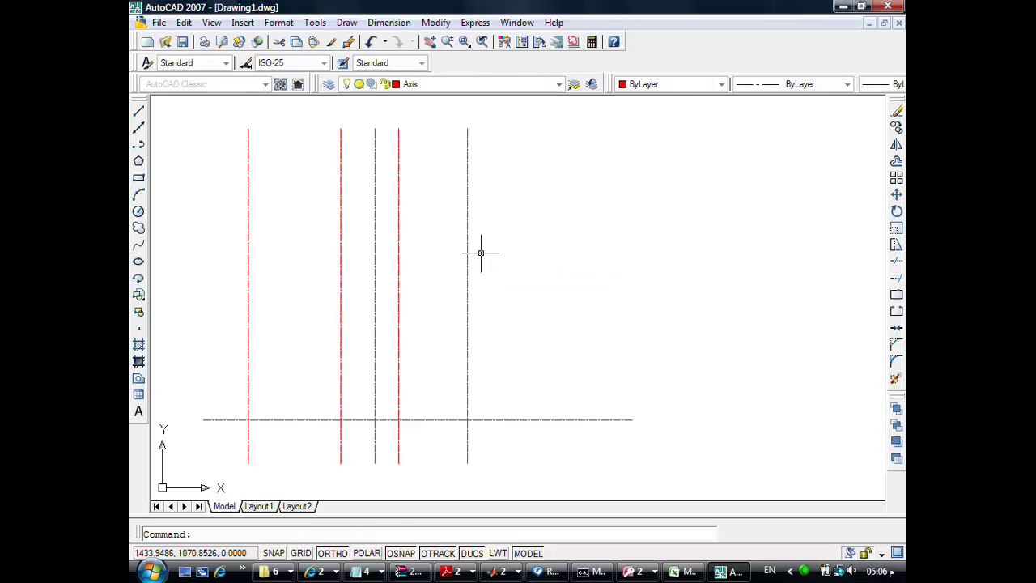
{"action": "key", "text": "Return"}
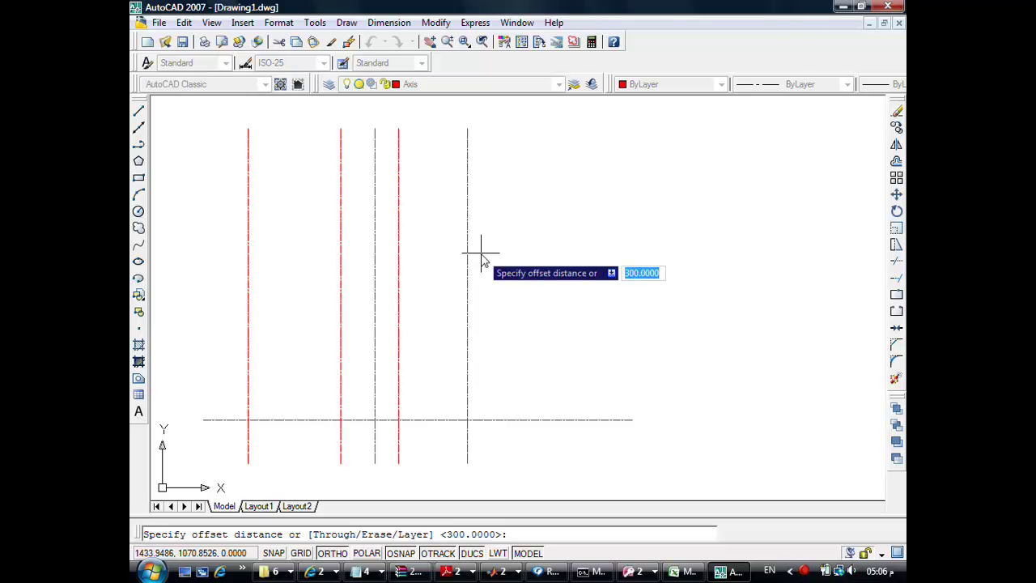
{"action": "type", "text": "250"}
{"action": "key", "text": "Return"}
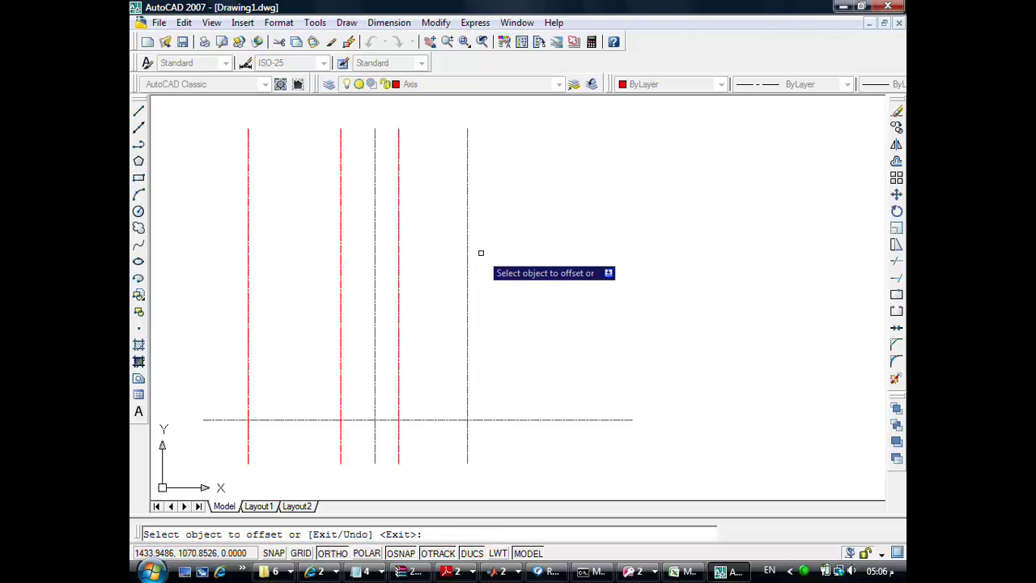
{"action": "left_click", "coordinate": [467, 242]}
{"action": "left_click", "coordinate": [519, 240]}
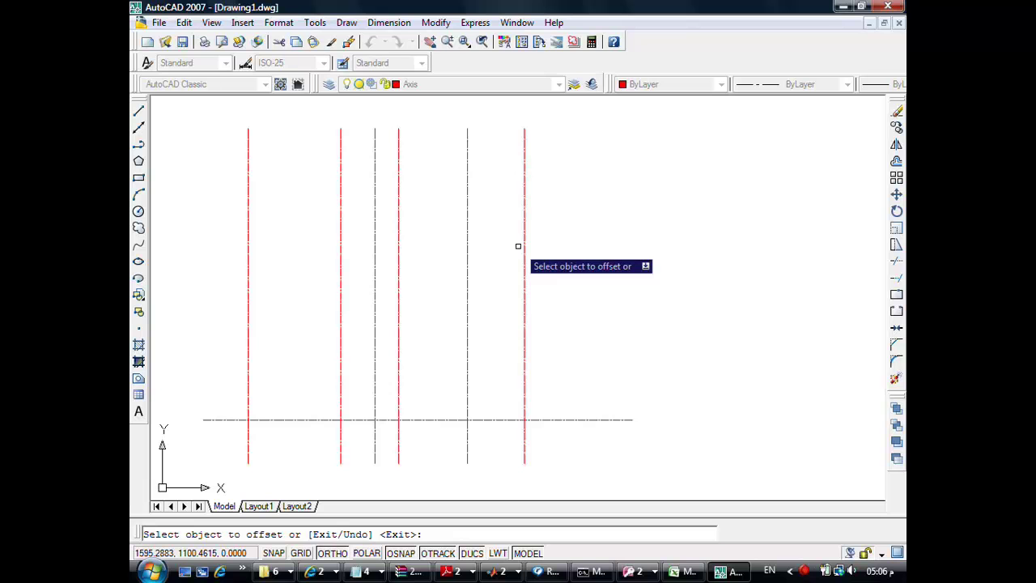
Repeat the offset command with a new distance of 4
{"action": "key", "text": "Return"}
{"action": "key", "text": "Return"}
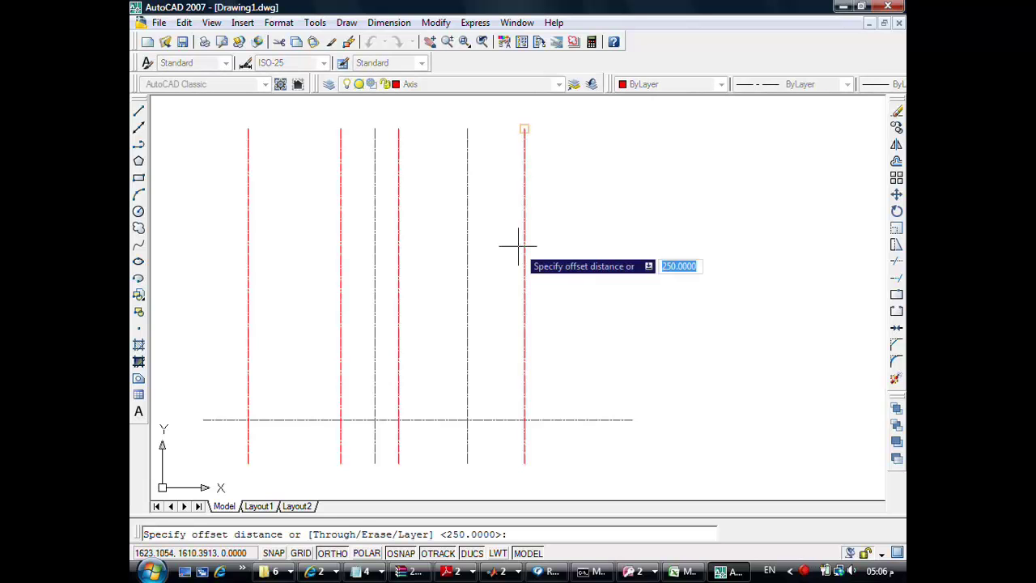
{"action": "key", "text": "Return"}
{"action": "key", "text": "Return"}
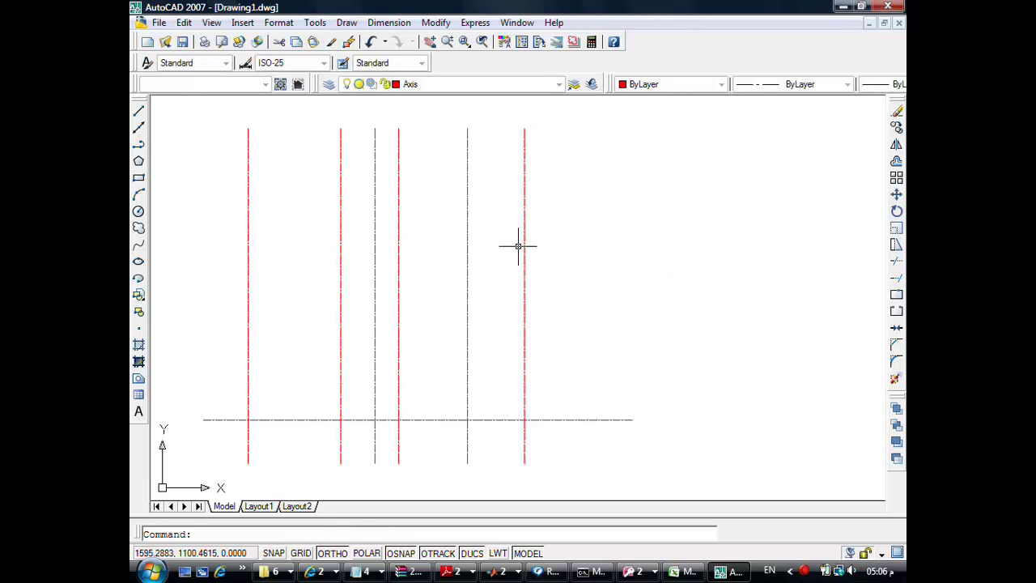
{"action": "key", "text": "Return"}
{"action": "type", "text": "4"}
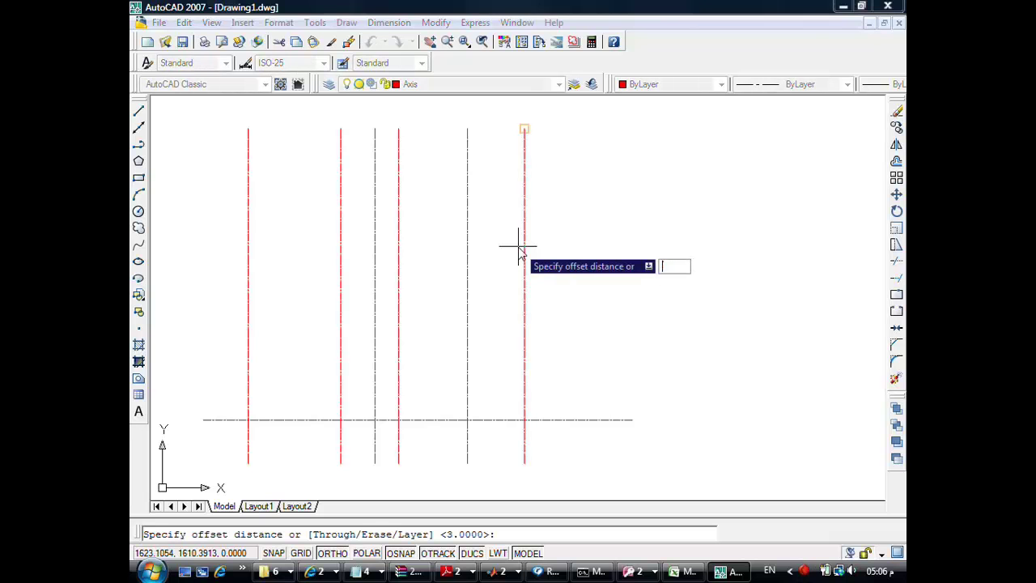
{"action": "key", "text": "Return"}
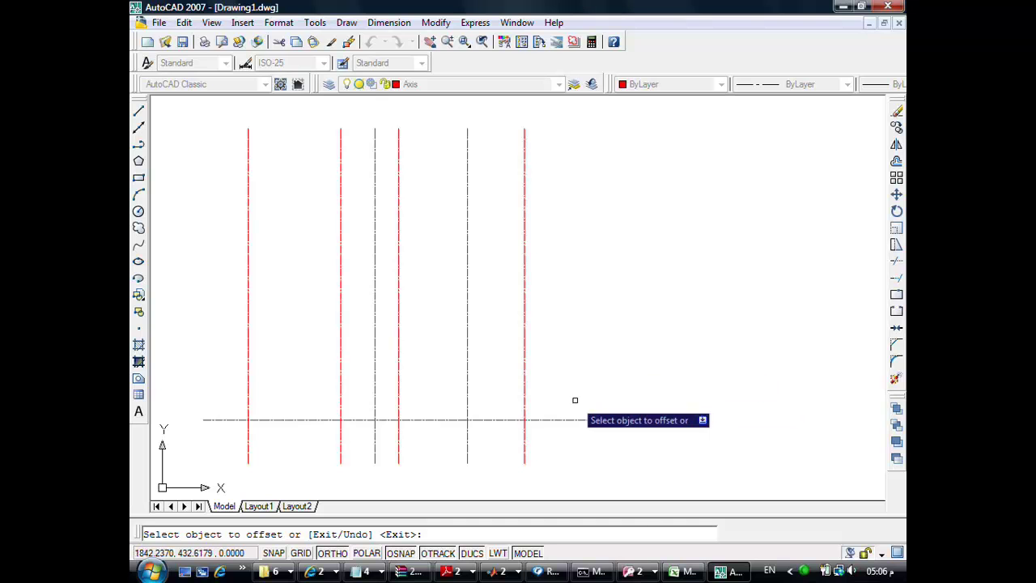
Offset the bottom horizontal axis line upward repeatedly, stacking three new horizontal lines
{"action": "left_click", "coordinate": [530, 419]}
{"action": "left_click", "coordinate": [542, 373]}
{"action": "key", "text": "Return"}
{"action": "key", "text": "Return"}
{"action": "type", "text": "10"}
{"action": "key", "text": "Return"}
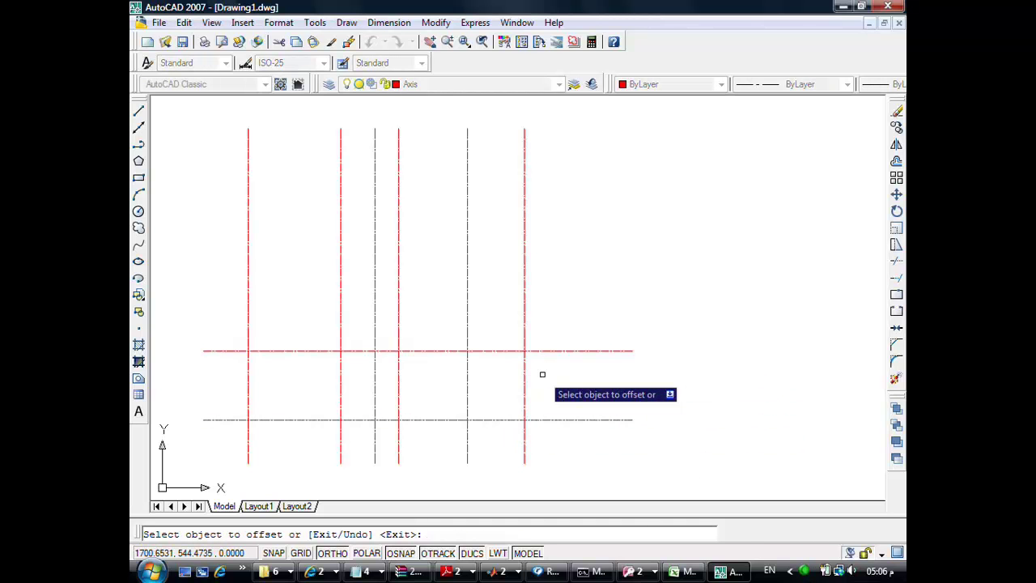
{"action": "left_click", "coordinate": [540, 351]}
{"action": "left_click", "coordinate": [540, 332]}
{"action": "key", "text": "Return"}
{"action": "key", "text": "Return"}
{"action": "type", "text": "10"}
{"action": "key", "text": "Return"}
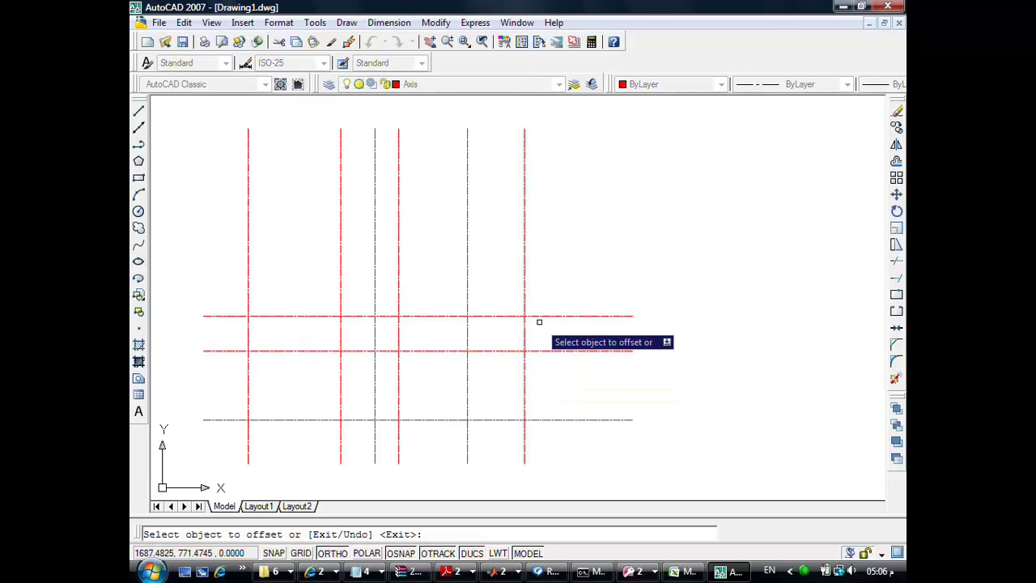
{"action": "left_click", "coordinate": [547, 316]}
{"action": "left_click", "coordinate": [546, 284]}
{"action": "key", "text": "Return"}
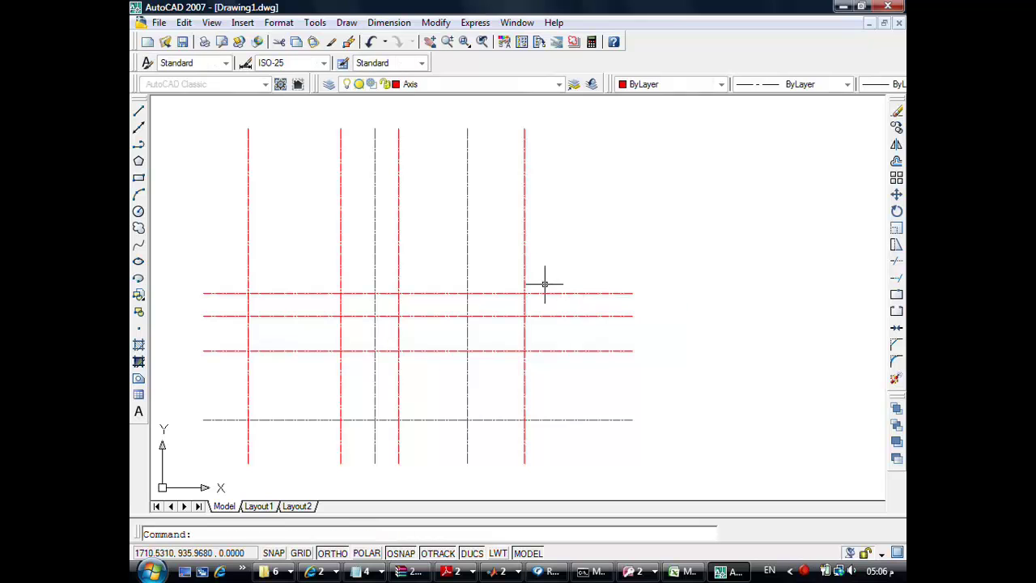
Add two more horizontal axis lines at the top, each offset 200 above the previous
{"action": "key", "text": "Return"}
{"action": "type", "text": "2"}
{"action": "key", "text": "Return"}
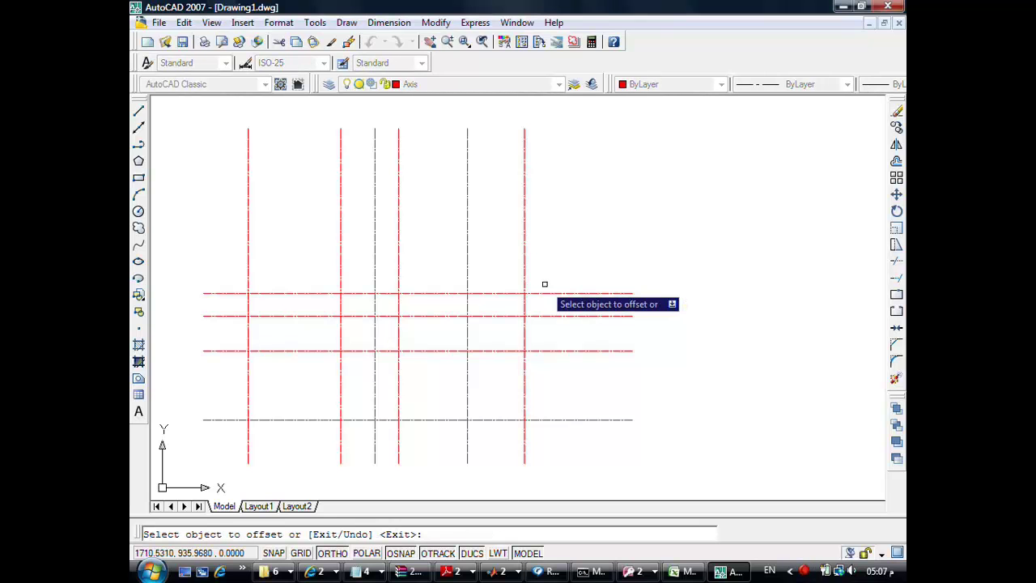
{"action": "left_click", "coordinate": [547, 292]}
{"action": "left_click", "coordinate": [543, 259]}
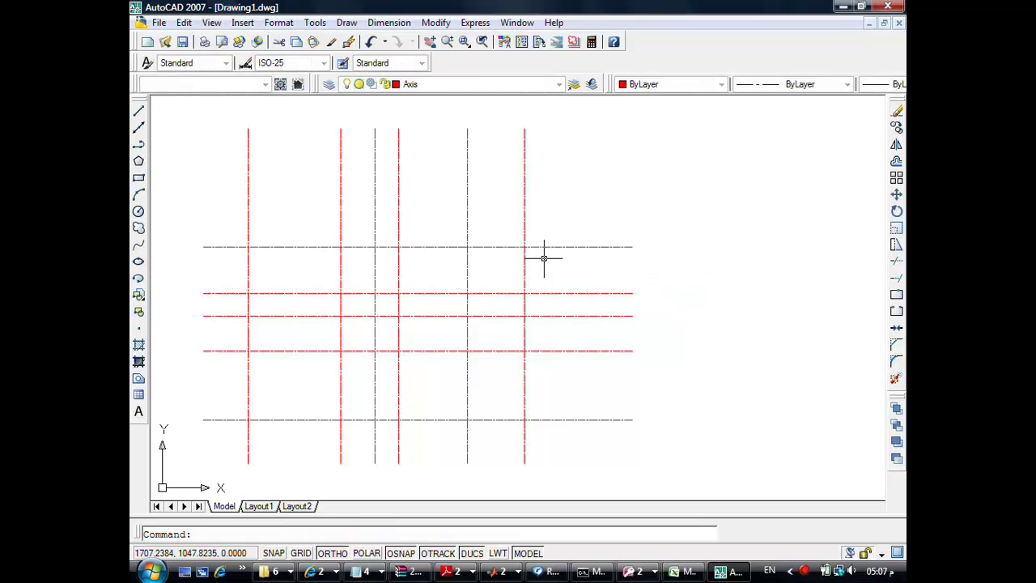
{"action": "key", "text": "Return"}
{"action": "key", "text": "Return"}
{"action": "type", "text": "200"}
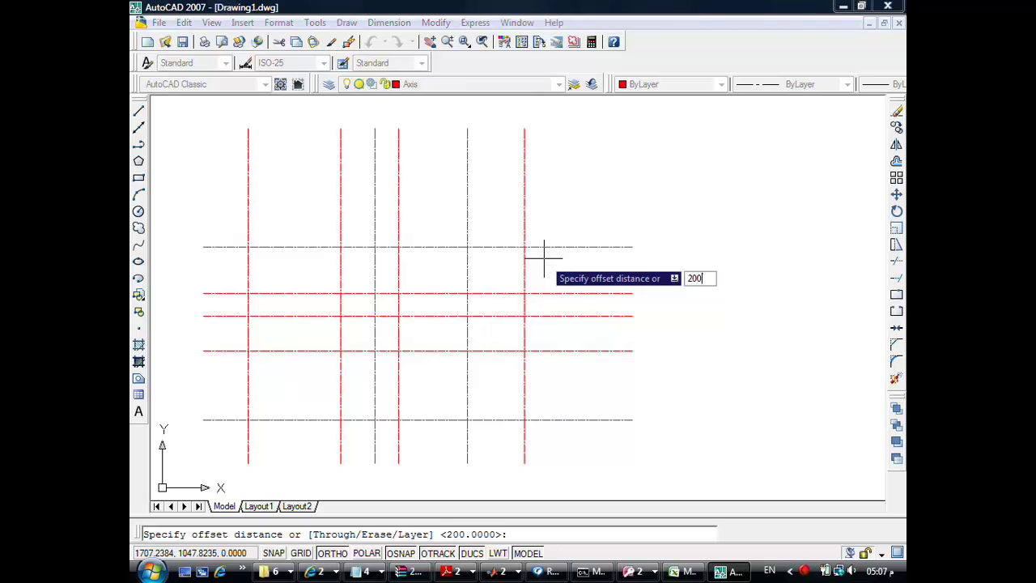
{"action": "key", "text": "Return"}
{"action": "left_click", "coordinate": [543, 247]}
{"action": "left_click", "coordinate": [541, 204]}
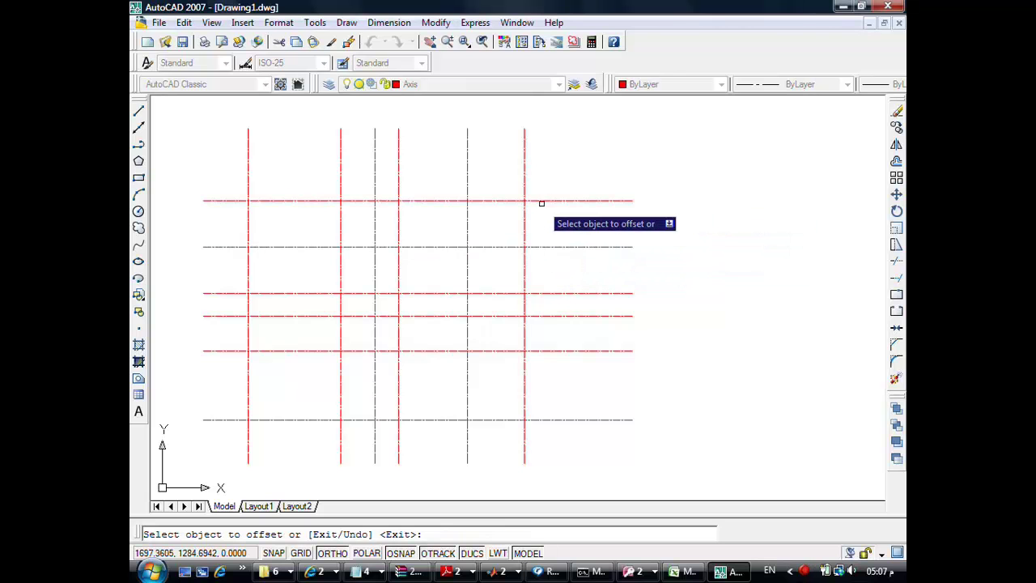
{"action": "key", "text": "Return"}
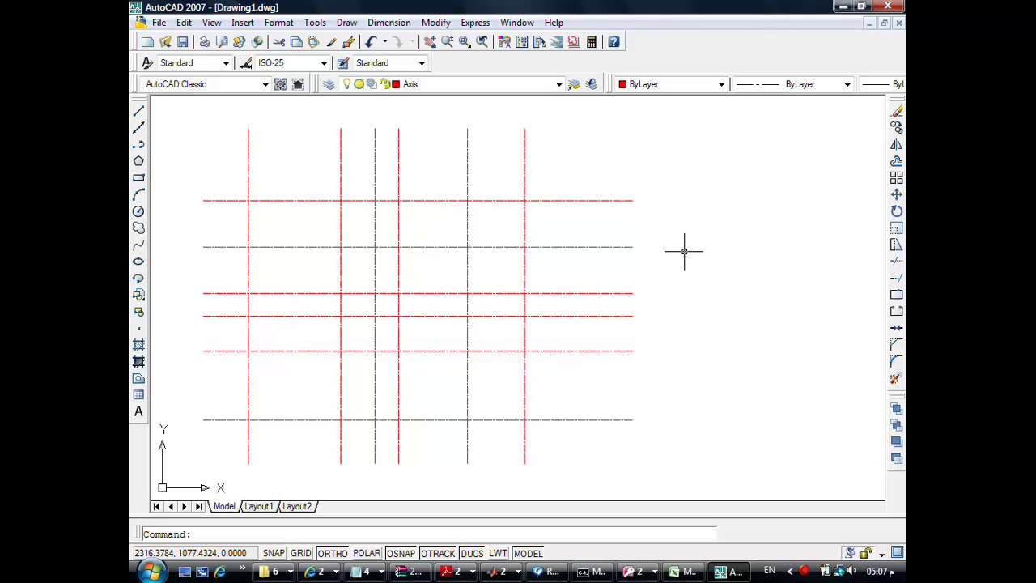
Offset new lines above the top line, outside both outer verticals, and below the bottom line
{"action": "key", "text": "Return"}
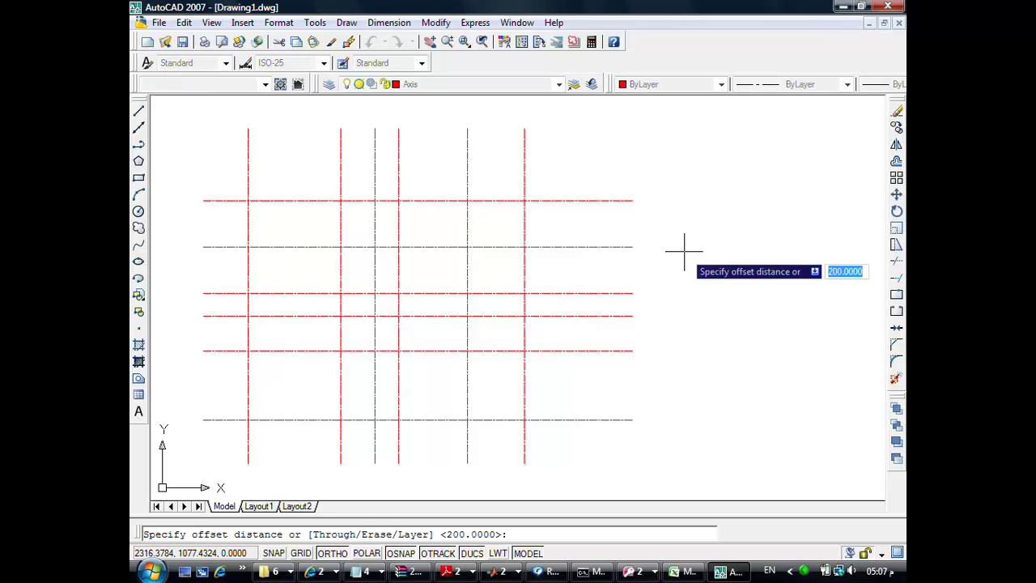
{"action": "type", "text": "1"}
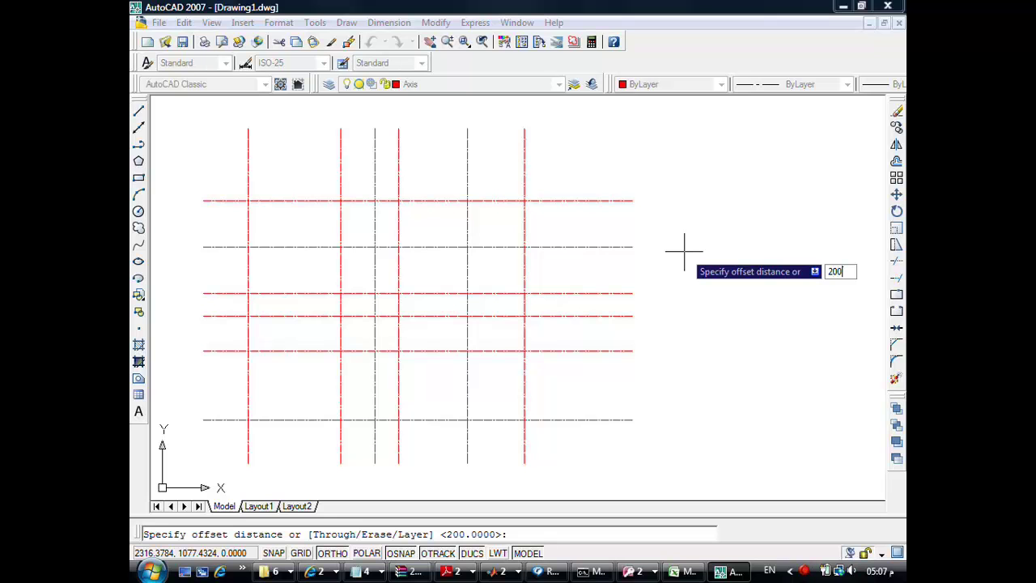
{"action": "key", "text": "Return"}
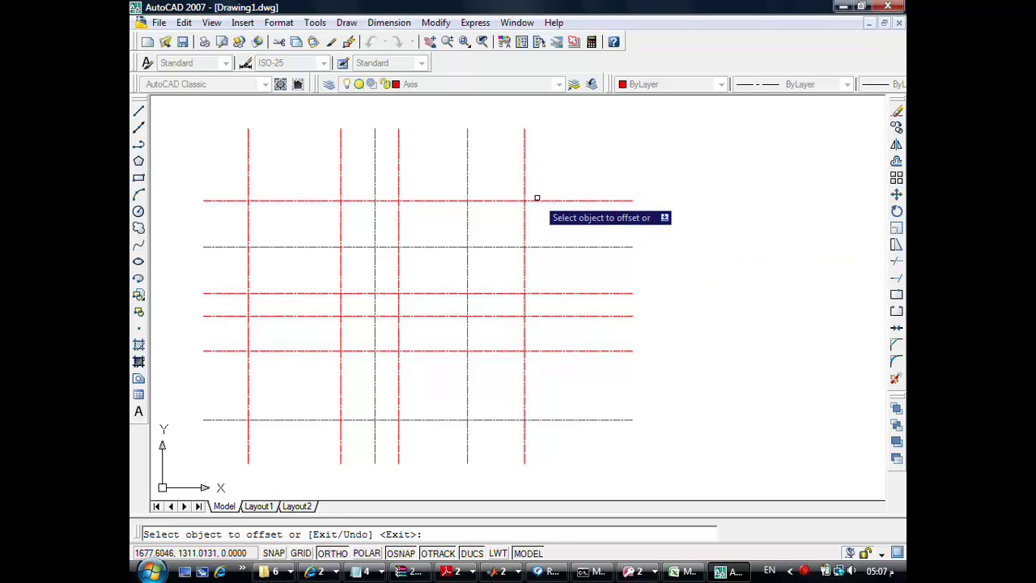
{"action": "left_click", "coordinate": [530, 200]}
{"action": "left_click", "coordinate": [544, 145]}
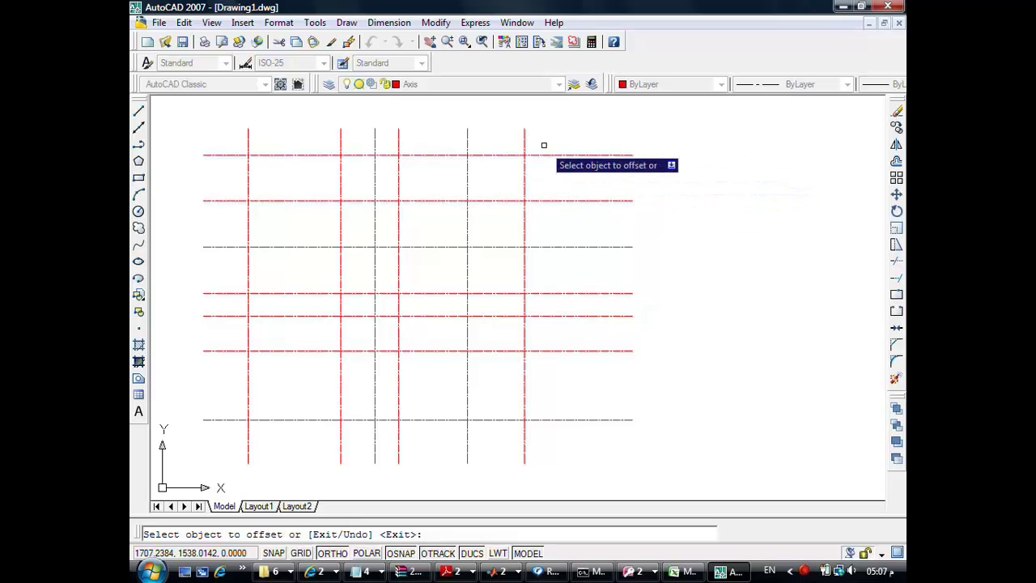
{"action": "left_click", "coordinate": [525, 143]}
{"action": "left_click", "coordinate": [535, 140]}
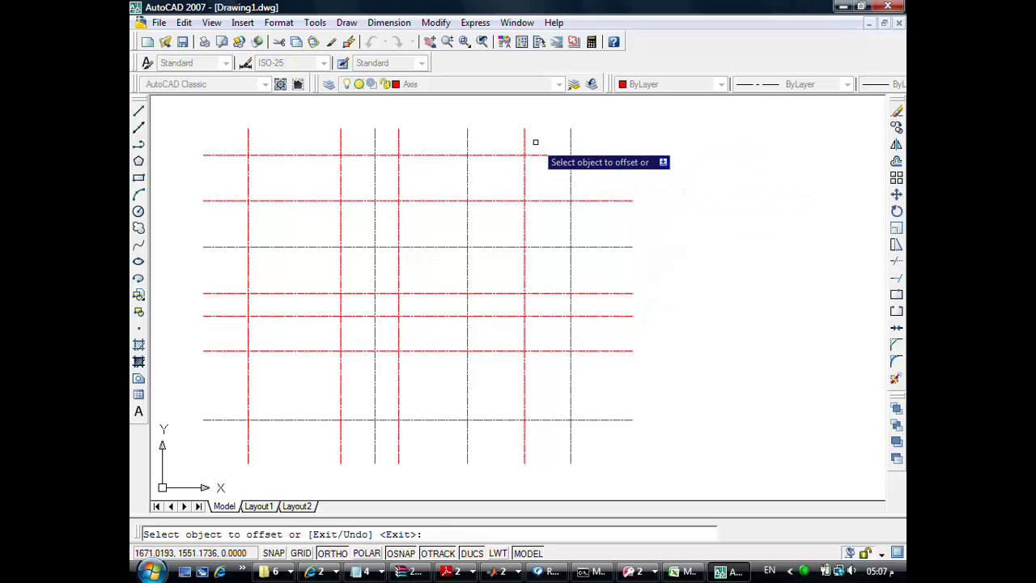
{"action": "left_click", "coordinate": [249, 143]}
{"action": "left_click", "coordinate": [230, 139]}
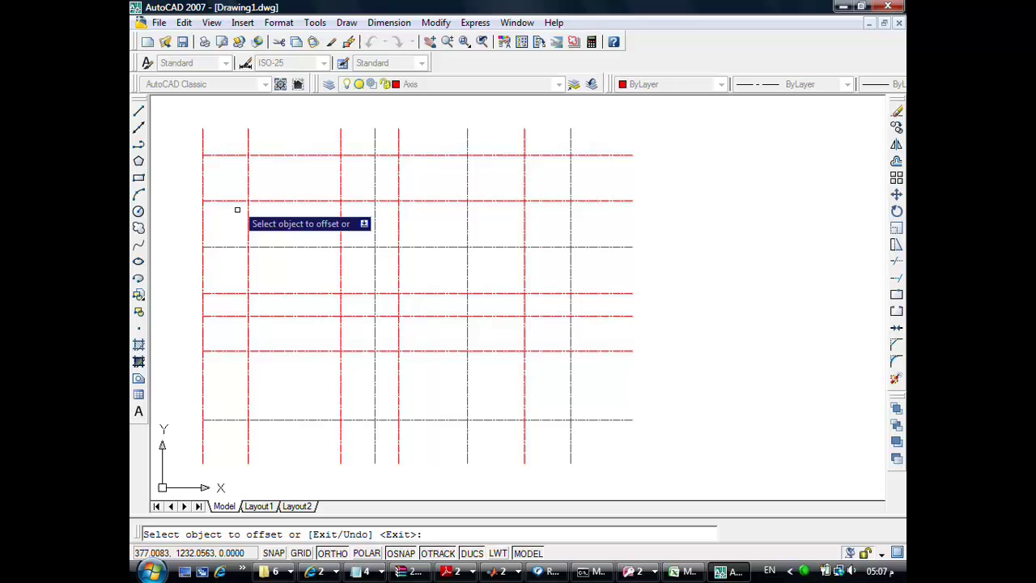
{"action": "left_click", "coordinate": [214, 419]}
{"action": "left_click", "coordinate": [217, 443]}
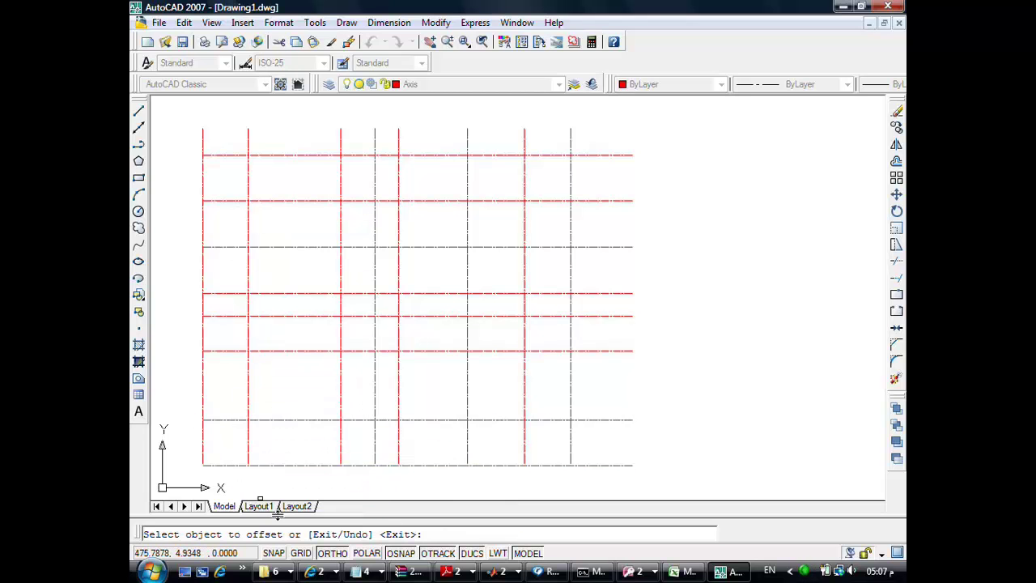
{"action": "key", "text": "Return"}
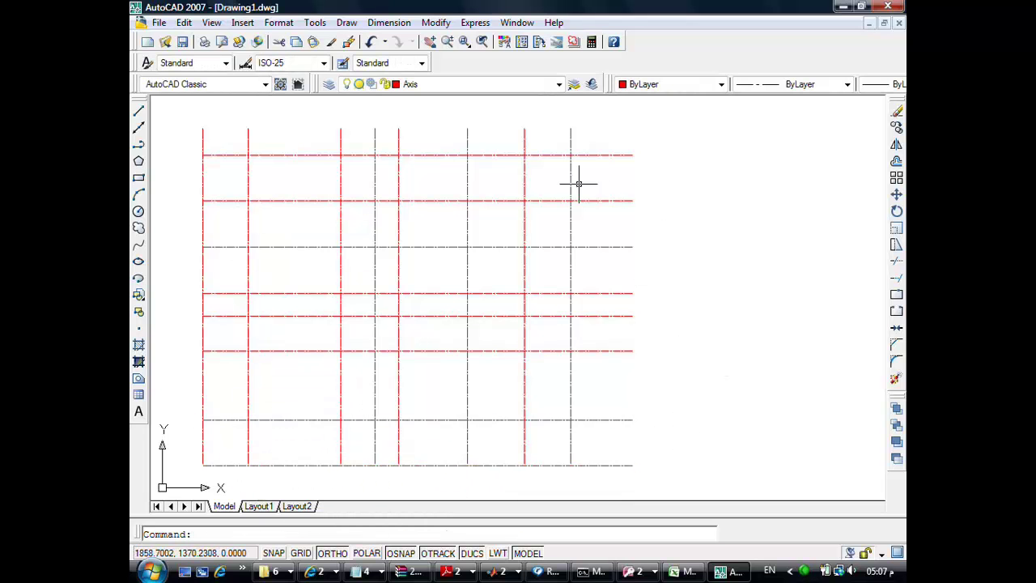
Trim the top and right axis overhangs with a fence, using the rightmost vertical as cutting edge
{"action": "left_click", "coordinate": [895, 279]}
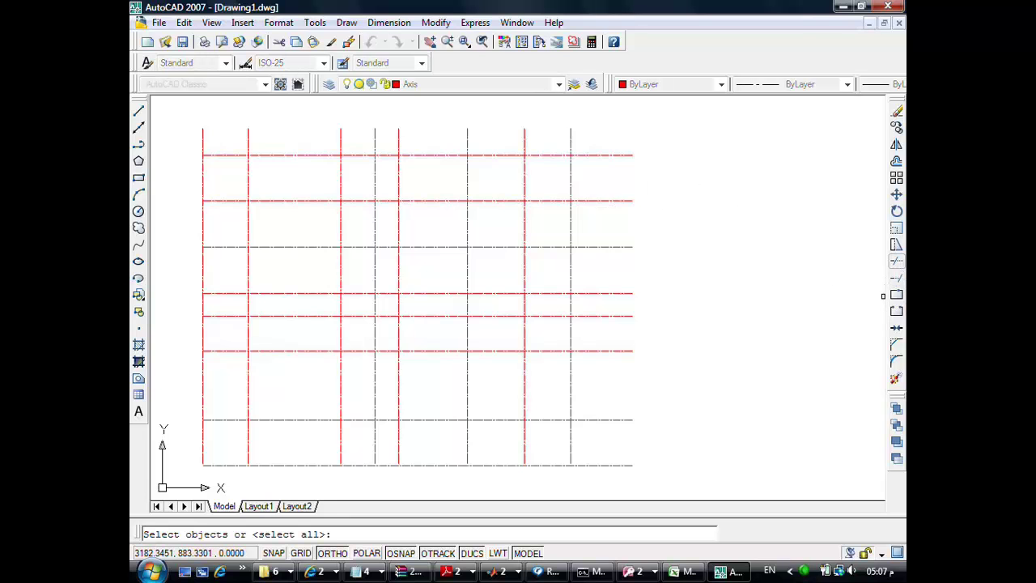
{"action": "left_click", "coordinate": [533, 155]}
{"action": "left_click", "coordinate": [570, 167]}
{"action": "key", "text": "Return"}
{"action": "type", "text": "f"}
{"action": "key", "text": "Return"}
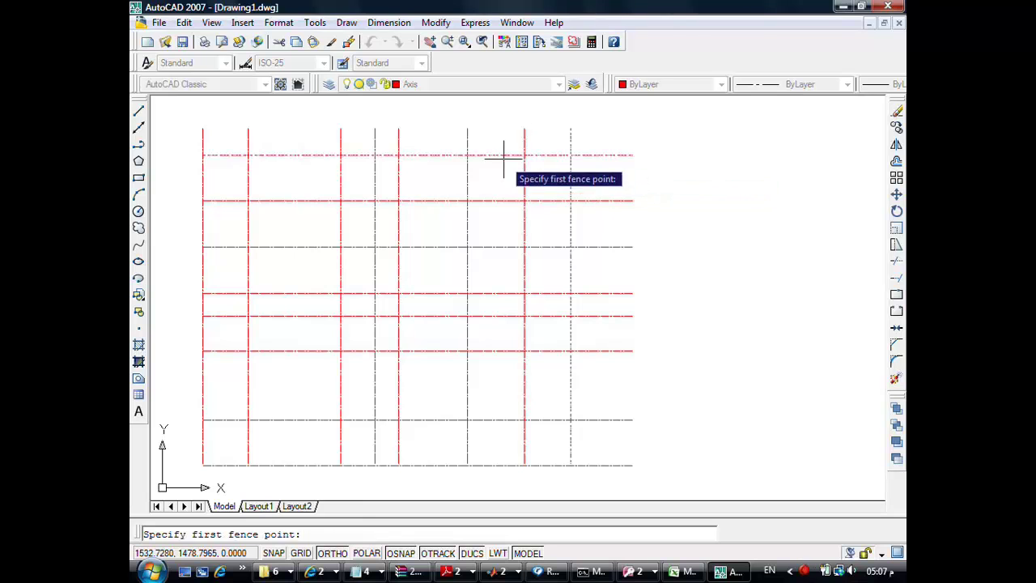
{"action": "left_click", "coordinate": [202, 128]}
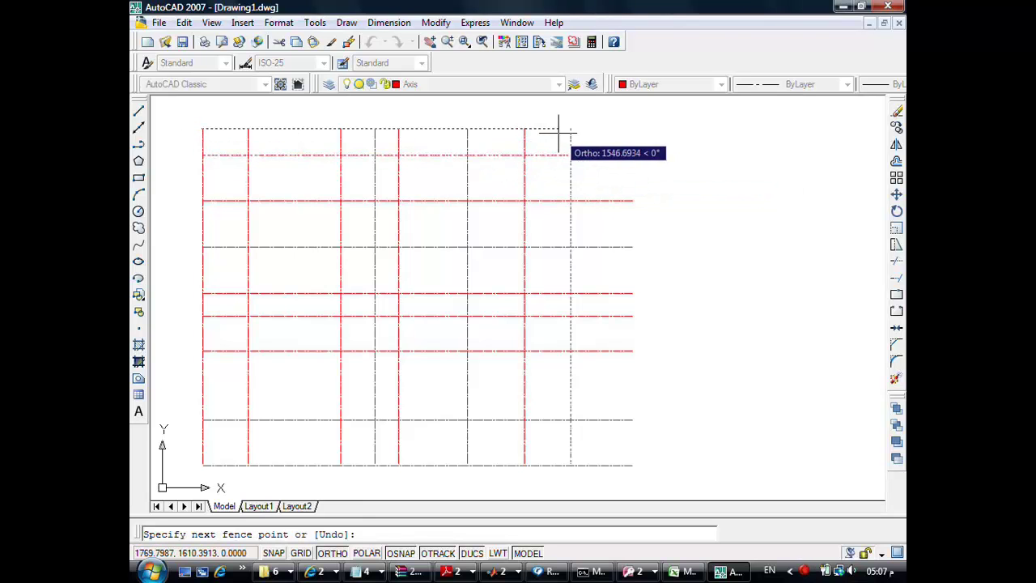
{"action": "left_click", "coordinate": [570, 128]}
{"action": "left_click", "coordinate": [625, 154]}
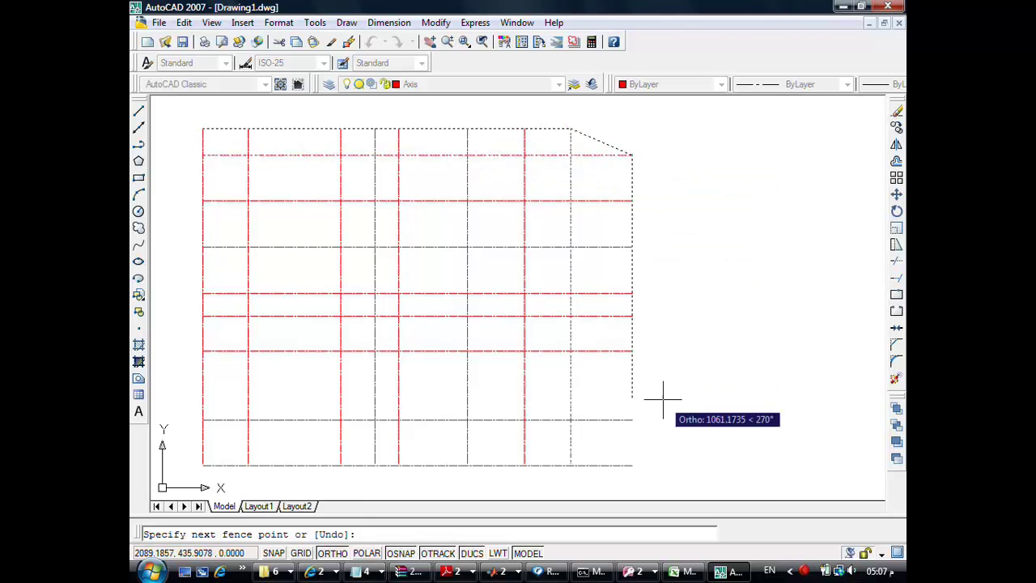
{"action": "left_click", "coordinate": [628, 478]}
{"action": "key", "text": "Return"}
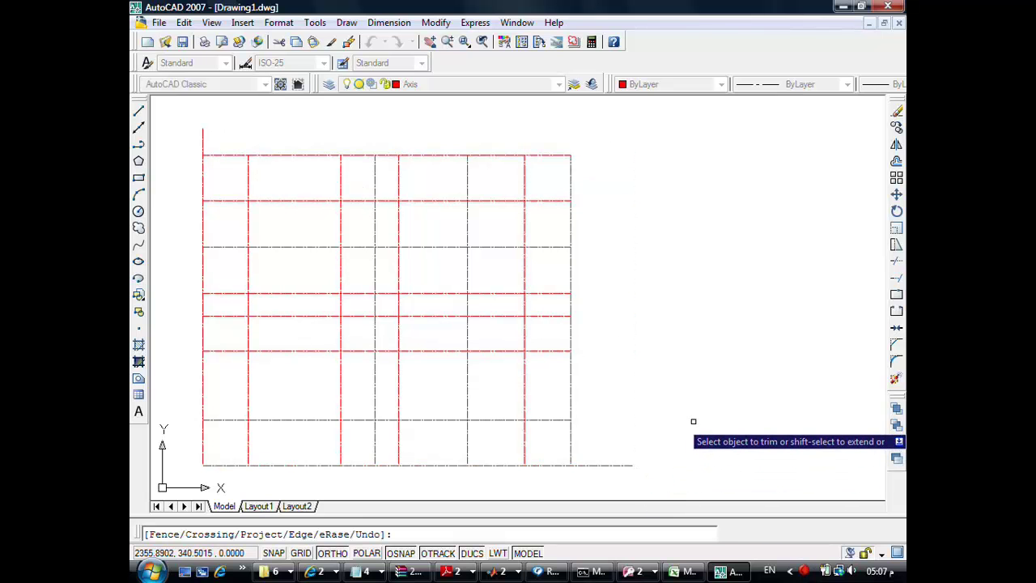
{"action": "key", "text": "Return"}
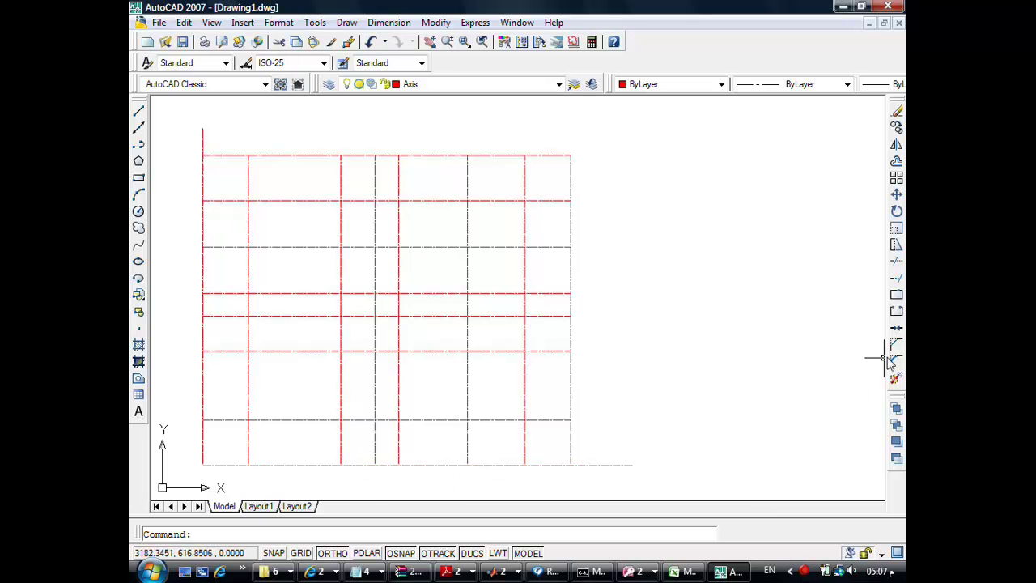
Trim the overhanging axis line ends along the left and bottom sides using fence selections
{"action": "left_click", "coordinate": [896, 285]}
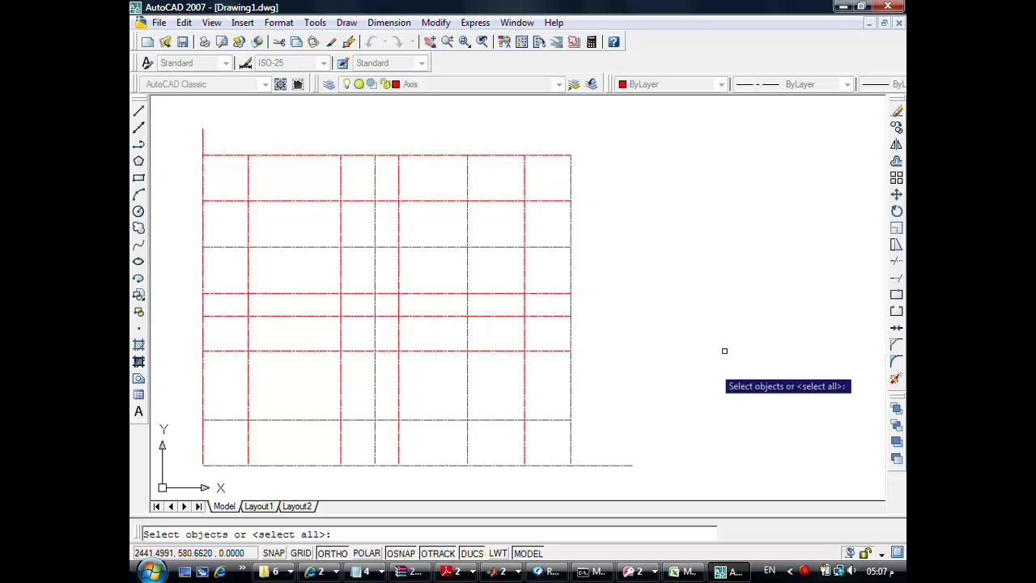
{"action": "left_click", "coordinate": [609, 471]}
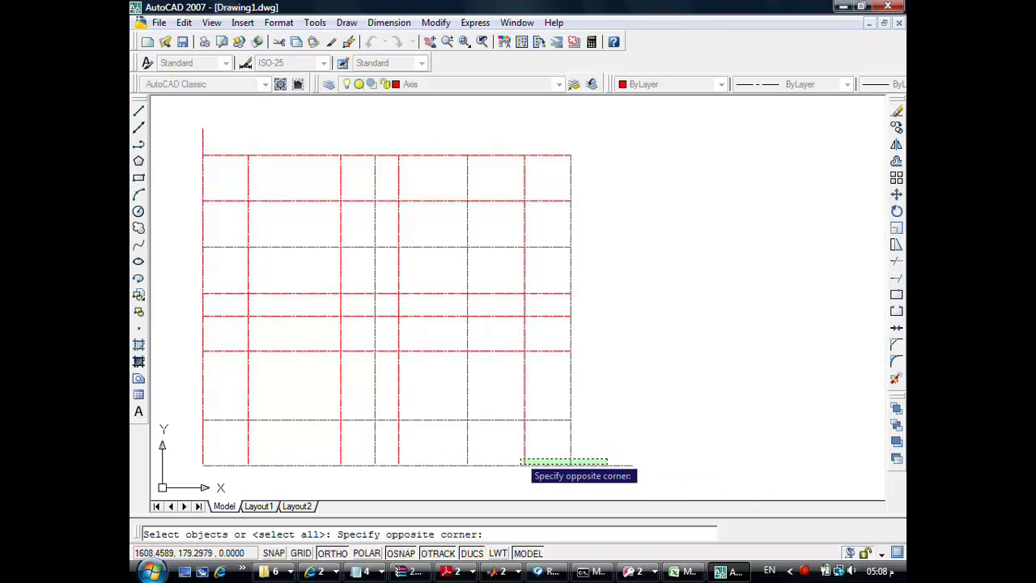
{"action": "left_click", "coordinate": [588, 464]}
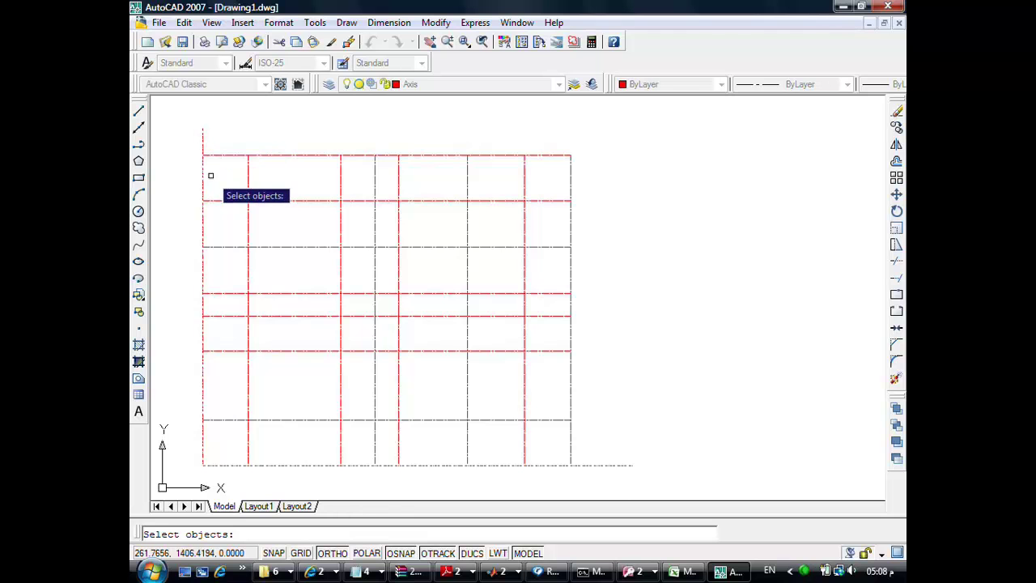
{"action": "type", "text": "f"}
{"action": "key", "text": "Return"}
{"action": "left_click", "coordinate": [224, 135]}
{"action": "left_click", "coordinate": [224, 443]}
{"action": "key", "text": "Return"}
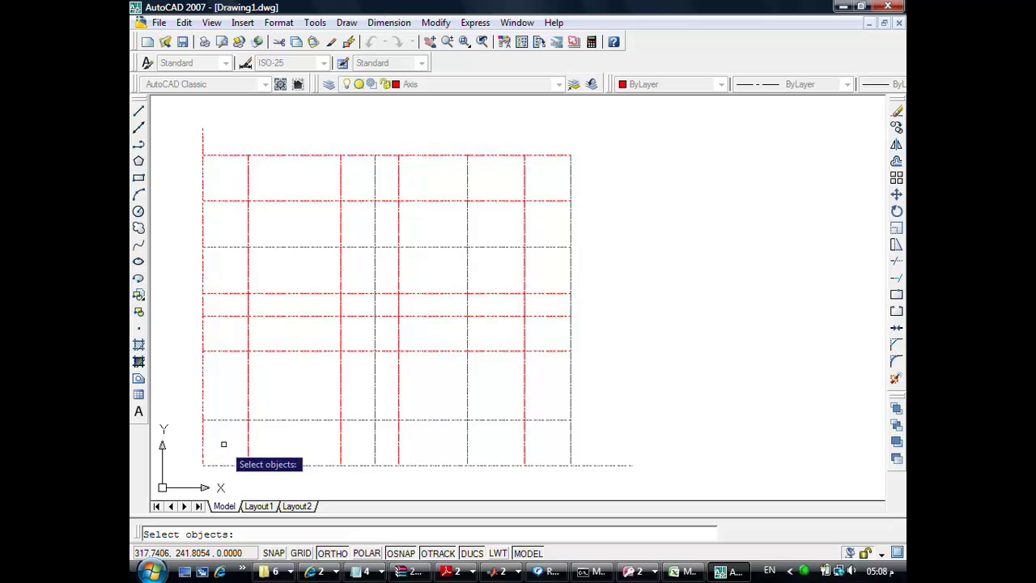
{"action": "type", "text": "f"}
{"action": "key", "text": "Return"}
{"action": "left_click", "coordinate": [224, 445]}
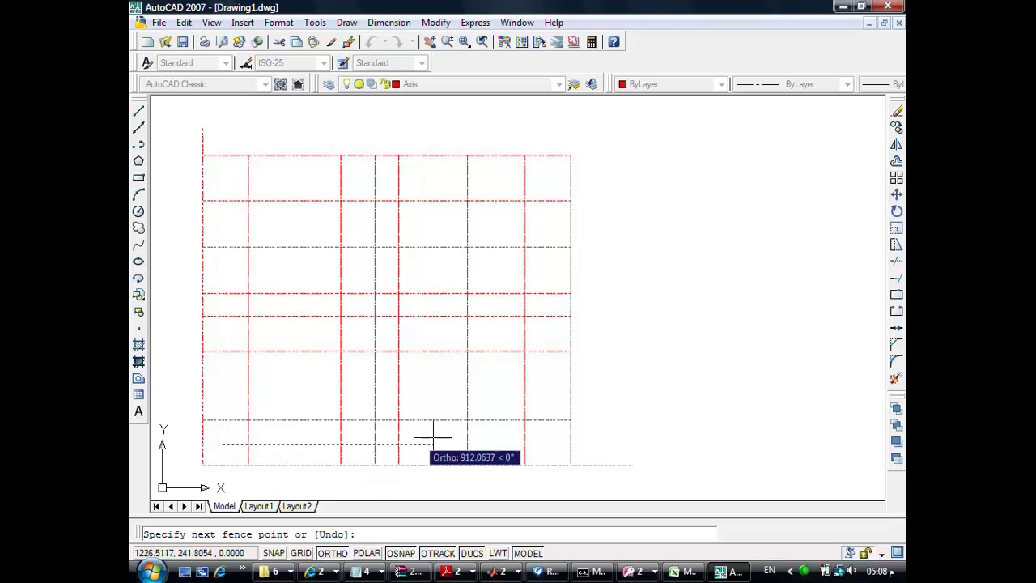
{"action": "left_click", "coordinate": [640, 444]}
{"action": "key", "text": "Return"}
{"action": "key", "text": "Return"}
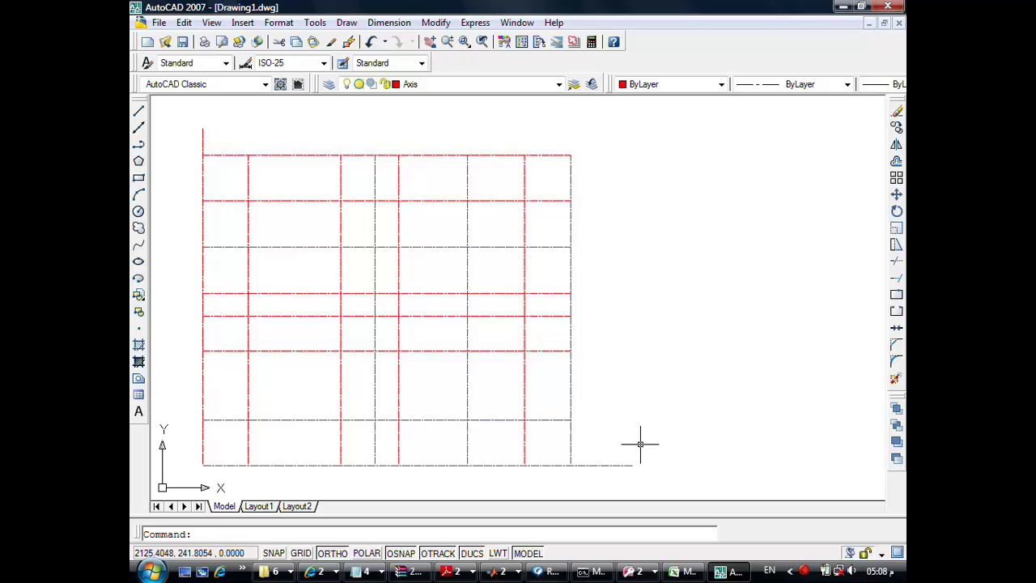
Extend the axis lines across the bottom of the grid to their boundaries using a fence
{"action": "left_click", "coordinate": [896, 277]}
{"action": "key", "text": "Return"}
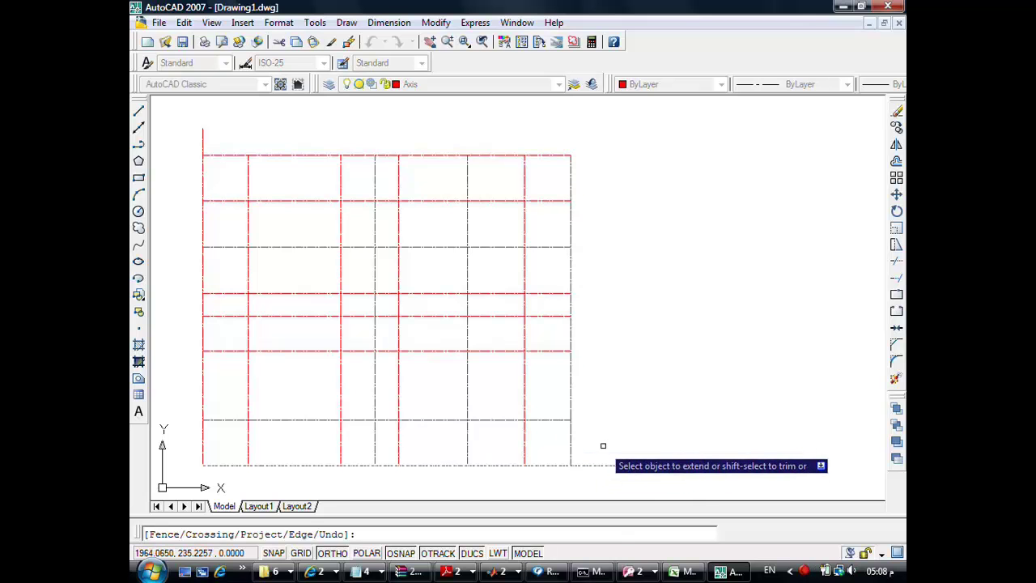
{"action": "type", "text": "f"}
{"action": "key", "text": "Return"}
{"action": "left_click", "coordinate": [542, 448]}
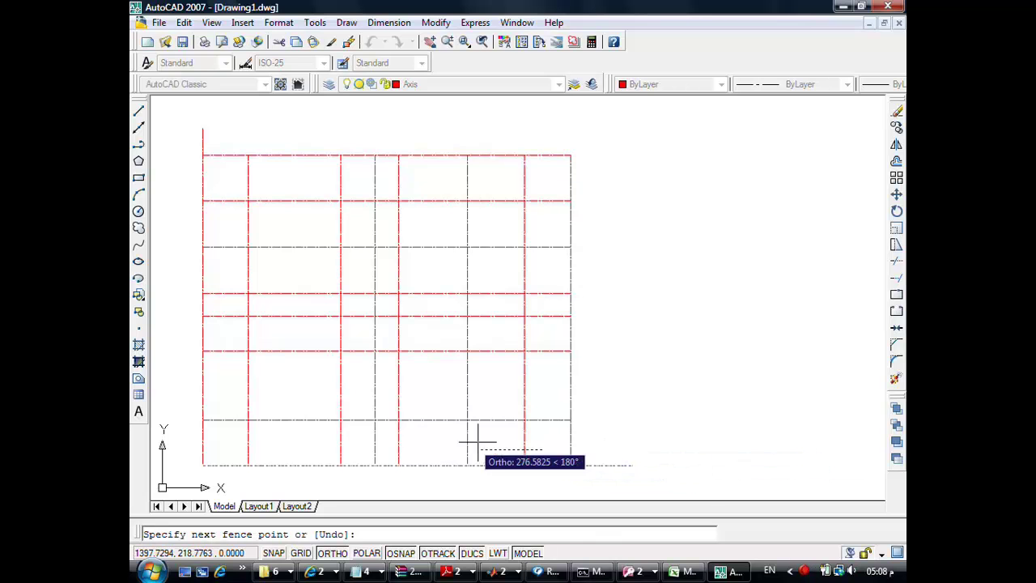
{"action": "left_click", "coordinate": [218, 445]}
{"action": "key", "text": "Return"}
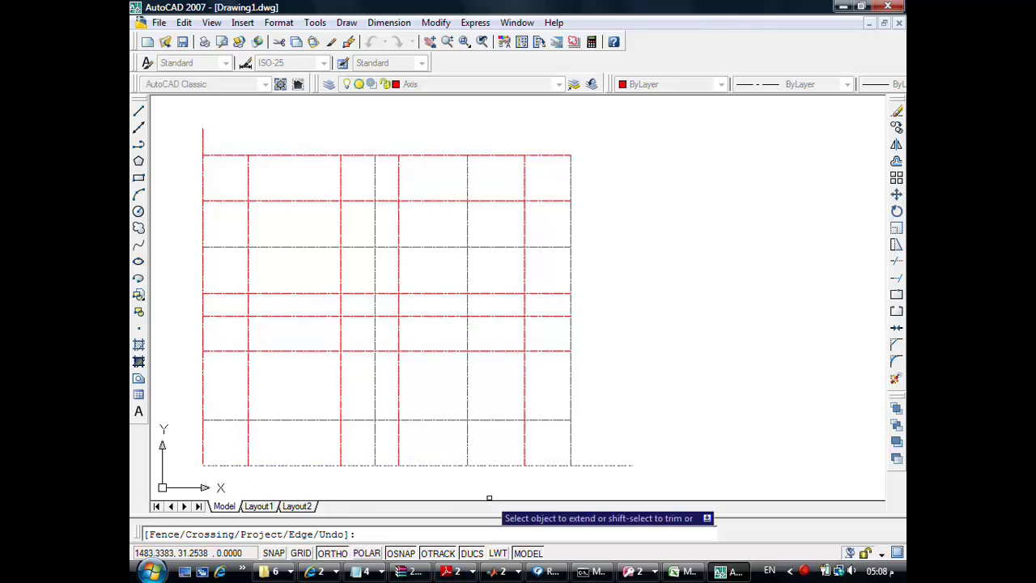
{"action": "key", "text": "Return"}
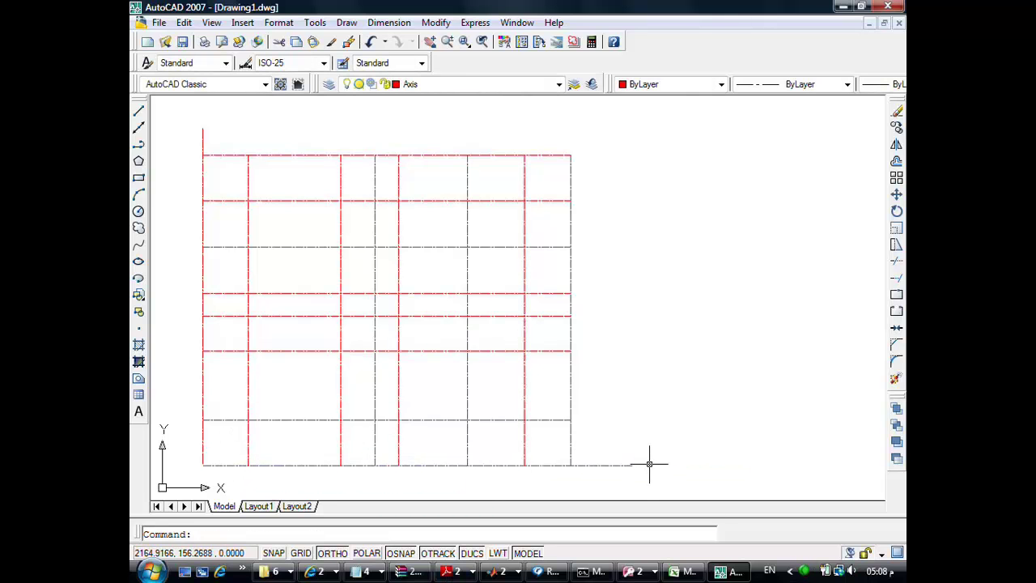
{"action": "key", "text": "Return"}
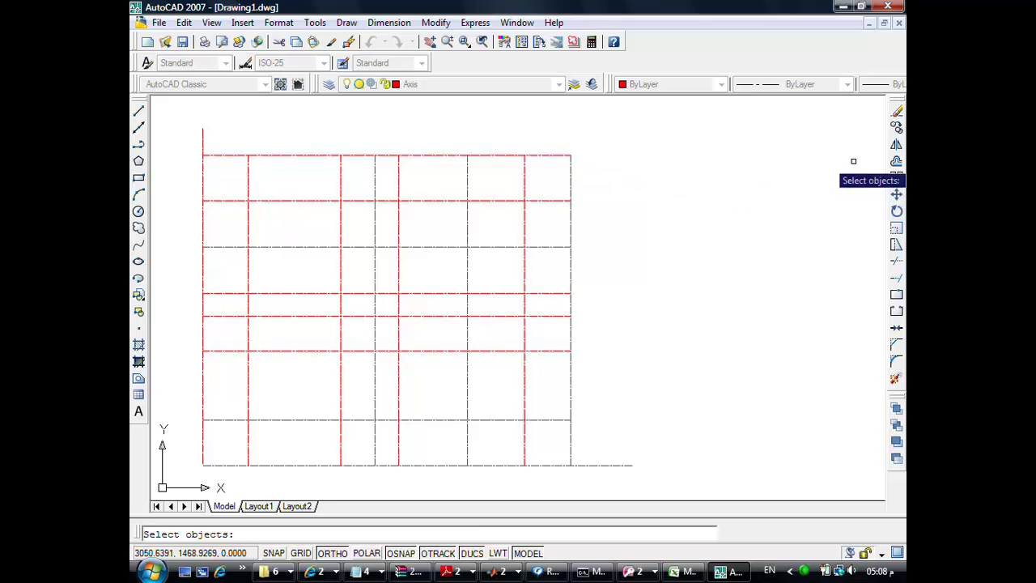
{"action": "key", "text": "Return"}
Erase the outer border lines with a window selection and centre the grid in view
{"action": "left_click", "coordinate": [895, 112]}
{"action": "left_click", "coordinate": [560, 158]}
{"action": "left_click", "coordinate": [552, 149]}
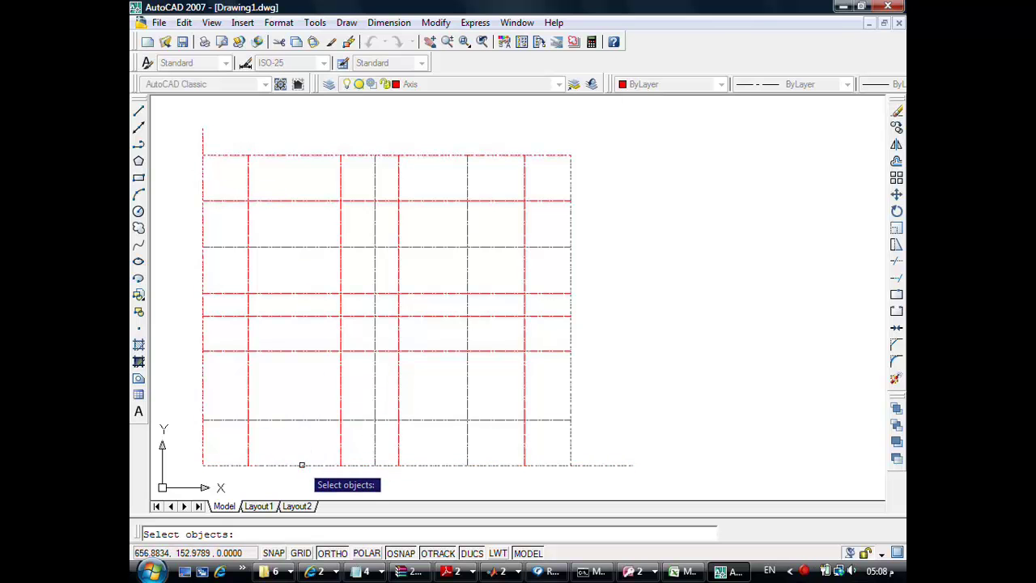
{"action": "key", "text": "Return"}
{"action": "middle_click_drag", "start_coordinate": [388, 377], "coordinate": [446, 360]}
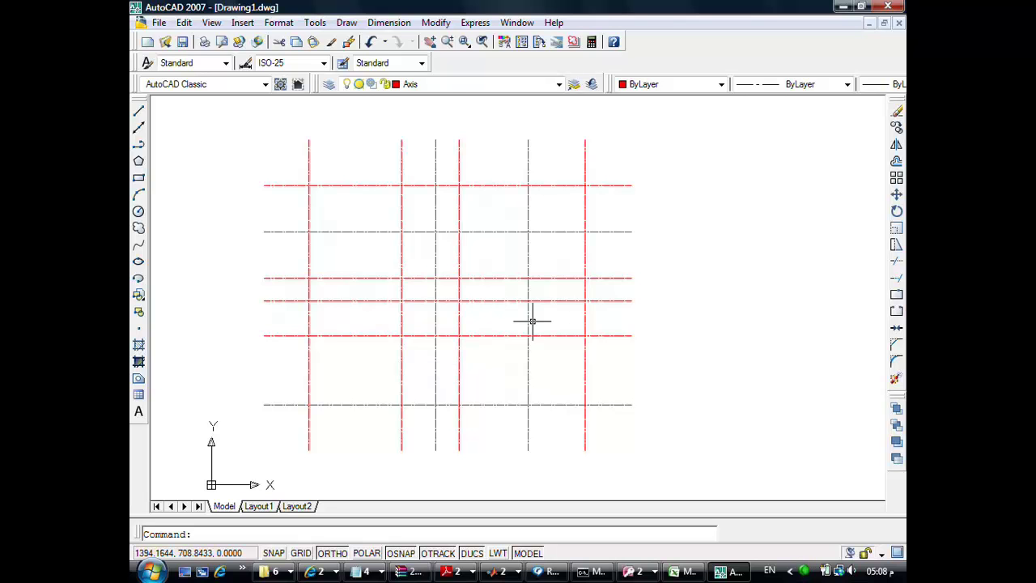
Make Wall the current layer and start a multiline with Zero justification and scale 25
{"action": "left_click", "coordinate": [430, 84]}
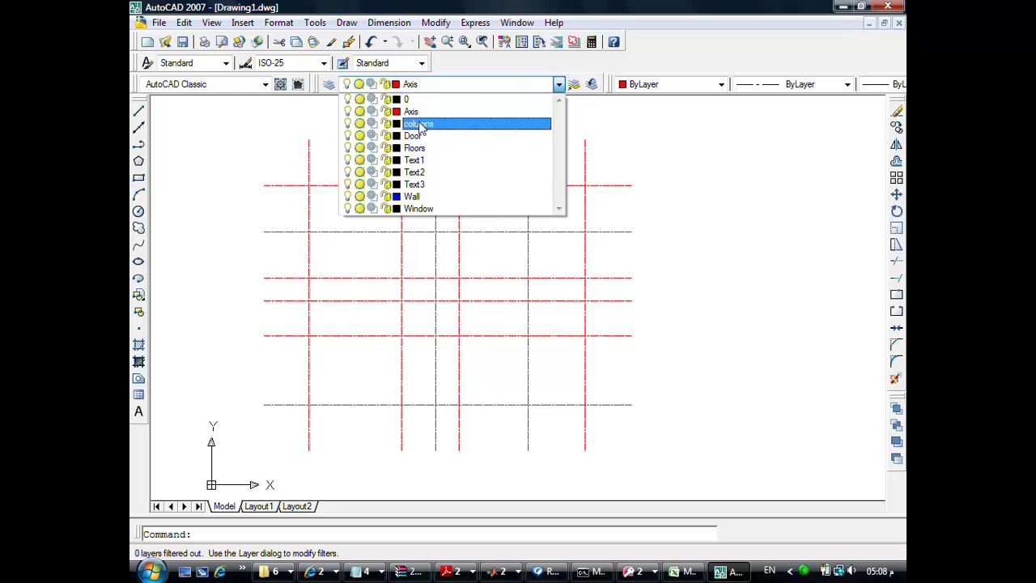
{"action": "left_click", "coordinate": [424, 196]}
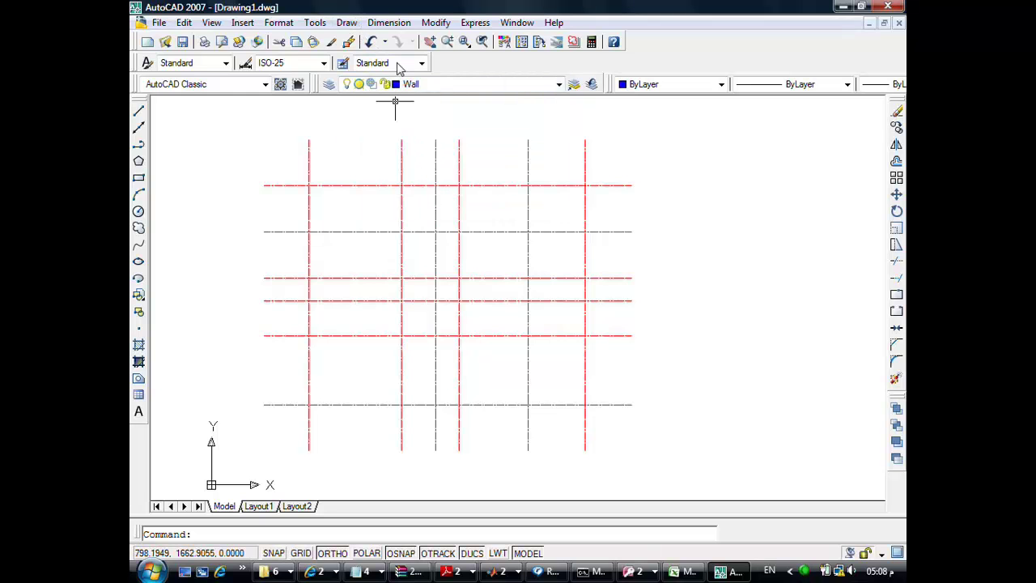
{"action": "left_click", "coordinate": [346, 23]}
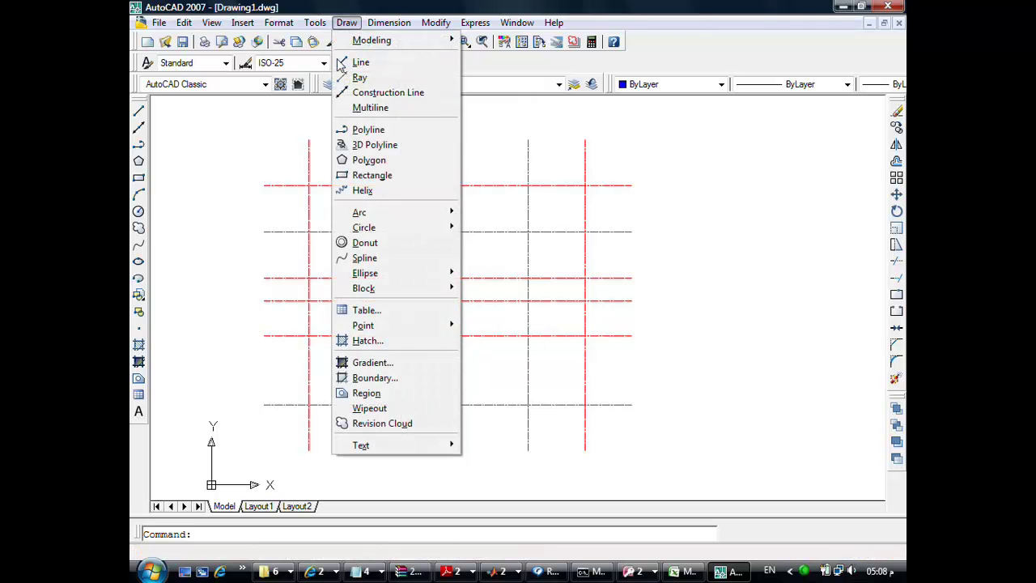
{"action": "left_click", "coordinate": [349, 107]}
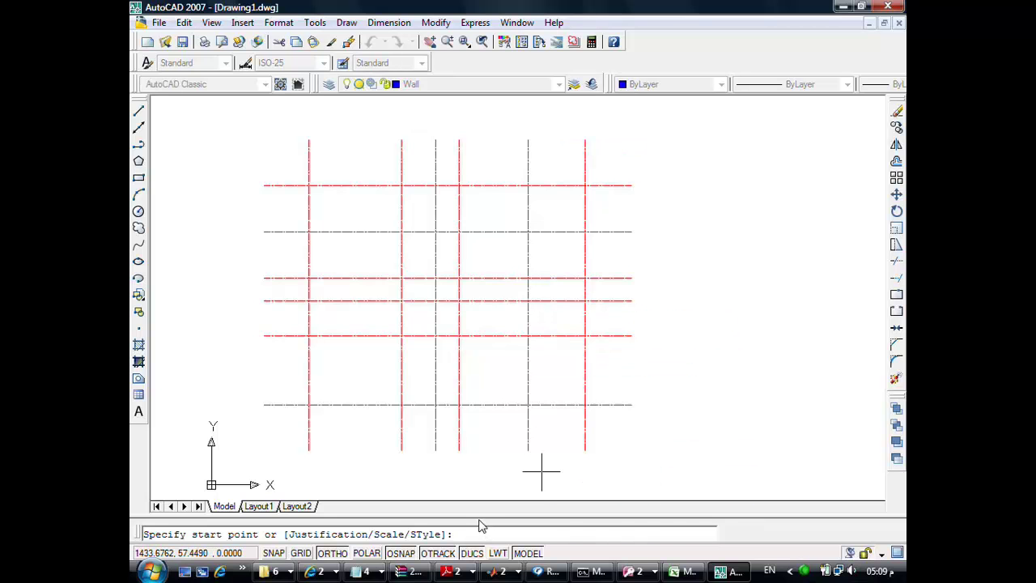
{"action": "left_click_drag", "start_coordinate": [475, 515], "coordinate": [480, 489]}
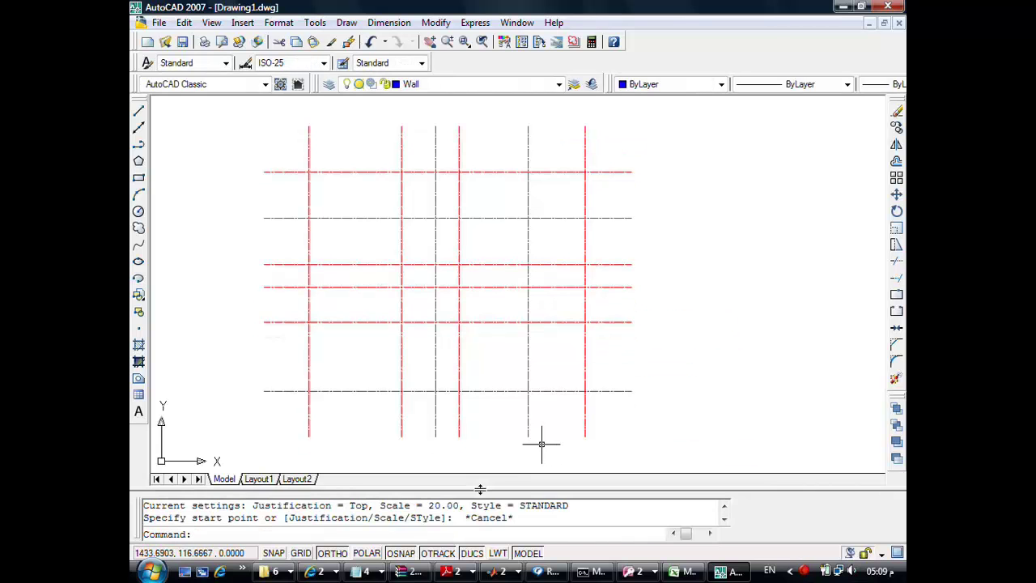
{"action": "key", "text": "Return"}
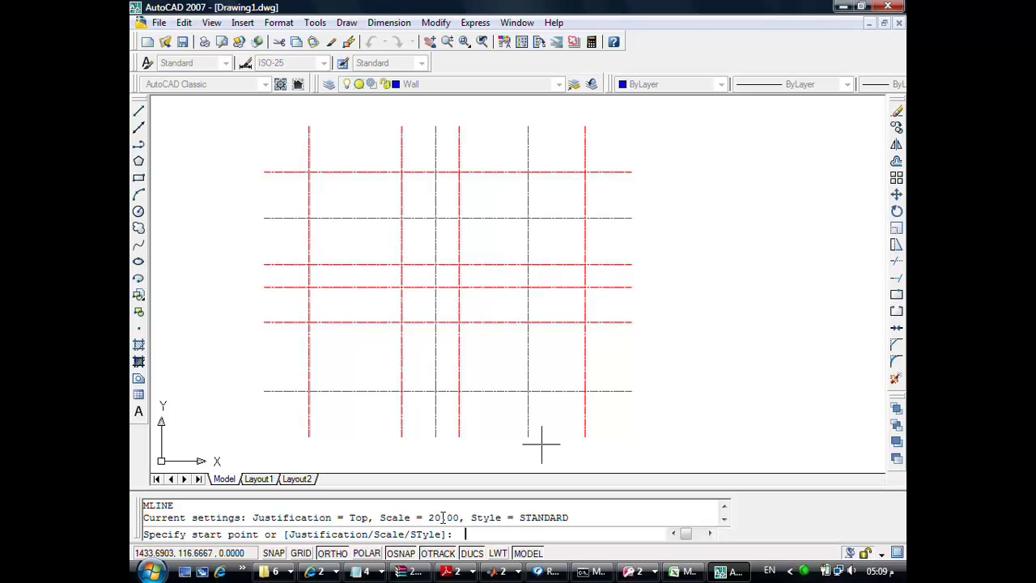
{"action": "type", "text": "j"}
{"action": "key", "text": "Return"}
{"action": "type", "text": "z"}
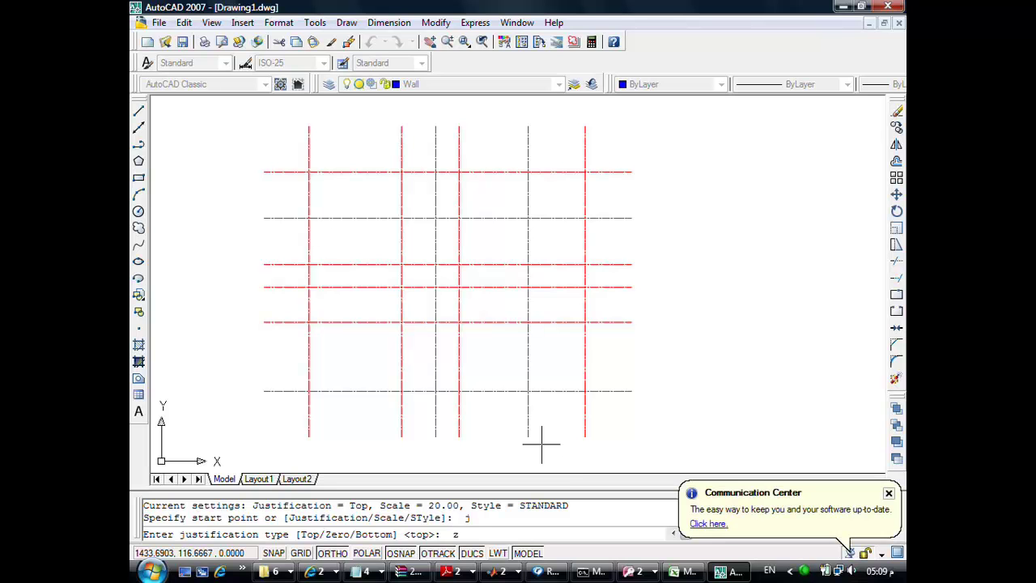
{"action": "key", "text": "Return"}
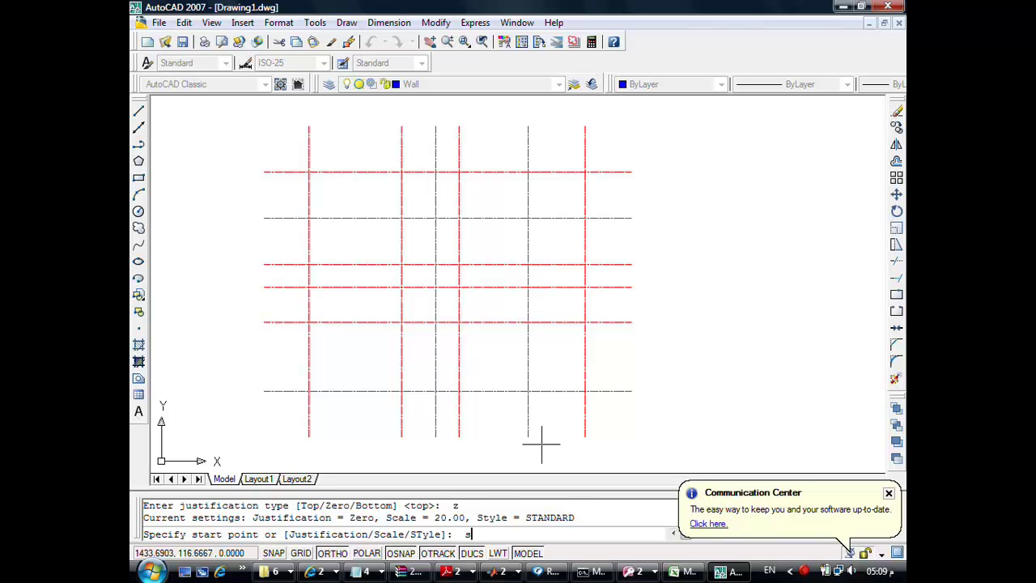
{"action": "key", "text": "Return"}
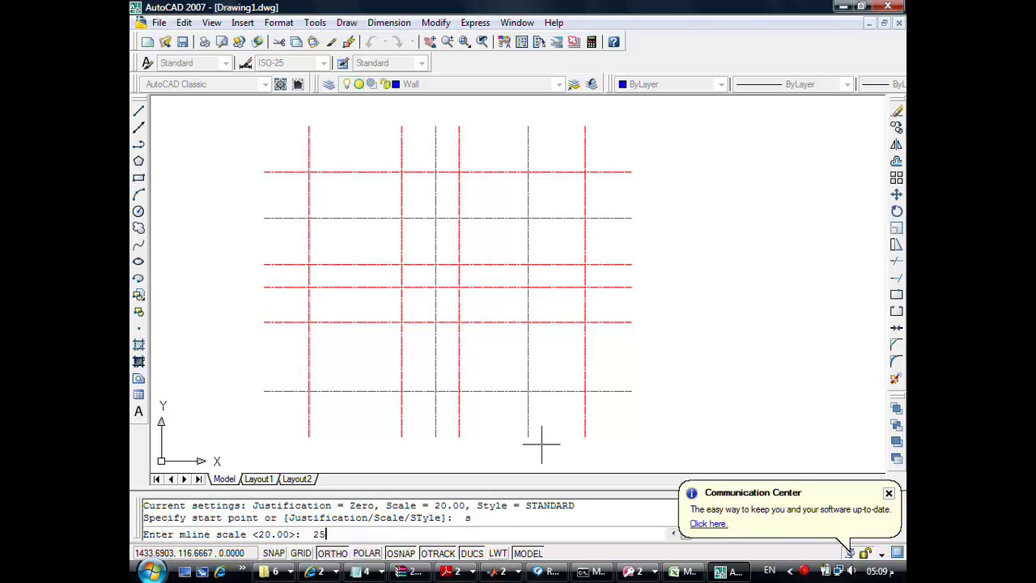
{"action": "key", "text": "Return"}
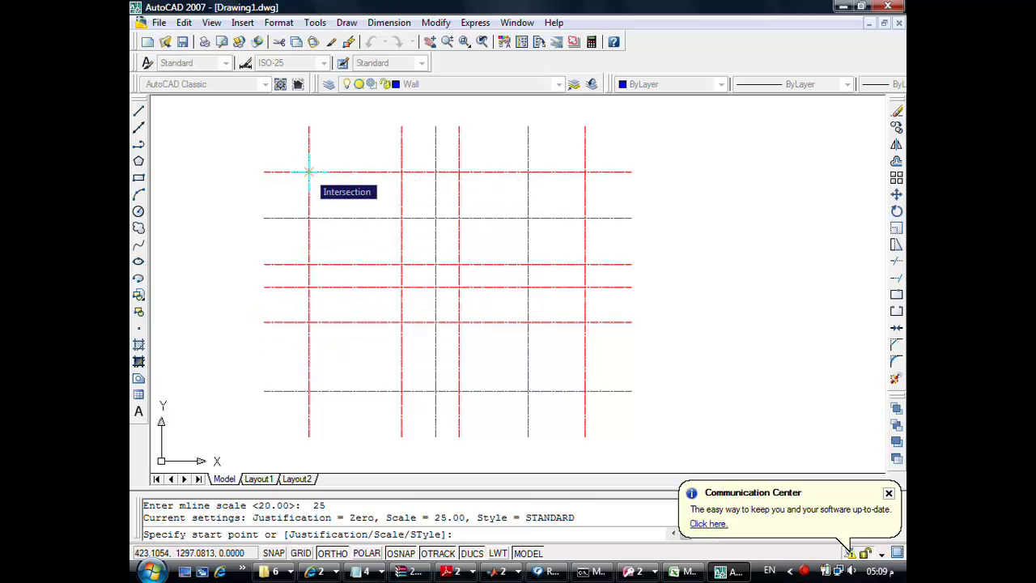
Draw the outer rectangular wall around the axis perimeter, closing it with C
{"action": "left_click", "coordinate": [308, 171]}
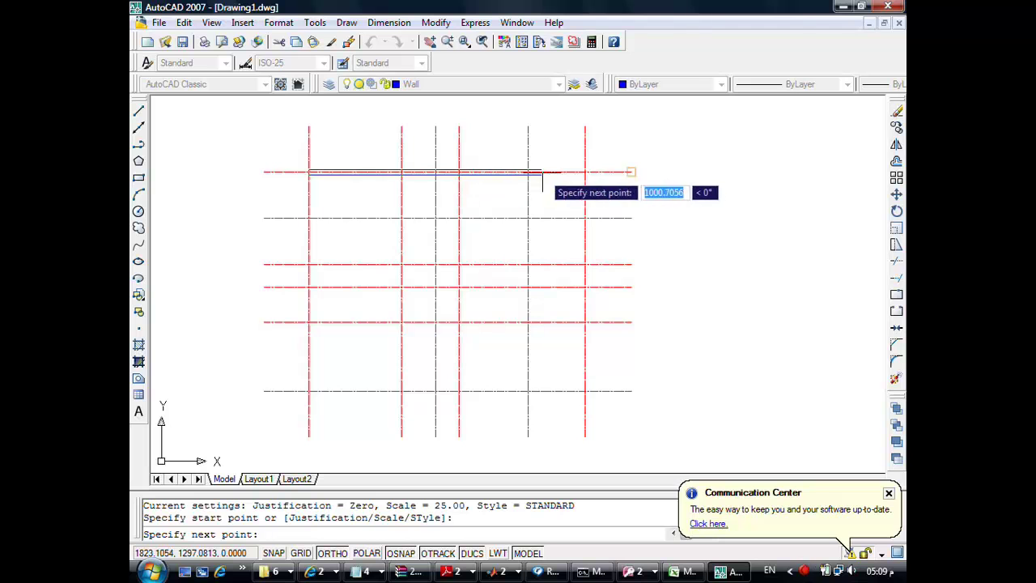
{"action": "left_click", "coordinate": [585, 172]}
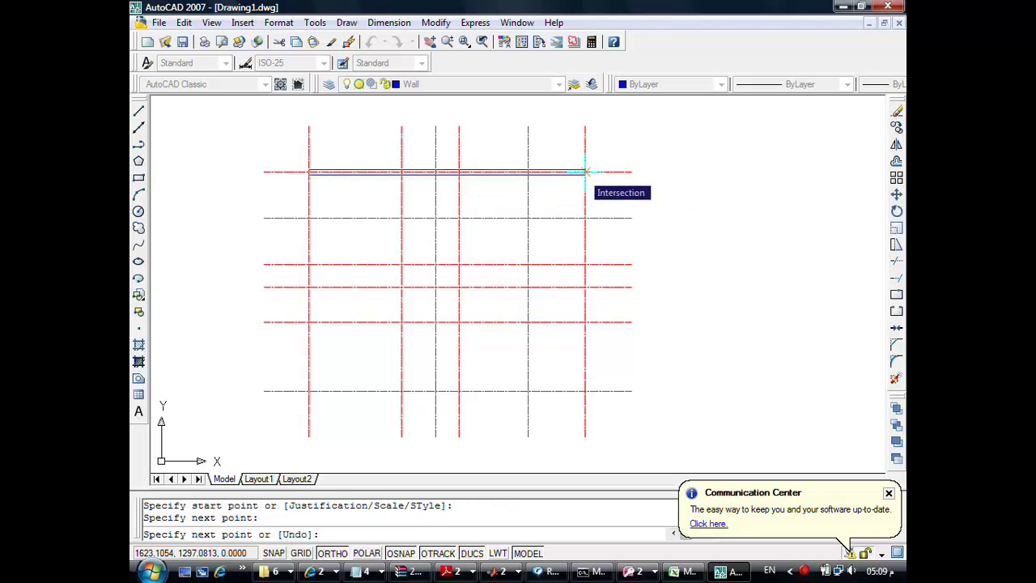
{"action": "left_click", "coordinate": [585, 391]}
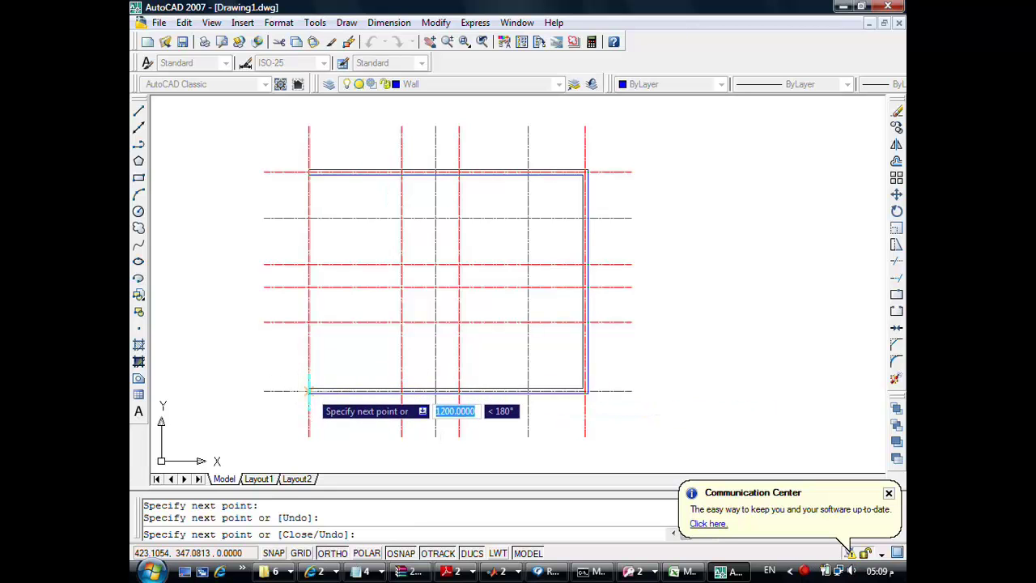
{"action": "left_click", "coordinate": [308, 391]}
{"action": "type", "text": "c"}
{"action": "key", "text": "Return"}
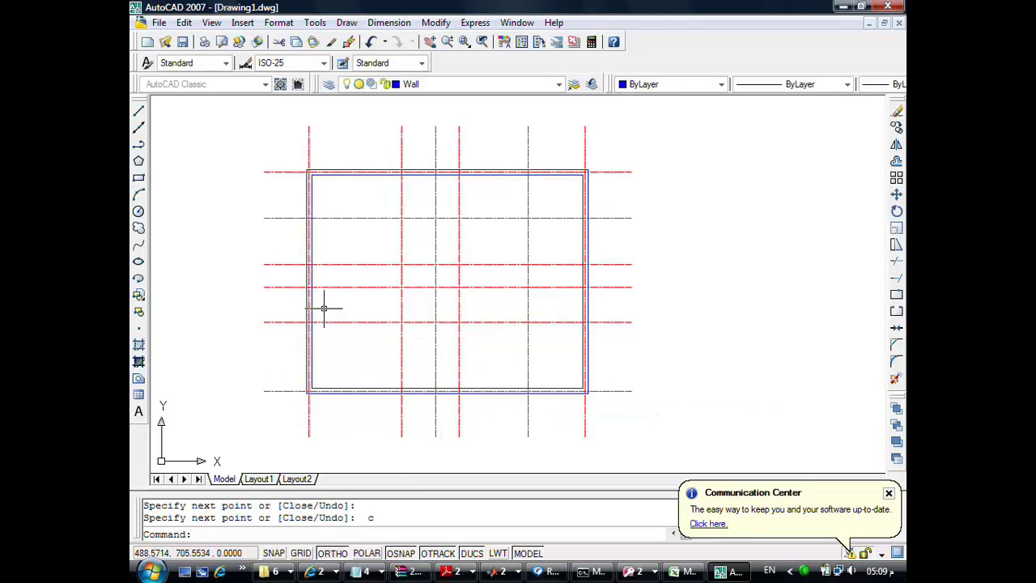
Draw the left interior walls: two short horizontal walls and a full-height vertical wall
{"action": "key", "text": "Return"}
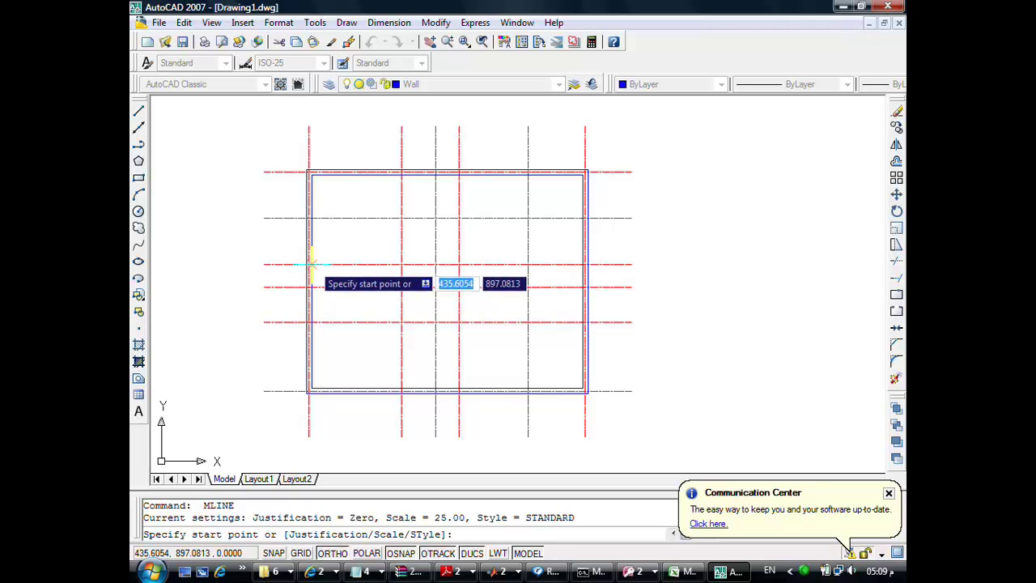
{"action": "left_click", "coordinate": [310, 264]}
{"action": "left_click", "coordinate": [401, 264]}
{"action": "key", "text": "Return"}
{"action": "key", "text": "Return"}
{"action": "left_click", "coordinate": [402, 173]}
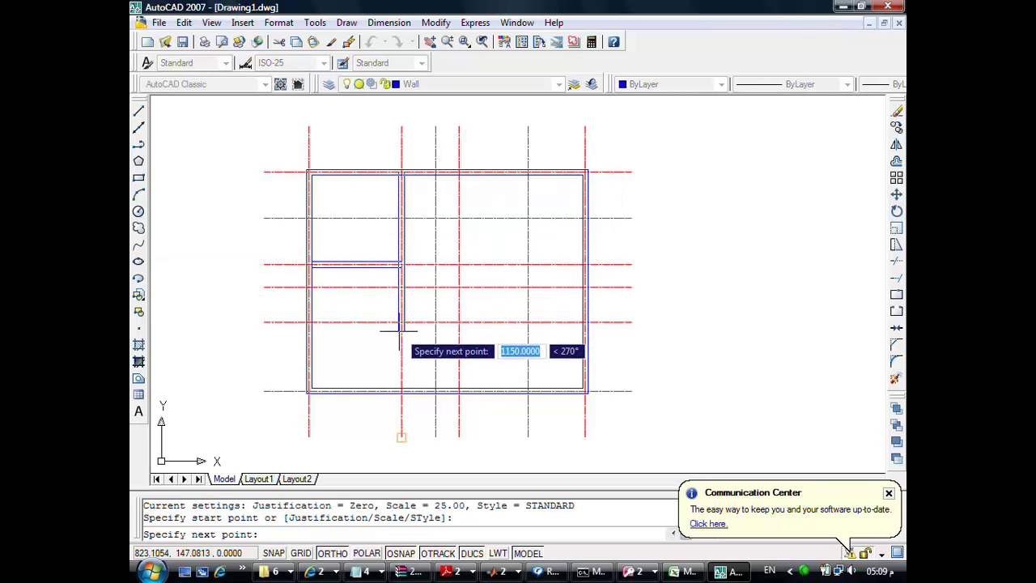
{"action": "left_click", "coordinate": [401, 391]}
{"action": "key", "text": "Return"}
{"action": "key", "text": "Return"}
{"action": "left_click", "coordinate": [401, 322]}
{"action": "left_click", "coordinate": [309, 322]}
{"action": "key", "text": "Return"}
{"action": "key", "text": "Return"}
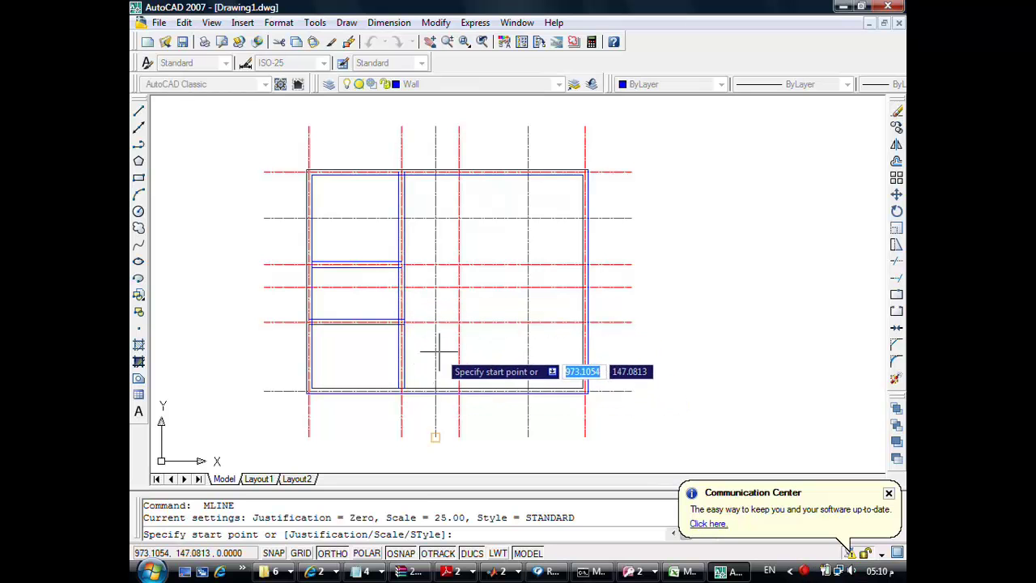
Draw the right interior walls: an L-shaped wall, a vertical wall and a stepped wall
{"action": "left_click", "coordinate": [458, 391]}
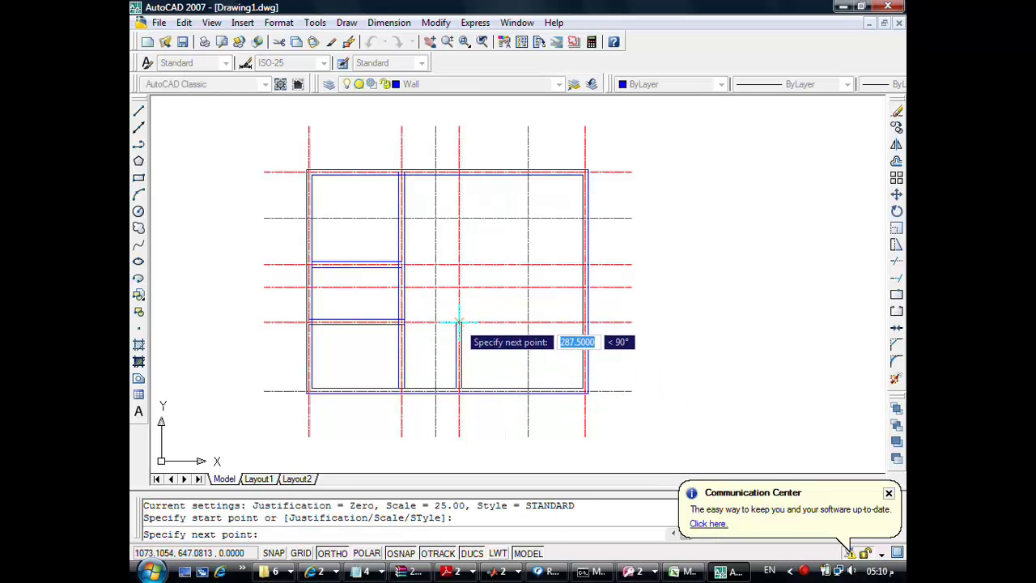
{"action": "left_click", "coordinate": [459, 322]}
{"action": "left_click", "coordinate": [528, 321]}
{"action": "key", "text": "Return"}
{"action": "key", "text": "Return"}
{"action": "left_click", "coordinate": [528, 391]}
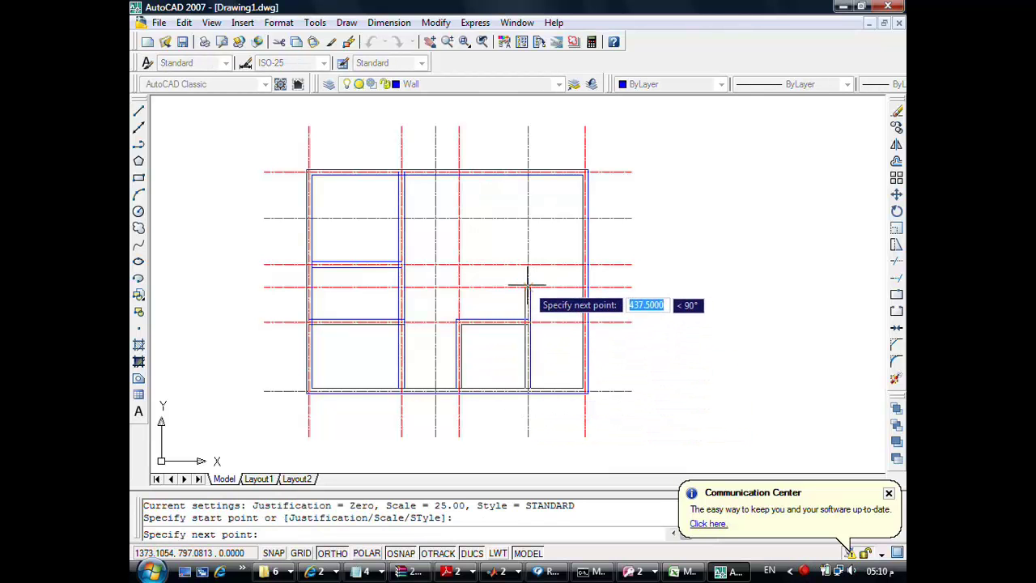
{"action": "left_click", "coordinate": [527, 287]}
{"action": "key", "text": "Return"}
{"action": "key", "text": "Return"}
{"action": "left_click", "coordinate": [585, 286]}
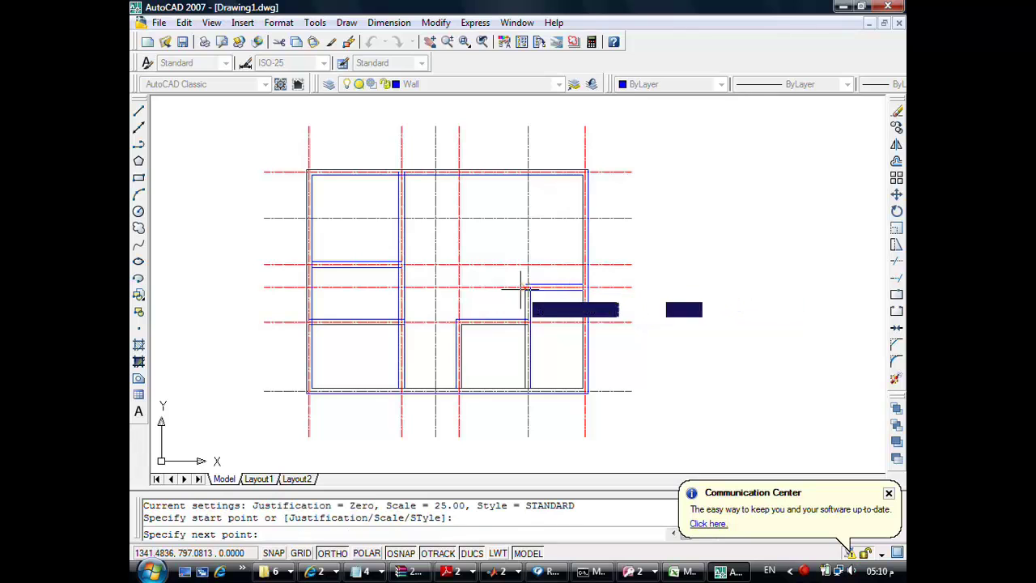
{"action": "left_click", "coordinate": [435, 286]}
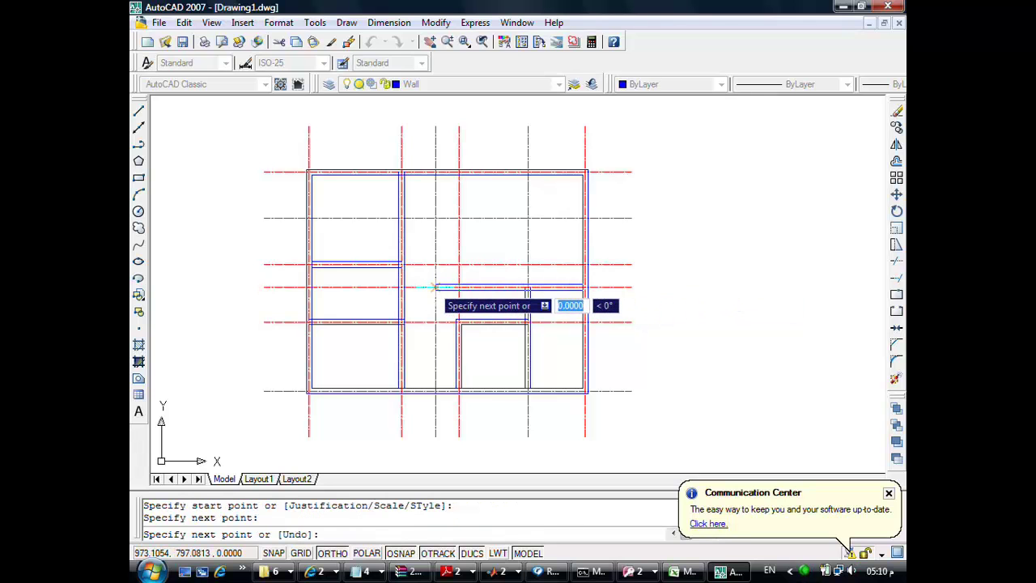
{"action": "left_click", "coordinate": [435, 217]}
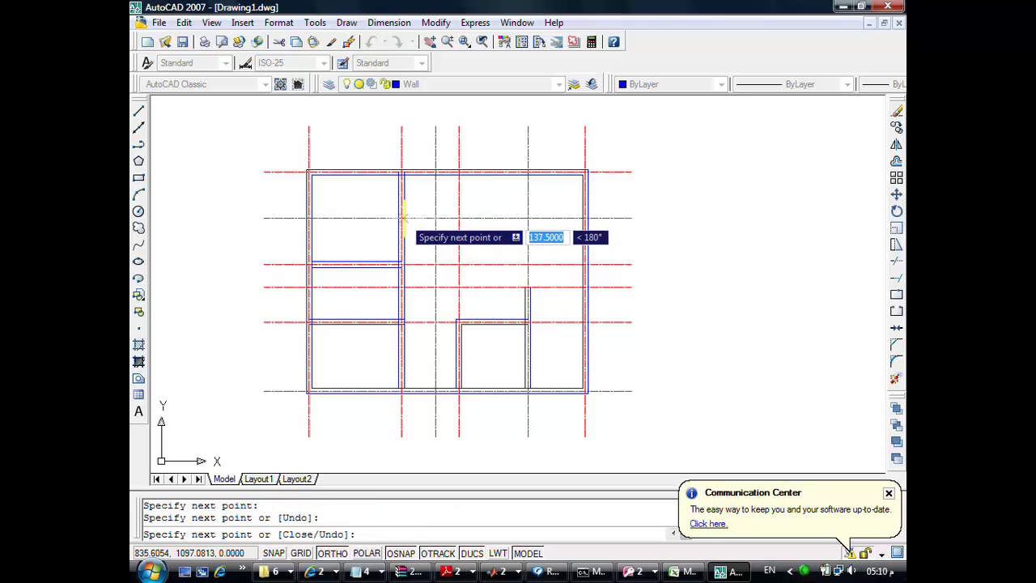
{"action": "left_click", "coordinate": [403, 217]}
{"action": "key", "text": "Return"}
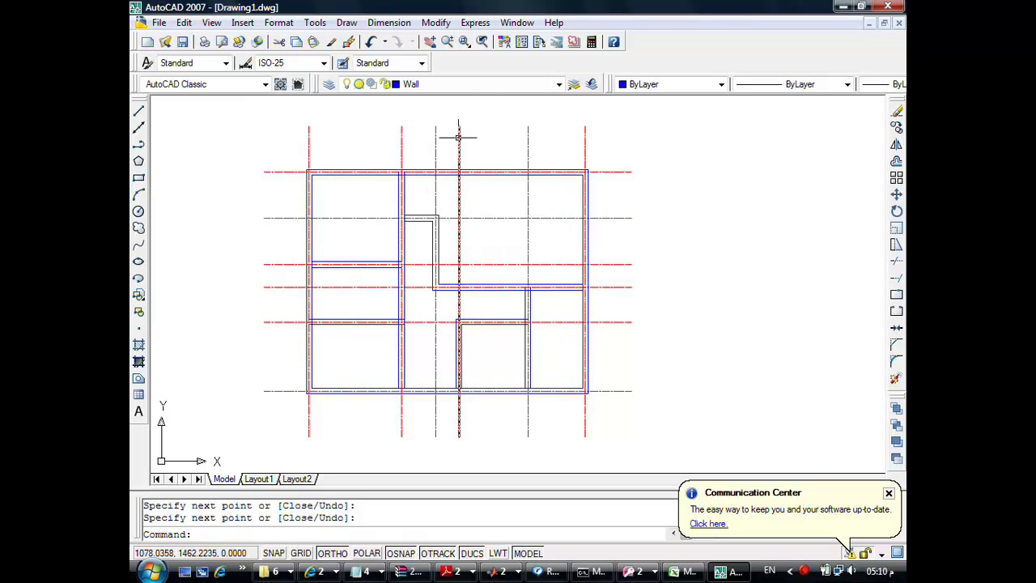
{"action": "left_click", "coordinate": [469, 86]}
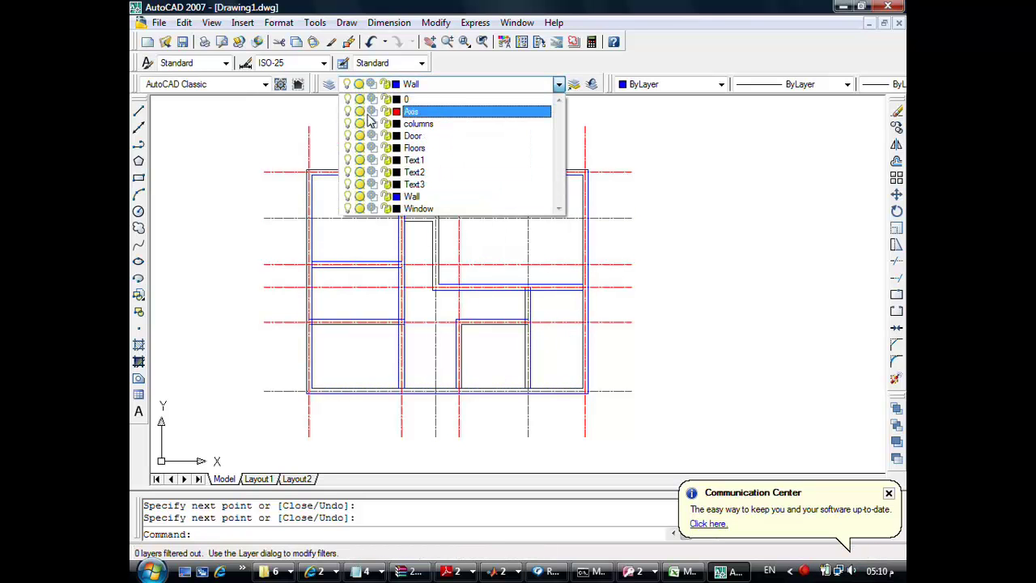
Turn off the Axis layer and pick Open Tee from the Multilines Edit Tools dialog
{"action": "left_click", "coordinate": [347, 111]}
{"action": "left_click", "coordinate": [637, 138]}
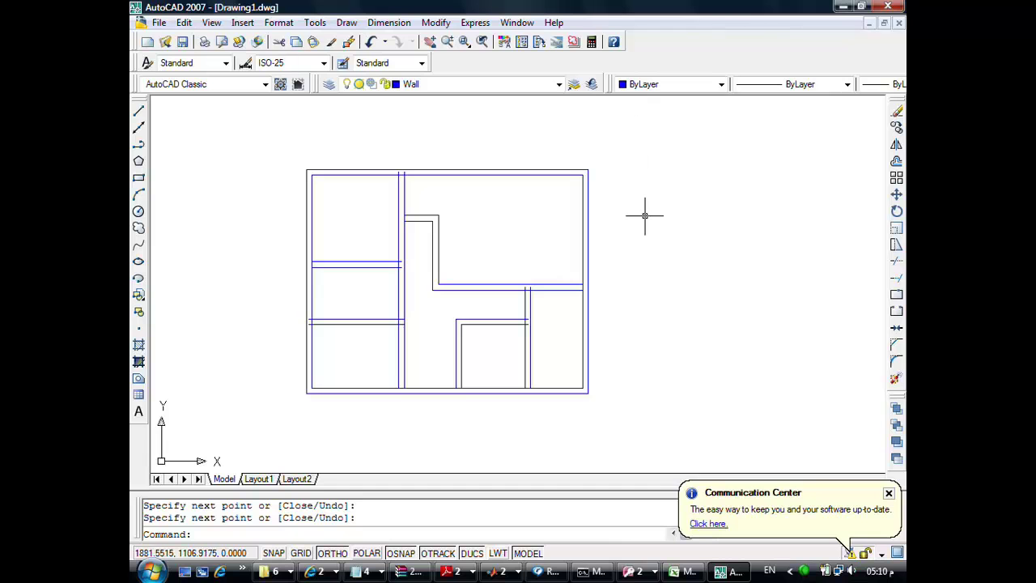
{"action": "left_click", "coordinate": [436, 22]}
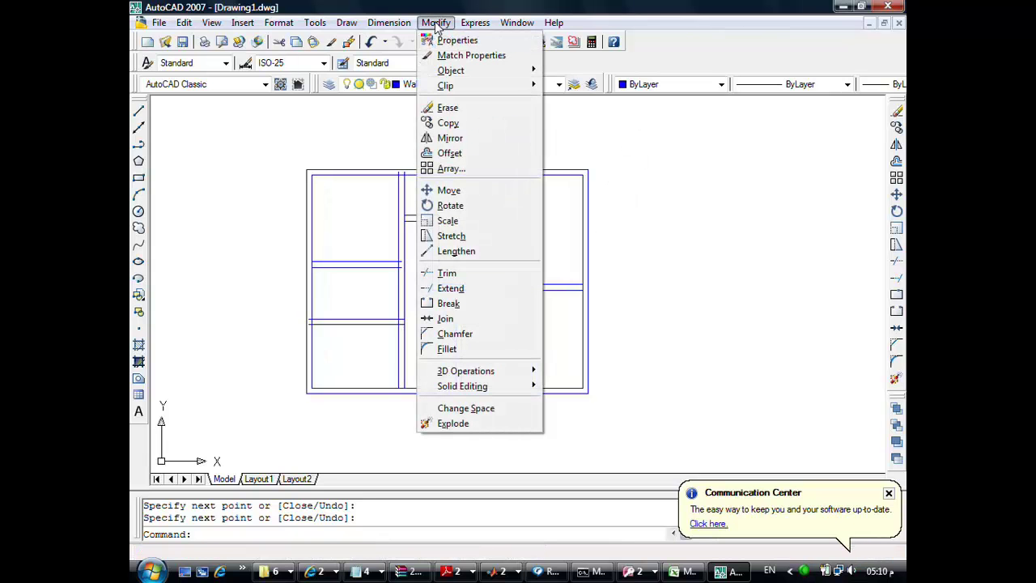
{"action": "mouse_move", "coordinate": [450, 71]}
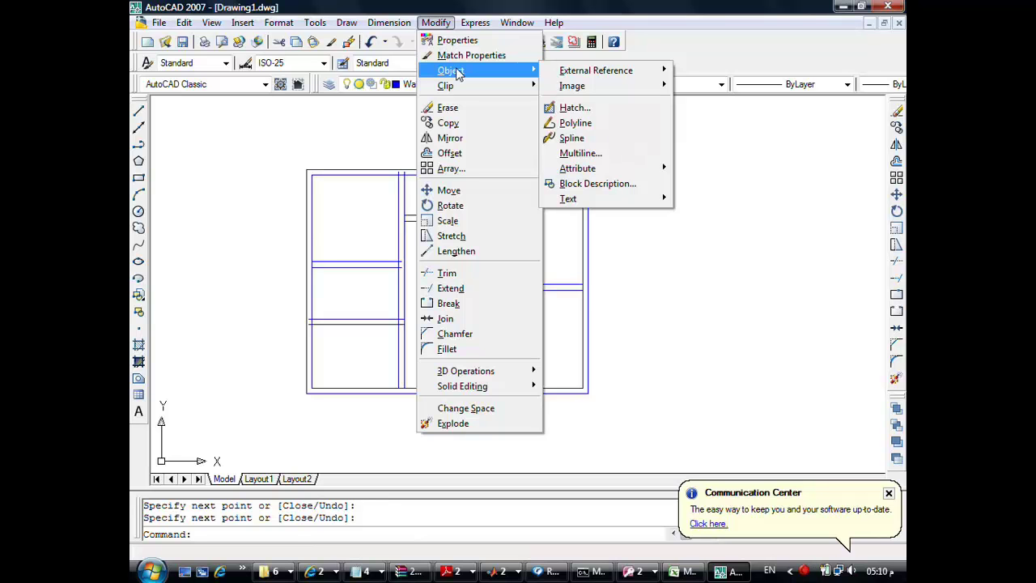
{"action": "left_click", "coordinate": [580, 153]}
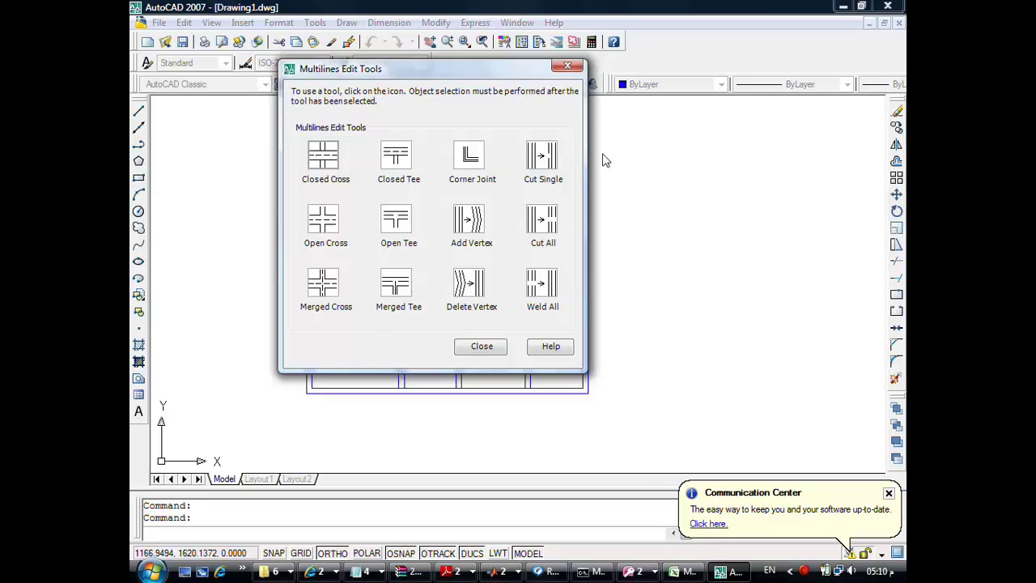
{"action": "left_click_drag", "start_coordinate": [472, 77], "coordinate": [812, 158]}
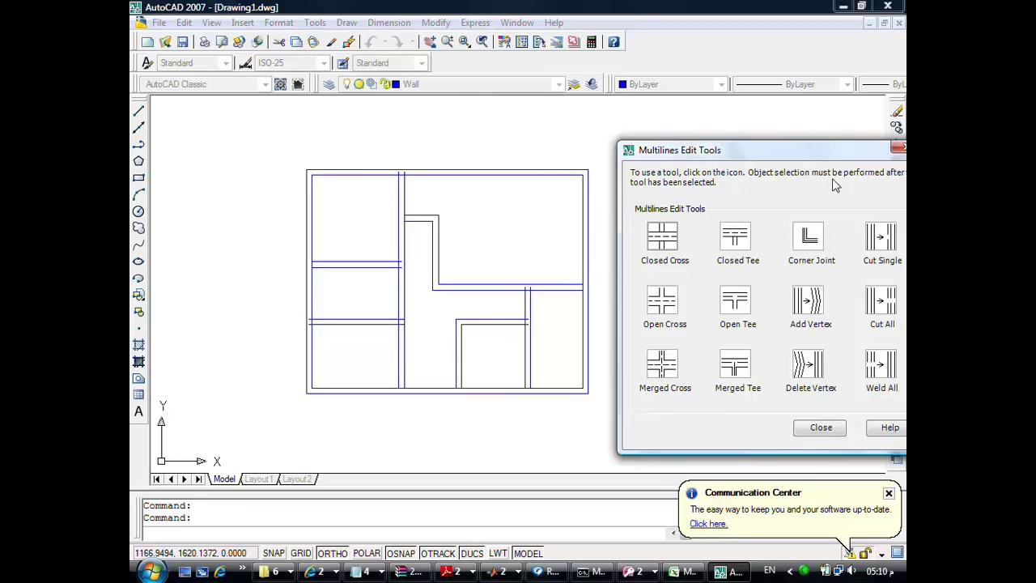
{"action": "left_click_drag", "start_coordinate": [811, 158], "coordinate": [684, 103]}
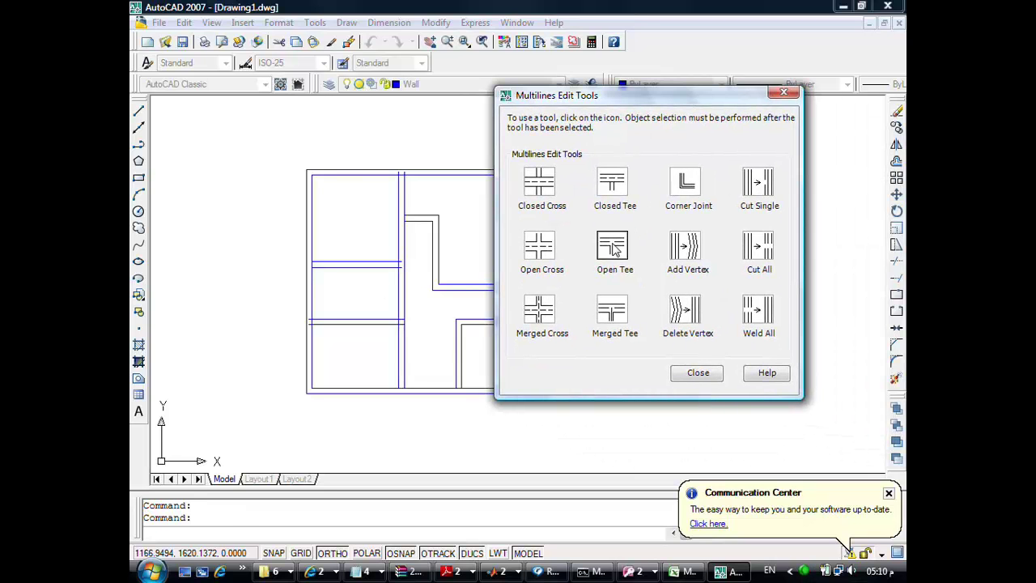
{"action": "left_click", "coordinate": [613, 248]}
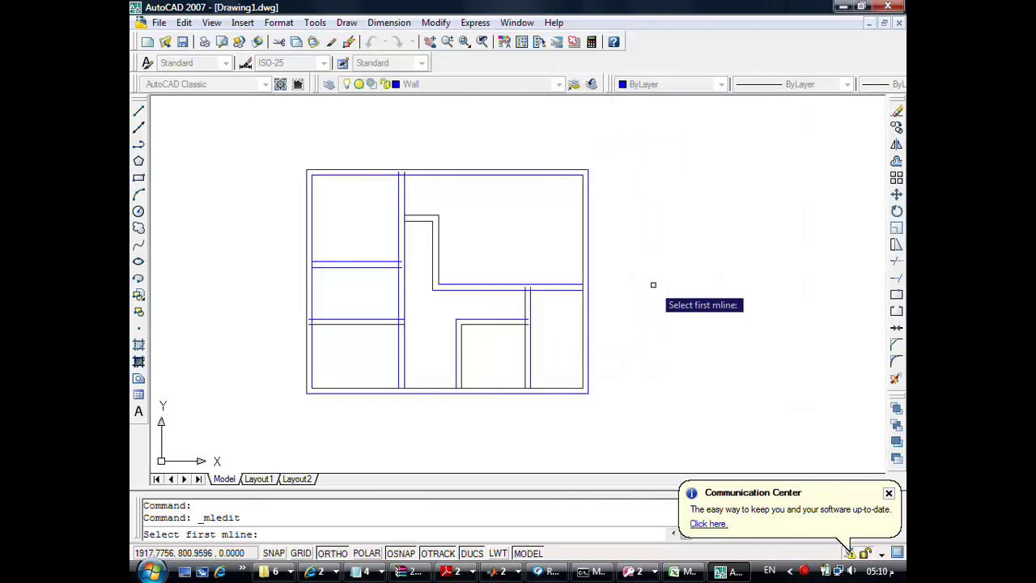
Open the tees where the top, left-room and corridor walls meet the outer and long vertical walls
{"action": "left_click", "coordinate": [405, 187]}
{"action": "left_click", "coordinate": [416, 173]}
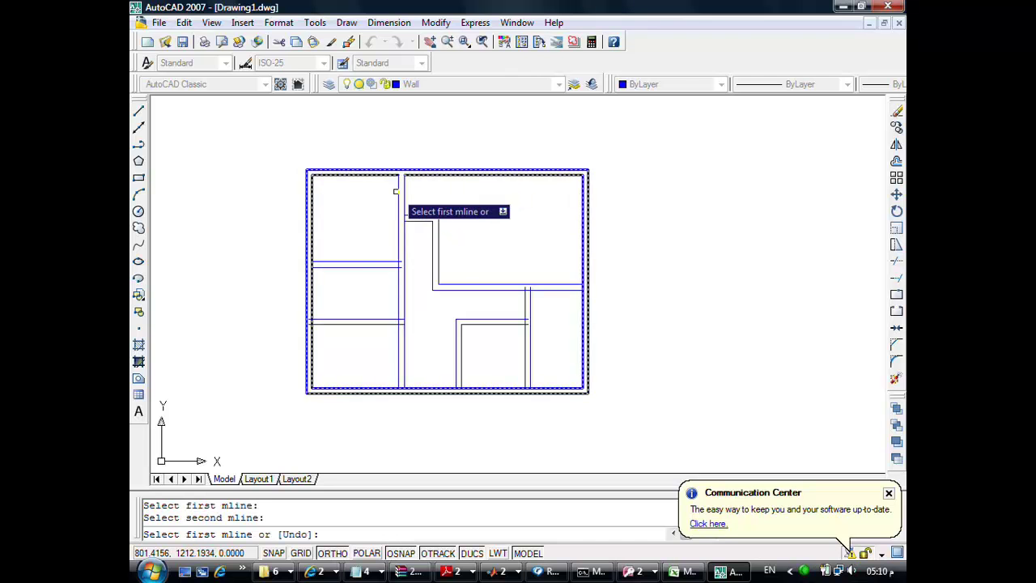
{"action": "left_click", "coordinate": [313, 263]}
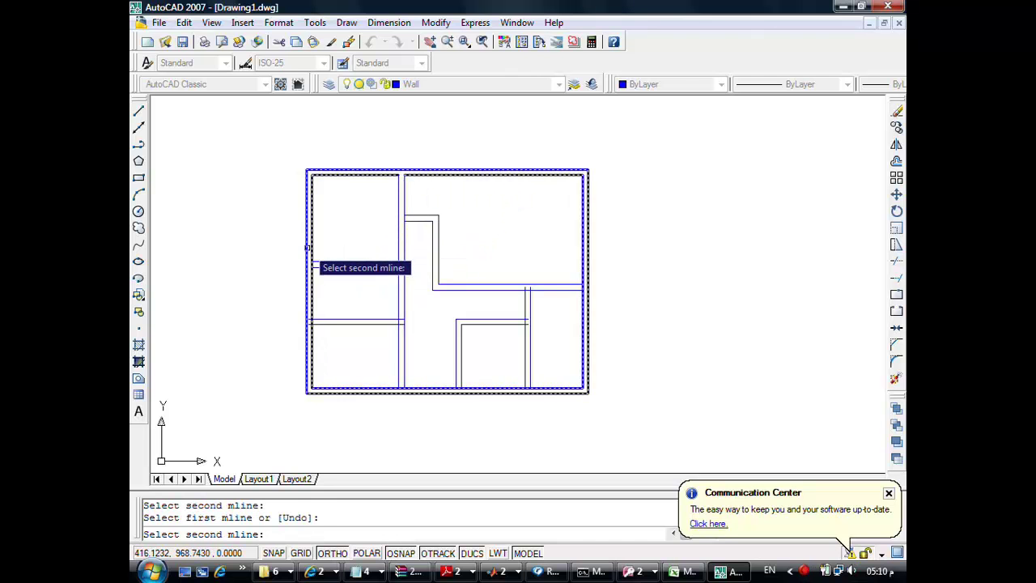
{"action": "left_click", "coordinate": [307, 247]}
{"action": "left_click", "coordinate": [314, 330]}
{"action": "left_click", "coordinate": [314, 333]}
{"action": "left_click", "coordinate": [411, 216]}
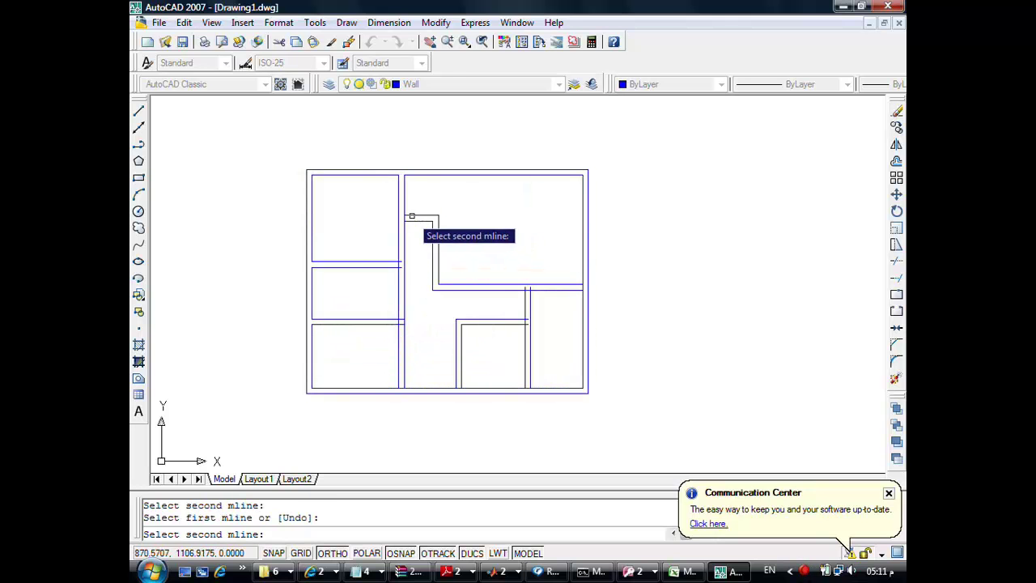
{"action": "left_click", "coordinate": [400, 222]}
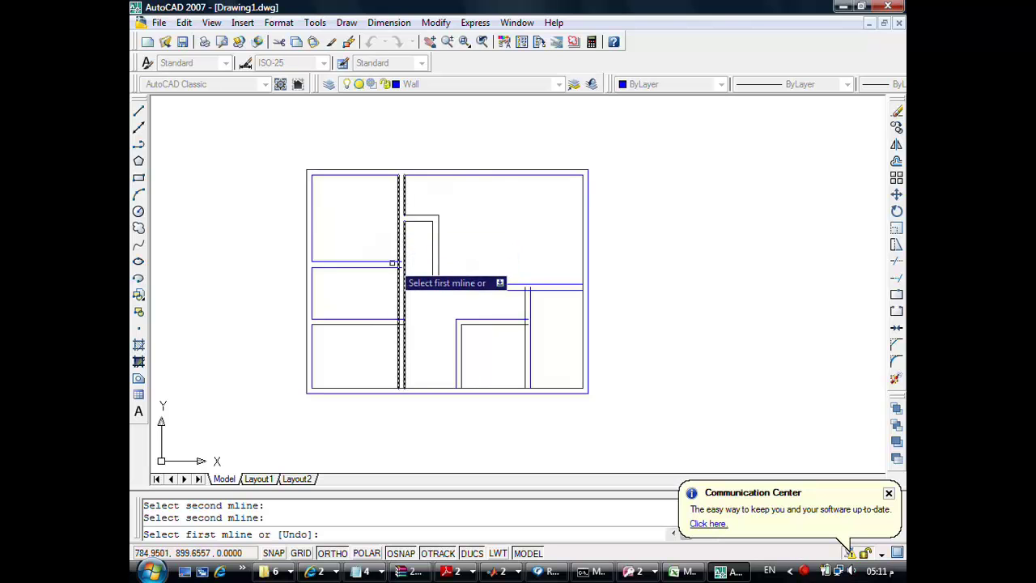
{"action": "left_click", "coordinate": [390, 263]}
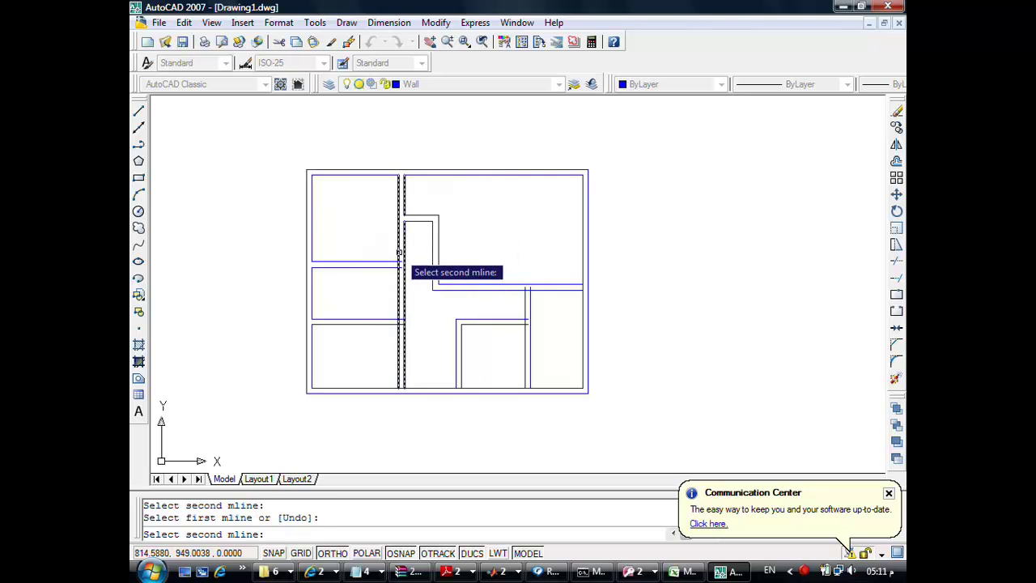
{"action": "left_click", "coordinate": [399, 253]}
{"action": "scroll", "coordinate": [418, 234], "scroll_direction": "down", "scroll_amount": 2}
{"action": "scroll", "coordinate": [419, 235], "scroll_direction": "down", "scroll_amount": 3}
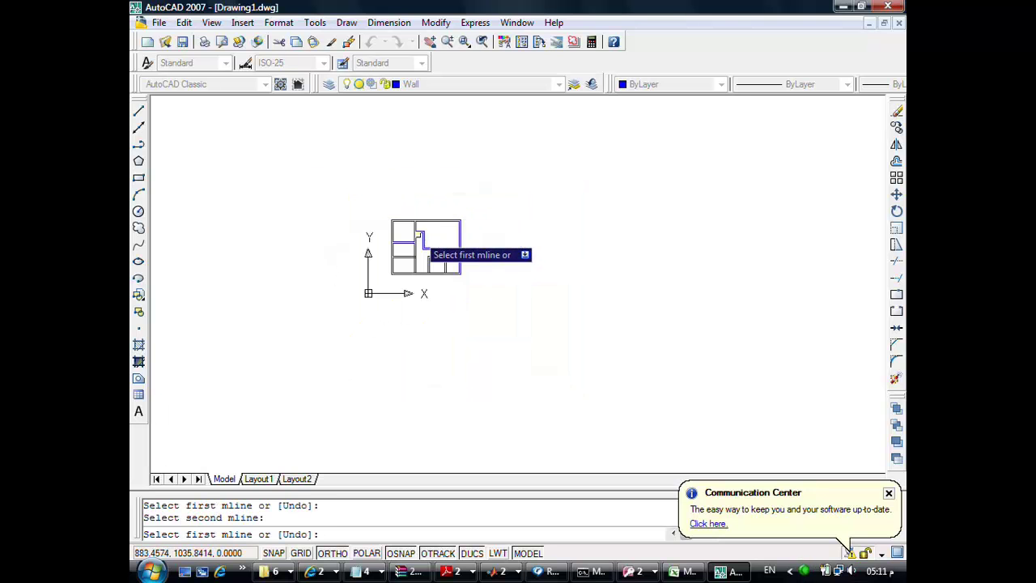
{"action": "scroll", "coordinate": [472, 280], "scroll_direction": "up", "scroll_amount": 2}
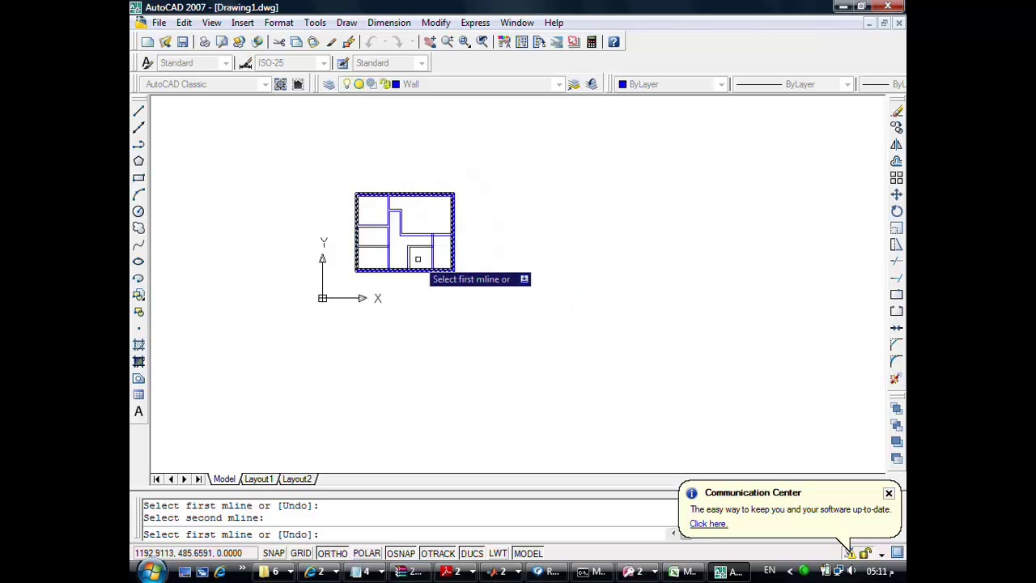
{"action": "scroll", "coordinate": [378, 246], "scroll_direction": "up", "scroll_amount": 5}
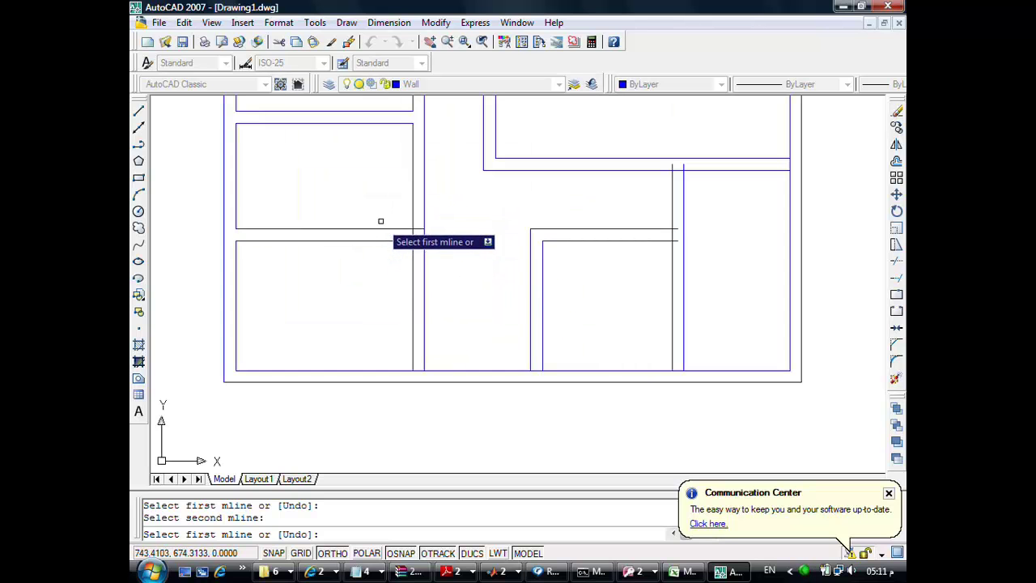
{"action": "scroll", "coordinate": [413, 231], "scroll_direction": "down", "scroll_amount": 3}
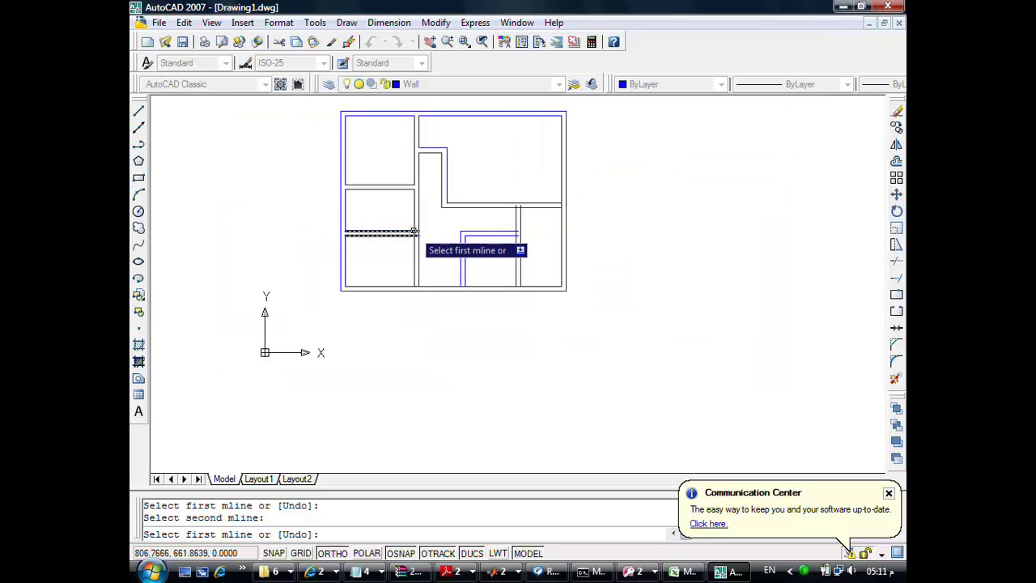
{"action": "scroll", "coordinate": [409, 232], "scroll_direction": "down", "scroll_amount": 2}
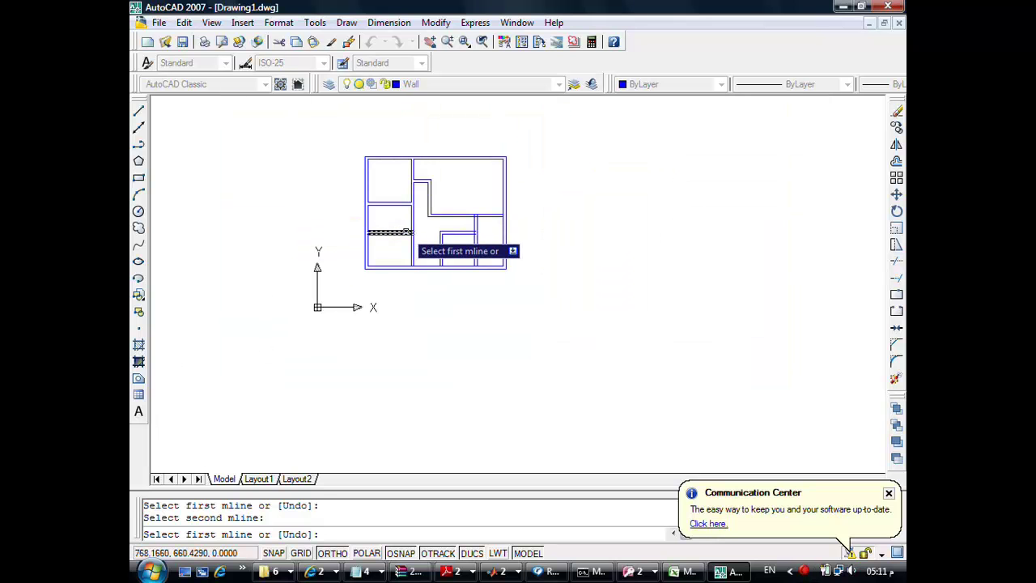
Open the junctions of the left rooms' dividing wall and the small room's walls
{"action": "left_click", "coordinate": [404, 232]}
{"action": "left_click", "coordinate": [413, 225]}
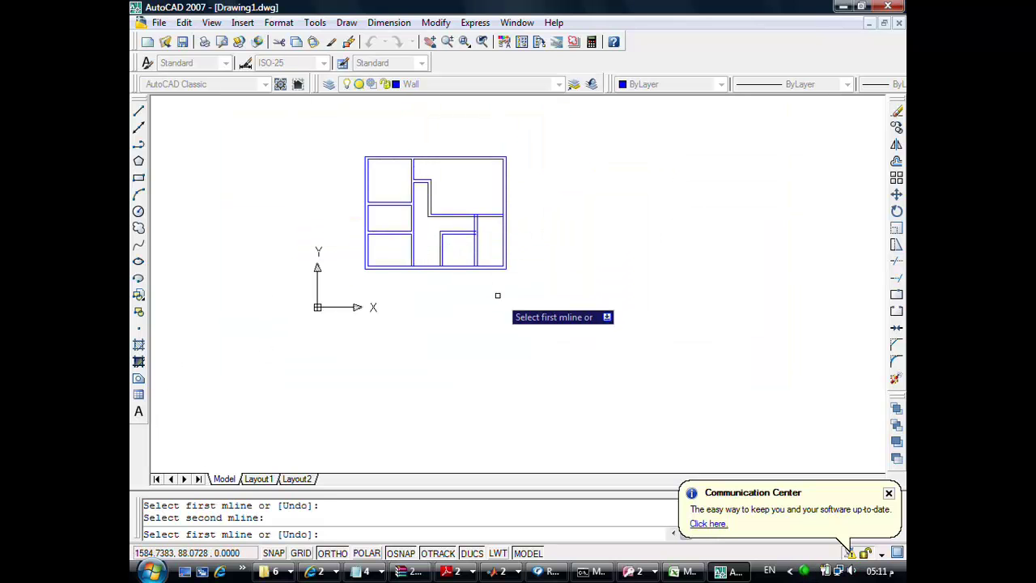
{"action": "left_click", "coordinate": [448, 259]}
{"action": "left_click", "coordinate": [448, 263]}
{"action": "left_click", "coordinate": [412, 253]}
{"action": "left_click", "coordinate": [432, 266]}
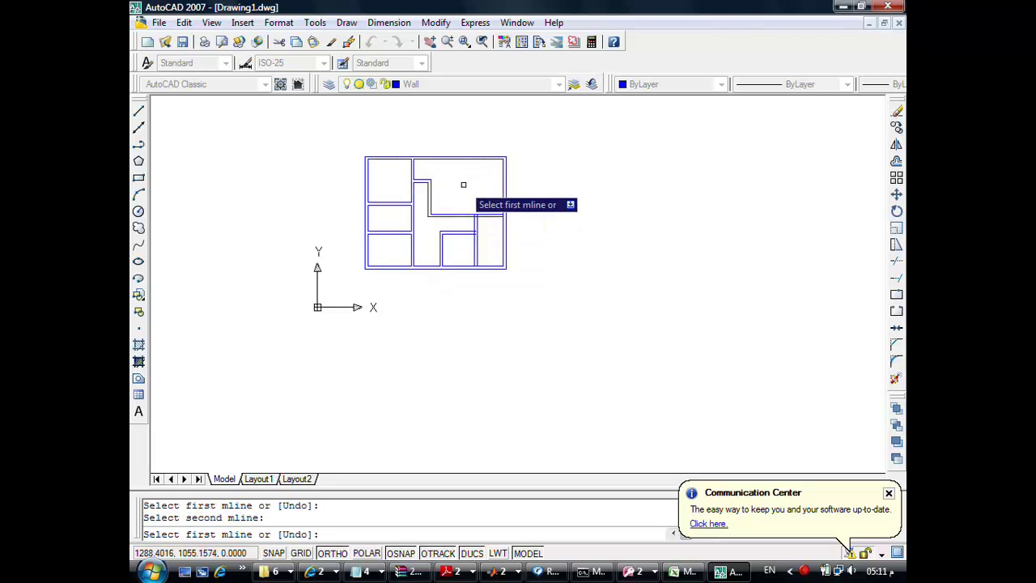
Open the right room's junctions with the outer walls and the small room, then end MLEDIT
{"action": "left_click", "coordinate": [497, 214]}
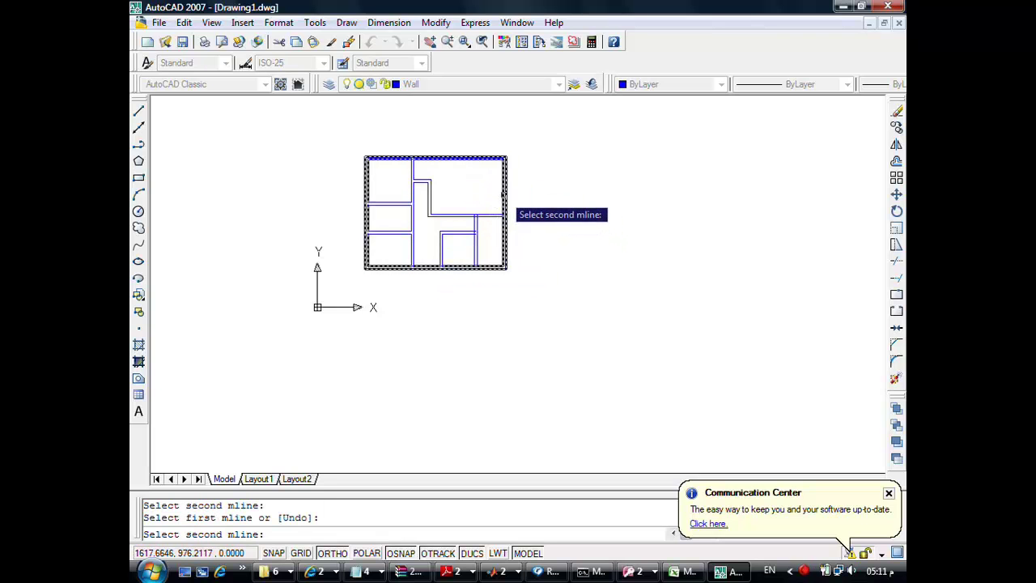
{"action": "left_click", "coordinate": [490, 216]}
{"action": "left_click", "coordinate": [478, 251]}
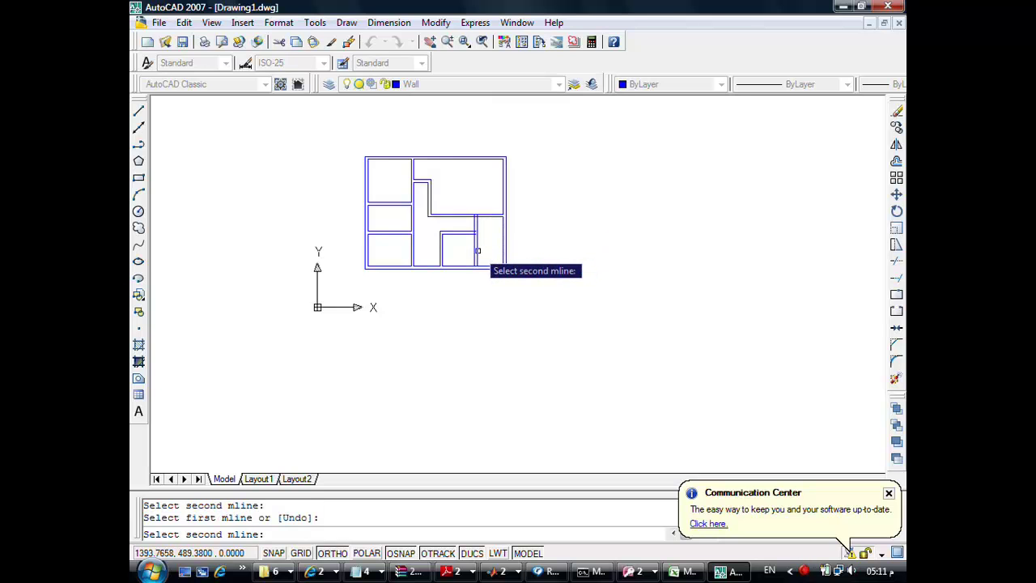
{"action": "left_click", "coordinate": [485, 267]}
{"action": "left_click", "coordinate": [463, 236]}
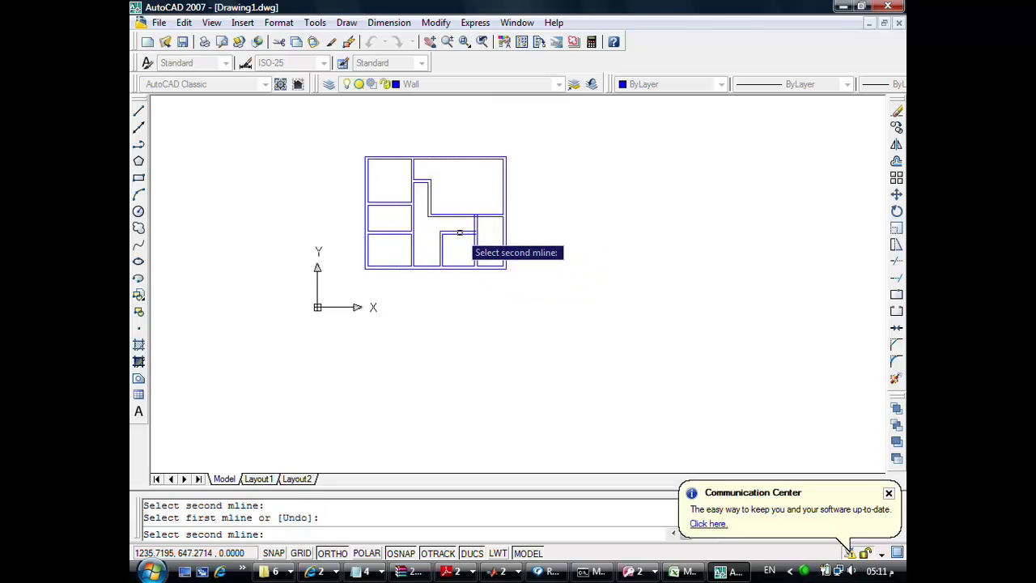
{"action": "left_click", "coordinate": [475, 245]}
{"action": "left_click", "coordinate": [479, 217]}
{"action": "left_click", "coordinate": [484, 218]}
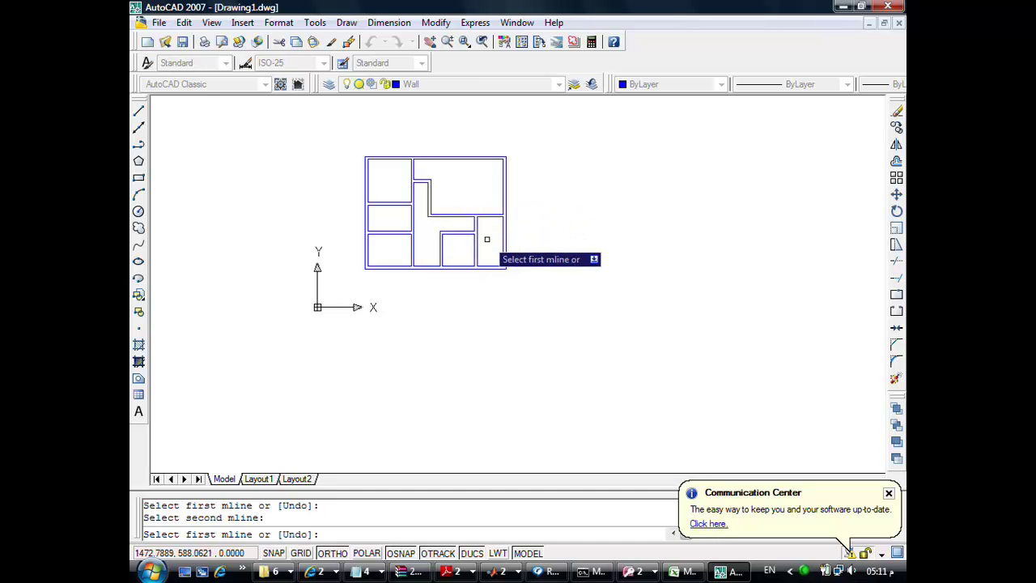
{"action": "scroll", "coordinate": [473, 243], "scroll_direction": "up", "scroll_amount": 3}
{"action": "scroll", "coordinate": [437, 231], "scroll_direction": "up", "scroll_amount": 2}
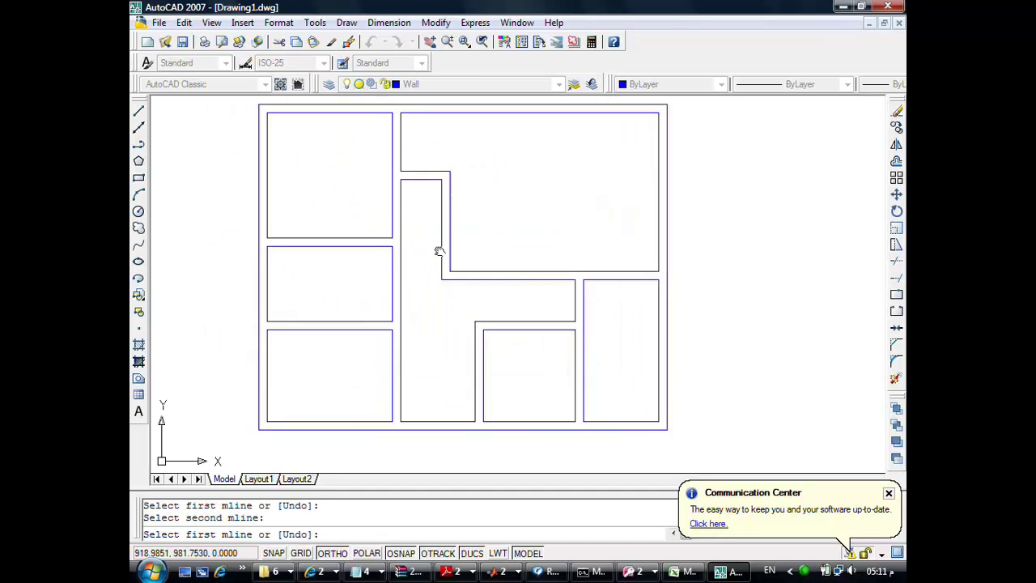
{"action": "middle_click_drag", "start_coordinate": [385, 169], "coordinate": [431, 282]}
{"action": "key", "text": "Escape"}
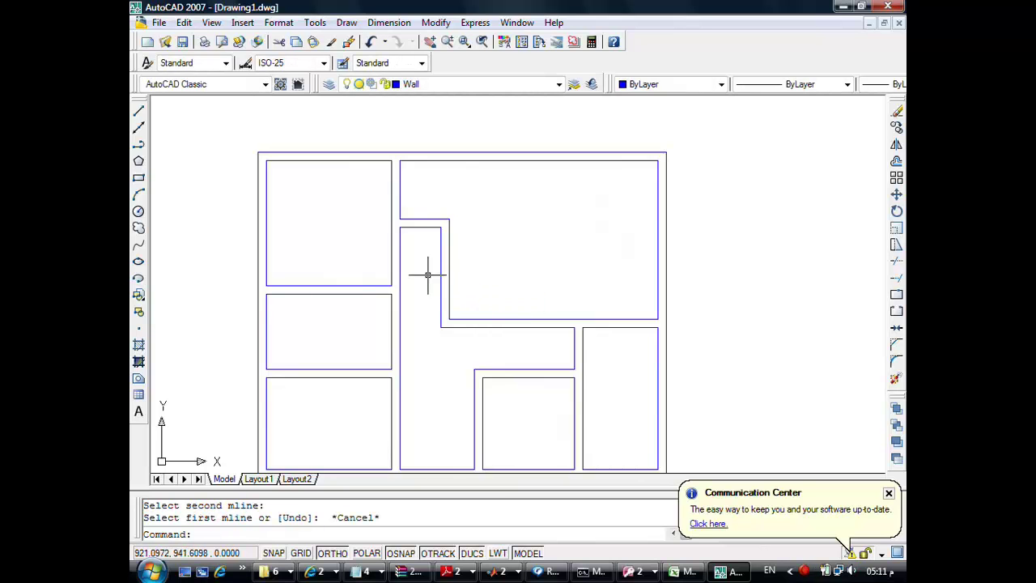
Switch on the Axis layer's light bulb in the Layer dropdown to show the gridlines
{"action": "scroll", "coordinate": [435, 272], "scroll_direction": "down", "scroll_amount": 2}
{"action": "scroll", "coordinate": [434, 266], "scroll_direction": "up", "scroll_amount": 1}
{"action": "scroll", "coordinate": [418, 238], "scroll_direction": "down", "scroll_amount": 2}
{"action": "middle_click_drag", "start_coordinate": [418, 238], "coordinate": [395, 197]}
{"action": "left_click", "coordinate": [435, 86]}
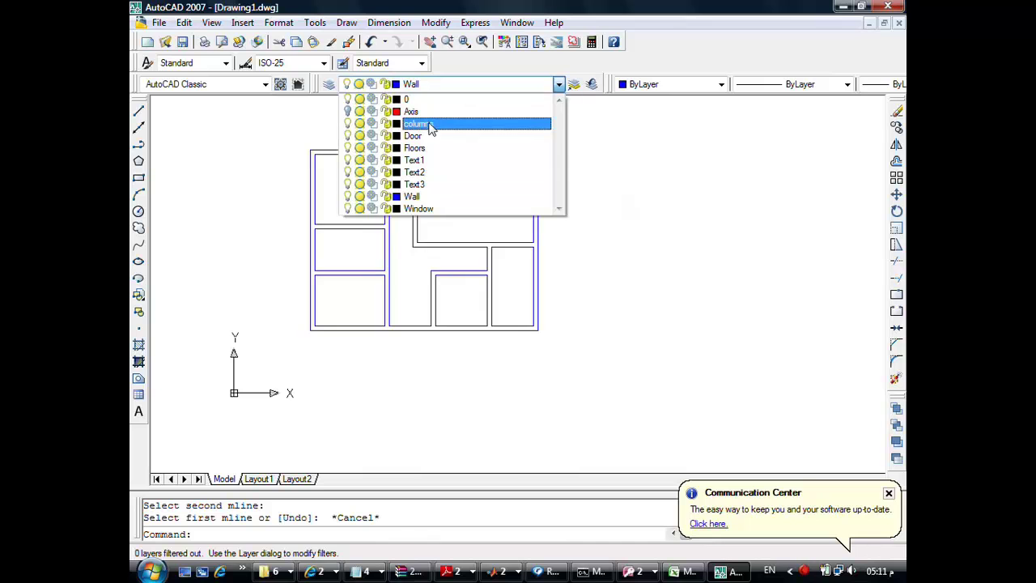
{"action": "left_click", "coordinate": [350, 111]}
{"action": "left_click", "coordinate": [607, 201]}
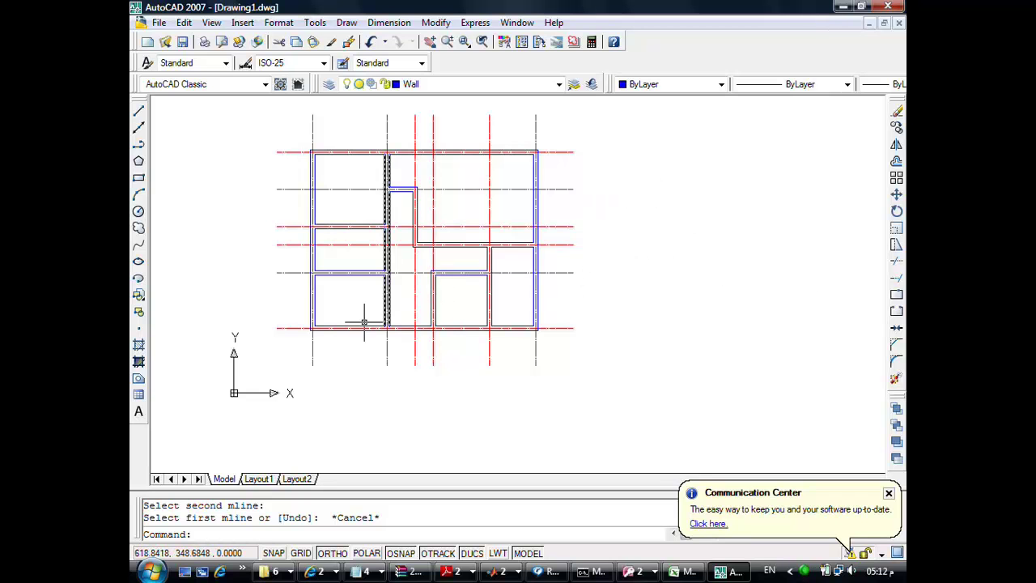
{"action": "scroll", "coordinate": [296, 361], "scroll_direction": "up", "scroll_amount": 1}
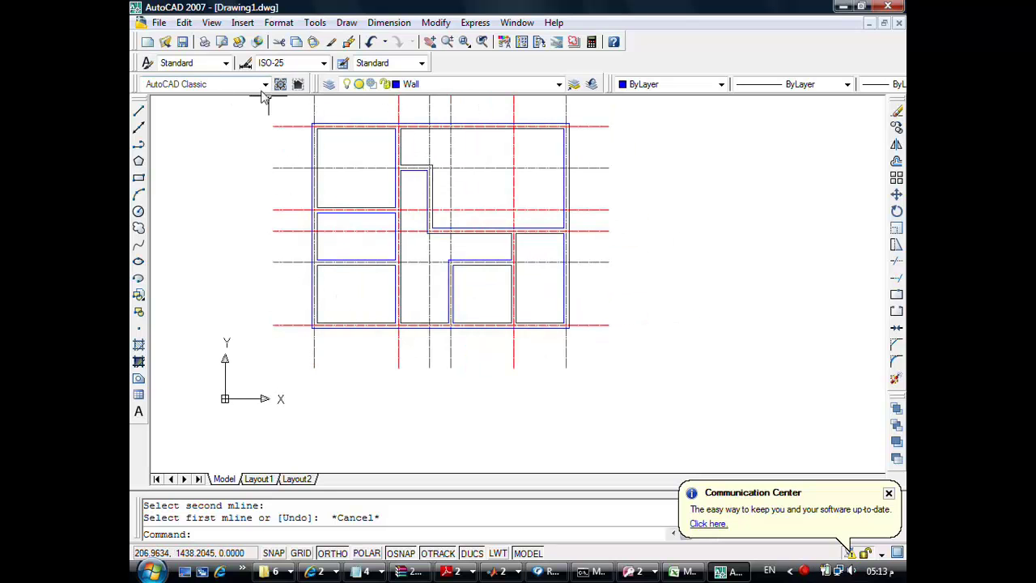
Create a layer named Dimensions with colour 162 in the Layer Properties Manager
{"action": "left_click", "coordinate": [328, 84]}
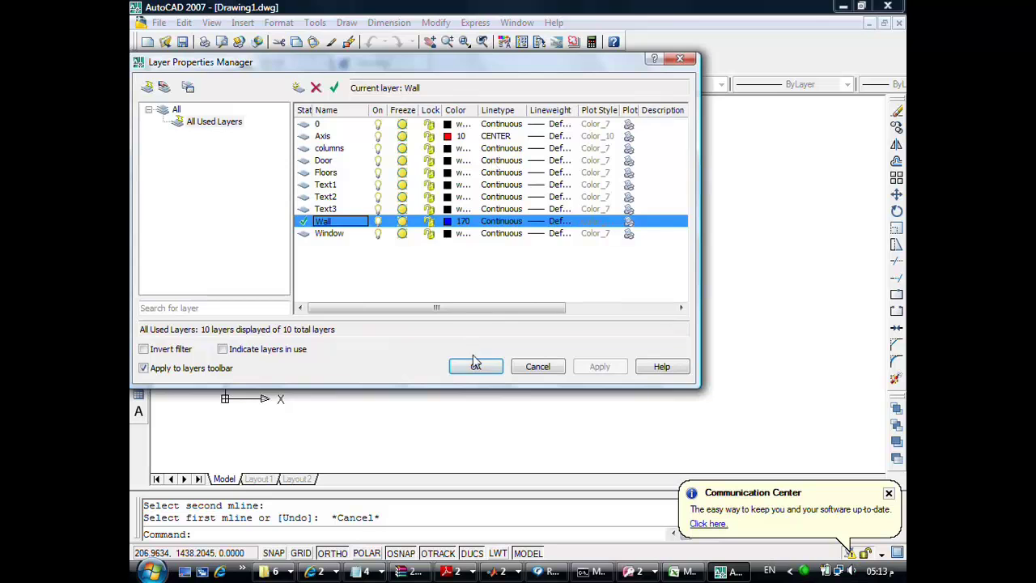
{"action": "left_click", "coordinate": [350, 235]}
{"action": "key", "text": "alt+n"}
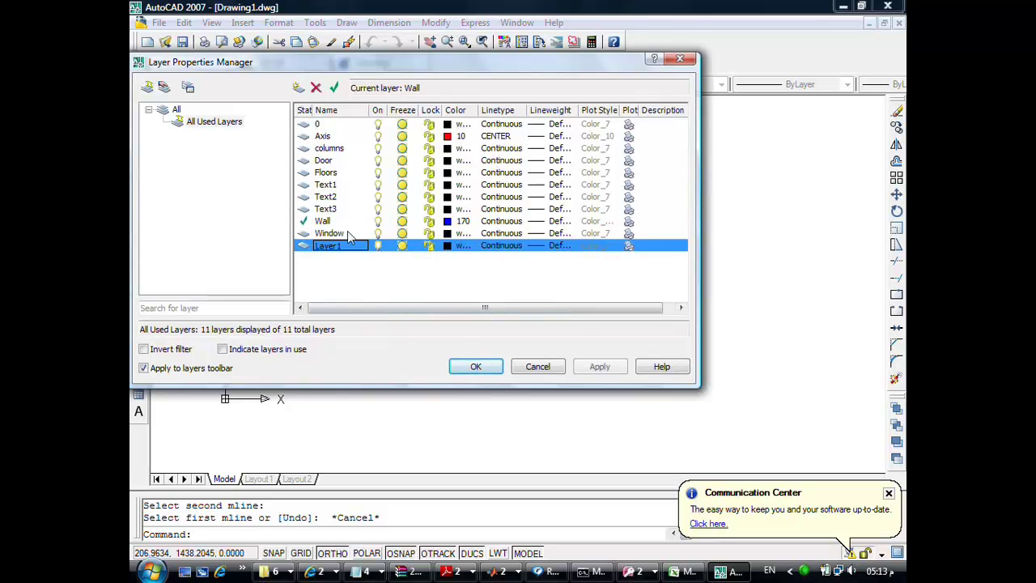
{"action": "type", "text": "Dimensions"}
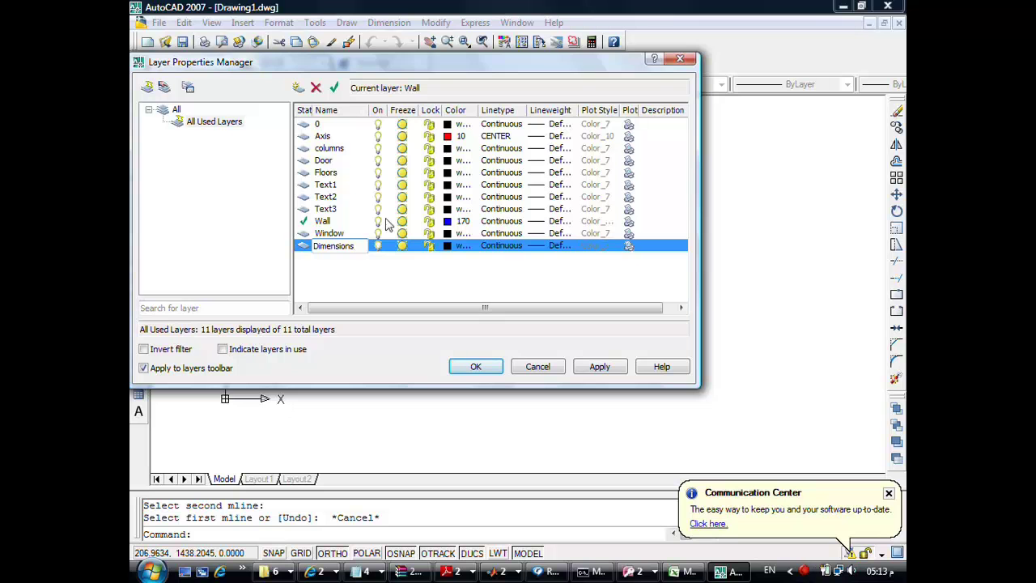
{"action": "left_click", "coordinate": [456, 245]}
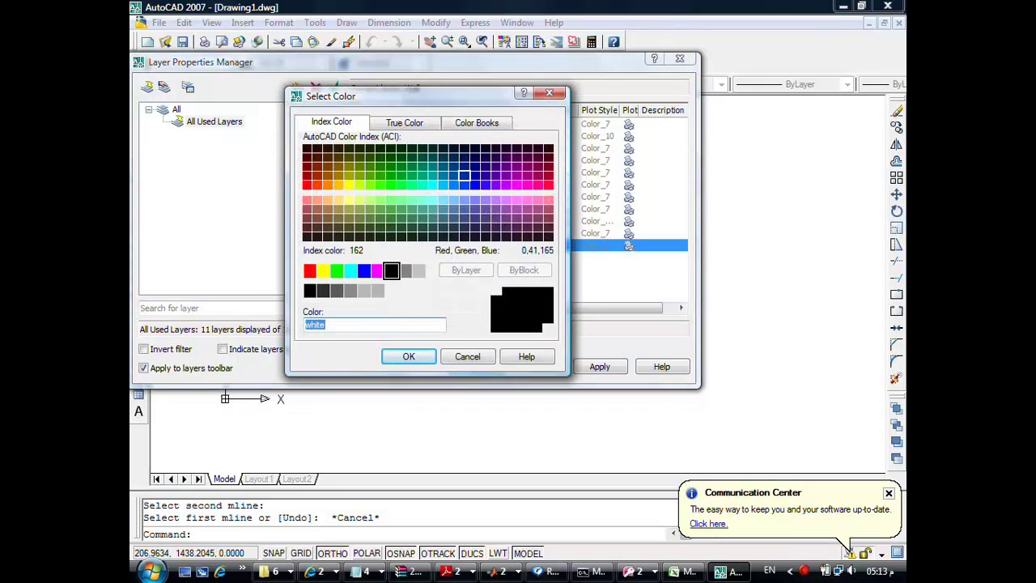
{"action": "left_click", "coordinate": [464, 176]}
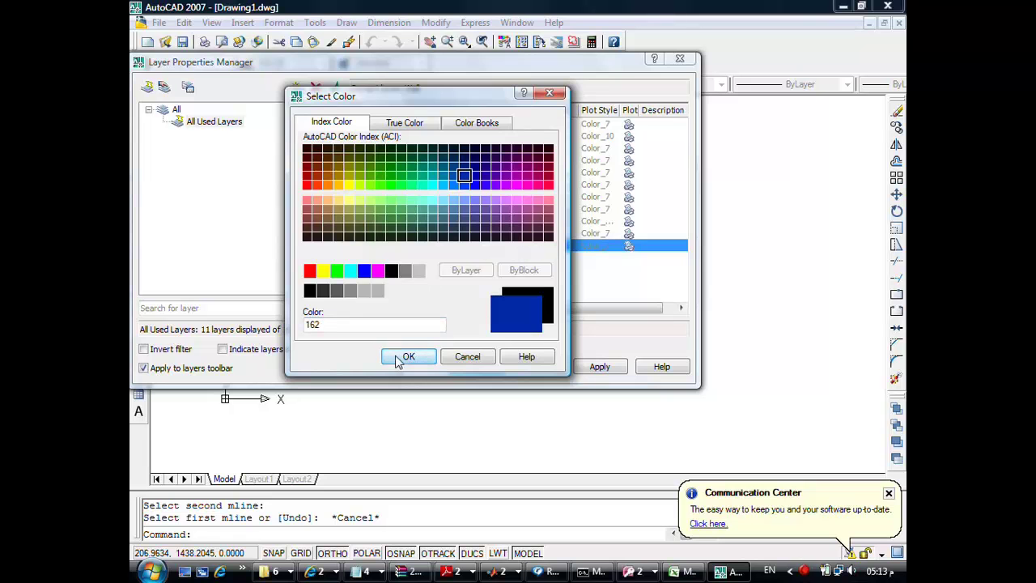
{"action": "left_click", "coordinate": [396, 361]}
{"action": "left_click", "coordinate": [473, 364]}
{"action": "key", "text": "Escape"}
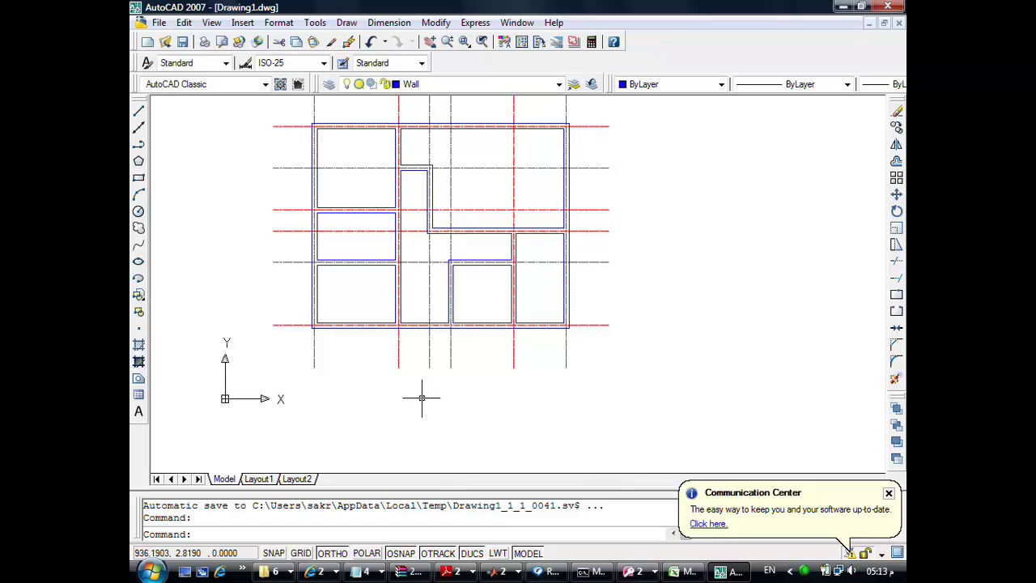
Frame the empty area right of the floor plan and turn Ortho off with F8
{"action": "scroll", "coordinate": [494, 235], "scroll_direction": "up", "scroll_amount": 2}
{"action": "mouse_move", "coordinate": [474, 271]}
{"action": "middle_mouse_down"}
{"action": "mouse_move", "coordinate": [414, 339]}
{"action": "mouse_move", "coordinate": [409, 326]}
{"action": "middle_mouse_up"}
{"action": "scroll", "coordinate": [409, 326], "scroll_direction": "down", "scroll_amount": 2}
{"action": "left_click", "coordinate": [437, 317]}
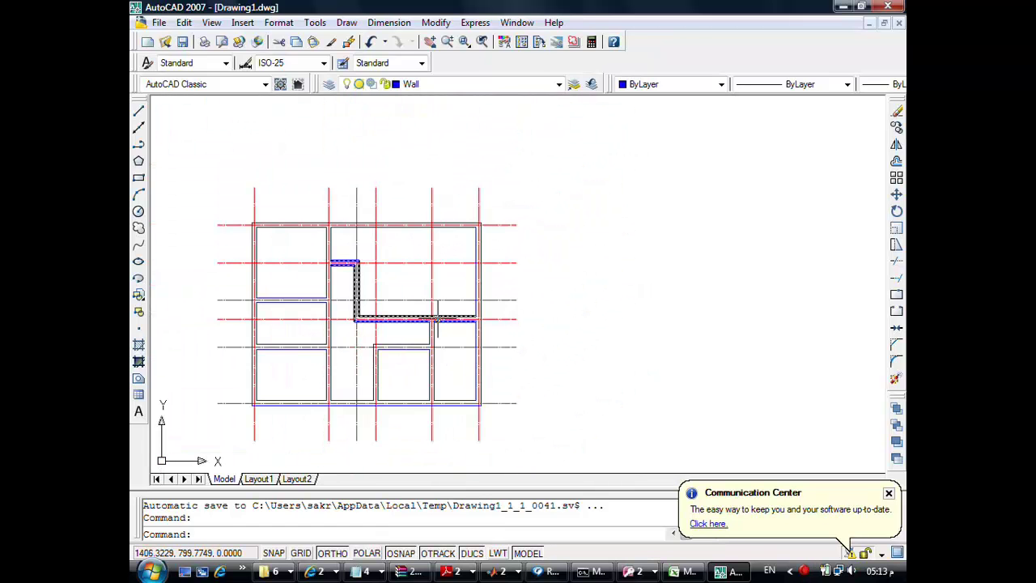
{"action": "key", "text": "F8"}
{"action": "key", "text": "Escape"}
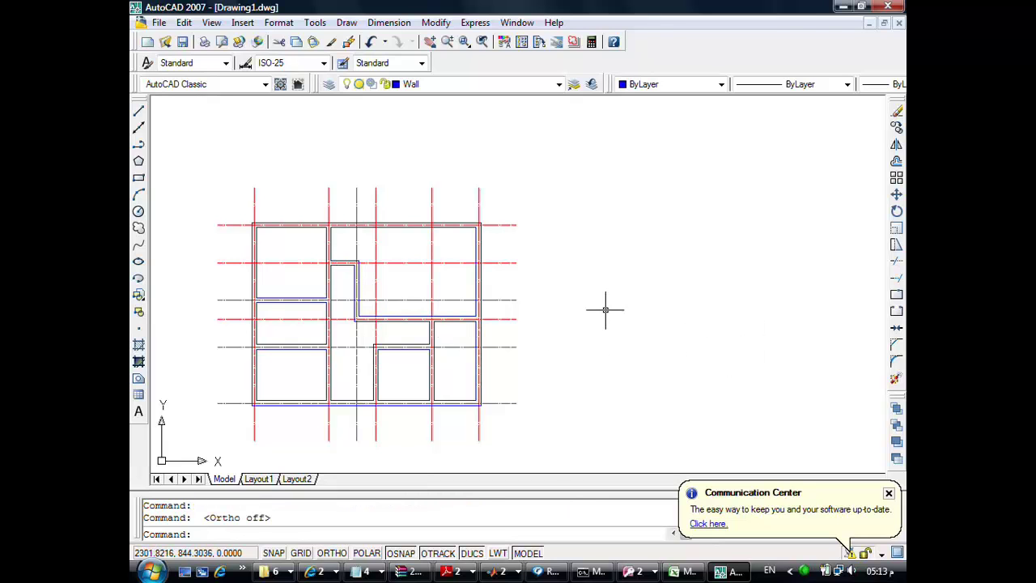
Draw a closed five-cornered LINE outline with a slanted lower-right edge
{"action": "type", "text": "l"}
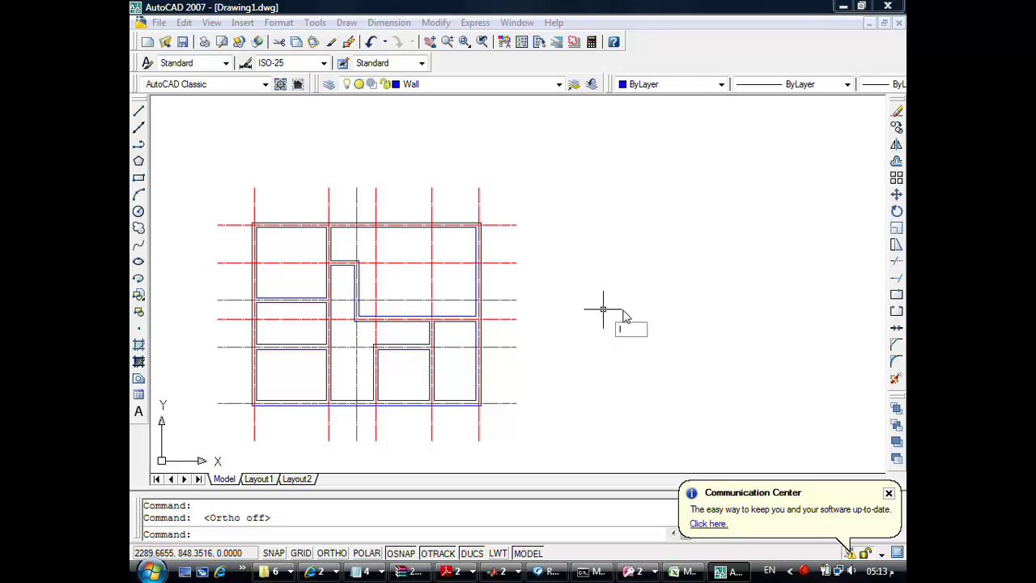
{"action": "key", "text": "Return"}
{"action": "left_click", "coordinate": [577, 322]}
{"action": "left_click", "coordinate": [662, 322]}
{"action": "left_click", "coordinate": [711, 273]}
{"action": "left_click", "coordinate": [707, 209]}
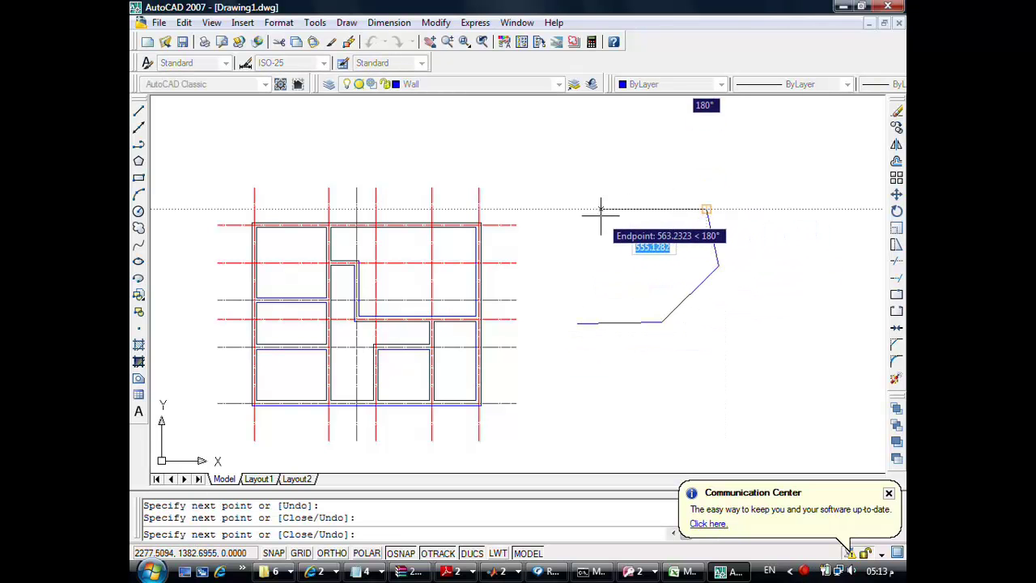
{"action": "type", "text": "cc"}
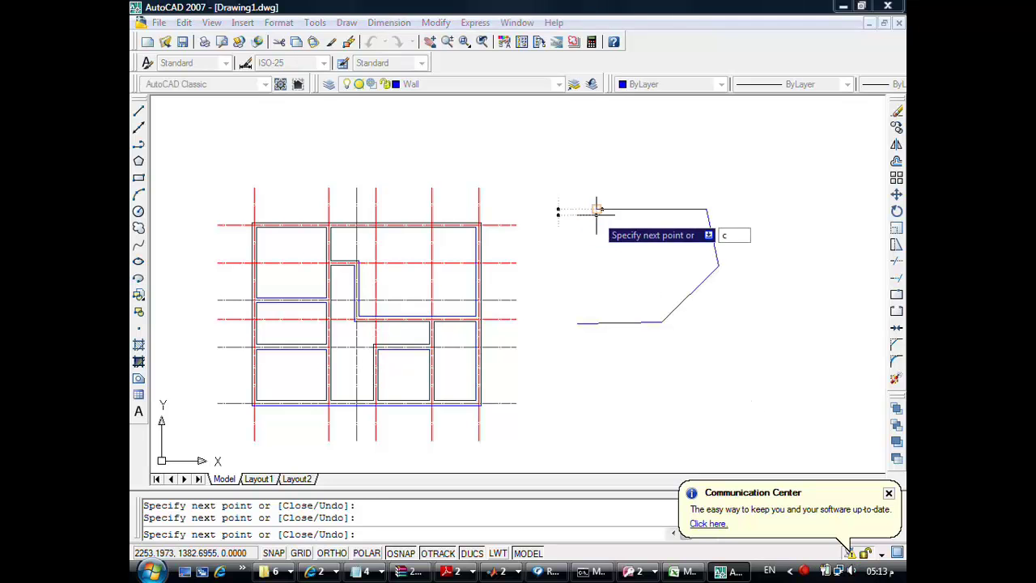
{"action": "key", "text": "Return"}
{"action": "left_click", "coordinate": [596, 210]}
{"action": "type", "text": "c"}
{"action": "key", "text": "Return"}
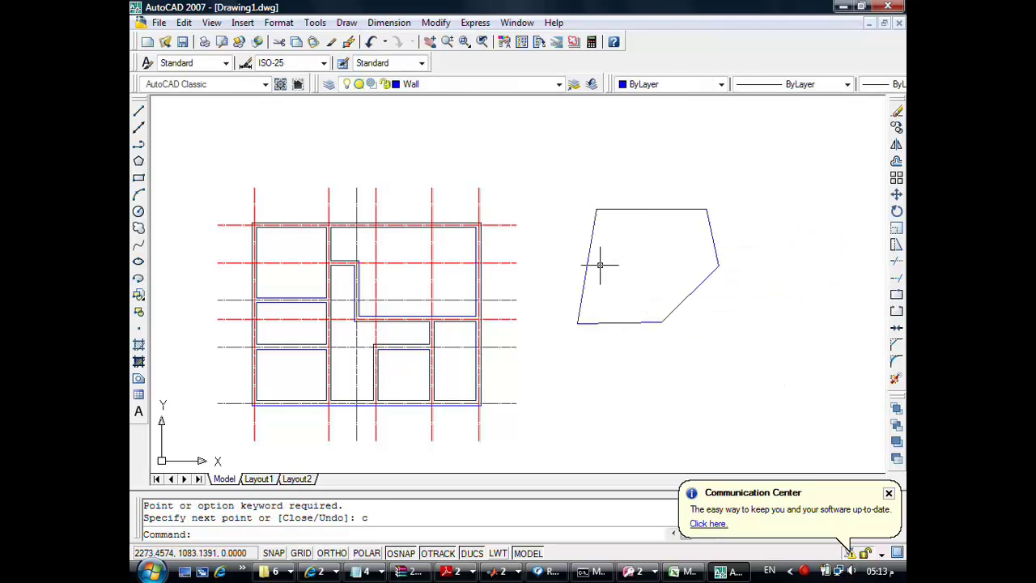
{"action": "key", "text": "Escape"}
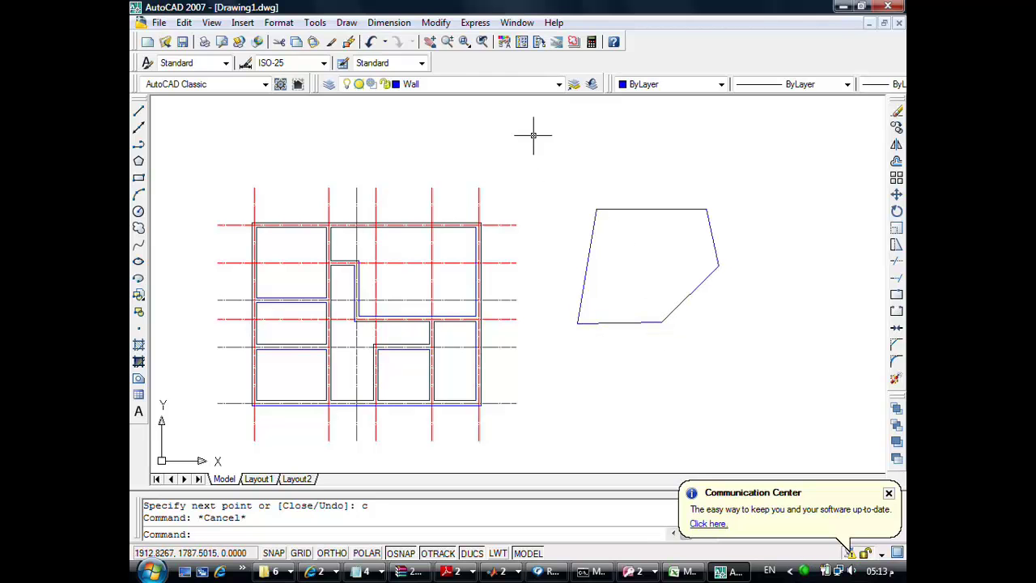
Quick-dimension the slanted edge, placing the 303,9 dimension below the outline
{"action": "left_click", "coordinate": [389, 22]}
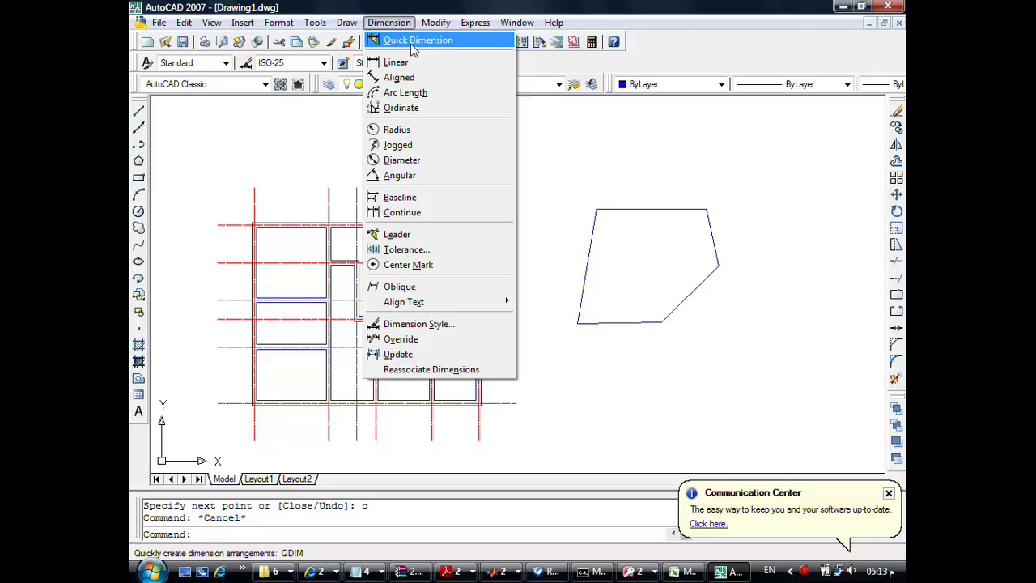
{"action": "left_click", "coordinate": [412, 42]}
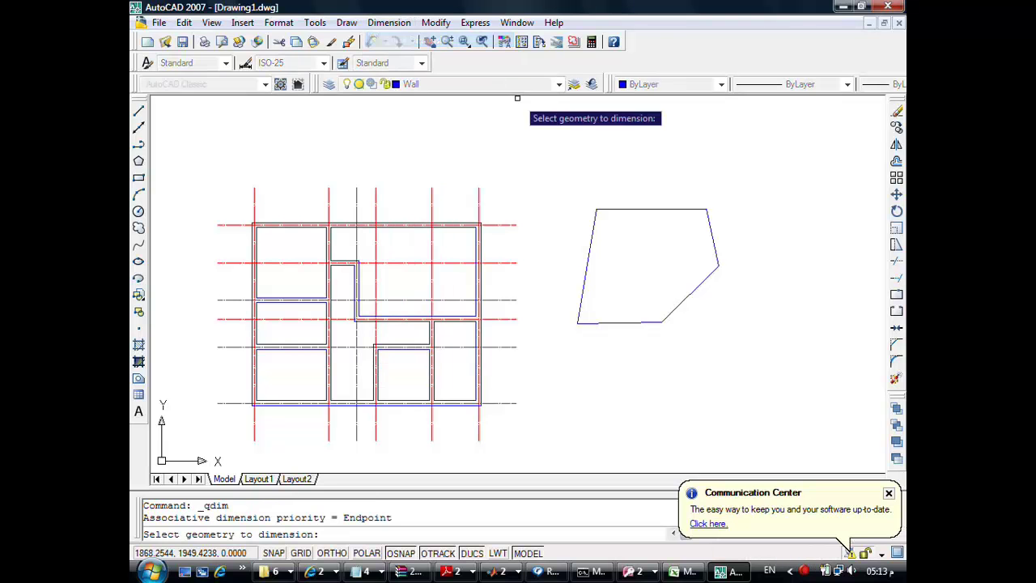
{"action": "left_click", "coordinate": [697, 288]}
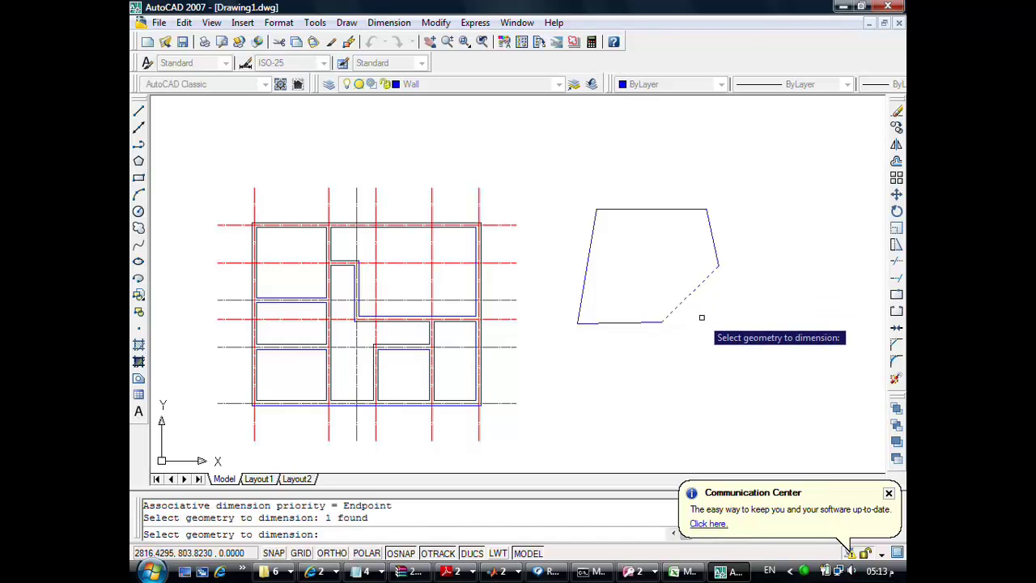
{"action": "key", "text": "Return"}
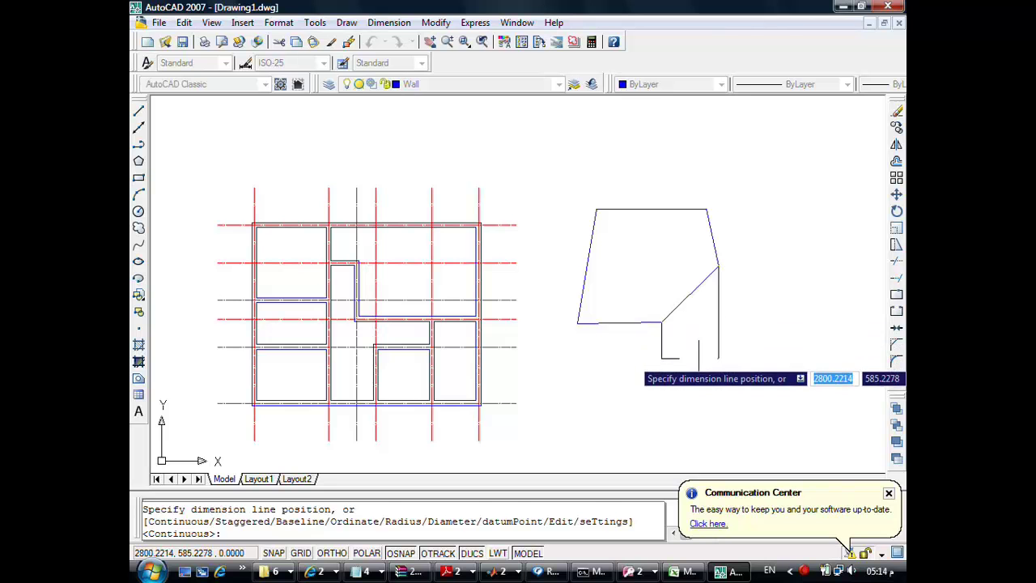
{"action": "left_click", "coordinate": [691, 356]}
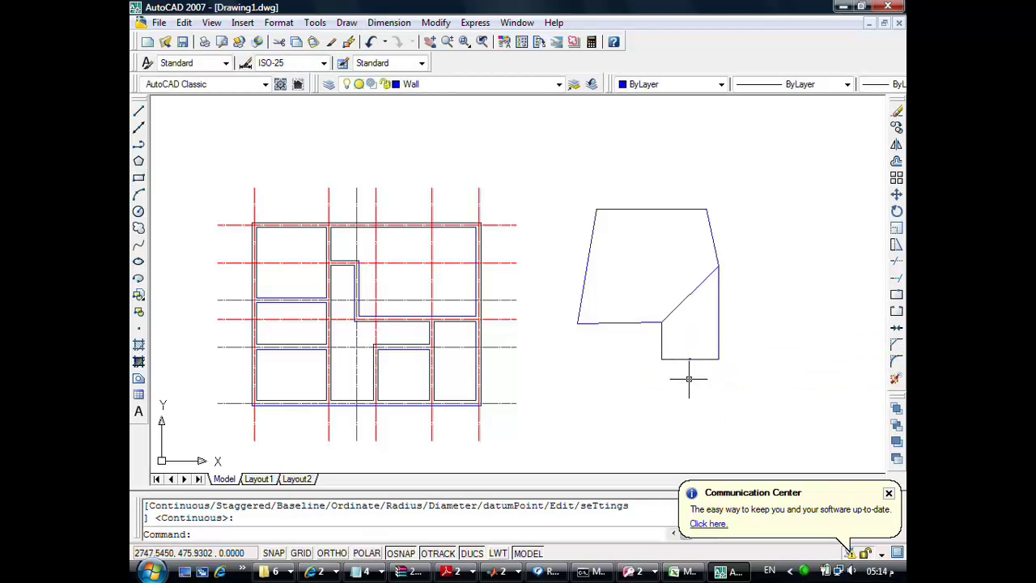
{"action": "scroll", "coordinate": [695, 366], "scroll_direction": "up", "scroll_amount": 3}
{"action": "scroll", "coordinate": [689, 363], "scroll_direction": "up", "scroll_amount": 2}
{"action": "scroll", "coordinate": [689, 364], "scroll_direction": "up", "scroll_amount": 2}
{"action": "scroll", "coordinate": [647, 324], "scroll_direction": "up", "scroll_amount": 1}
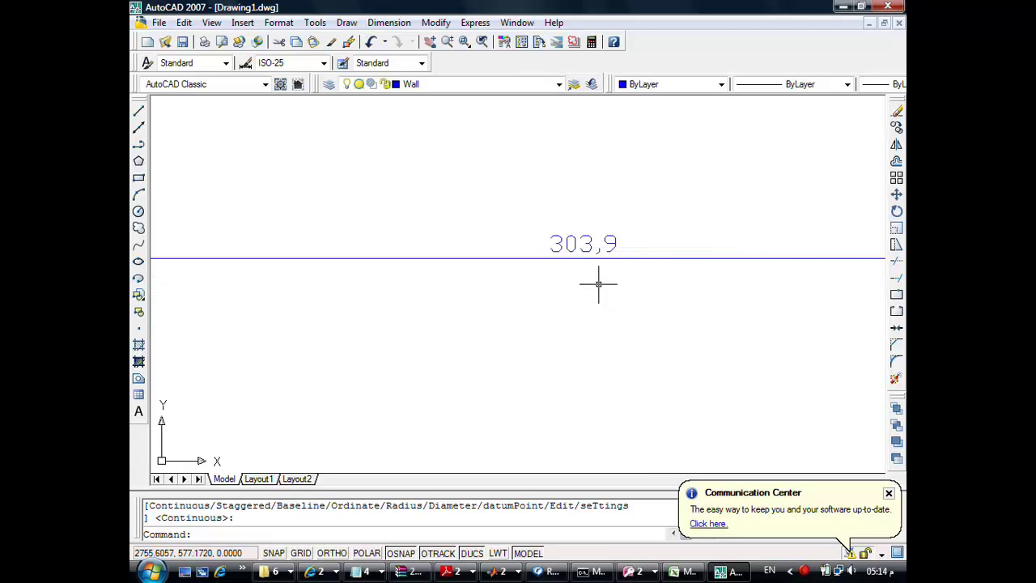
{"action": "scroll", "coordinate": [598, 283], "scroll_direction": "down", "scroll_amount": 2}
{"action": "scroll", "coordinate": [596, 284], "scroll_direction": "down", "scroll_amount": 1}
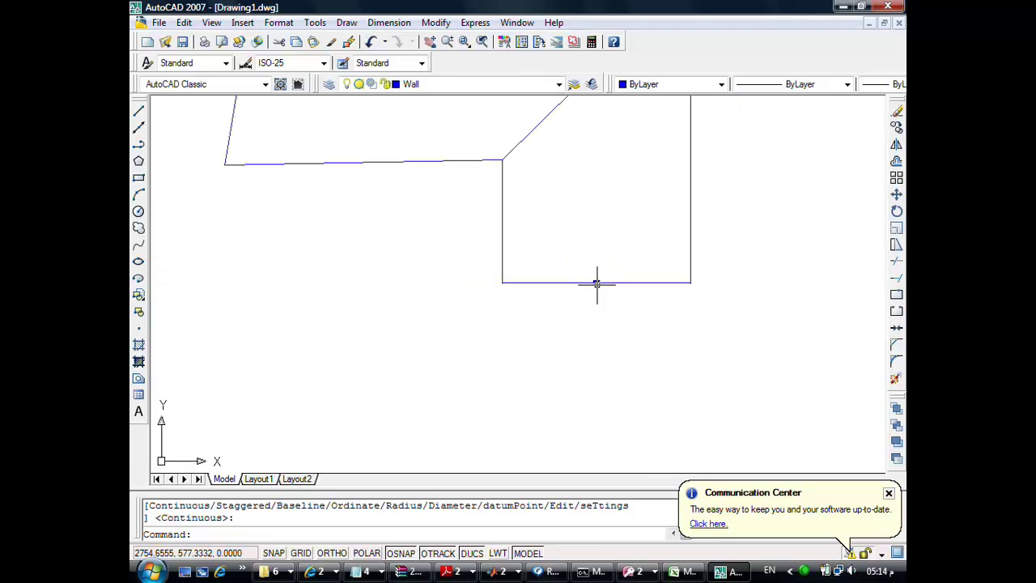
{"action": "scroll", "coordinate": [595, 281], "scroll_direction": "down", "scroll_amount": 2}
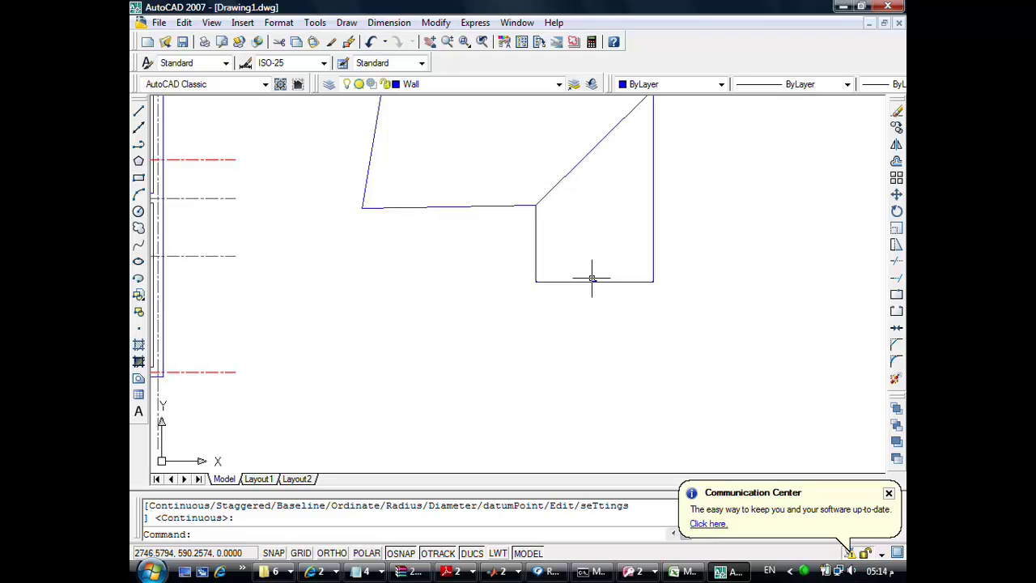
{"action": "scroll", "coordinate": [592, 279], "scroll_direction": "down", "scroll_amount": 2}
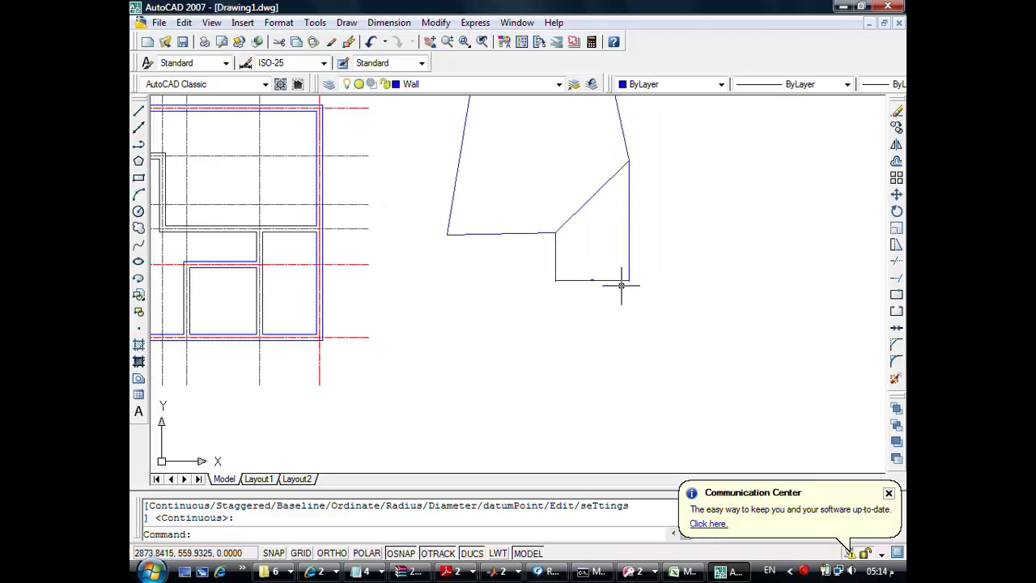
{"action": "scroll", "coordinate": [606, 275], "scroll_direction": "down", "scroll_amount": 2}
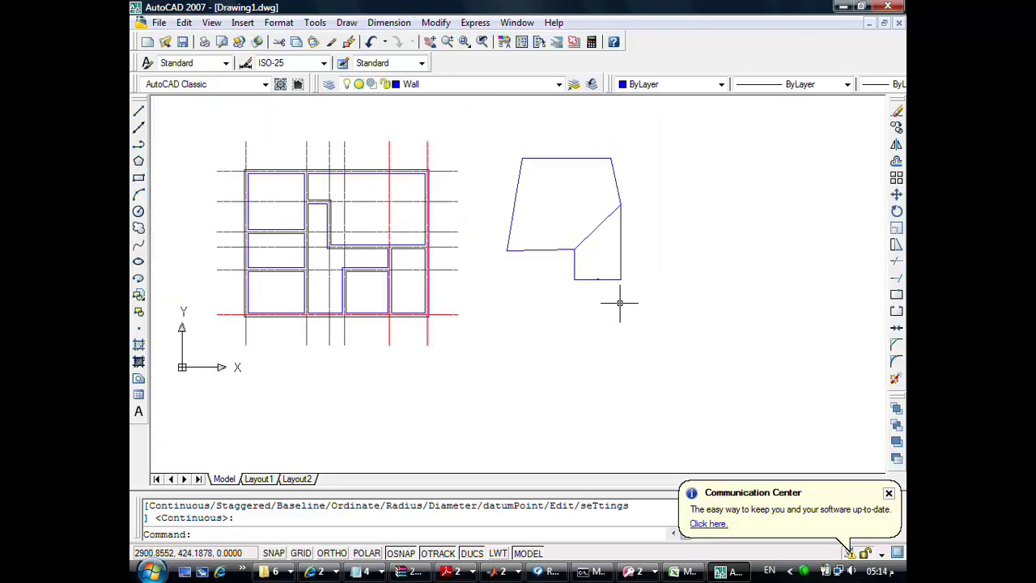
{"action": "scroll", "coordinate": [599, 283], "scroll_direction": "up", "scroll_amount": 5}
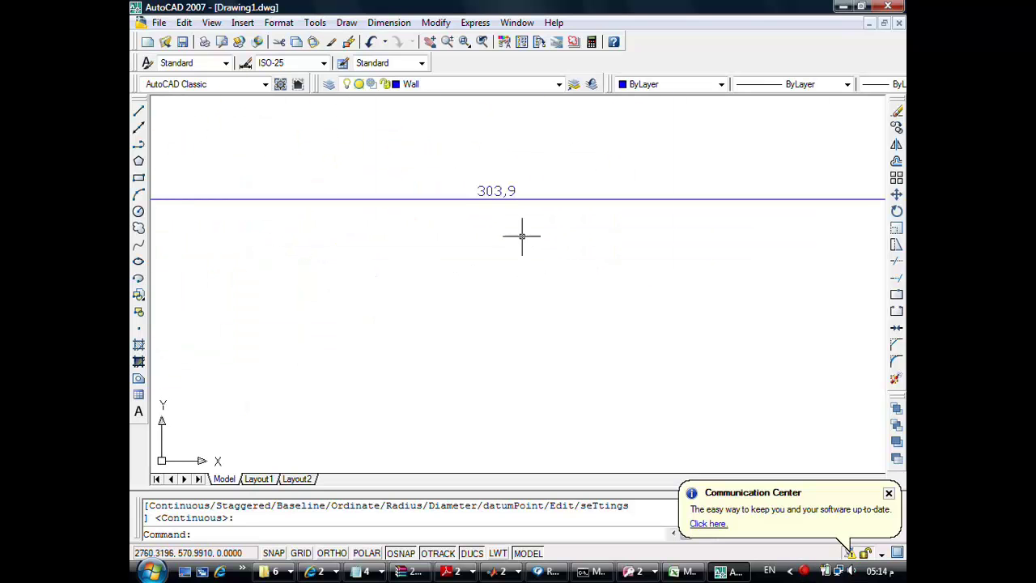
{"action": "scroll", "coordinate": [592, 289], "scroll_direction": "up", "scroll_amount": 2}
{"action": "scroll", "coordinate": [640, 300], "scroll_direction": "down", "scroll_amount": 2}
{"action": "scroll", "coordinate": [345, 232], "scroll_direction": "down", "scroll_amount": 3}
{"action": "middle_click_drag", "start_coordinate": [345, 231], "coordinate": [407, 264]}
{"action": "scroll", "coordinate": [270, 243], "scroll_direction": "up", "scroll_amount": 3}
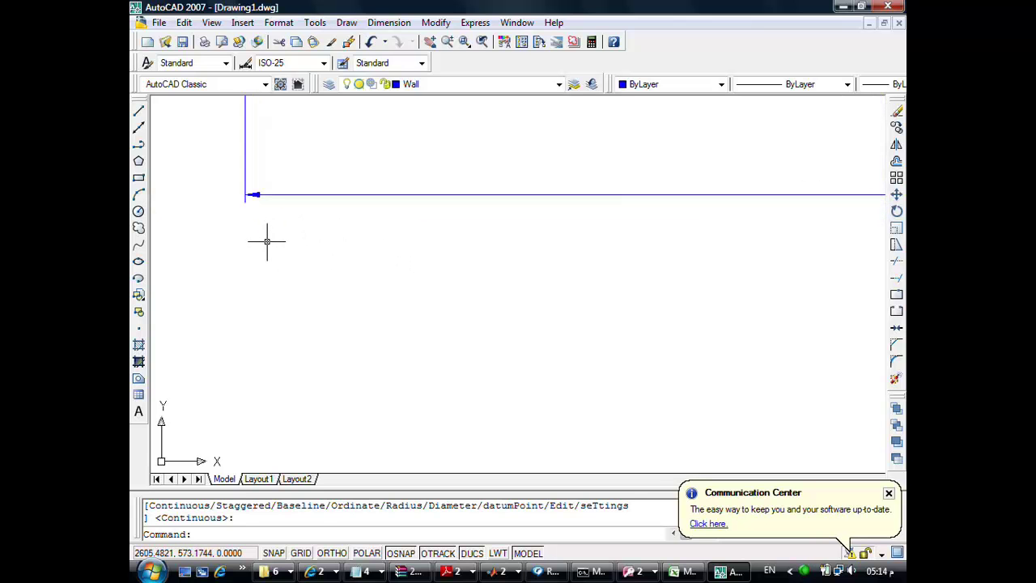
{"action": "scroll", "coordinate": [267, 241], "scroll_direction": "down", "scroll_amount": 2}
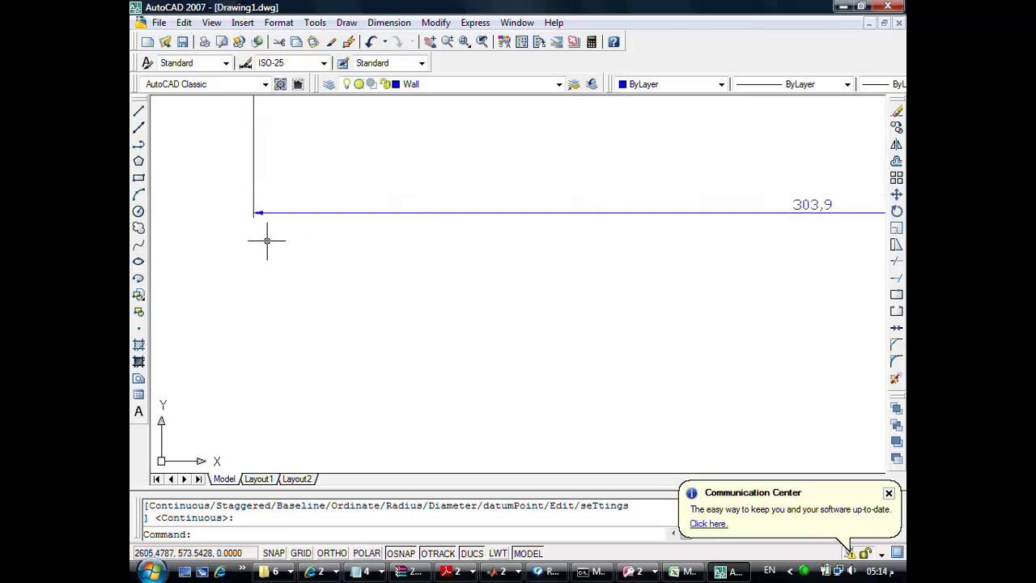
{"action": "scroll", "coordinate": [267, 241], "scroll_direction": "down", "scroll_amount": 2}
{"action": "scroll", "coordinate": [267, 242], "scroll_direction": "down", "scroll_amount": 2}
{"action": "scroll", "coordinate": [536, 250], "scroll_direction": "down", "scroll_amount": 2}
{"action": "scroll", "coordinate": [523, 214], "scroll_direction": "down", "scroll_amount": 4}
Erase the quick dimension with the E command
{"action": "middle_click_drag", "start_coordinate": [523, 214], "coordinate": [486, 284]}
{"action": "type", "text": "e"}
{"action": "key", "text": "Return"}
{"action": "left_click", "coordinate": [535, 262]}
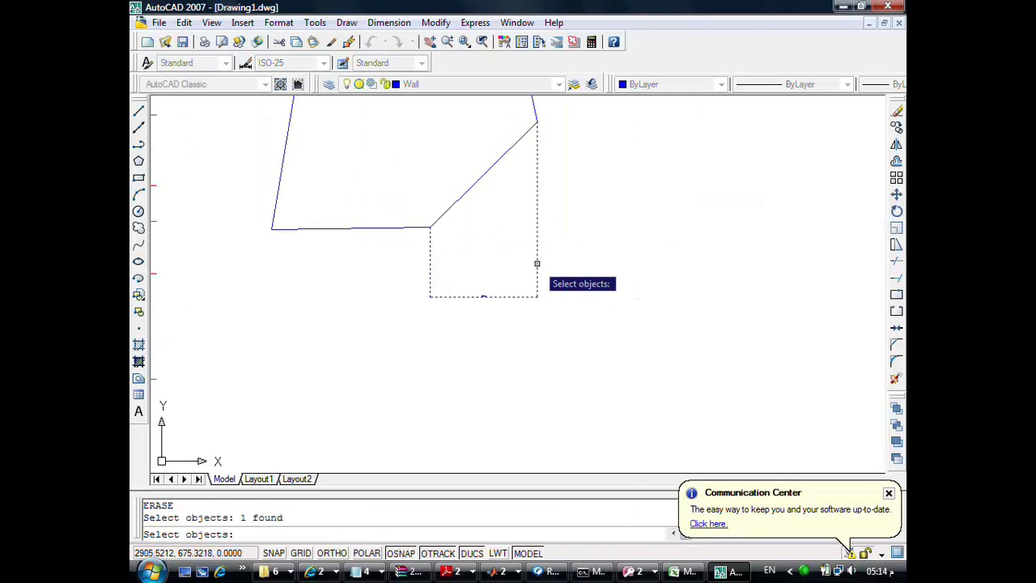
{"action": "key", "text": "Return"}
{"action": "middle_click_drag", "start_coordinate": [535, 262], "coordinate": [522, 384]}
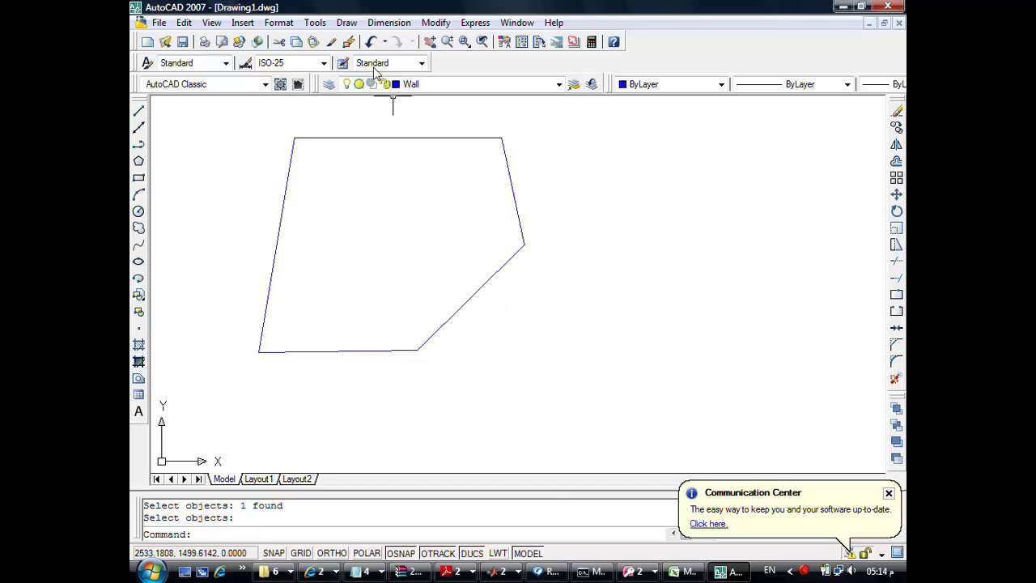
Add a linear dimension of 449.78 below the outline's bottom edge
{"action": "left_click", "coordinate": [389, 22]}
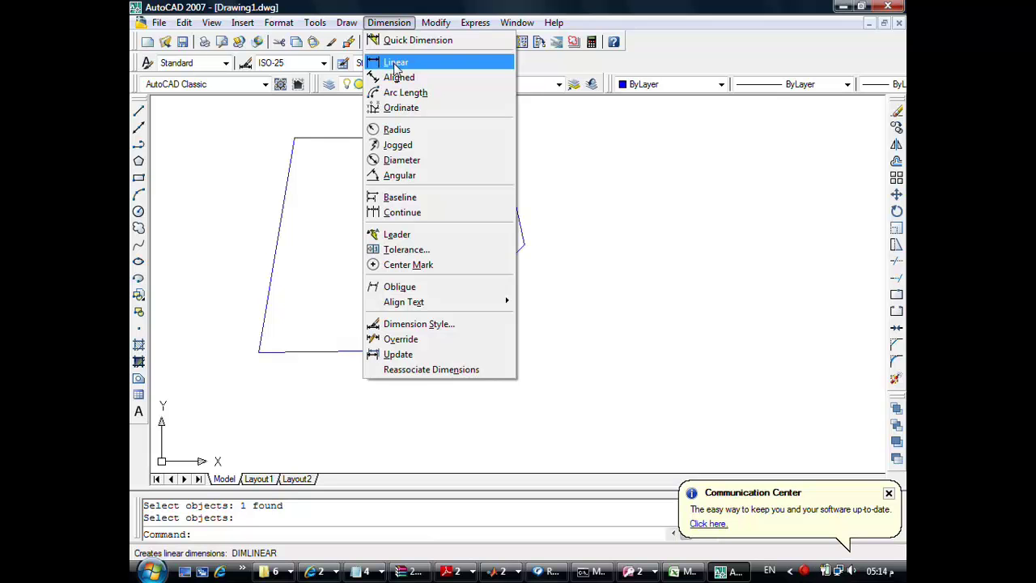
{"action": "left_click", "coordinate": [396, 63]}
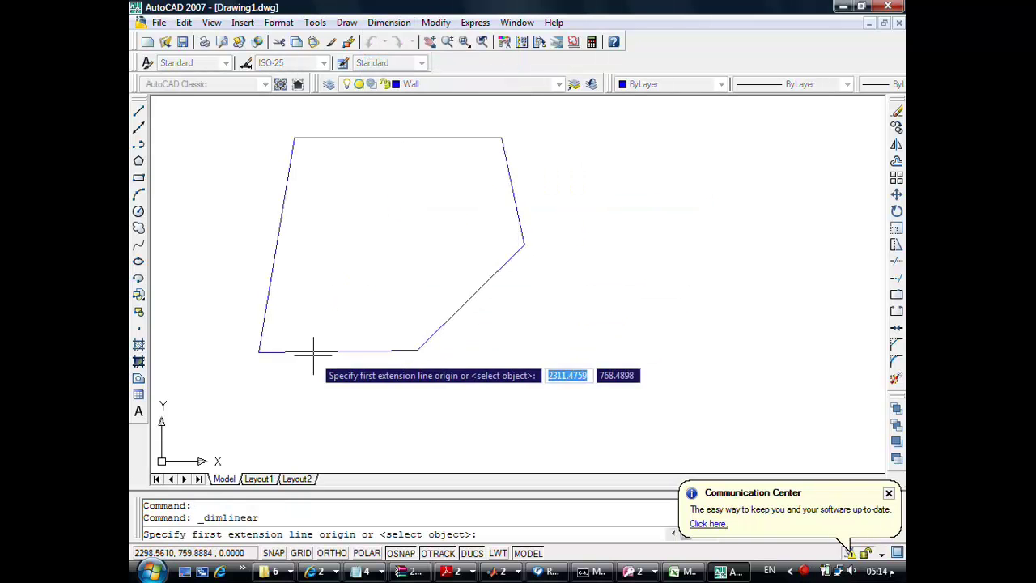
{"action": "left_click", "coordinate": [259, 352]}
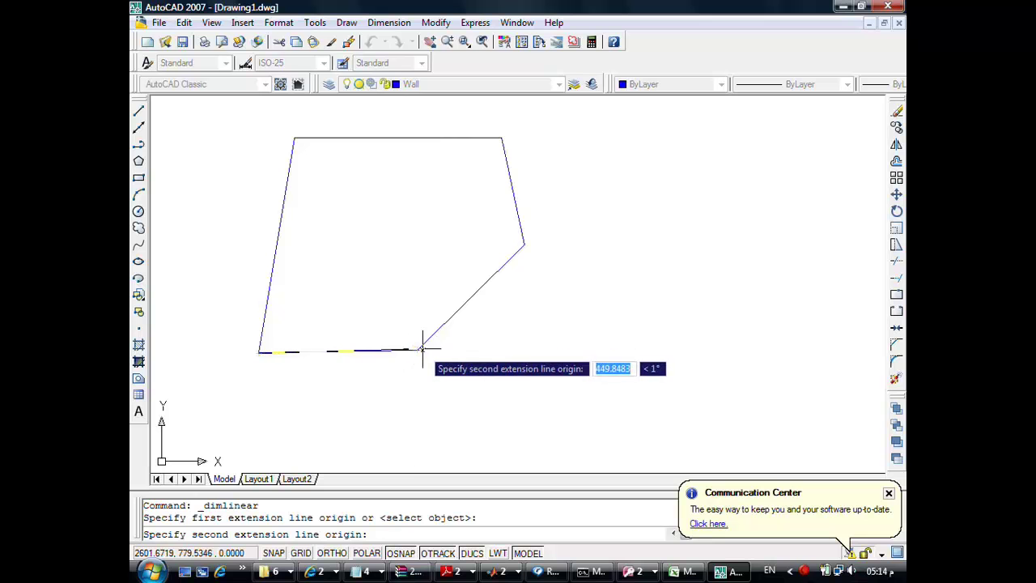
{"action": "left_click", "coordinate": [418, 352]}
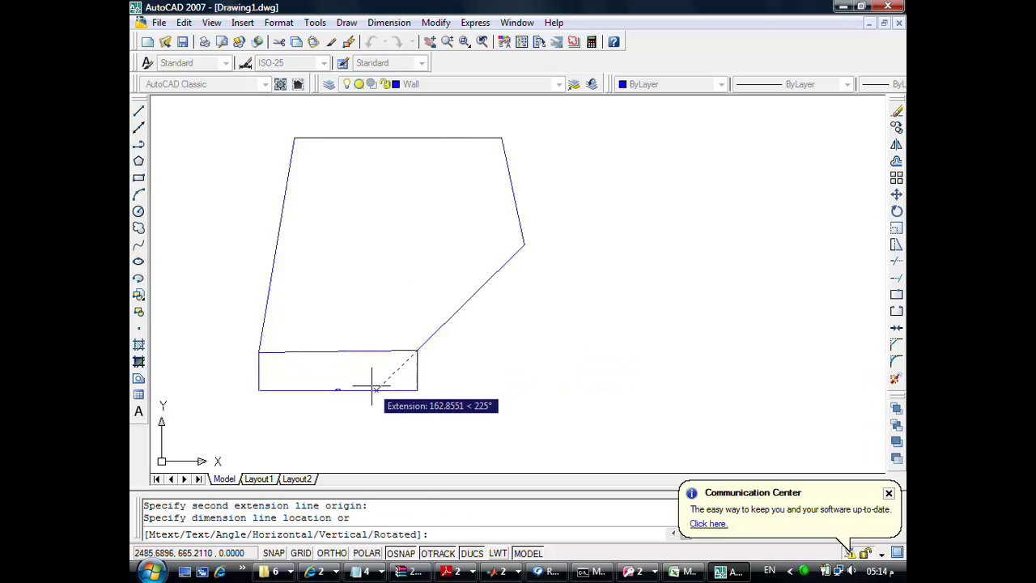
{"action": "left_click", "coordinate": [368, 383]}
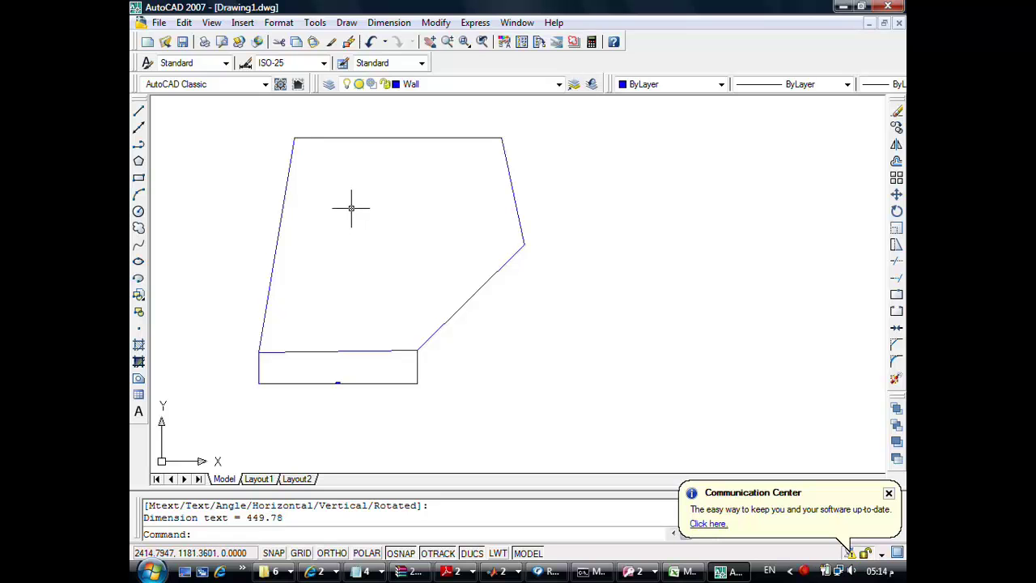
{"action": "key", "text": "Return"}
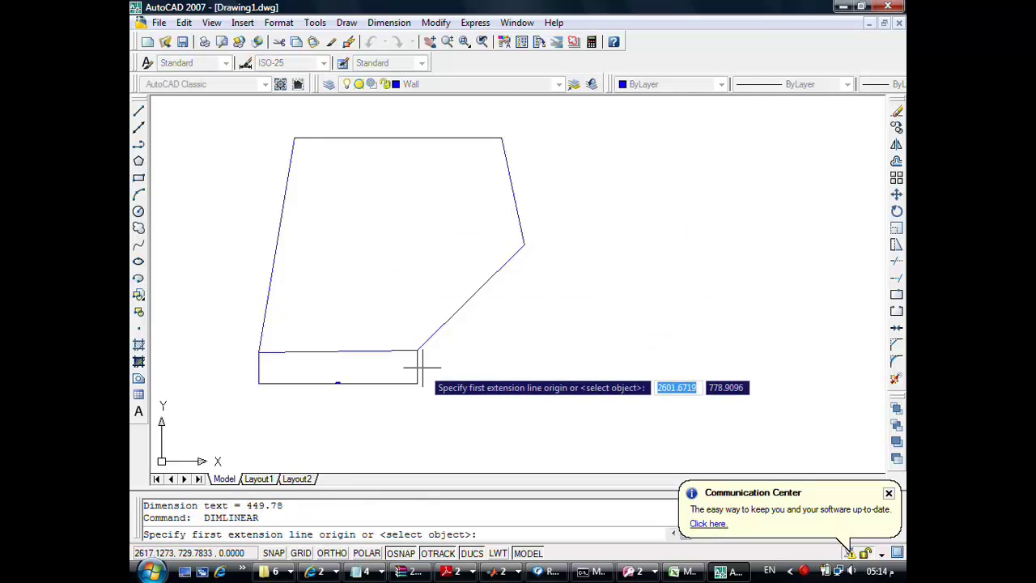
{"action": "key", "text": "Escape"}
Add a linear 303.9 dimension for the slanted edge's horizontal span below the outline
{"action": "left_click", "coordinate": [389, 22]}
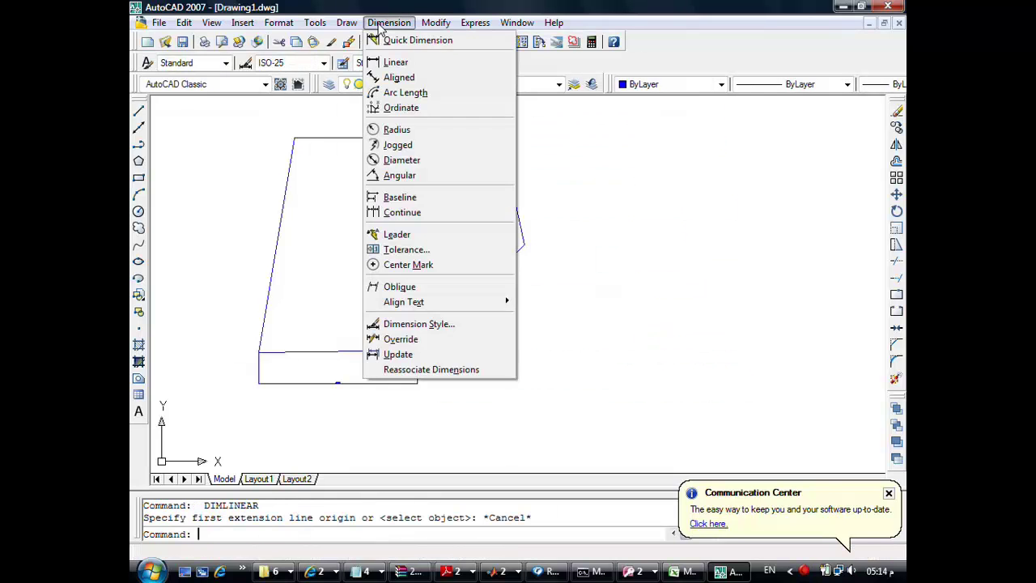
{"action": "left_click", "coordinate": [395, 63]}
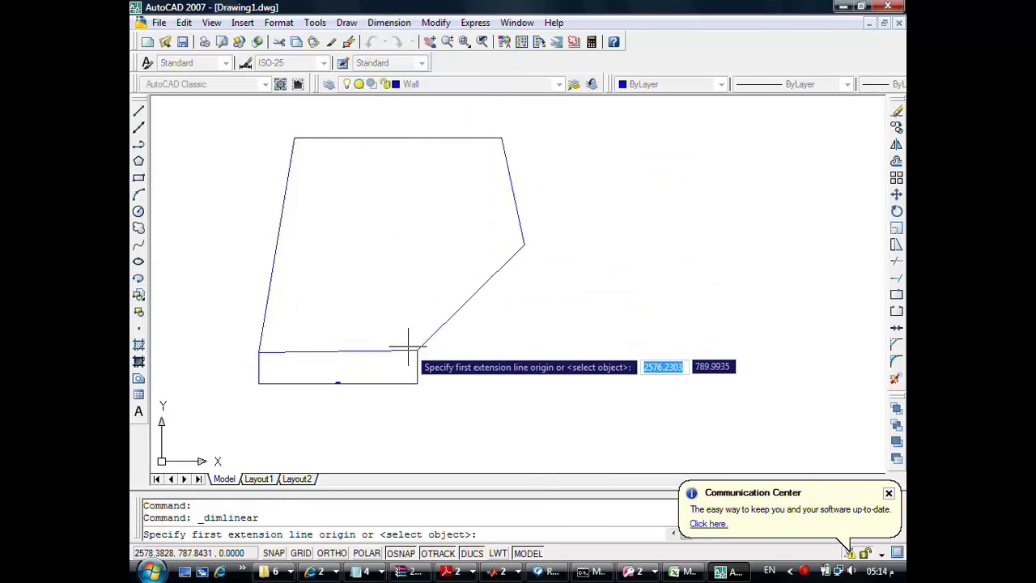
{"action": "left_click", "coordinate": [418, 350]}
{"action": "left_click", "coordinate": [524, 243]}
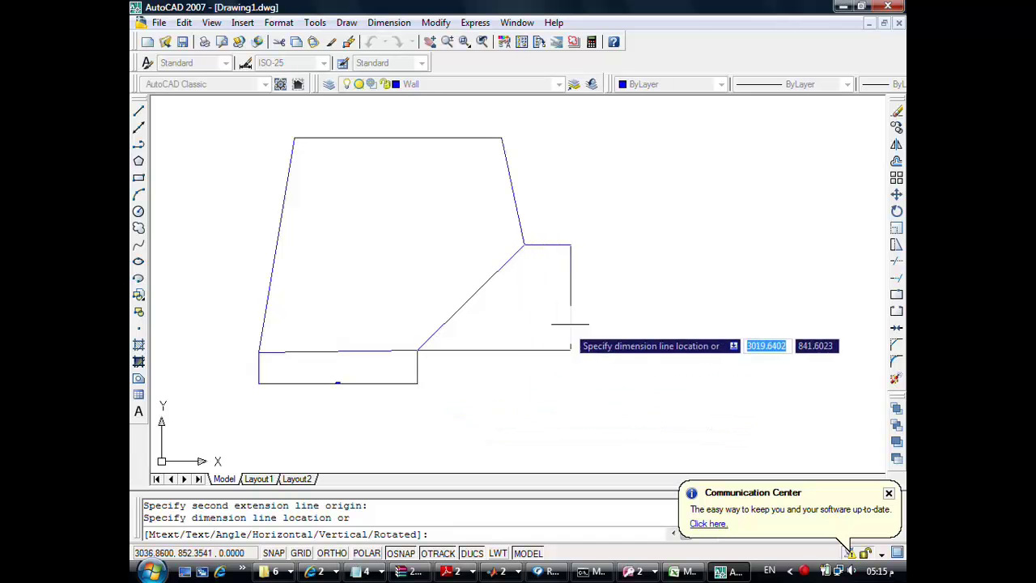
{"action": "left_click", "coordinate": [486, 401]}
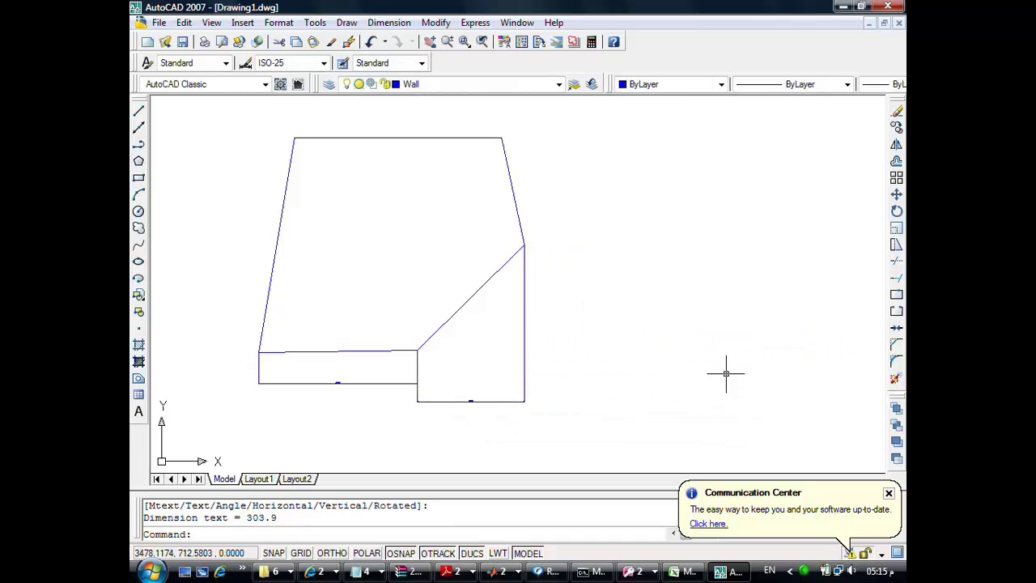
{"action": "left_click", "coordinate": [393, 23]}
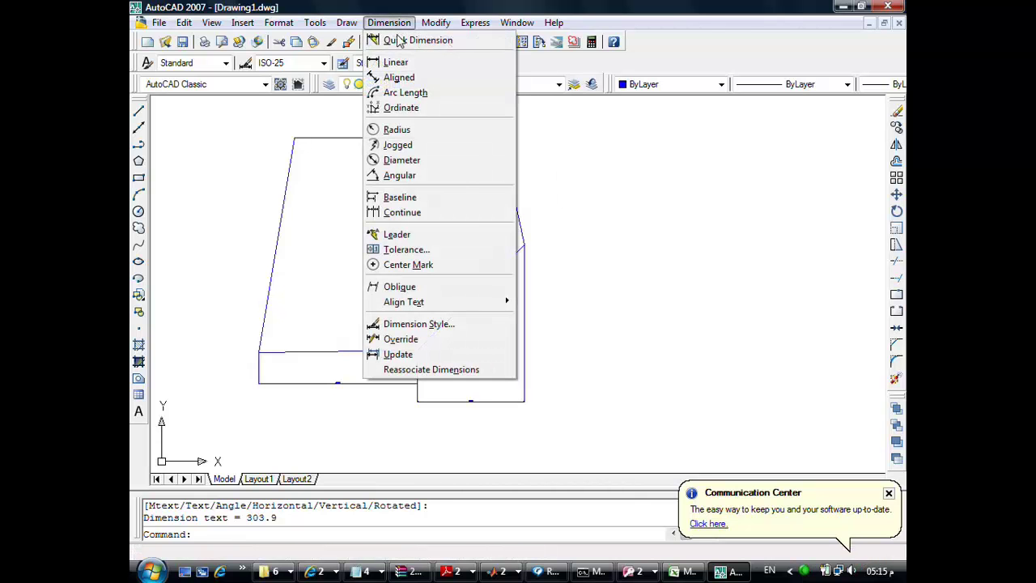
Place an aligned 426.72 dimension parallel to the diagonal edge
{"action": "left_click", "coordinate": [402, 78]}
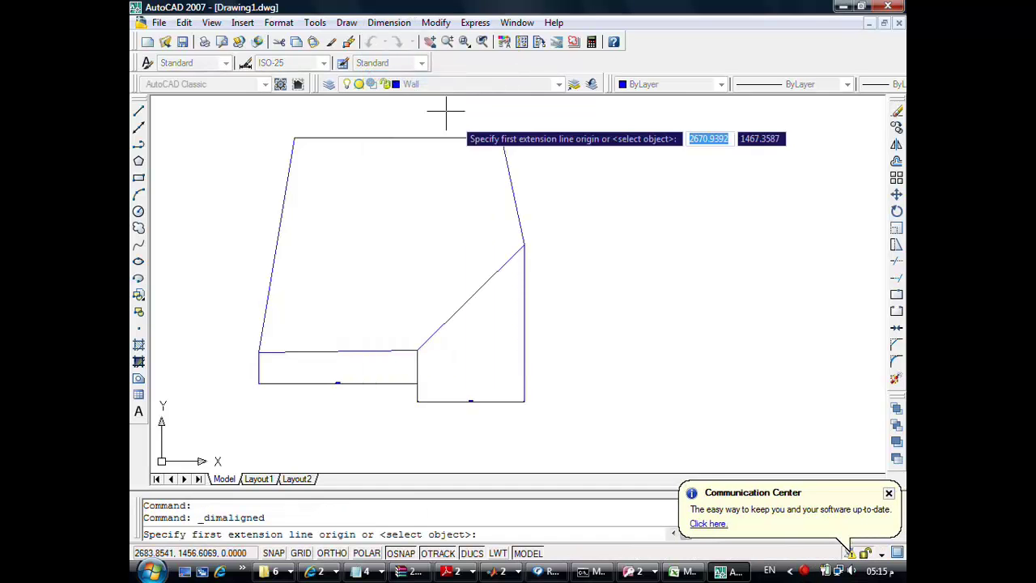
{"action": "left_click", "coordinate": [524, 242]}
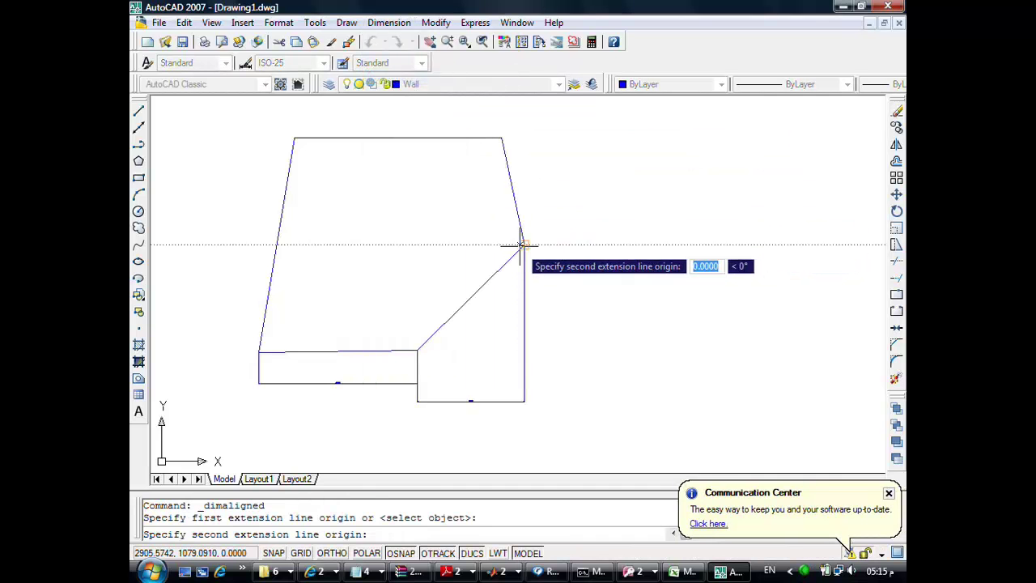
{"action": "left_click", "coordinate": [416, 350]}
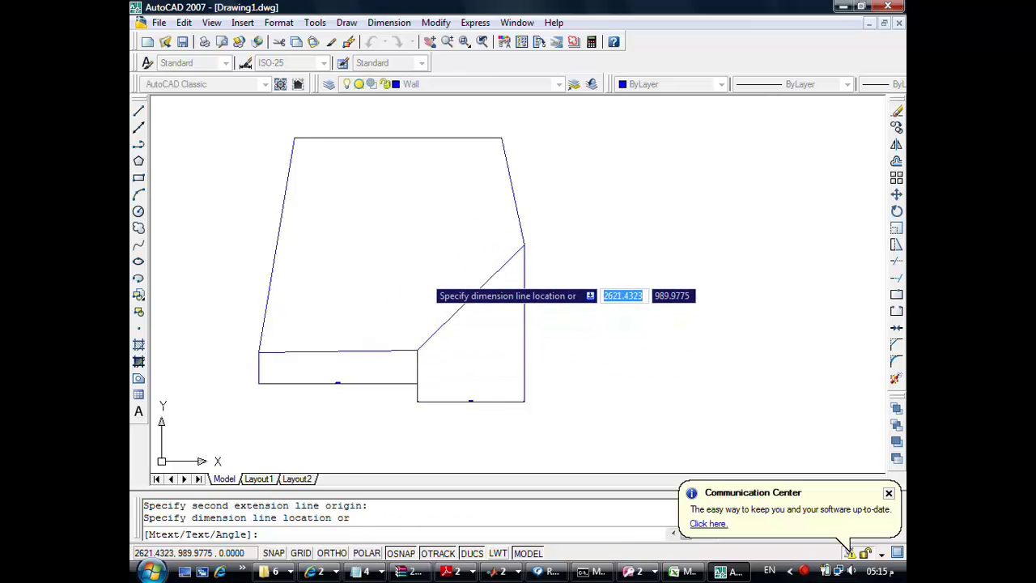
{"action": "left_click", "coordinate": [425, 276]}
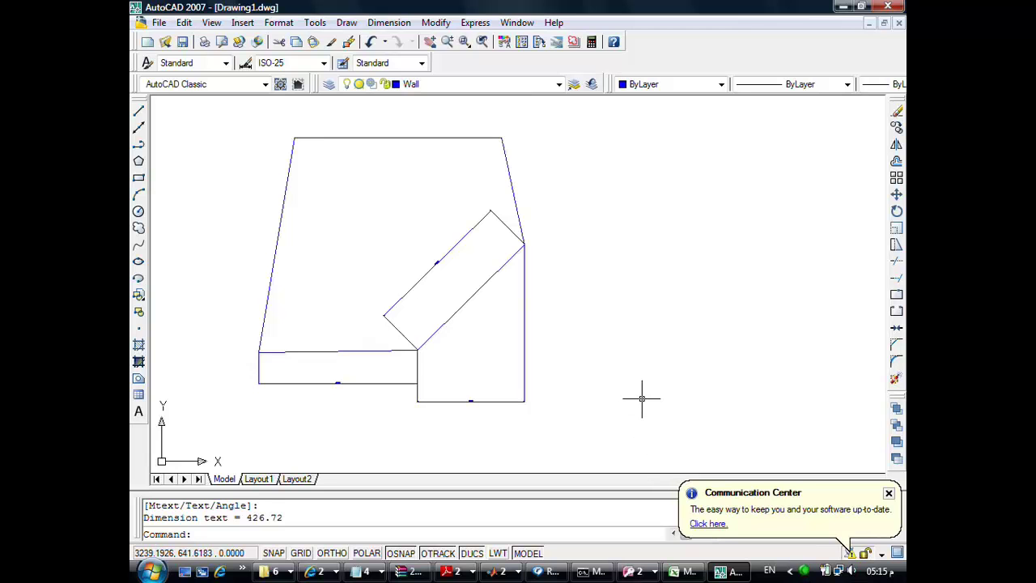
{"action": "left_click", "coordinate": [388, 23]}
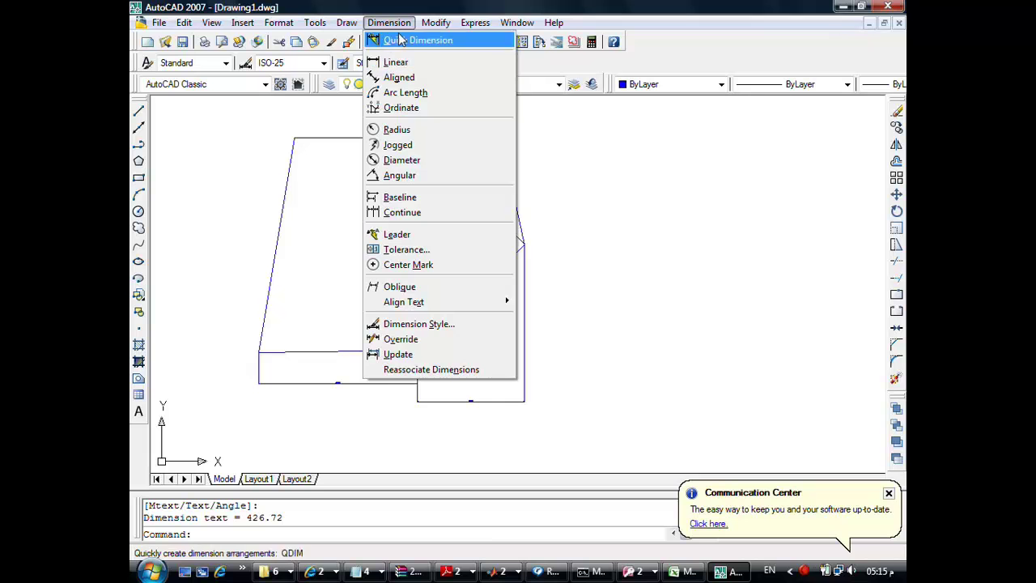
{"action": "left_click", "coordinate": [401, 7]}
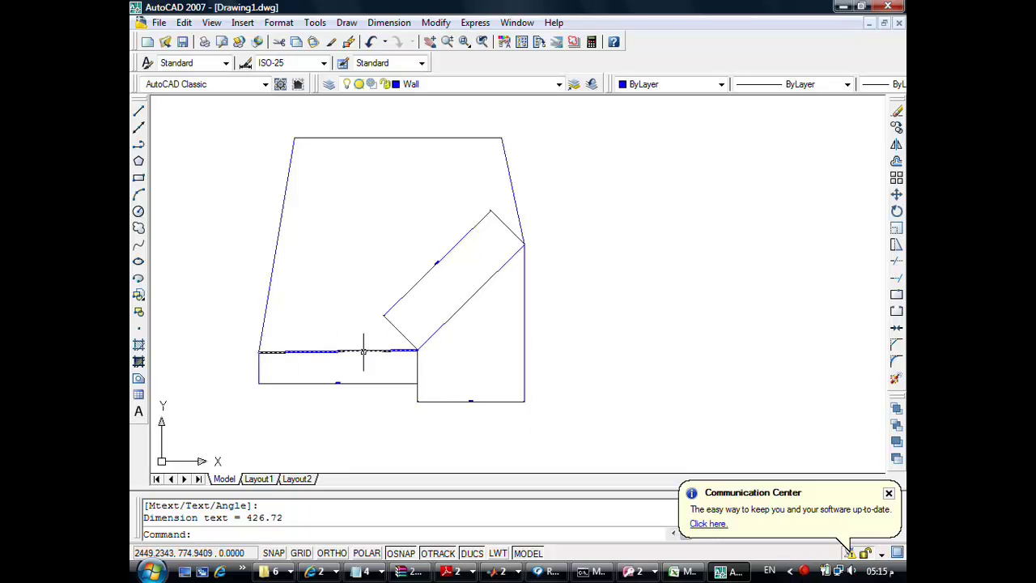
Change the Dimensions layer colour to green 92 in the Layer Properties Manager
{"action": "left_click", "coordinate": [445, 368]}
{"action": "left_click", "coordinate": [393, 396]}
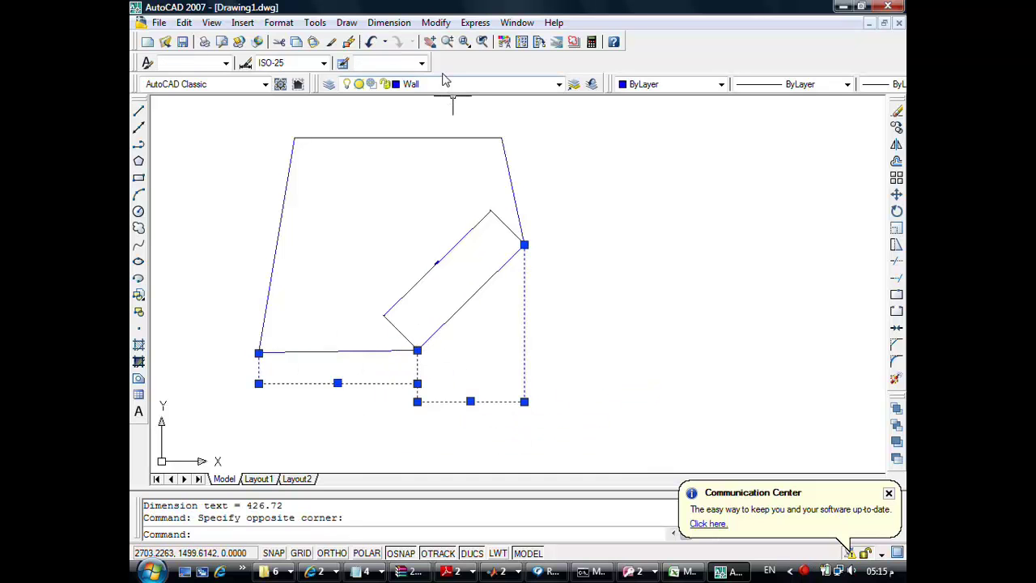
{"action": "left_click", "coordinate": [328, 83]}
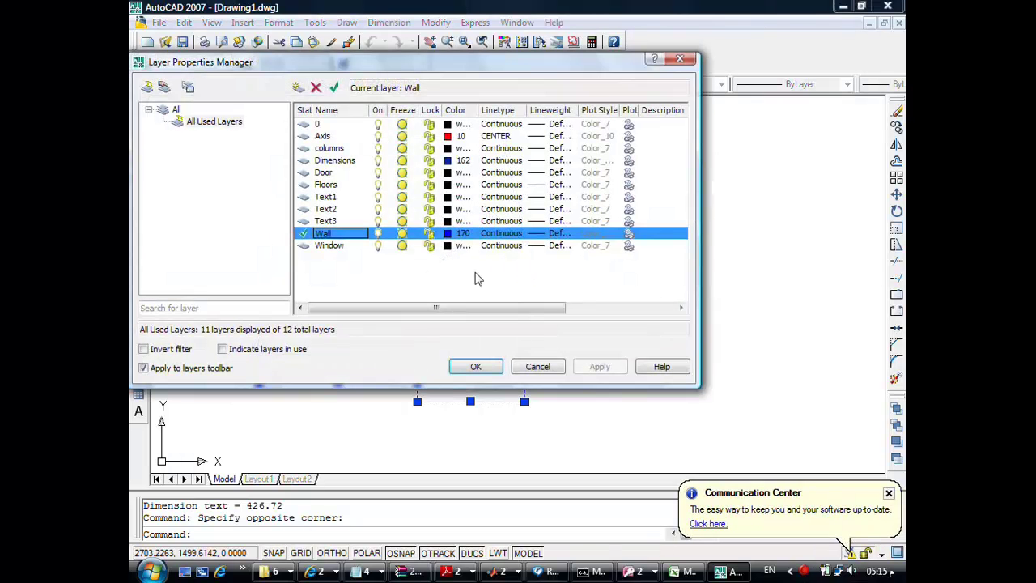
{"action": "left_click", "coordinate": [446, 166]}
{"action": "left_click", "coordinate": [390, 176]}
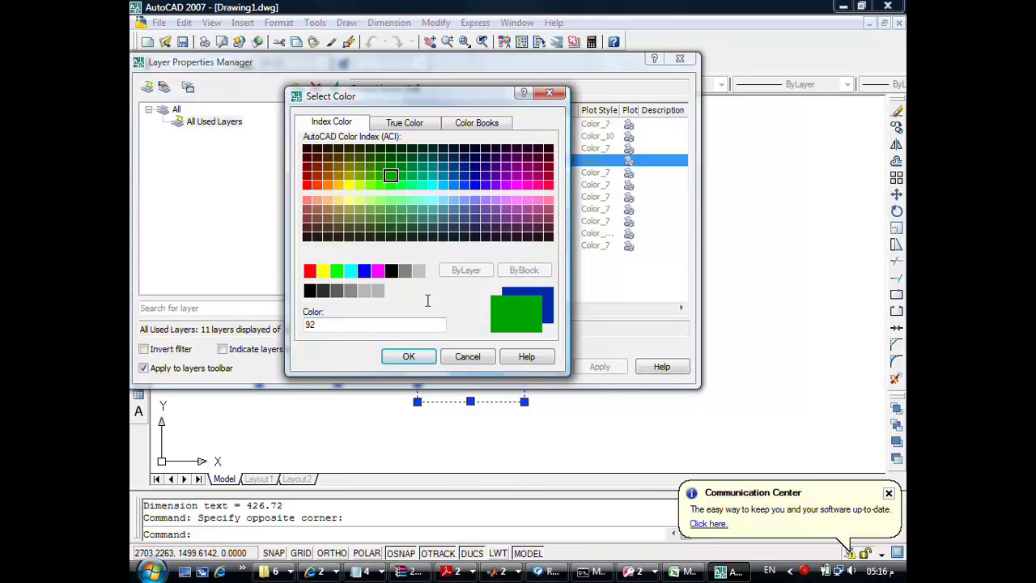
{"action": "left_click", "coordinate": [409, 356]}
{"action": "left_click", "coordinate": [475, 366]}
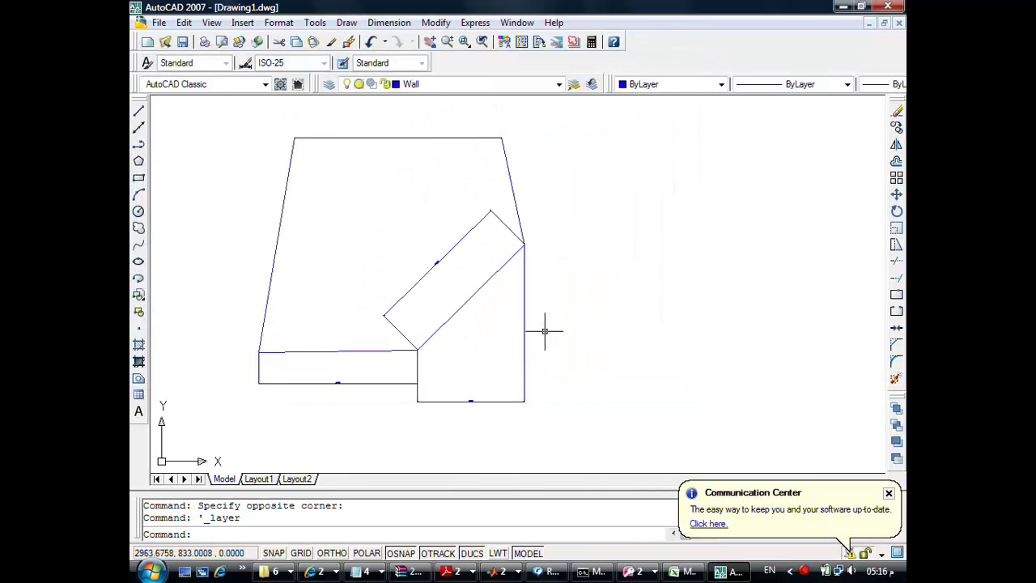
Move the bottom dimensions onto the Dimensions layer
{"action": "left_click", "coordinate": [453, 364]}
{"action": "left_click", "coordinate": [393, 416]}
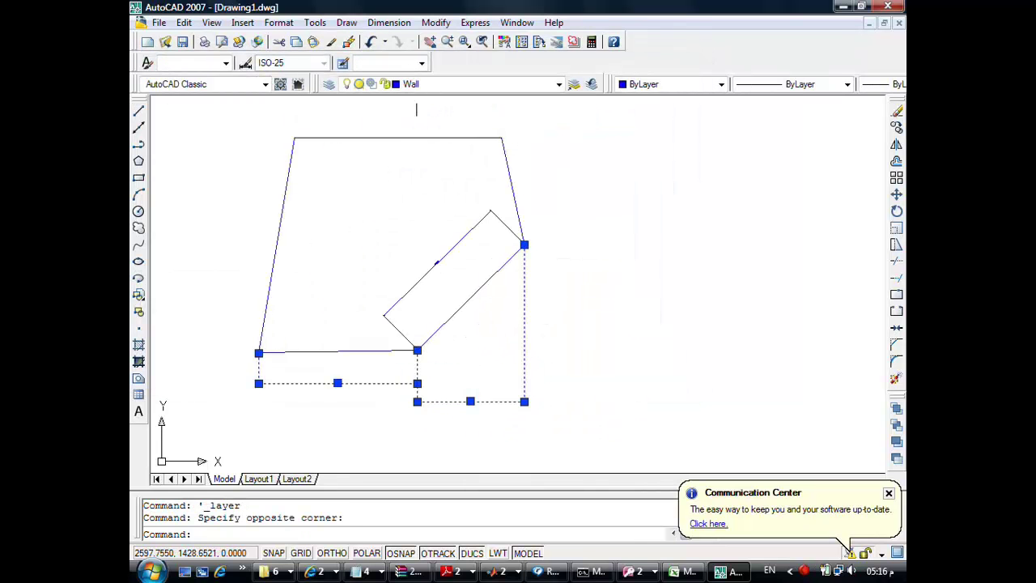
{"action": "left_click", "coordinate": [415, 84]}
{"action": "left_click", "coordinate": [435, 144]}
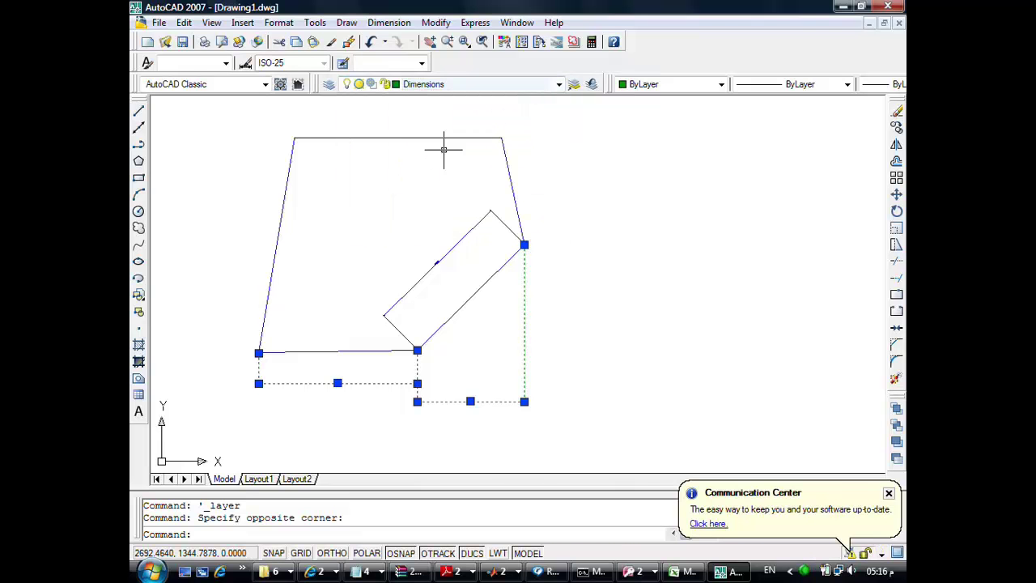
{"action": "key", "text": "Escape"}
{"action": "key", "text": "Escape"}
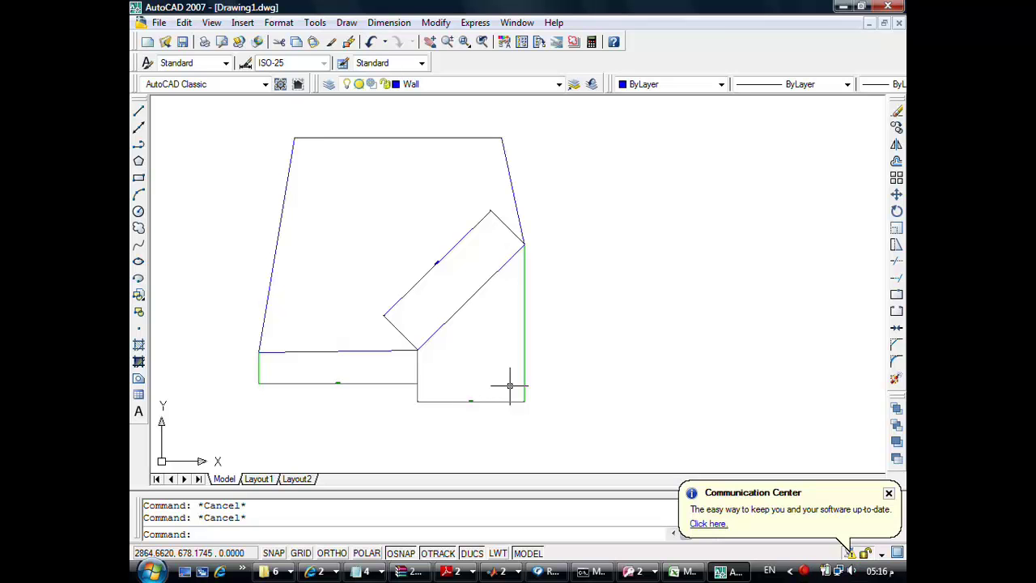
Move the lower dimensions onto the Dimensions layer using the layer dropdown
{"action": "left_click", "coordinate": [460, 370]}
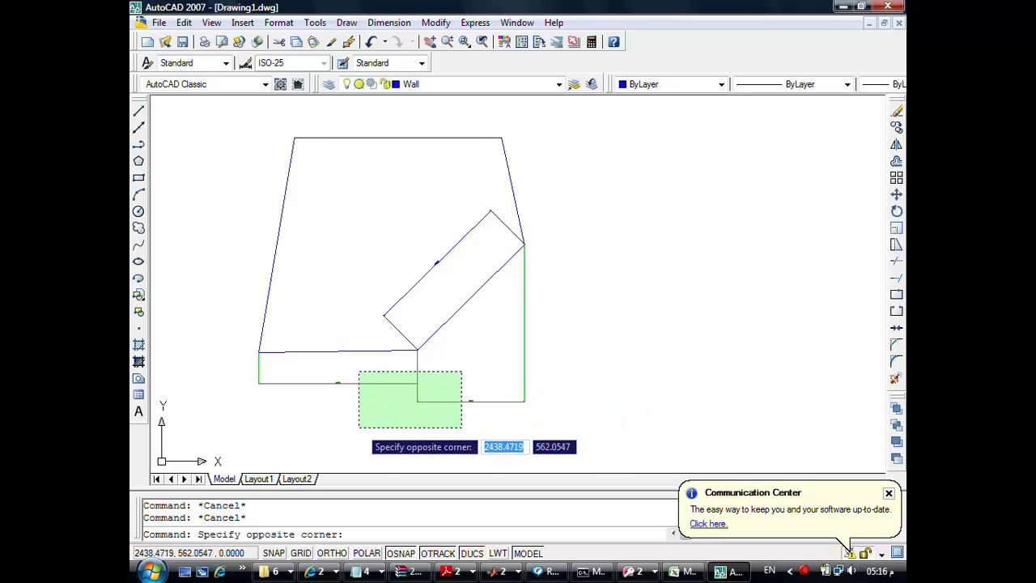
{"action": "left_click", "coordinate": [360, 427]}
{"action": "left_click", "coordinate": [483, 84]}
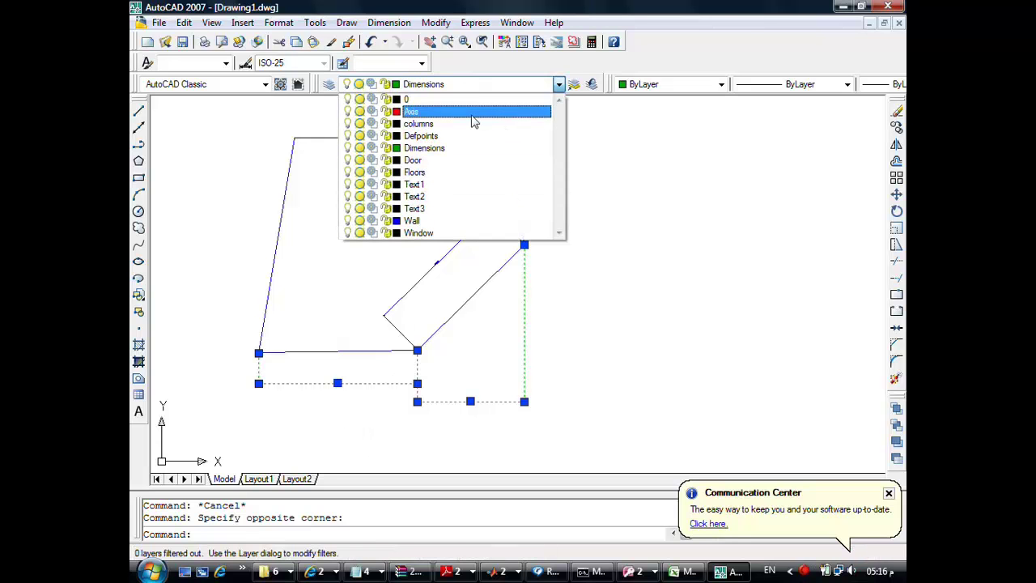
{"action": "left_click", "coordinate": [454, 133]}
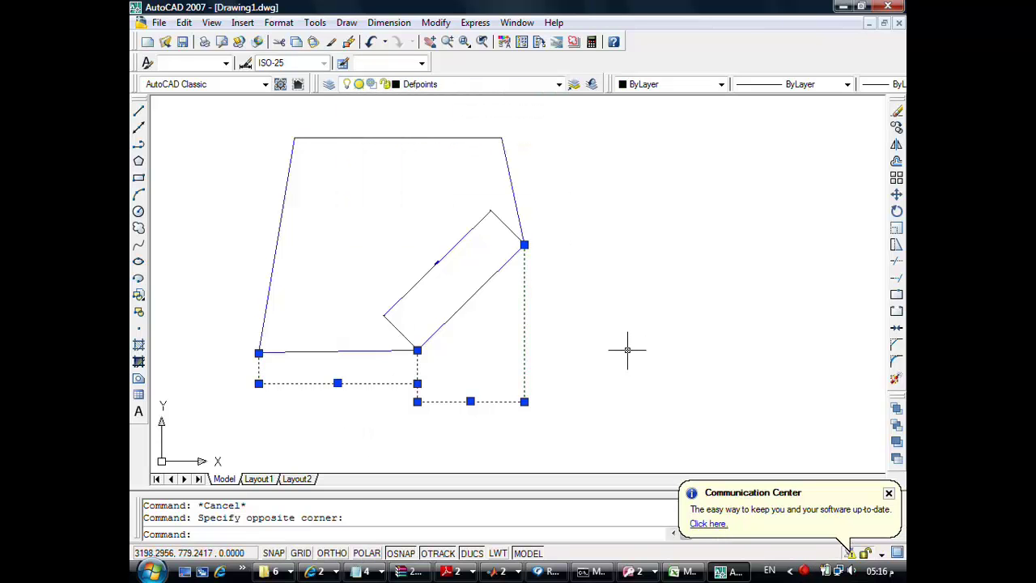
{"action": "key", "text": "Escape"}
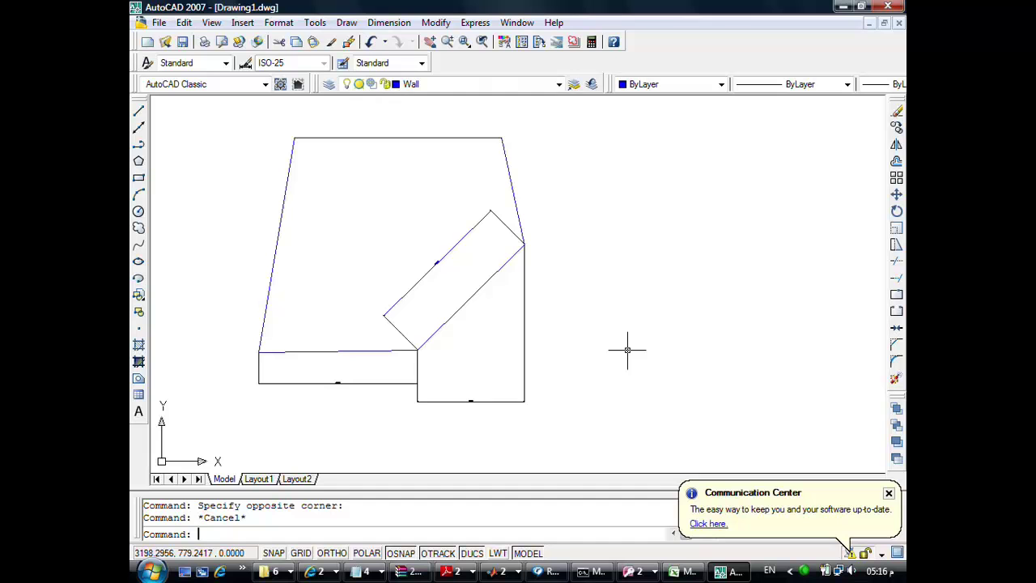
{"action": "left_click", "coordinate": [456, 365]}
{"action": "left_click", "coordinate": [388, 415]}
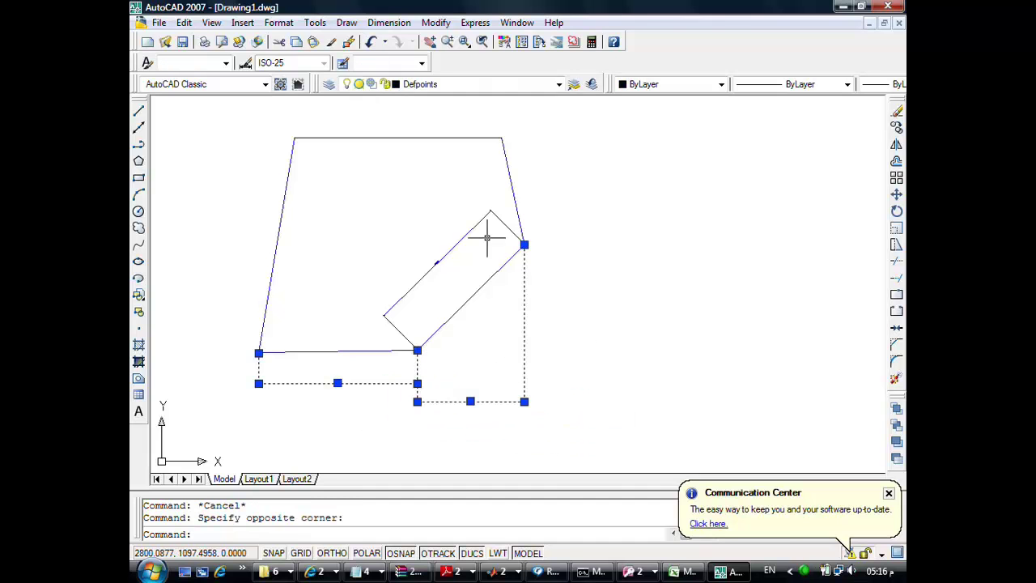
{"action": "left_click", "coordinate": [493, 84]}
{"action": "left_click", "coordinate": [451, 151]}
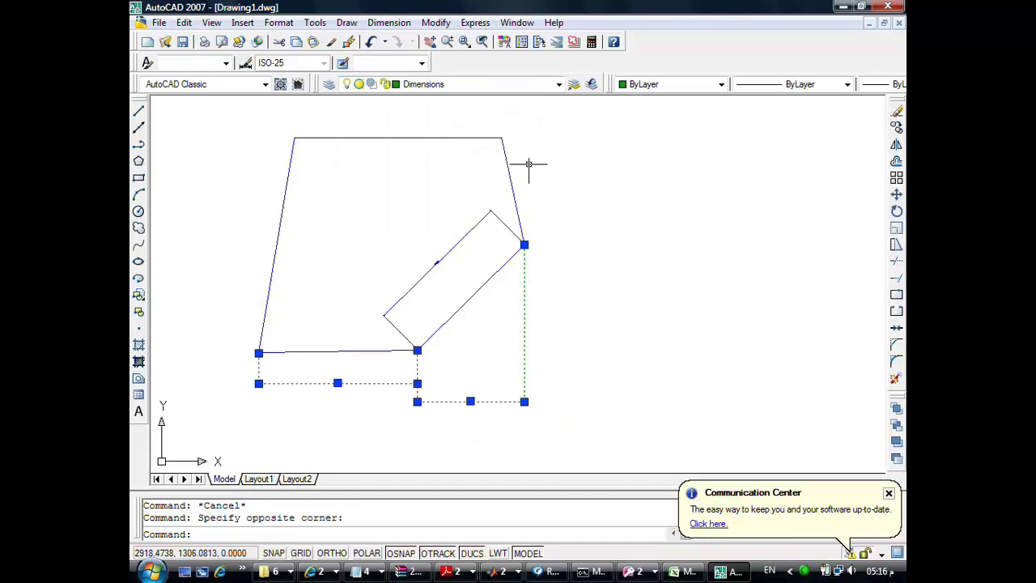
{"action": "key", "text": "Escape"}
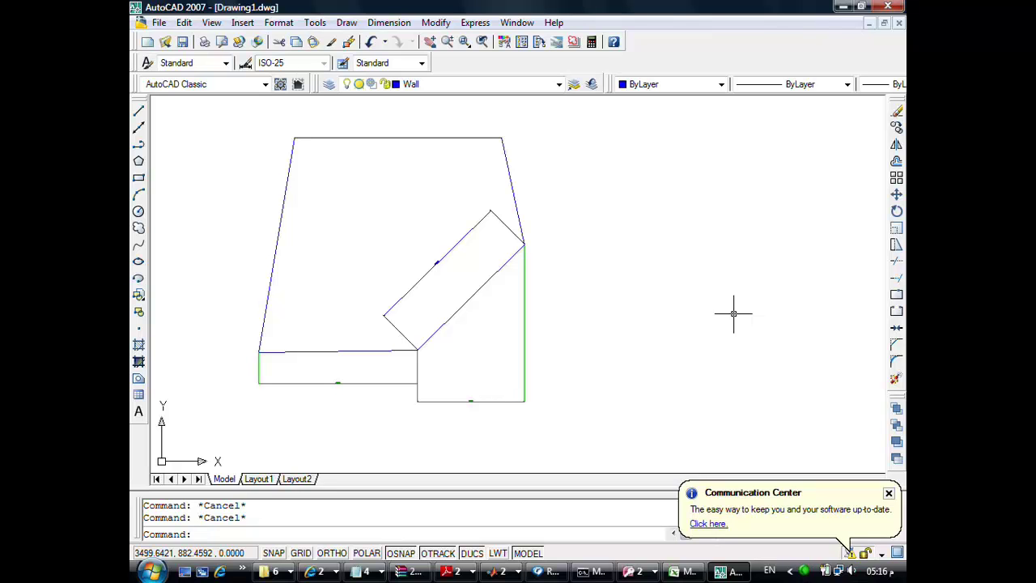
Put the aligned dimension on the diagonal edge onto the Dimensions layer
{"action": "left_click", "coordinate": [400, 296]}
{"action": "left_click", "coordinate": [441, 84]}
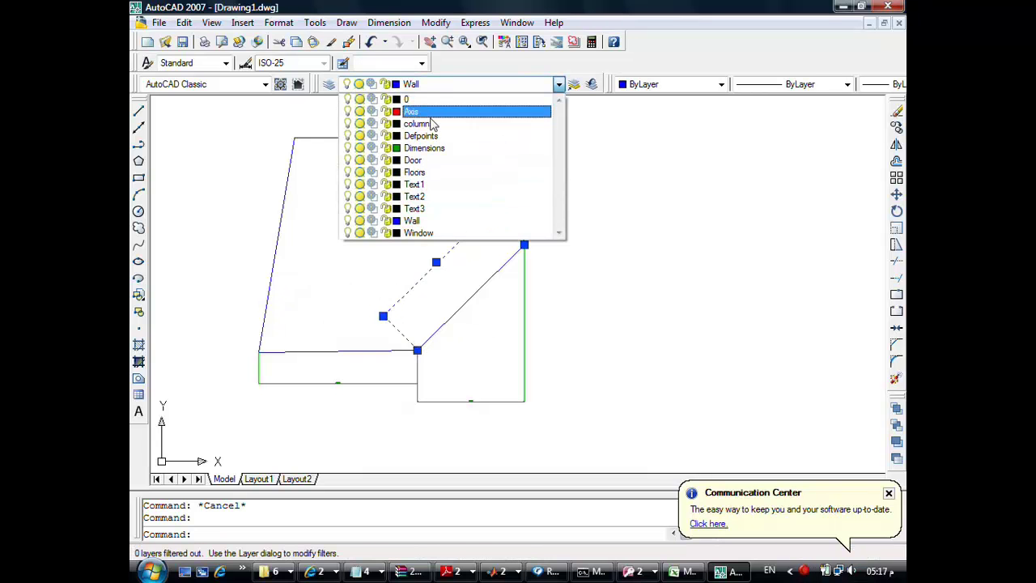
{"action": "left_click", "coordinate": [424, 147]}
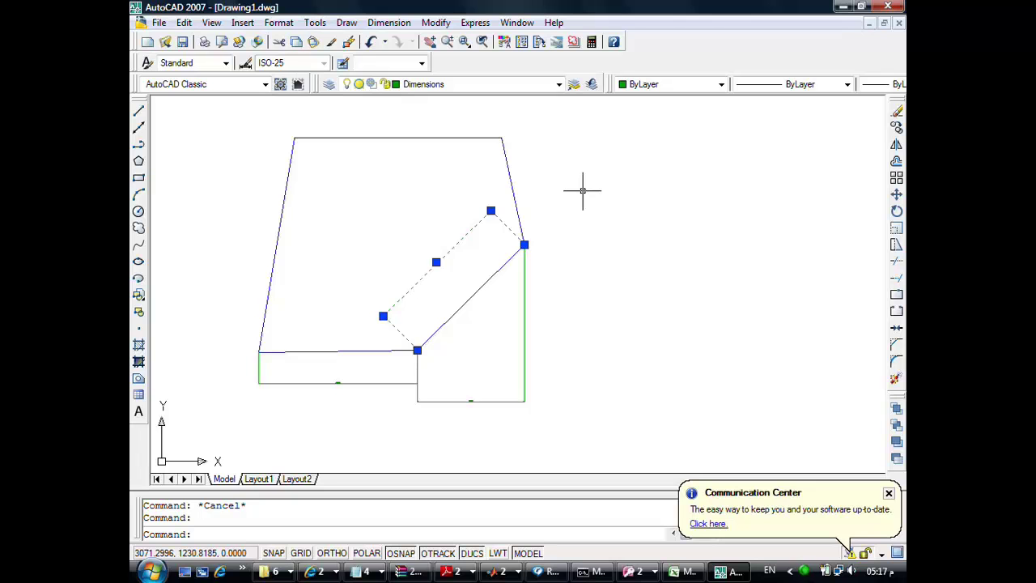
{"action": "key", "text": "Escape"}
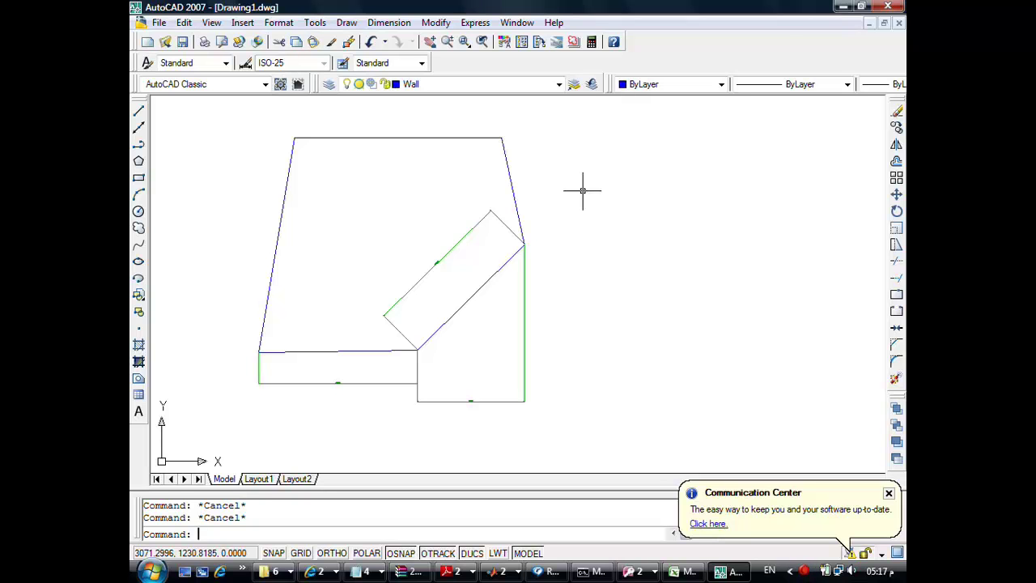
Erase the aligned dimension, the lower-right dimension and the diagonal edge
{"action": "left_click", "coordinate": [381, 382]}
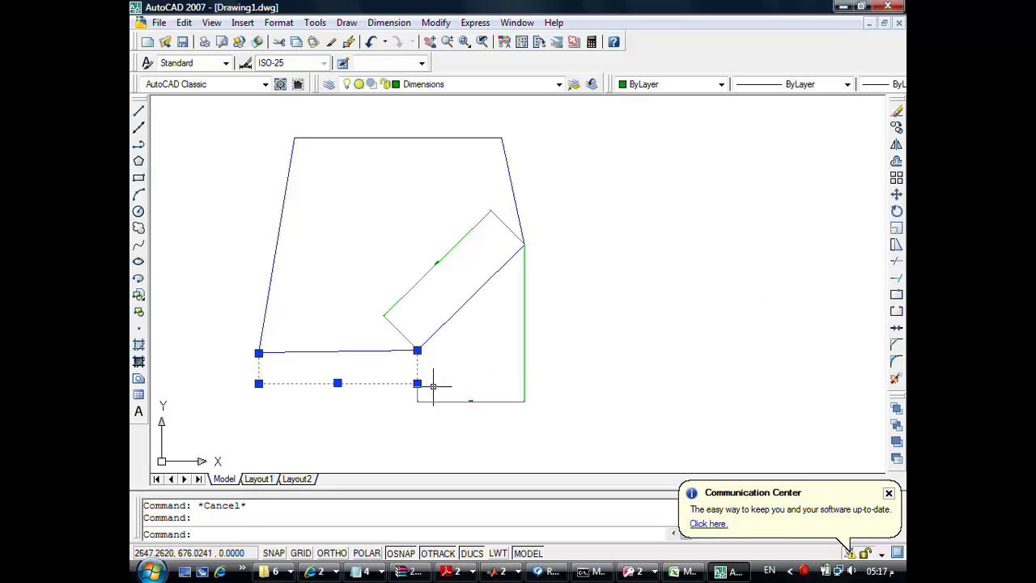
{"action": "left_click", "coordinate": [444, 401]}
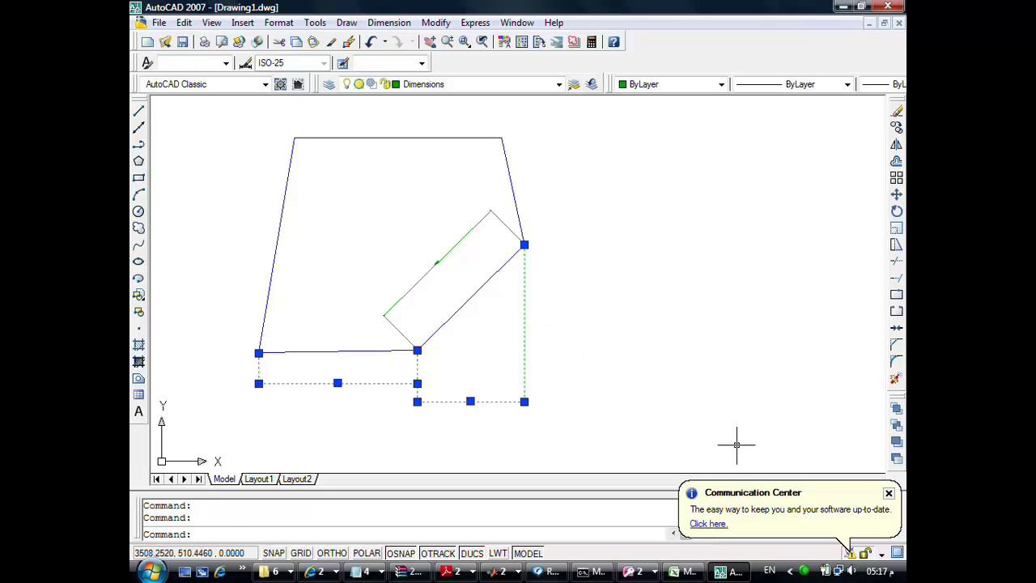
{"action": "key", "text": "Escape"}
{"action": "key", "text": "Escape"}
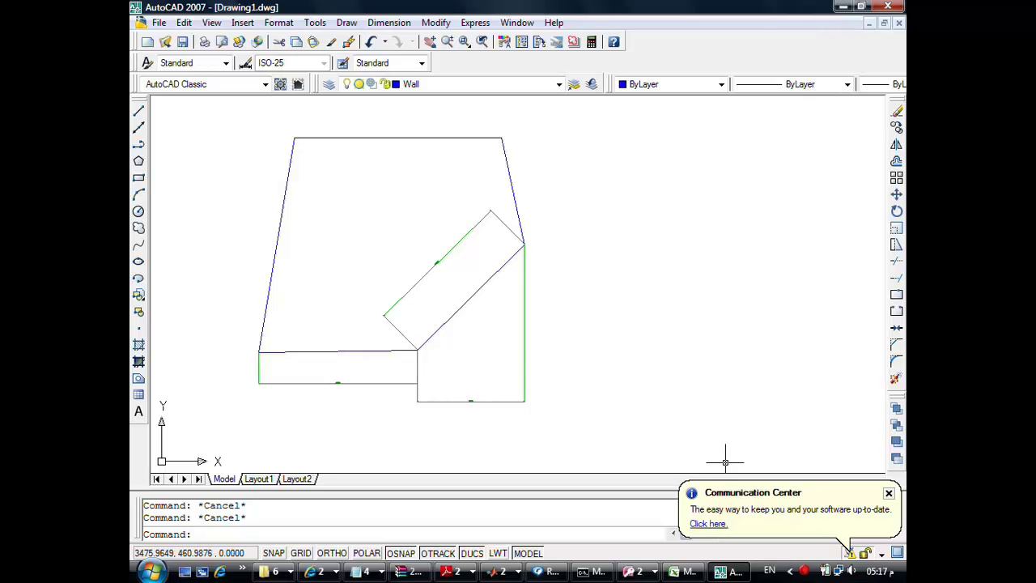
{"action": "type", "text": "e"}
{"action": "key", "text": "Return"}
{"action": "left_click", "coordinate": [444, 256]}
{"action": "key", "text": "Return"}
{"action": "key", "text": "Return"}
{"action": "left_click", "coordinate": [510, 400]}
{"action": "key", "text": "Delete"}
{"action": "left_click", "coordinate": [474, 289]}
{"action": "key", "text": "Delete"}
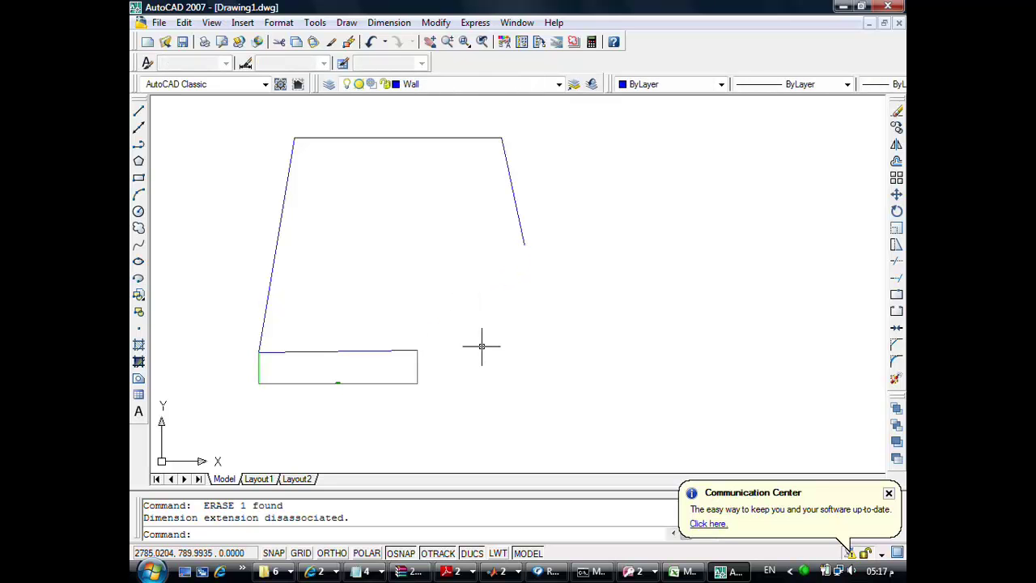
{"action": "type", "text": "l"}
Draw a new lower-right edge with two rectangular notches, closing the outline at the upper-right corner
{"action": "key", "text": "Return"}
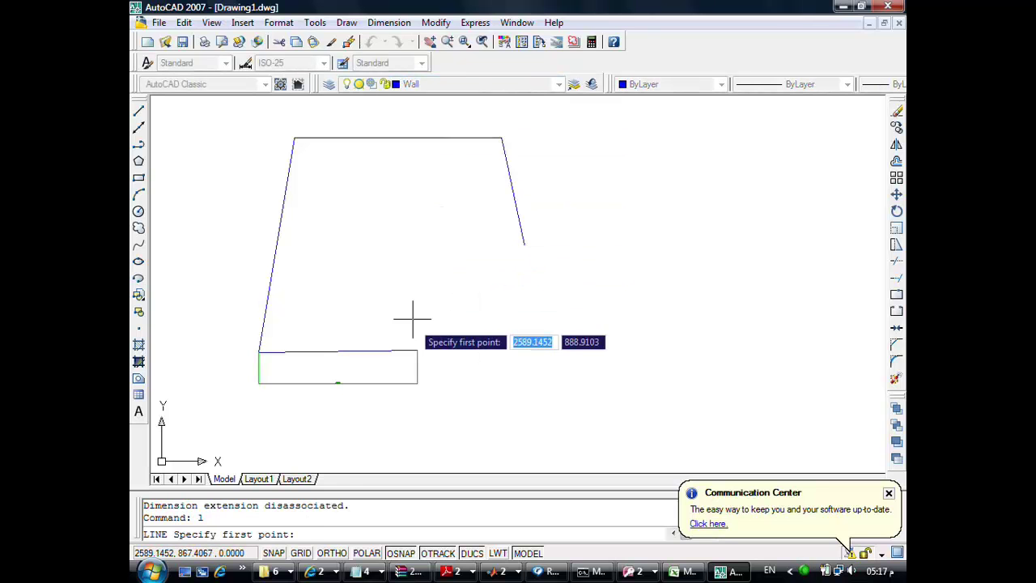
{"action": "left_click", "coordinate": [419, 350]}
{"action": "left_click", "coordinate": [418, 305]}
{"action": "left_click", "coordinate": [455, 305]}
{"action": "left_click", "coordinate": [456, 350]}
{"action": "left_click", "coordinate": [505, 350]}
{"action": "left_click", "coordinate": [506, 305]}
{"action": "left_click", "coordinate": [555, 305]}
{"action": "left_click", "coordinate": [555, 352]}
{"action": "left_click", "coordinate": [617, 345]}
{"action": "left_click", "coordinate": [581, 252]}
{"action": "left_click", "coordinate": [523, 243]}
{"action": "key", "text": "Return"}
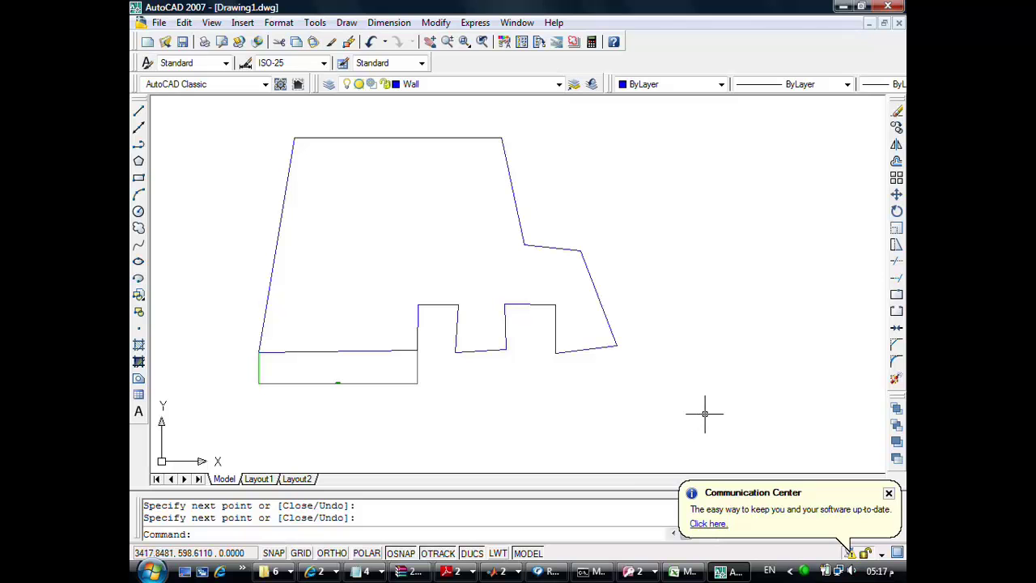
Erase the leftover bottom dimension and make Dimensions the current layer
{"action": "type", "text": "e"}
{"action": "key", "text": "Return"}
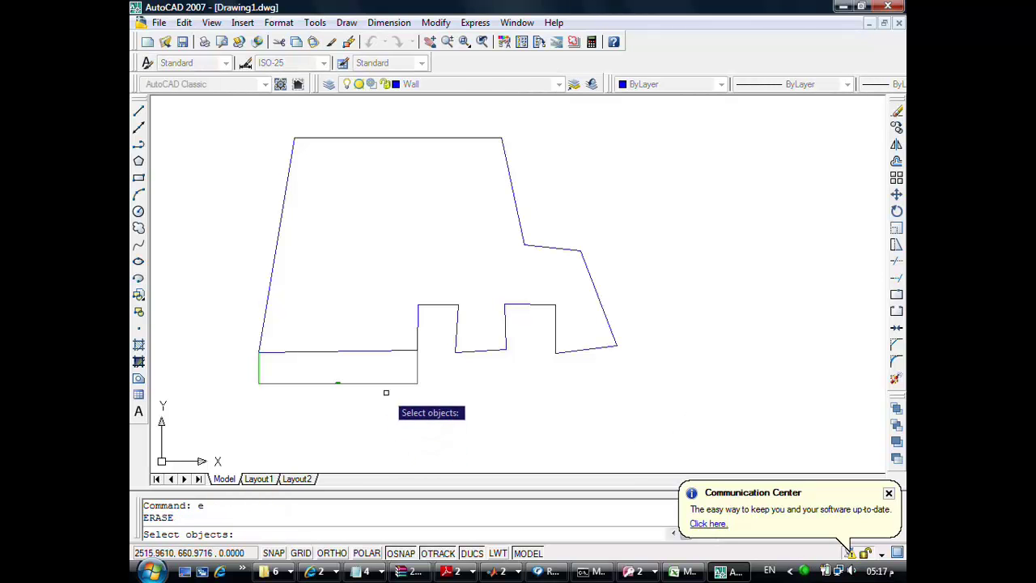
{"action": "left_click", "coordinate": [386, 383]}
{"action": "key", "text": "Return"}
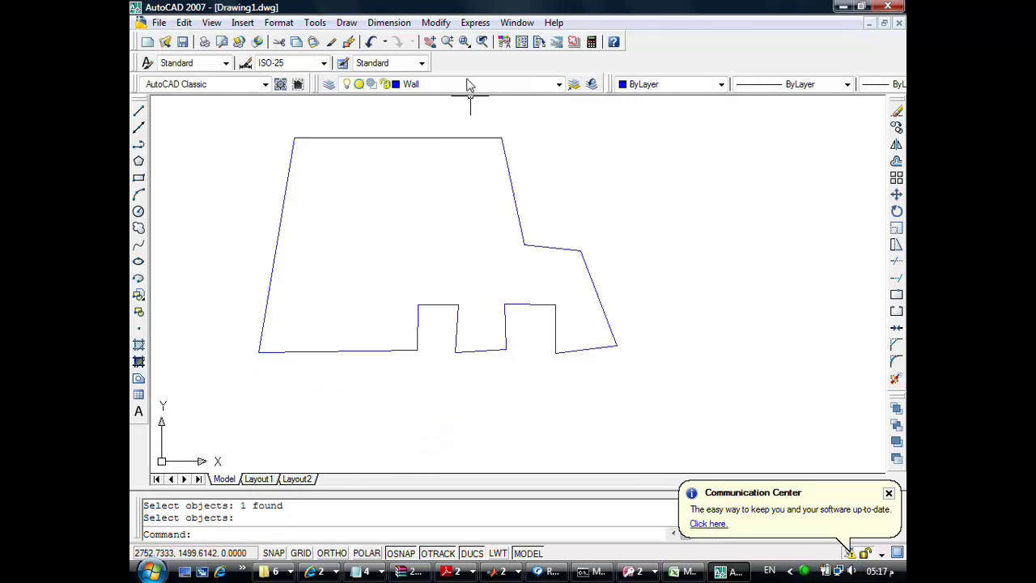
{"action": "left_click", "coordinate": [469, 84]}
{"action": "left_click", "coordinate": [439, 144]}
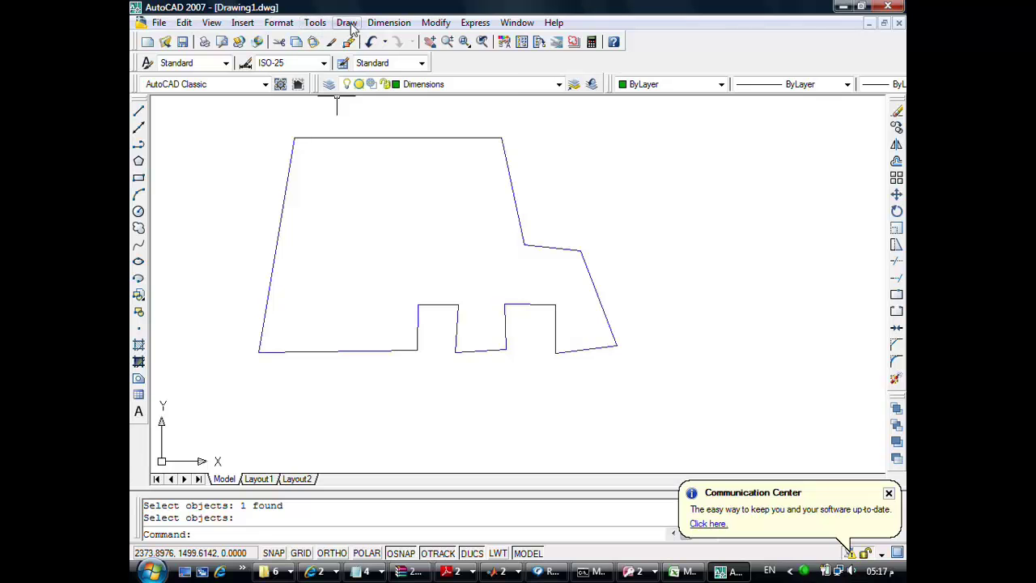
Add a 449.79 linear dimension from the outline's bottom-left corner to the first notch corner
{"action": "left_click", "coordinate": [390, 23]}
{"action": "left_click", "coordinate": [383, 65]}
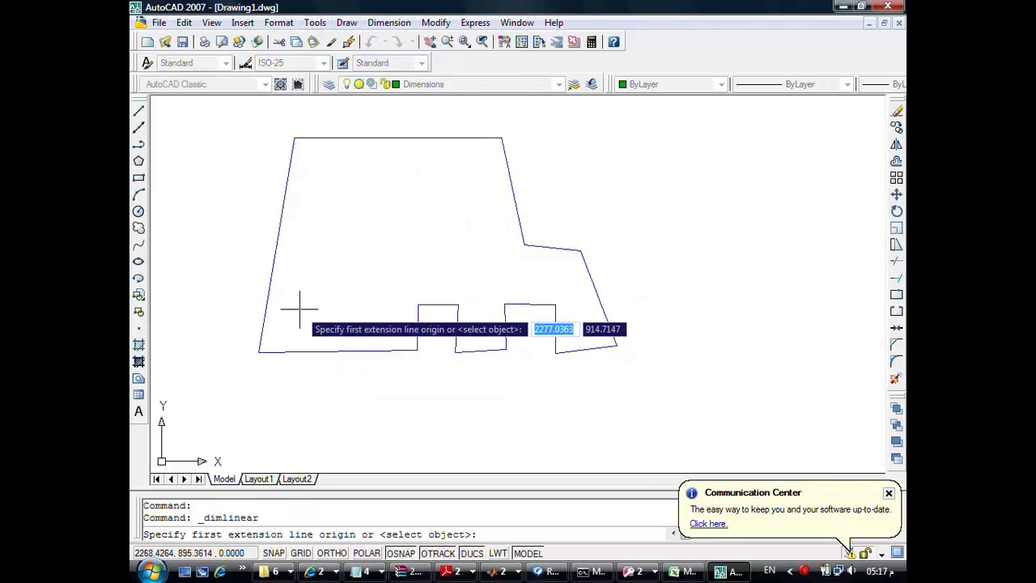
{"action": "left_click", "coordinate": [258, 352]}
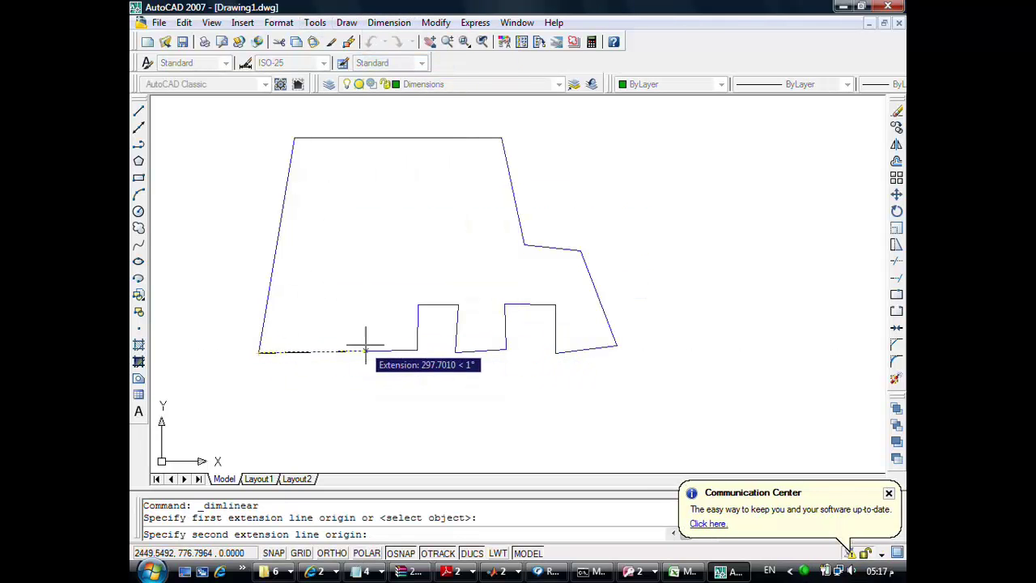
{"action": "left_click", "coordinate": [418, 351]}
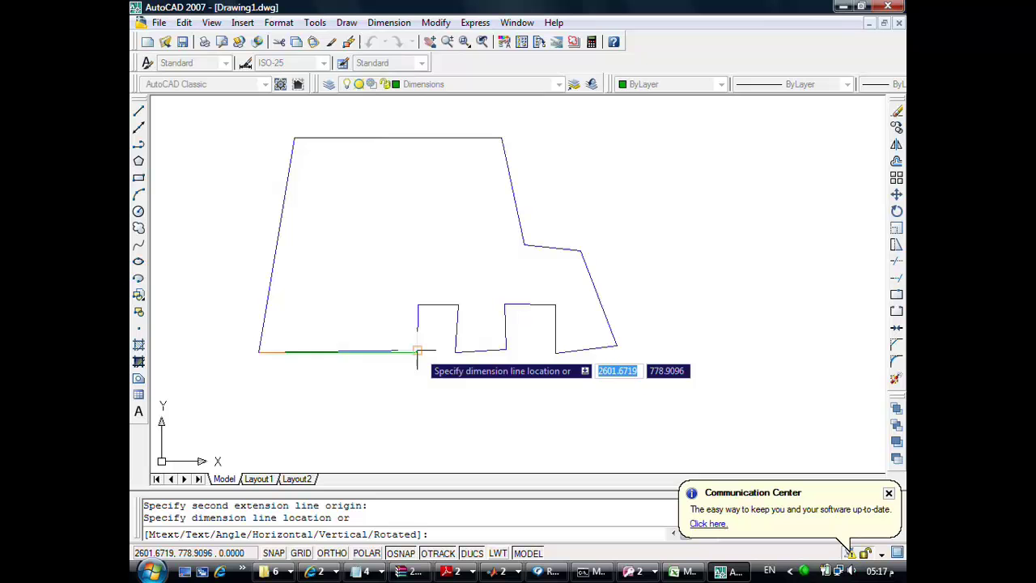
{"action": "left_click", "coordinate": [354, 374]}
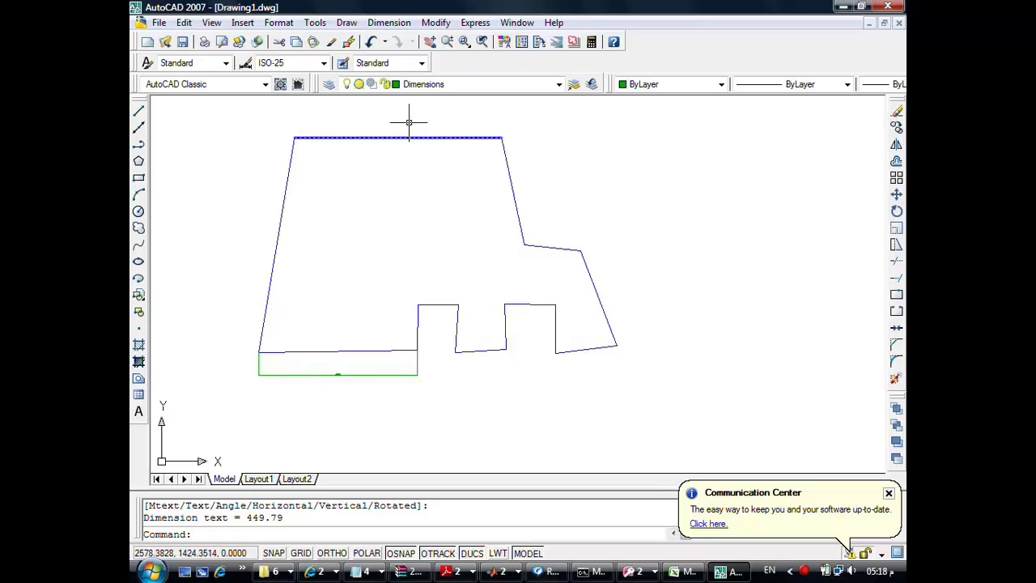
Continue the dimension chain across the notch corners, then undo the chain with U
{"action": "left_click", "coordinate": [399, 24]}
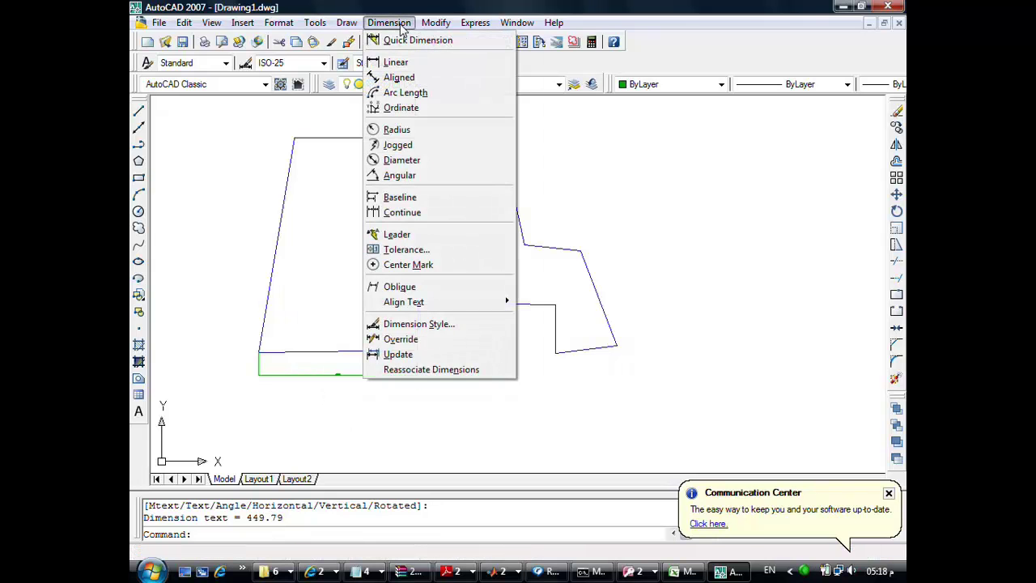
{"action": "left_click", "coordinate": [420, 215]}
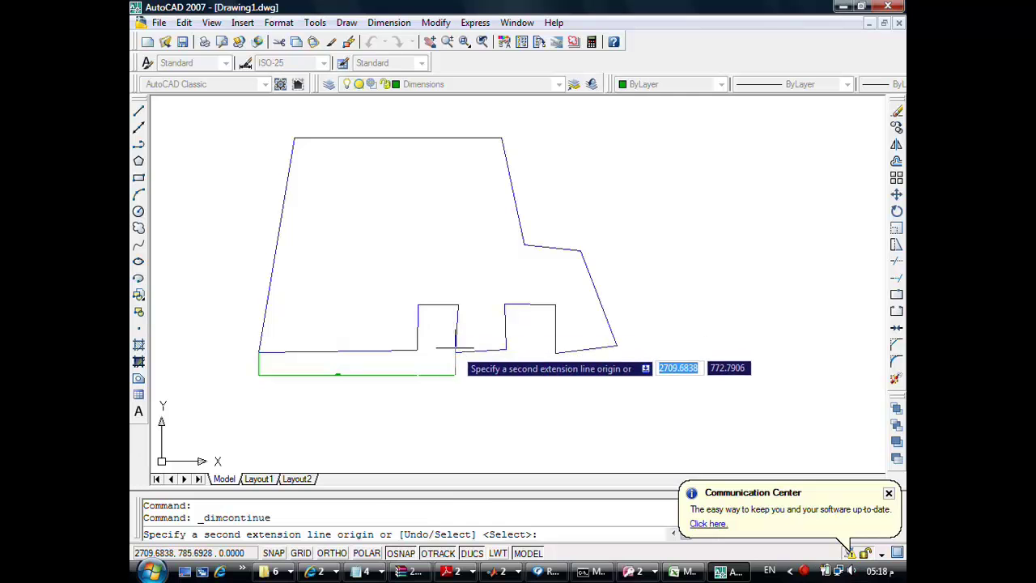
{"action": "left_click", "coordinate": [456, 351]}
{"action": "left_click", "coordinate": [506, 349]}
{"action": "left_click", "coordinate": [555, 352]}
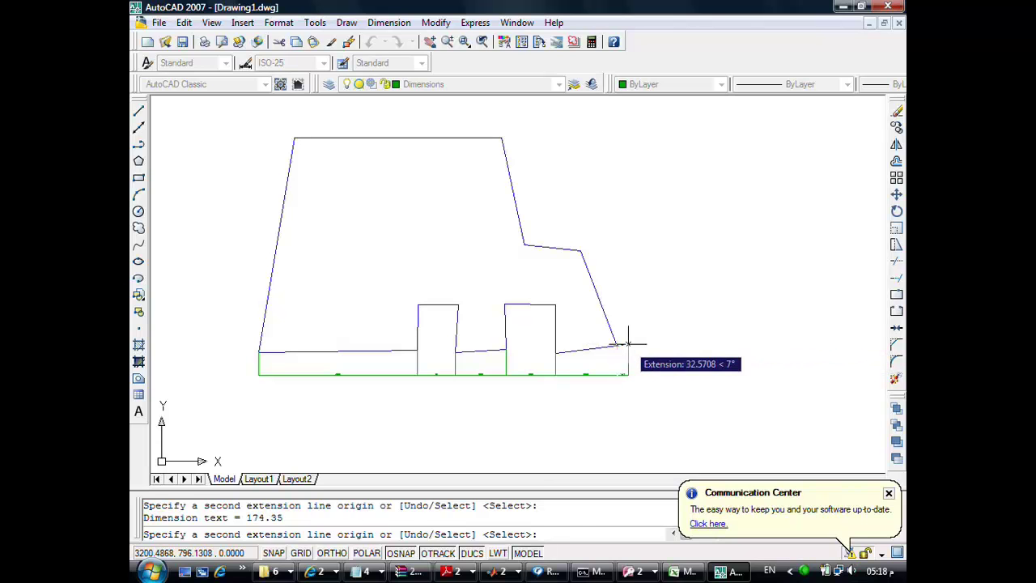
{"action": "key", "text": "Escape"}
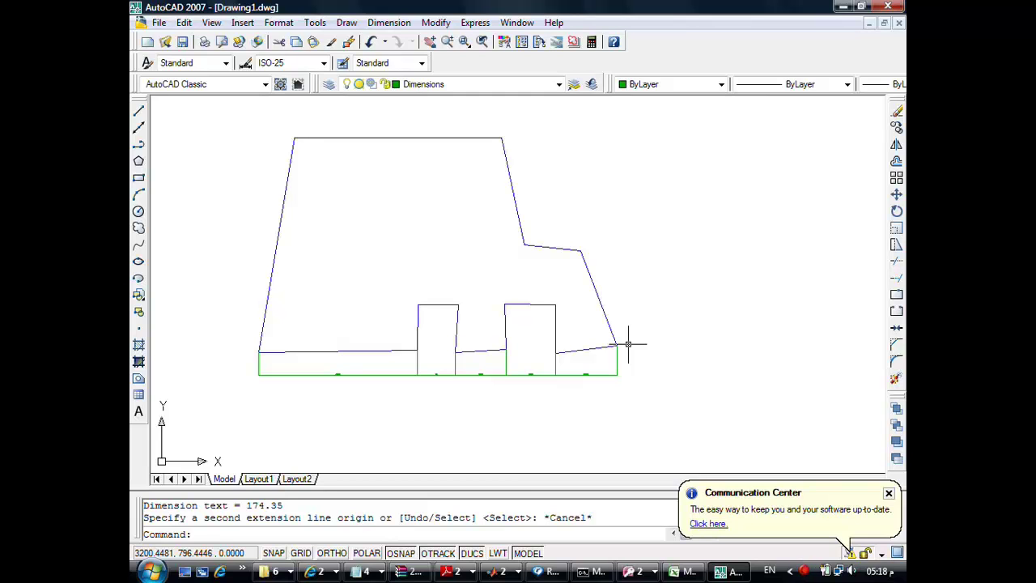
{"action": "type", "text": "u"}
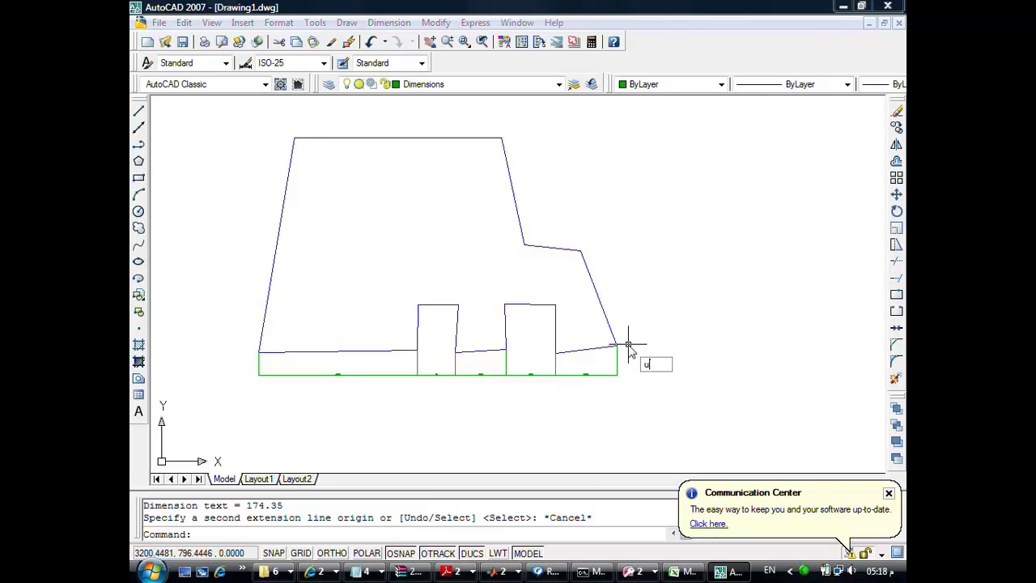
{"action": "key", "text": "Return"}
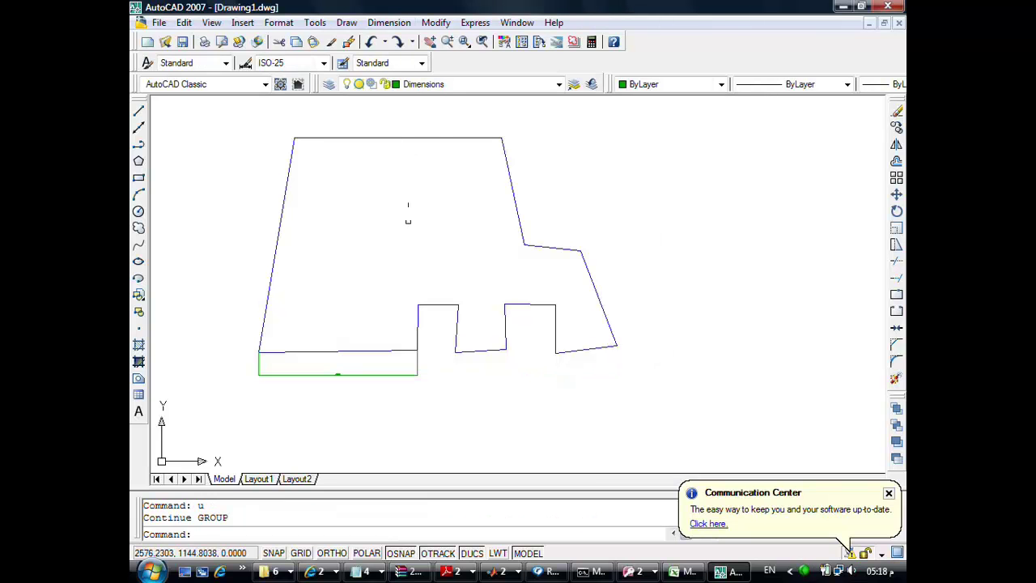
Start a baseline dimension from the 449.79 dimension, then cancel it
{"action": "left_click", "coordinate": [390, 23]}
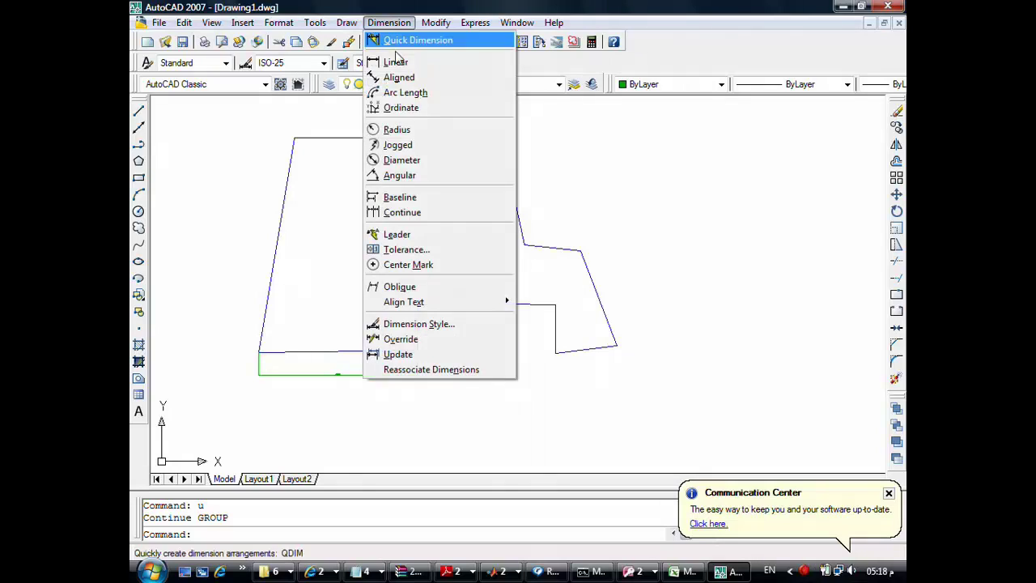
{"action": "left_click", "coordinate": [433, 196]}
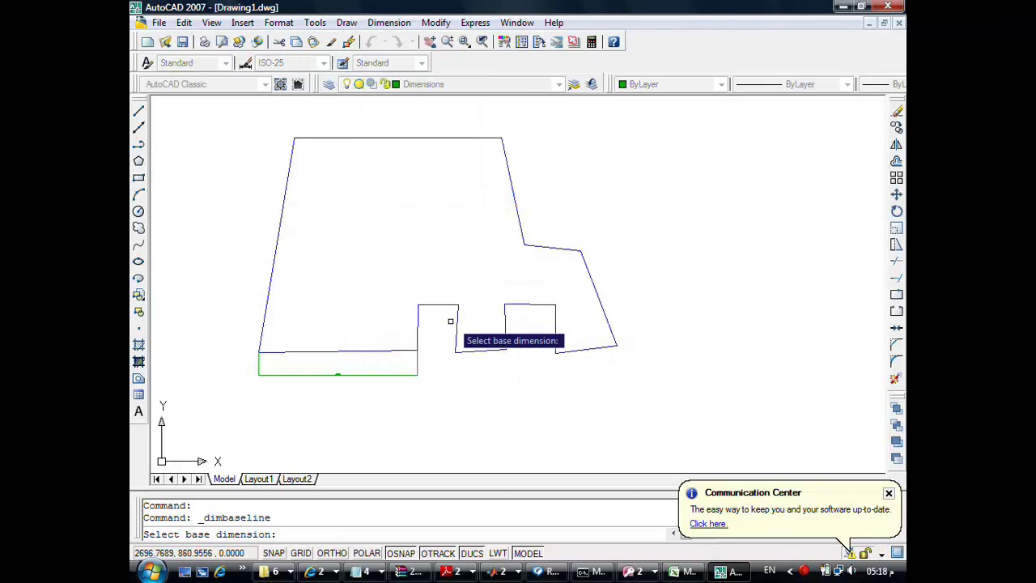
{"action": "left_click", "coordinate": [355, 375]}
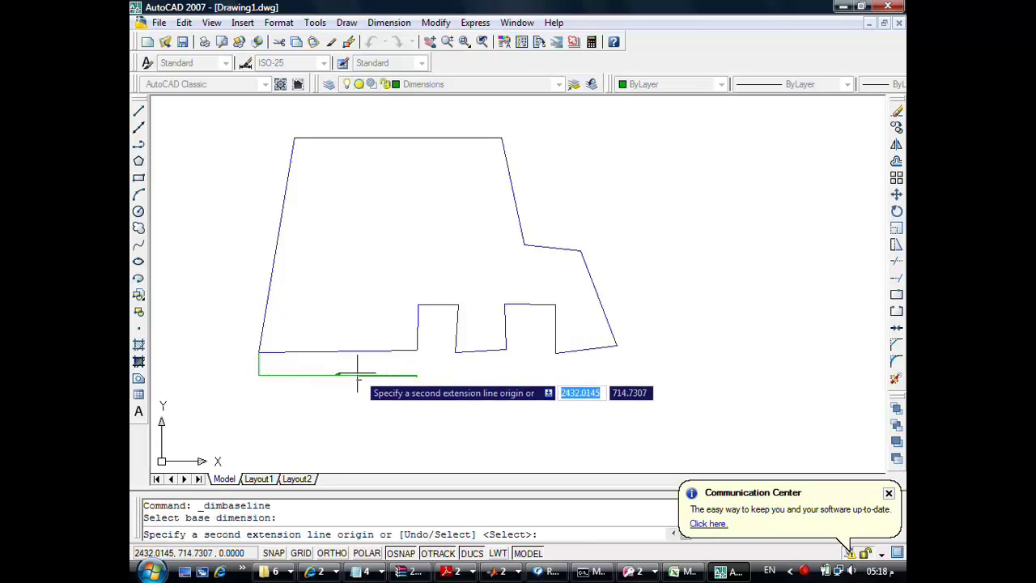
{"action": "key", "text": "Escape"}
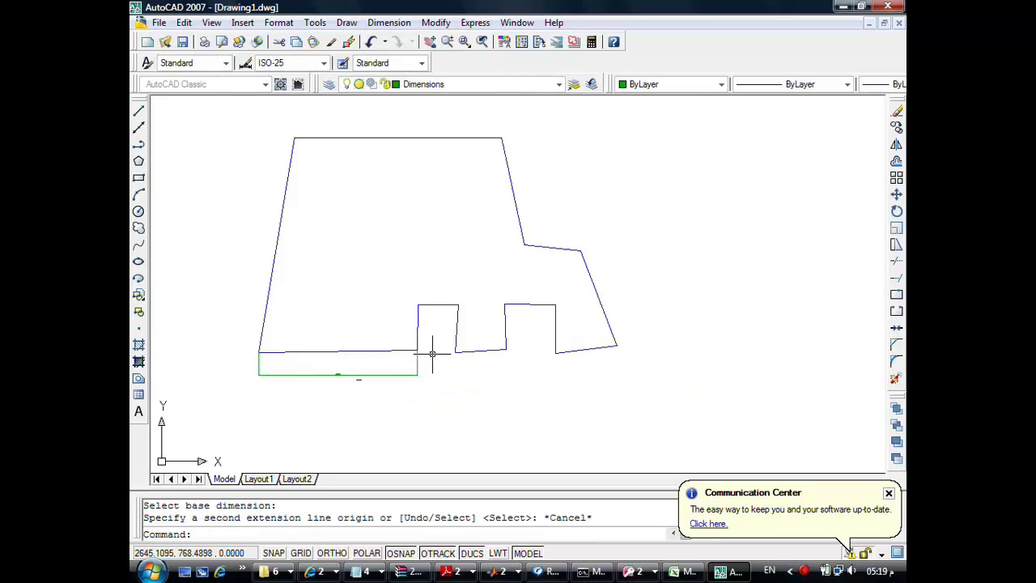
Erase the 449.79 linear dimension
{"action": "type", "text": "e"}
{"action": "key", "text": "Return"}
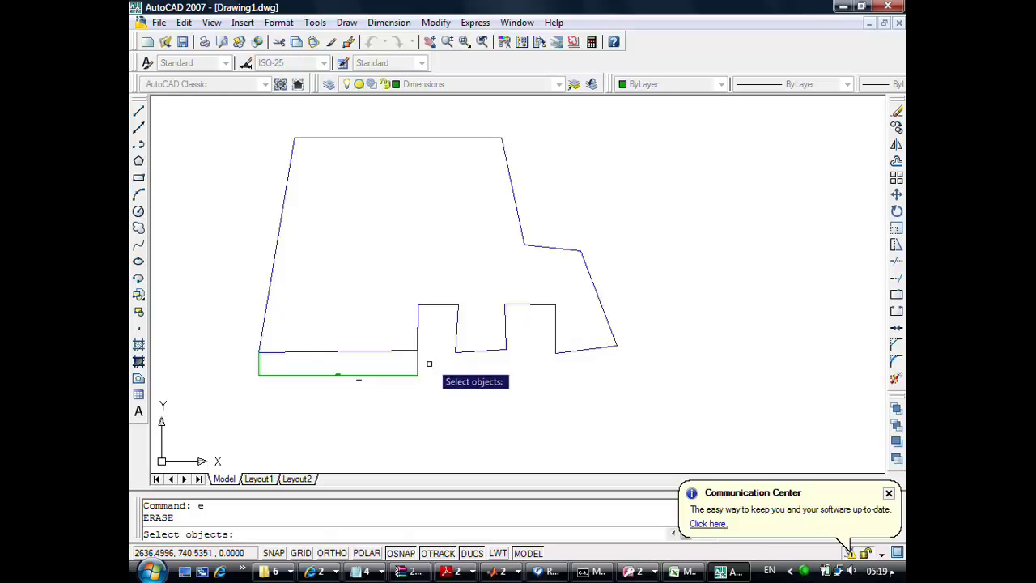
{"action": "left_click", "coordinate": [396, 374]}
{"action": "key", "text": "Return"}
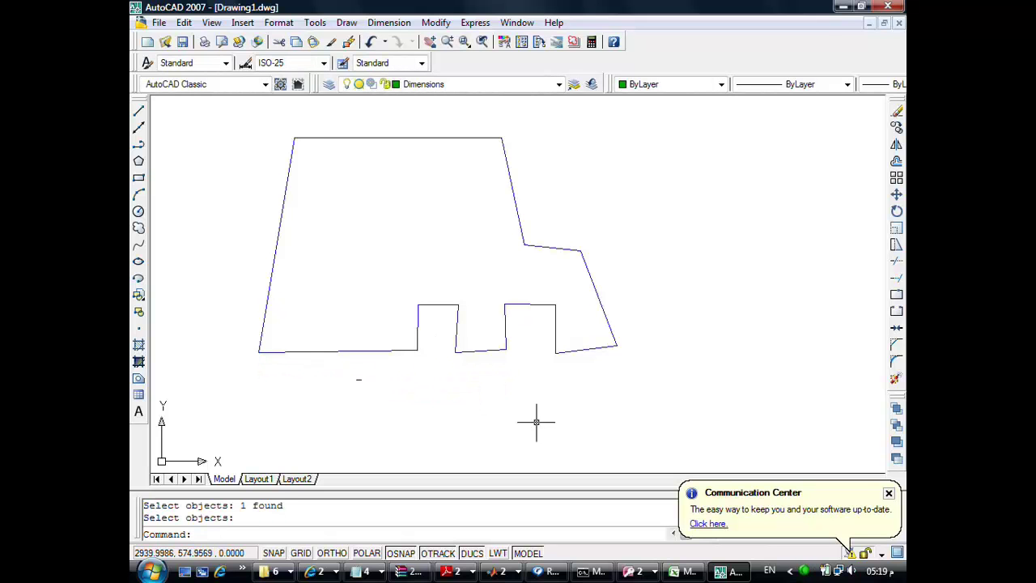
{"action": "middle_click_drag", "start_coordinate": [438, 357], "coordinate": [443, 342]}
{"action": "scroll", "coordinate": [447, 338], "scroll_direction": "down", "scroll_amount": 2}
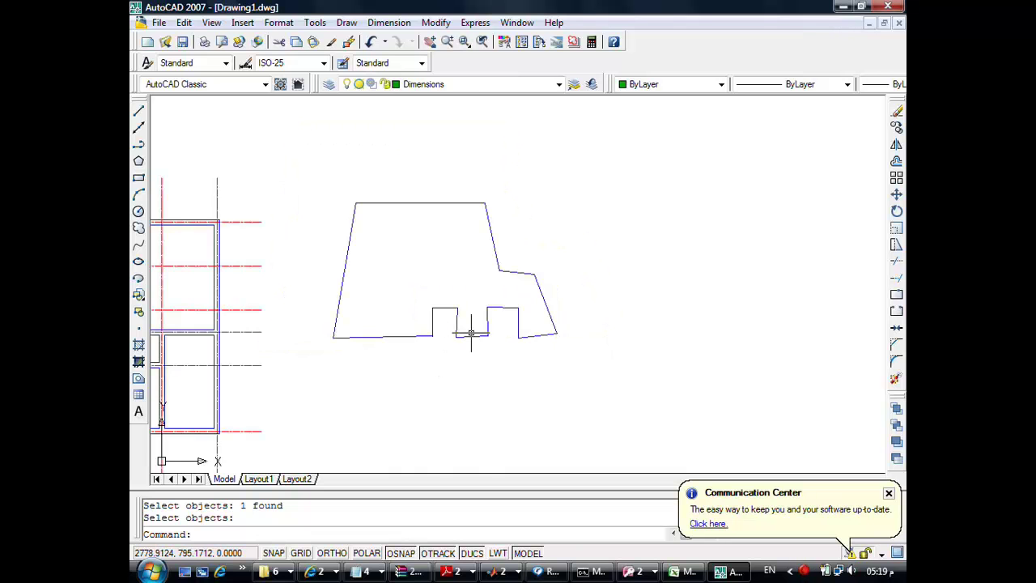
Add a 449.78 linear dimension from the bottom-left corner to the notch corner
{"action": "left_click", "coordinate": [389, 23]}
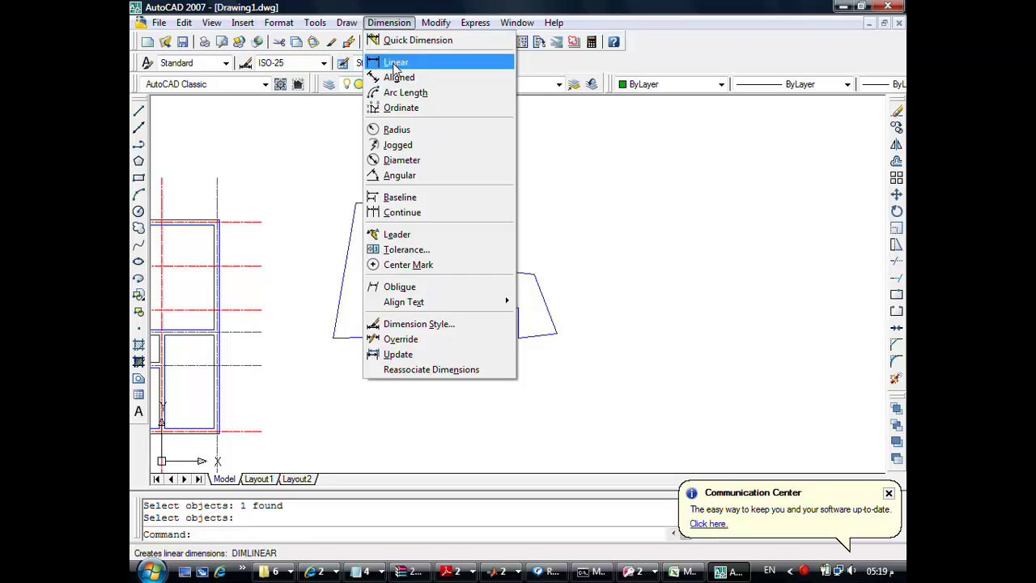
{"action": "left_click", "coordinate": [395, 64]}
{"action": "left_click", "coordinate": [334, 337]}
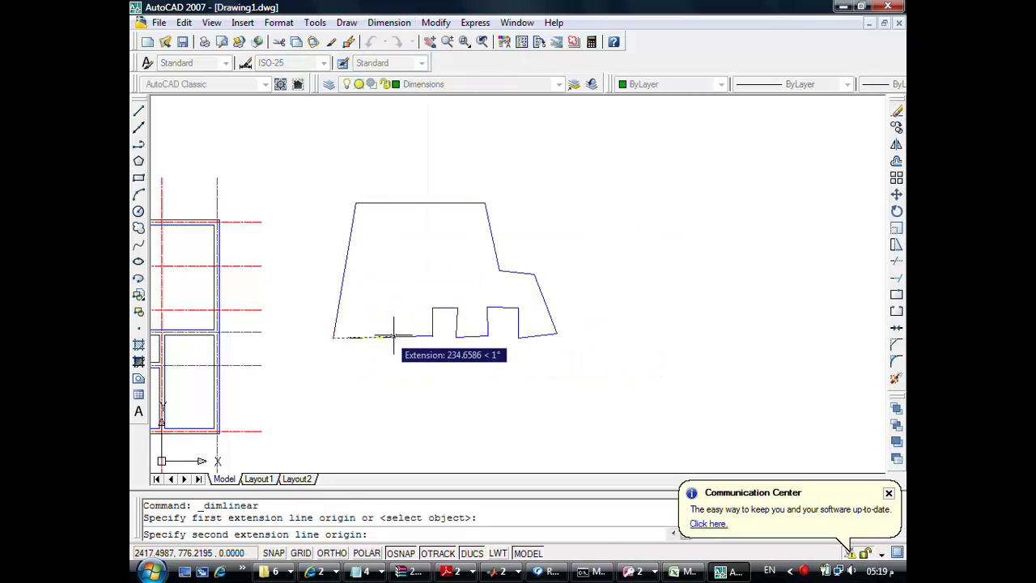
{"action": "left_click", "coordinate": [433, 336]}
{"action": "left_click", "coordinate": [402, 374]}
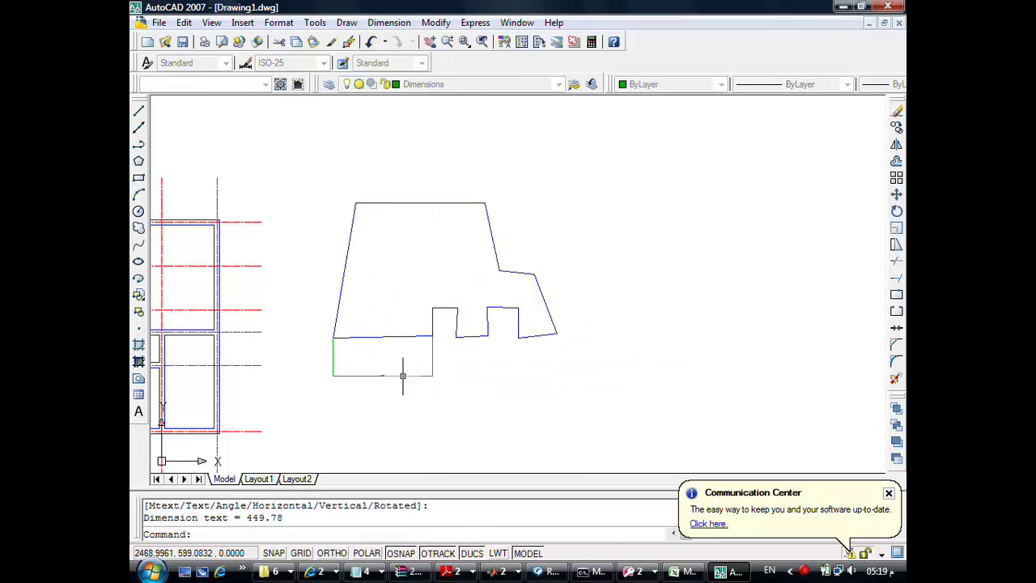
Add baseline dimensions 557.79, 841.91 and 1016.26 out to the right corner
{"action": "left_click", "coordinate": [390, 23]}
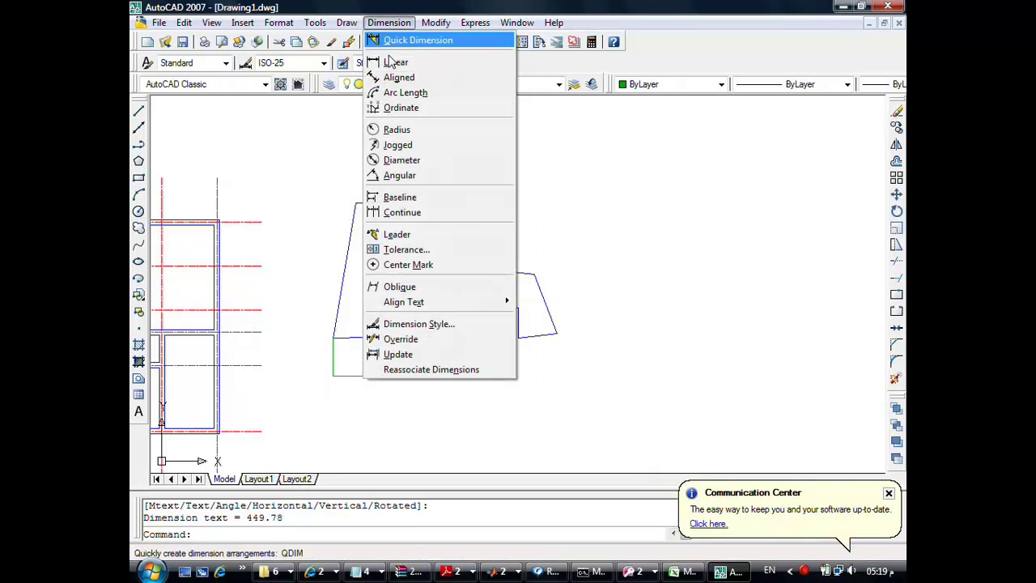
{"action": "left_click", "coordinate": [404, 198]}
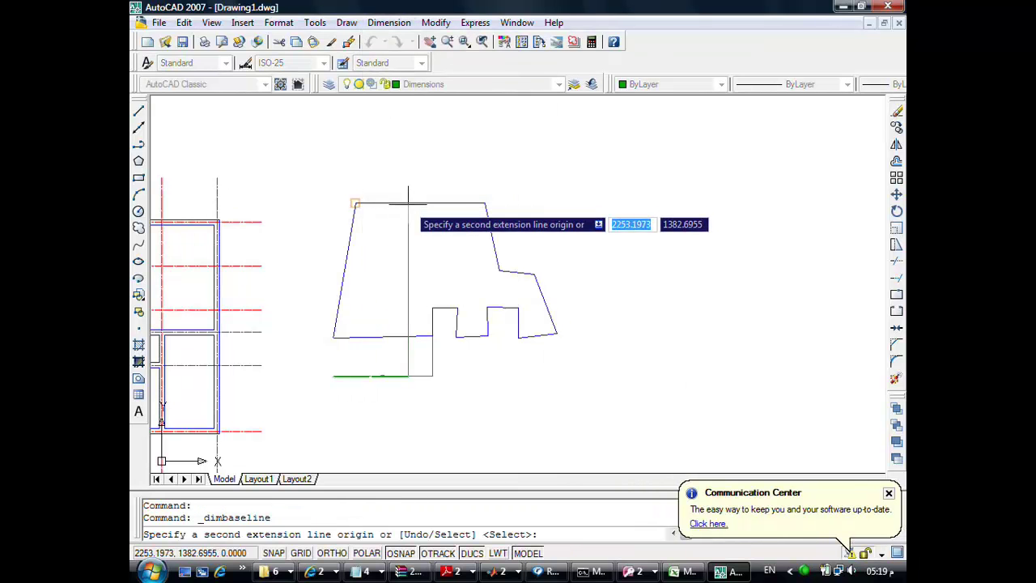
{"action": "left_click", "coordinate": [486, 336]}
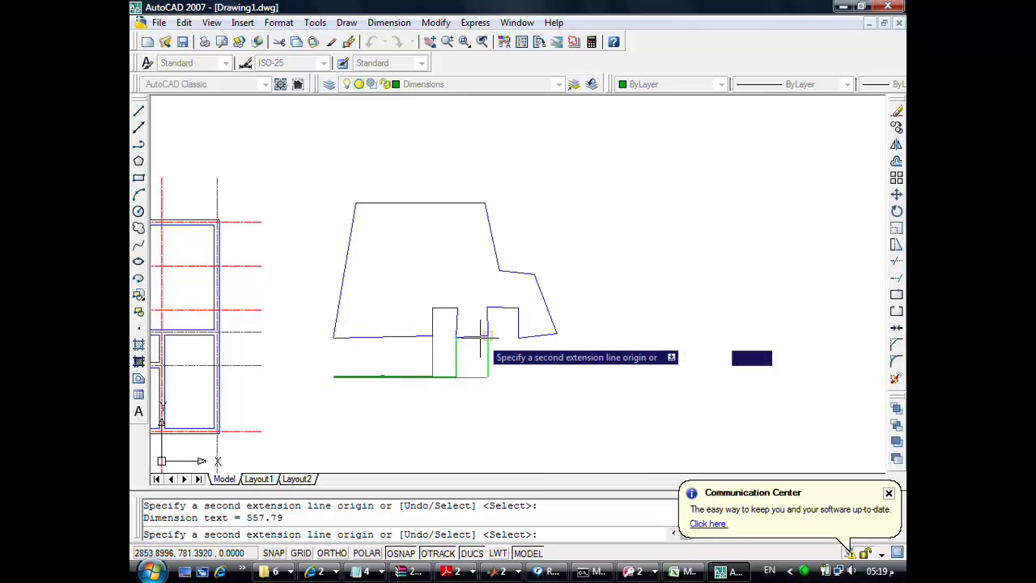
{"action": "left_click", "coordinate": [519, 336]}
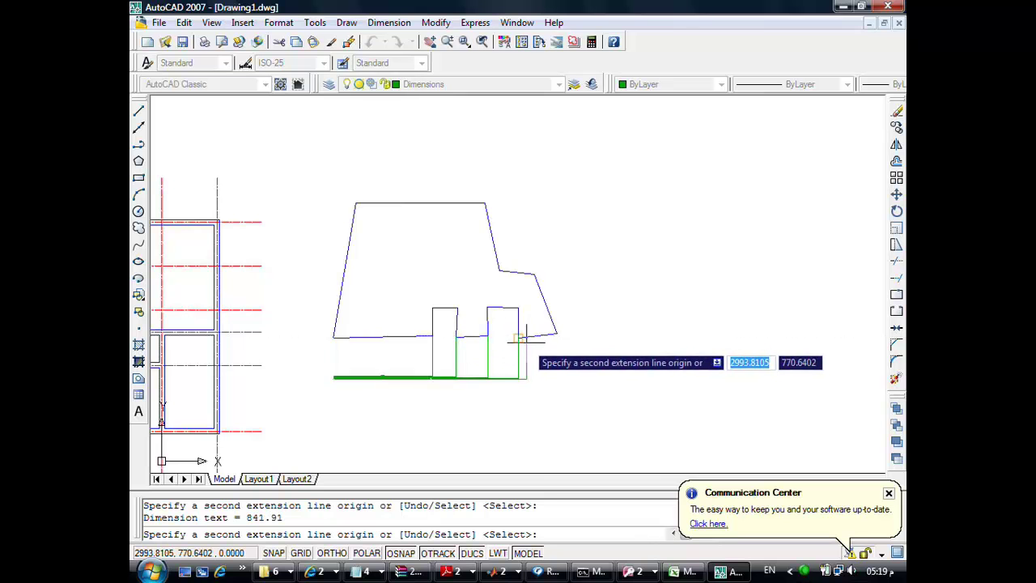
{"action": "left_click", "coordinate": [556, 333]}
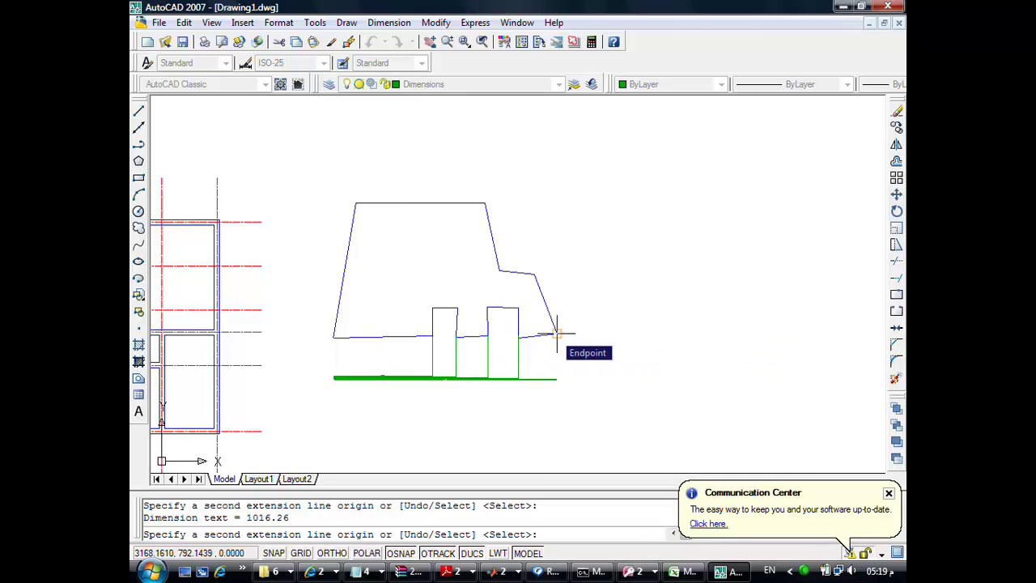
{"action": "key", "text": "Escape"}
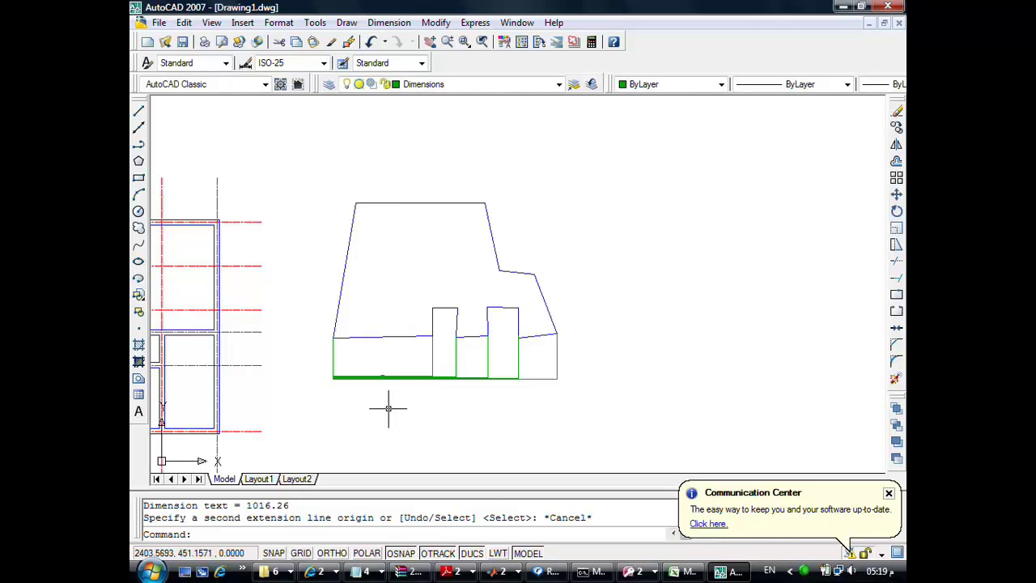
{"action": "scroll", "coordinate": [388, 408], "scroll_direction": "up", "scroll_amount": 5}
{"action": "scroll", "coordinate": [381, 386], "scroll_direction": "up", "scroll_amount": 5}
{"action": "scroll", "coordinate": [359, 331], "scroll_direction": "up", "scroll_amount": 3}
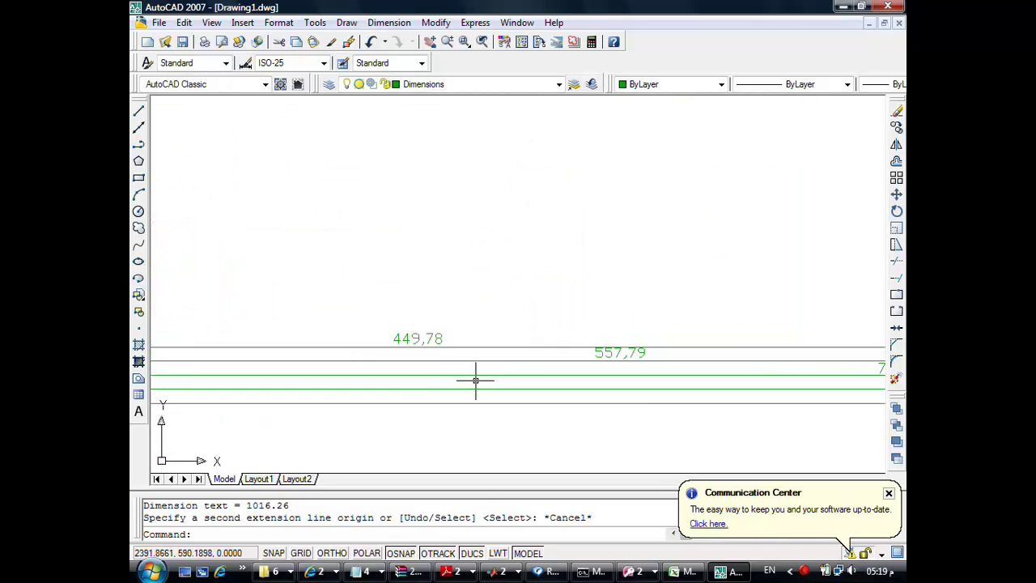
{"action": "scroll", "coordinate": [475, 381], "scroll_direction": "down", "scroll_amount": 2}
{"action": "scroll", "coordinate": [467, 288], "scroll_direction": "down", "scroll_amount": 1}
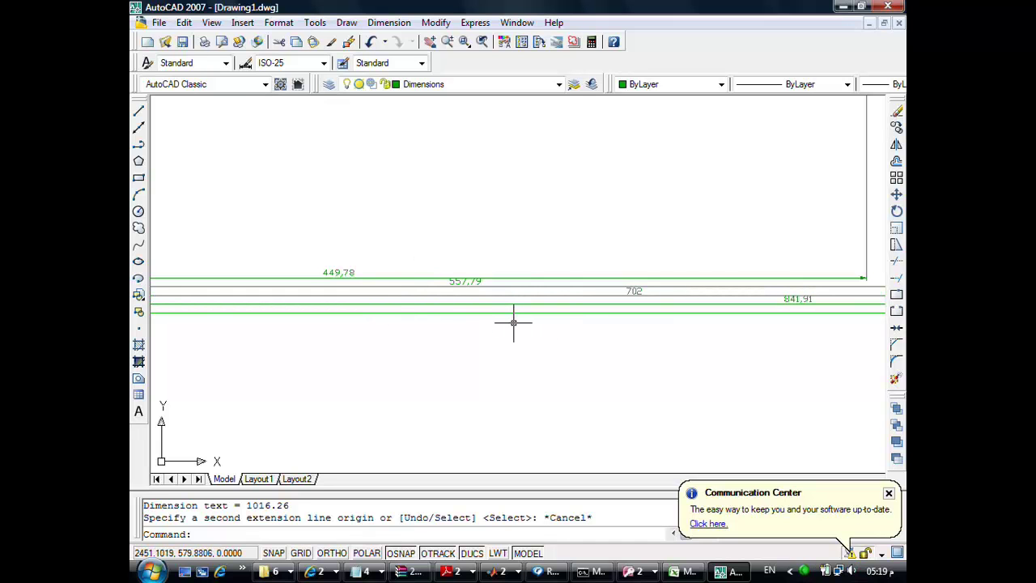
{"action": "middle_click_drag", "start_coordinate": [620, 345], "coordinate": [266, 271]}
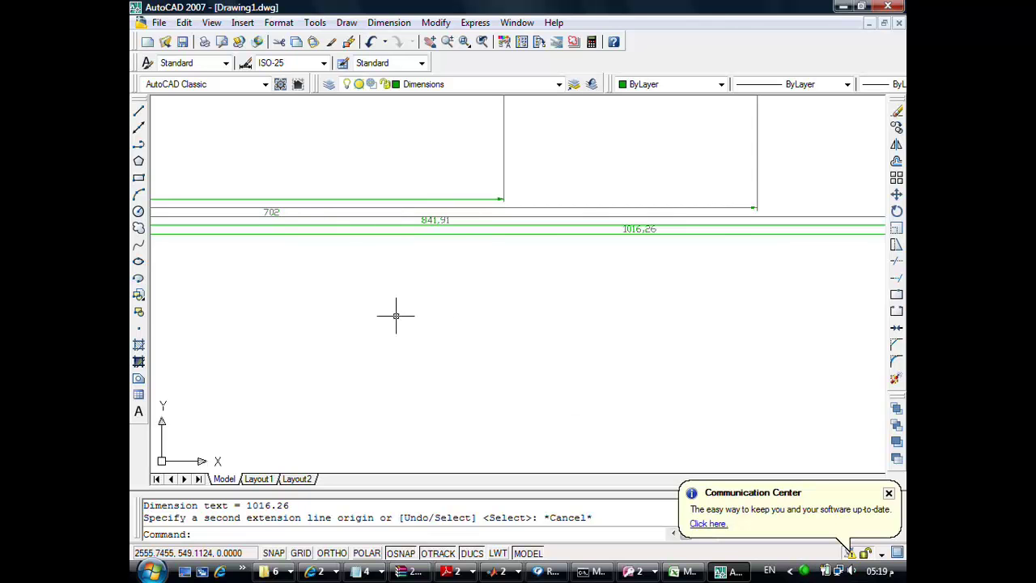
{"action": "middle_click_drag", "start_coordinate": [321, 292], "coordinate": [701, 266]}
{"action": "middle_click_drag", "start_coordinate": [343, 213], "coordinate": [738, 293]}
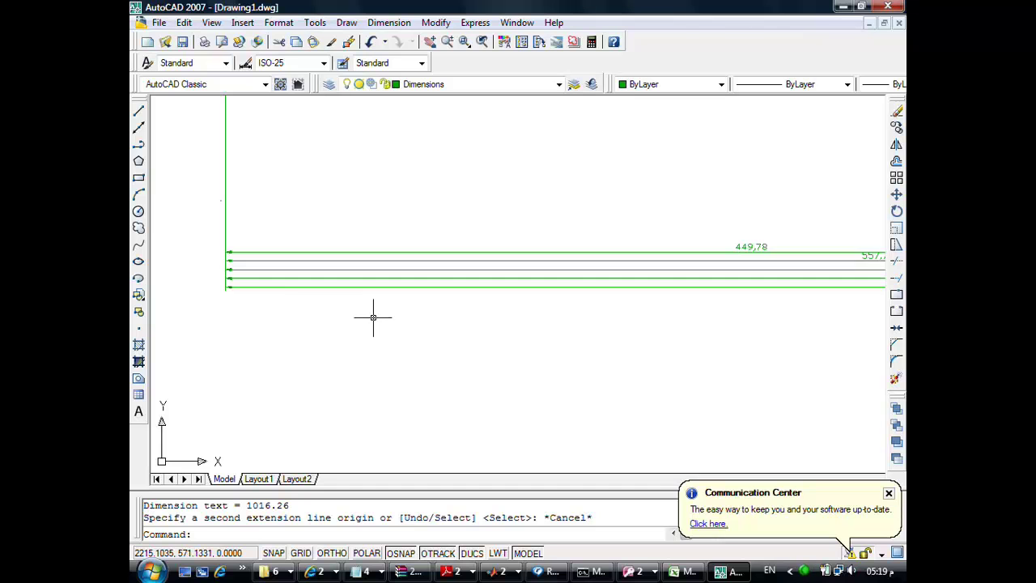
{"action": "scroll", "coordinate": [370, 316], "scroll_direction": "down", "scroll_amount": 2}
{"action": "scroll", "coordinate": [370, 316], "scroll_direction": "down", "scroll_amount": 2}
{"action": "scroll", "coordinate": [365, 312], "scroll_direction": "down", "scroll_amount": 2}
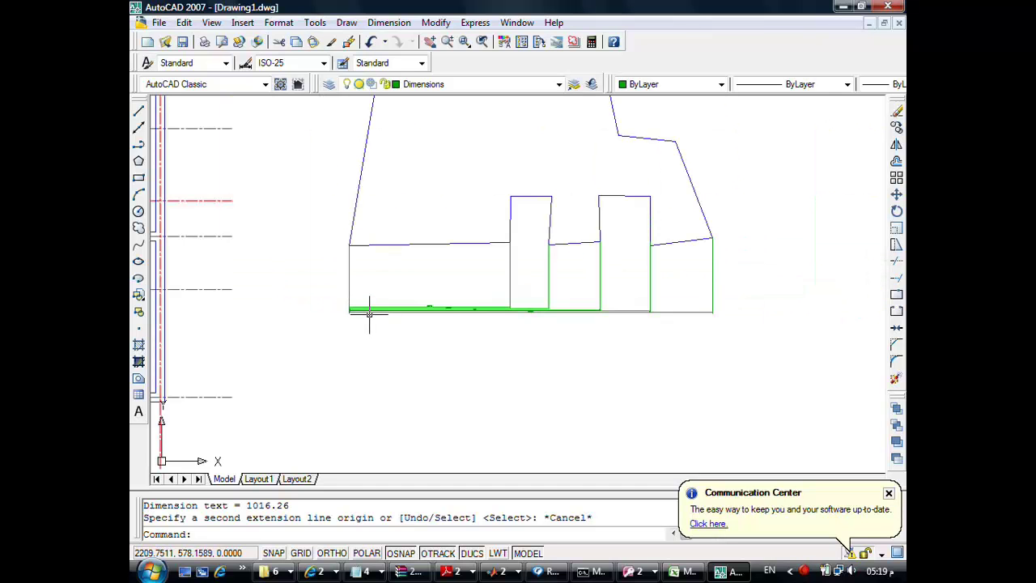
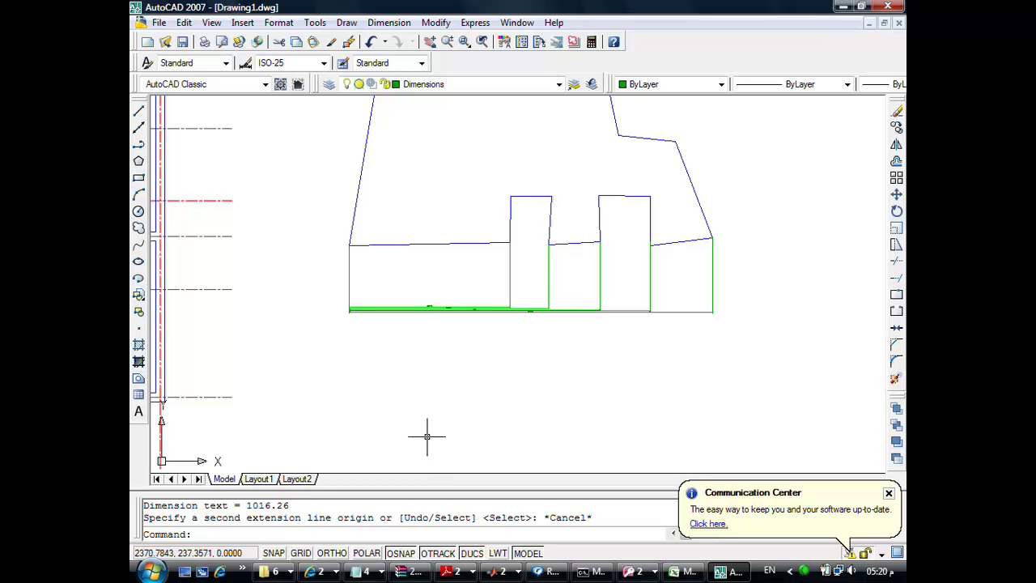
Reframe the view so the whole building elevation sits centred on screen
{"action": "scroll", "coordinate": [581, 249], "scroll_direction": "down", "scroll_amount": 2}
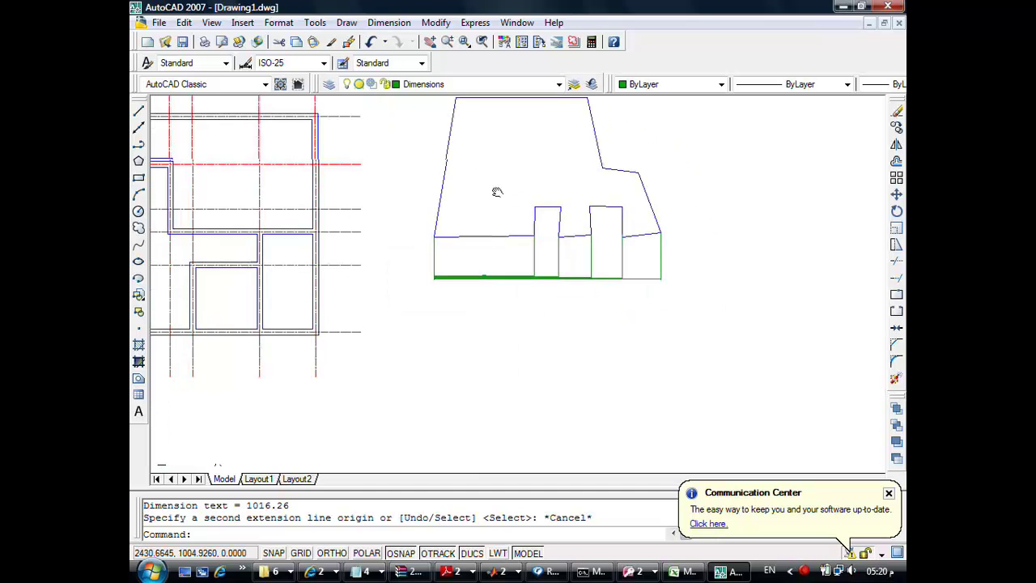
{"action": "middle_click_drag", "start_coordinate": [494, 189], "coordinate": [494, 270]}
{"action": "left_click", "coordinate": [380, 24]}
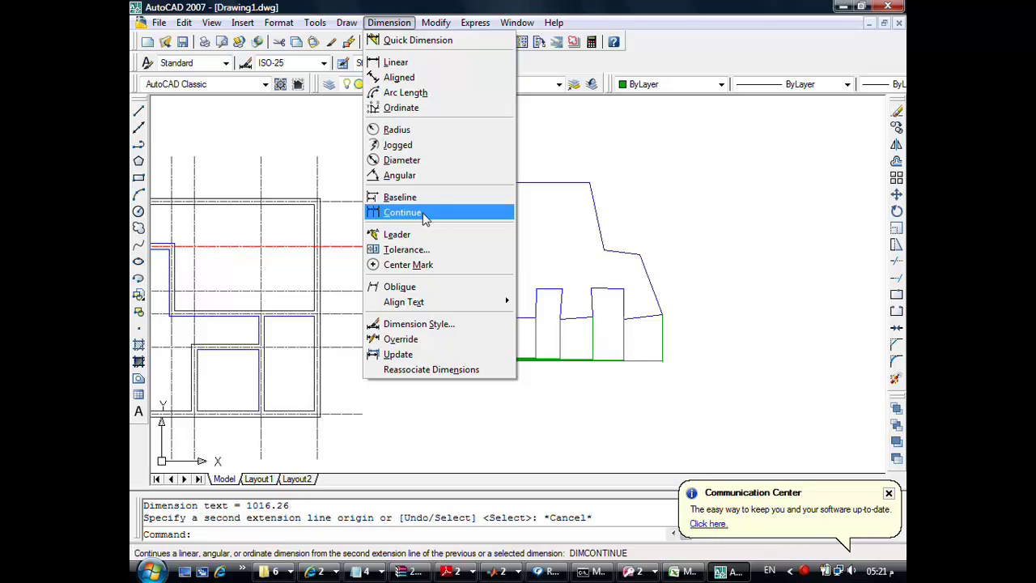
{"action": "left_click", "coordinate": [598, 150]}
{"action": "left_click", "coordinate": [599, 150]}
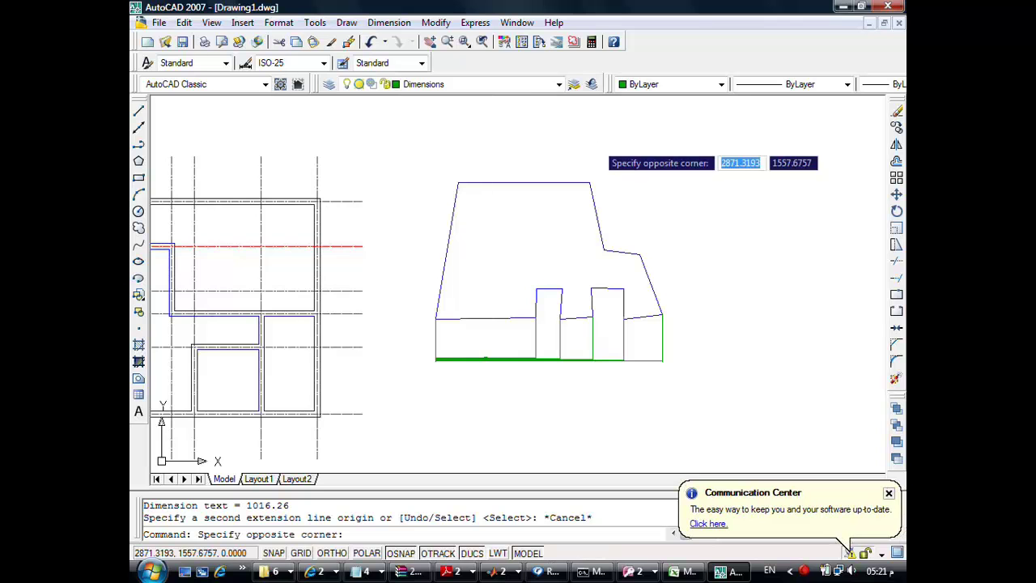
{"action": "key", "text": "Escape"}
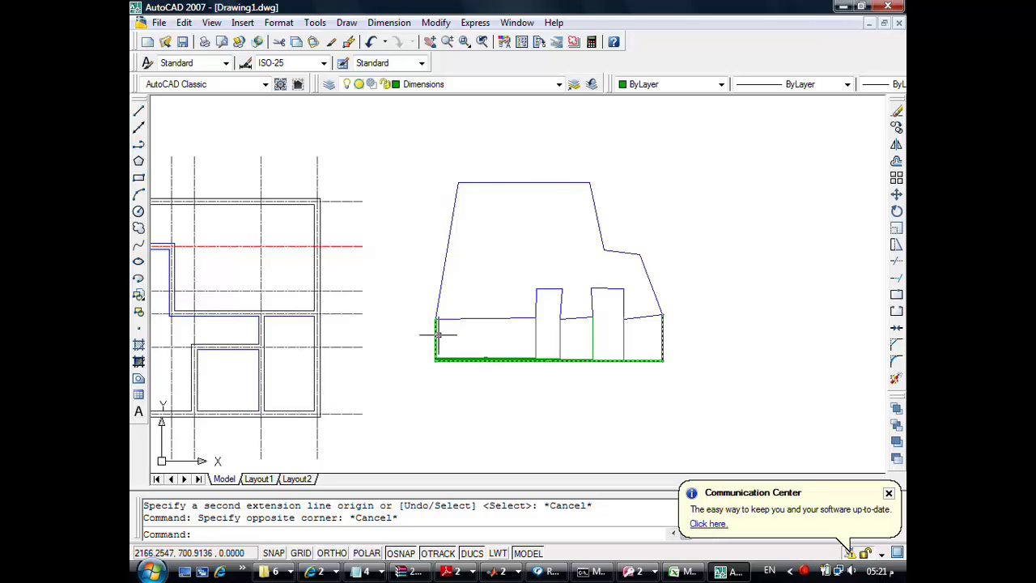
{"action": "scroll", "coordinate": [429, 328], "scroll_direction": "up", "scroll_amount": 5}
{"action": "scroll", "coordinate": [428, 322], "scroll_direction": "up", "scroll_amount": 3}
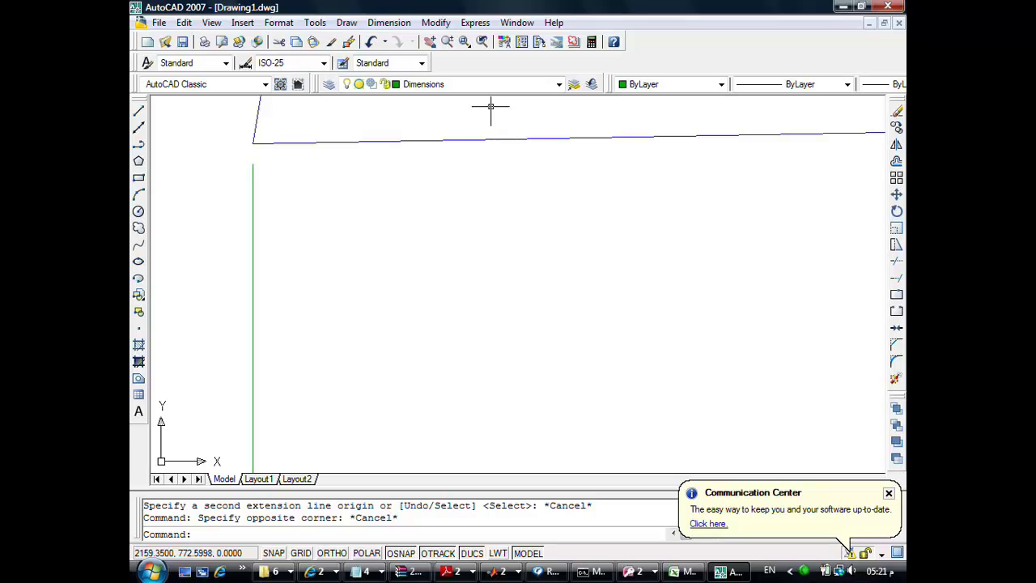
{"action": "middle_click_drag", "start_coordinate": [252, 132], "coordinate": [418, 178]}
{"action": "scroll", "coordinate": [419, 178], "scroll_direction": "down", "scroll_amount": 2}
{"action": "middle_click_drag", "start_coordinate": [494, 188], "coordinate": [342, 374]}
{"action": "scroll", "coordinate": [323, 359], "scroll_direction": "down", "scroll_amount": 2}
{"action": "scroll", "coordinate": [316, 335], "scroll_direction": "down", "scroll_amount": 3}
{"action": "scroll", "coordinate": [320, 325], "scroll_direction": "up", "scroll_amount": 3}
{"action": "middle_click_drag", "start_coordinate": [317, 328], "coordinate": [338, 295]}
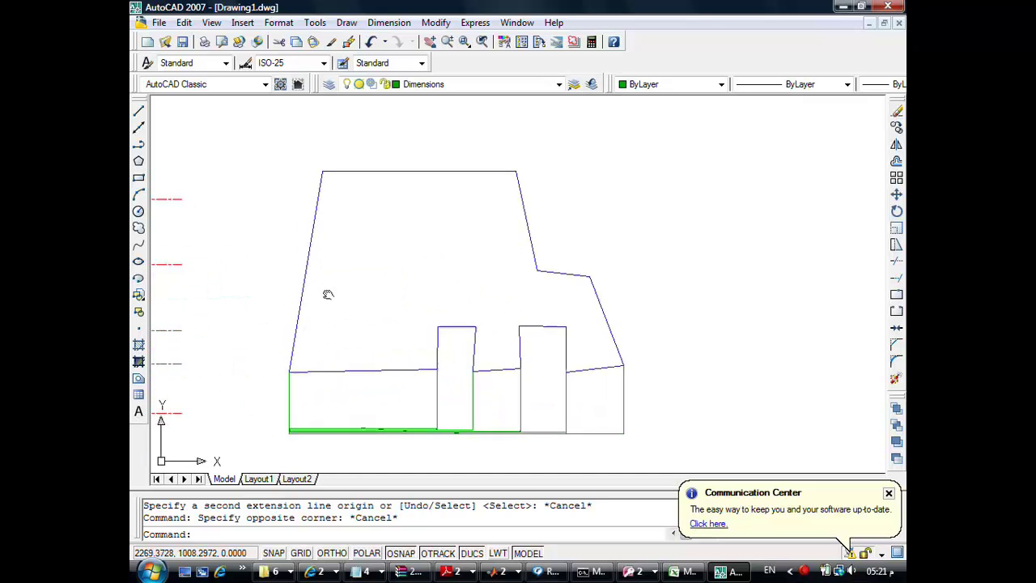
Add an 80° angular dimension between the wall base line and the left sloping wall
{"action": "left_click", "coordinate": [390, 22]}
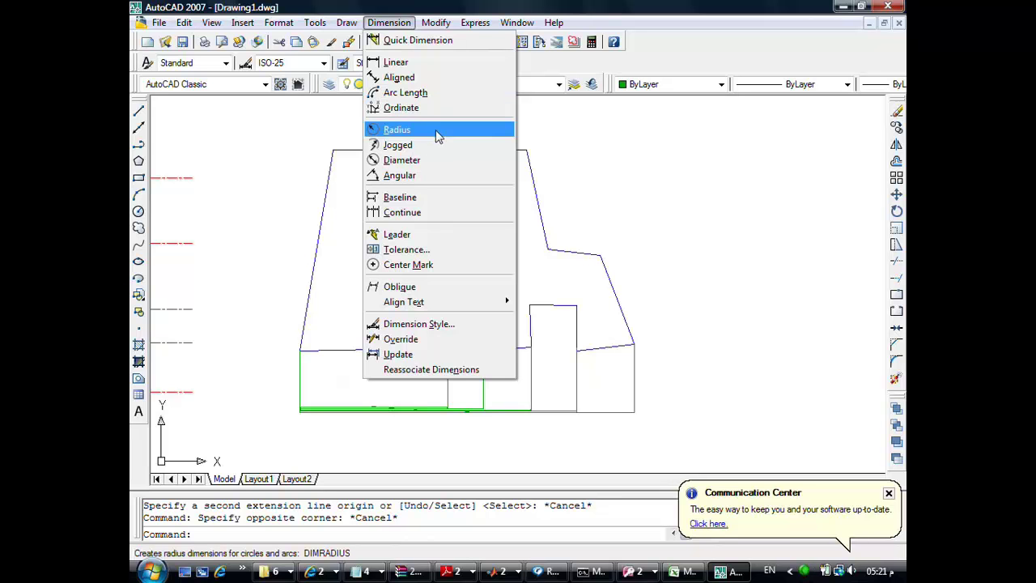
{"action": "left_click", "coordinate": [438, 176]}
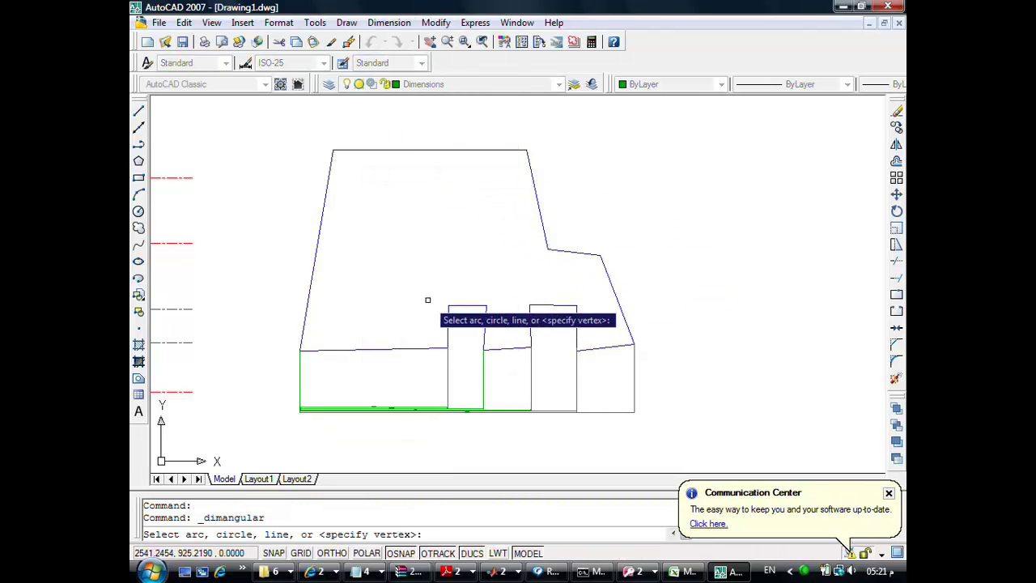
{"action": "left_click", "coordinate": [343, 350]}
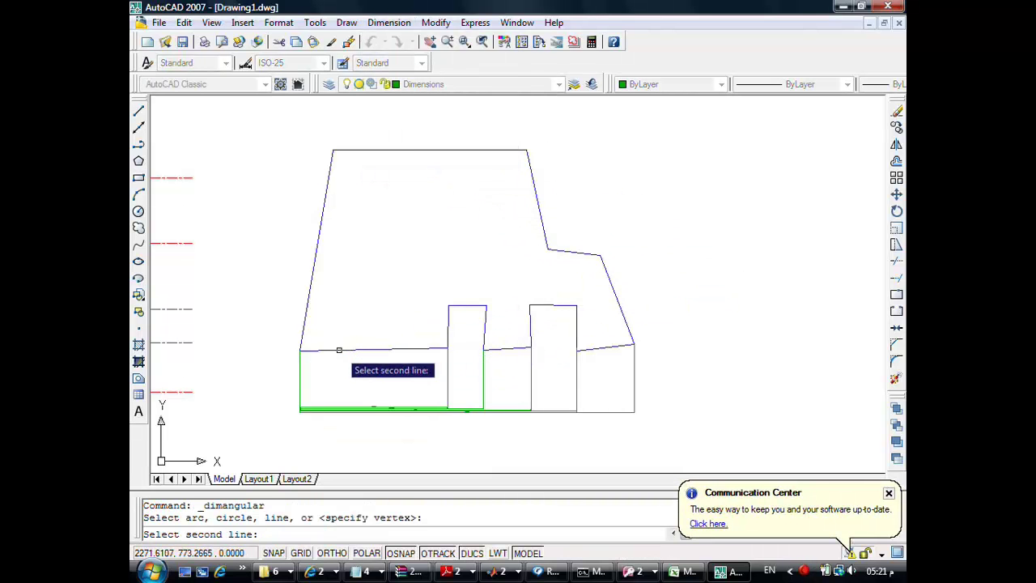
{"action": "left_click", "coordinate": [309, 302]}
{"action": "left_click", "coordinate": [350, 317]}
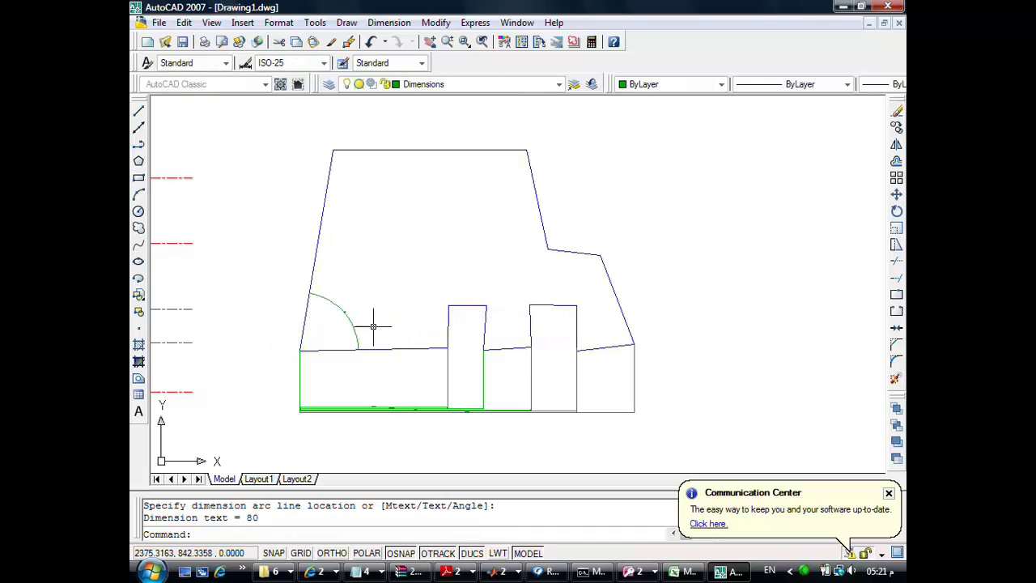
{"action": "scroll", "coordinate": [324, 315], "scroll_direction": "up", "scroll_amount": 5}
{"action": "scroll", "coordinate": [393, 305], "scroll_direction": "up", "scroll_amount": 3}
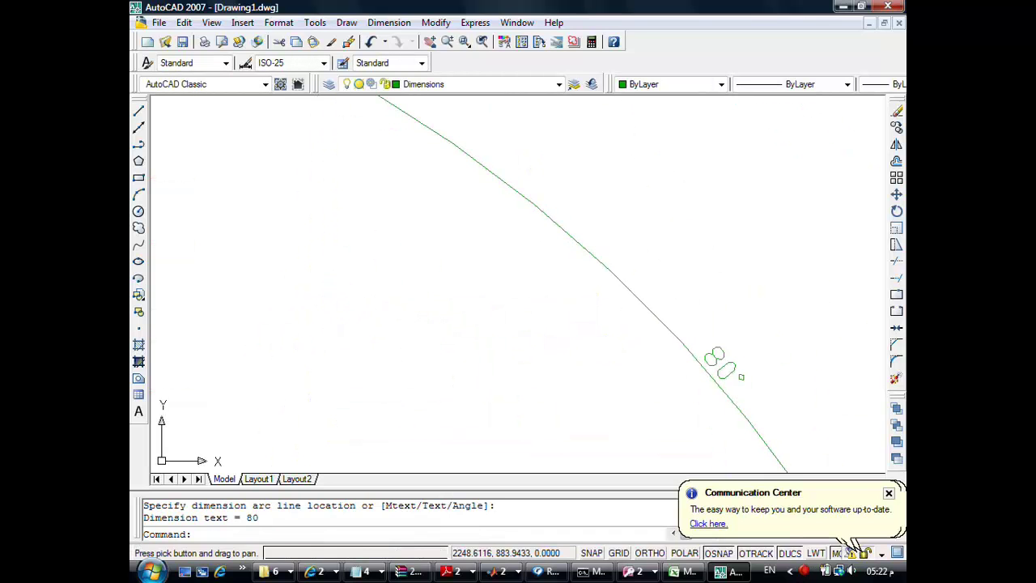
{"action": "scroll", "coordinate": [636, 335], "scroll_direction": "down", "scroll_amount": 3}
{"action": "scroll", "coordinate": [608, 382], "scroll_direction": "down", "scroll_amount": 3}
{"action": "scroll", "coordinate": [559, 356], "scroll_direction": "down", "scroll_amount": 2}
{"action": "scroll", "coordinate": [498, 316], "scroll_direction": "down", "scroll_amount": 1}
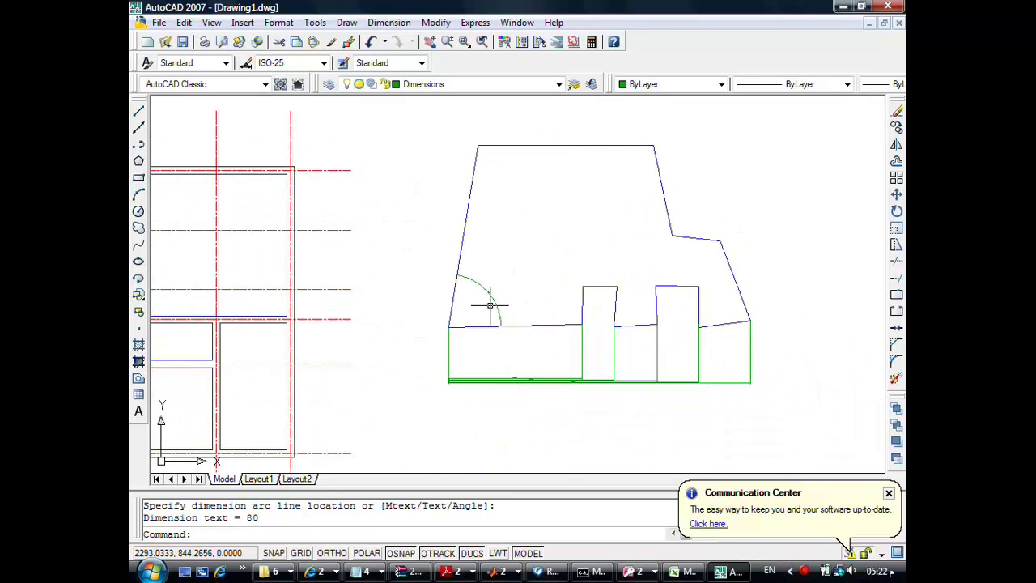
{"action": "middle_click_drag", "start_coordinate": [657, 269], "coordinate": [607, 301]}
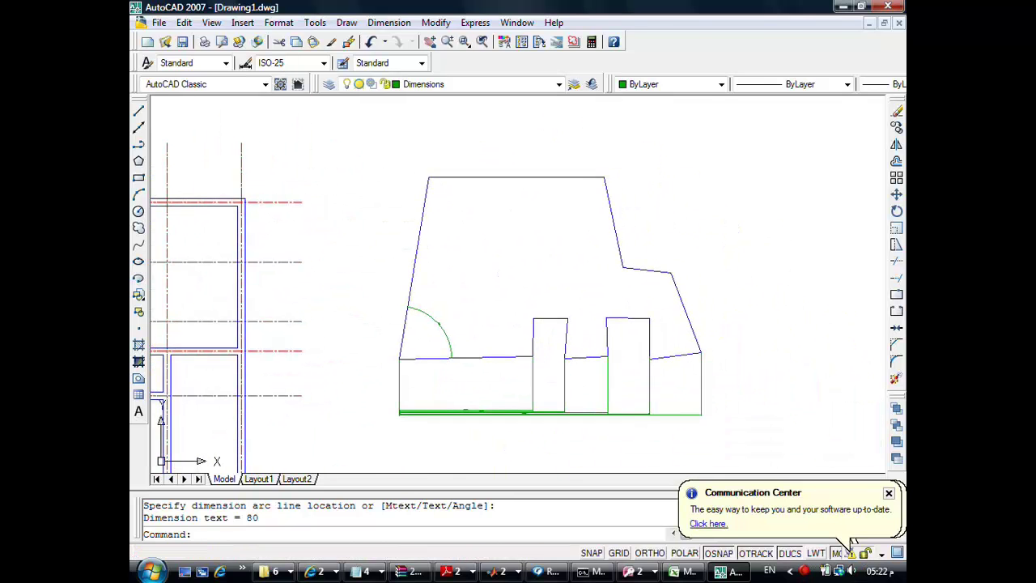
{"action": "type", "text": "c"}
{"action": "key", "text": "Return"}
Draw a circle right of the elevation and label it with a radius dimension reading R158,09
{"action": "left_click", "coordinate": [748, 192]}
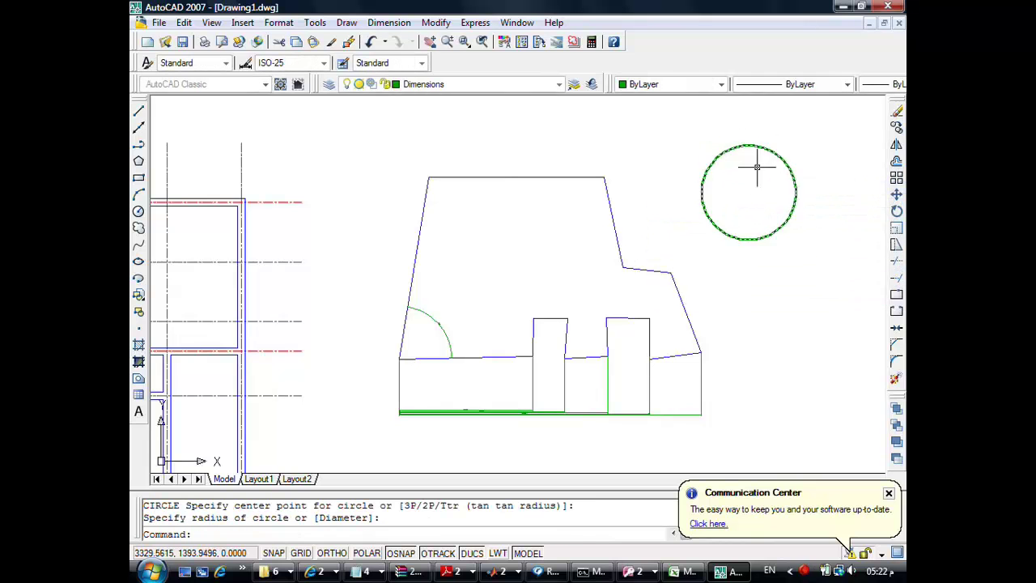
{"action": "left_click", "coordinate": [387, 23]}
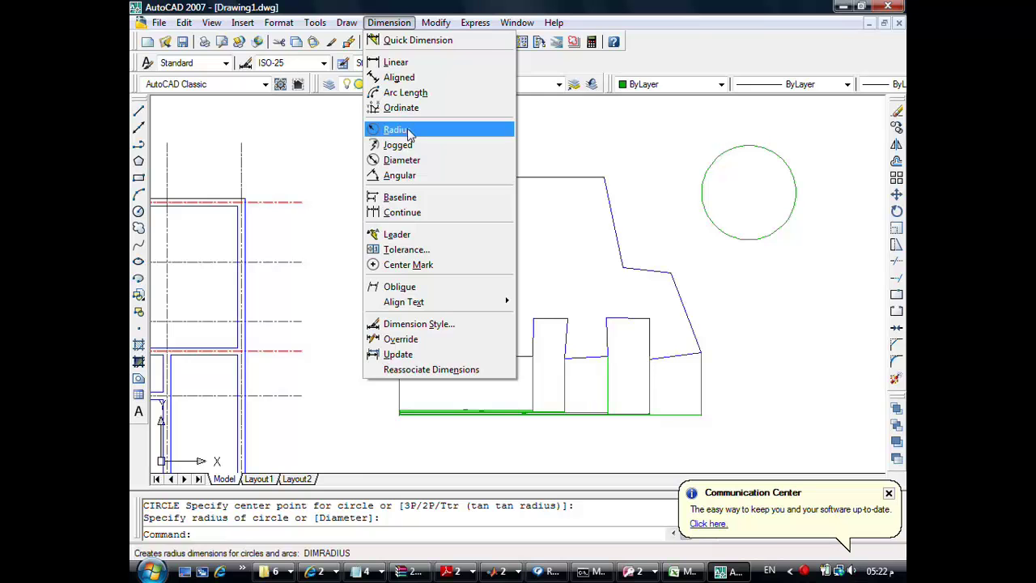
{"action": "left_click", "coordinate": [397, 130]}
{"action": "left_click", "coordinate": [749, 146]}
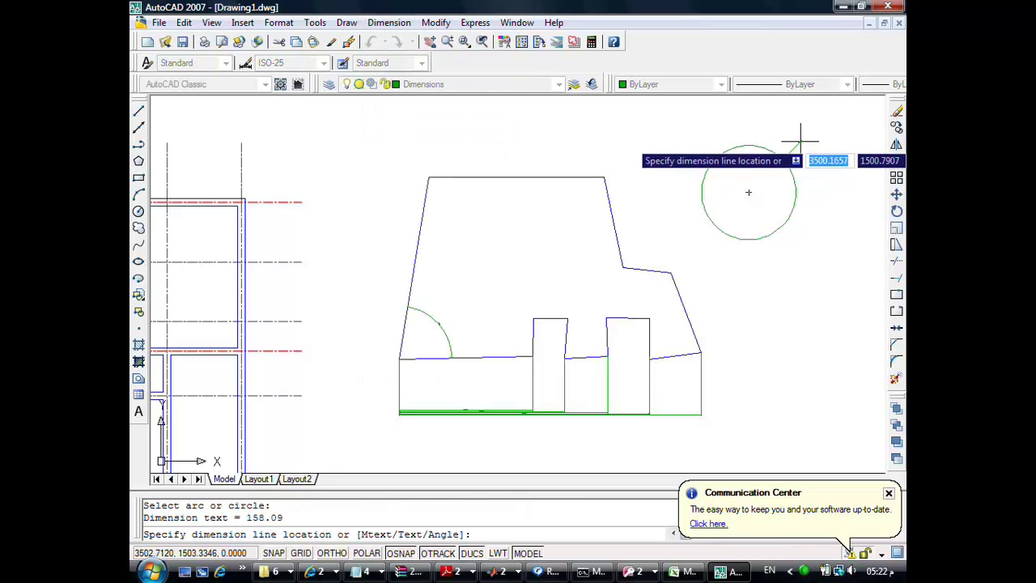
{"action": "left_click", "coordinate": [795, 138]}
{"action": "scroll", "coordinate": [793, 142], "scroll_direction": "up", "scroll_amount": 1}
{"action": "scroll", "coordinate": [792, 141], "scroll_direction": "up", "scroll_amount": 3}
{"action": "scroll", "coordinate": [769, 134], "scroll_direction": "up", "scroll_amount": 2}
{"action": "middle_click_drag", "start_coordinate": [744, 121], "coordinate": [676, 227]}
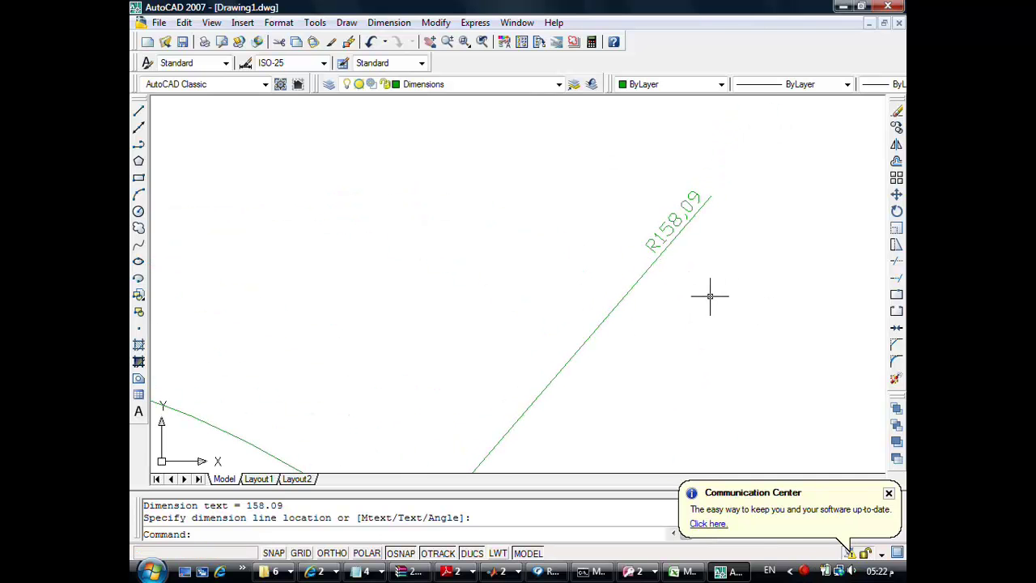
{"action": "scroll", "coordinate": [688, 291], "scroll_direction": "down", "scroll_amount": 4}
{"action": "scroll", "coordinate": [647, 308], "scroll_direction": "down", "scroll_amount": 2}
{"action": "scroll", "coordinate": [534, 354], "scroll_direction": "down", "scroll_amount": 1}
{"action": "scroll", "coordinate": [619, 310], "scroll_direction": "up", "scroll_amount": 2}
{"action": "scroll", "coordinate": [613, 314], "scroll_direction": "up", "scroll_amount": 2}
{"action": "scroll", "coordinate": [672, 287], "scroll_direction": "down", "scroll_amount": 1}
{"action": "scroll", "coordinate": [684, 289], "scroll_direction": "down", "scroll_amount": 1}
{"action": "scroll", "coordinate": [570, 356], "scroll_direction": "up", "scroll_amount": 1}
{"action": "scroll", "coordinate": [582, 388], "scroll_direction": "up", "scroll_amount": 1}
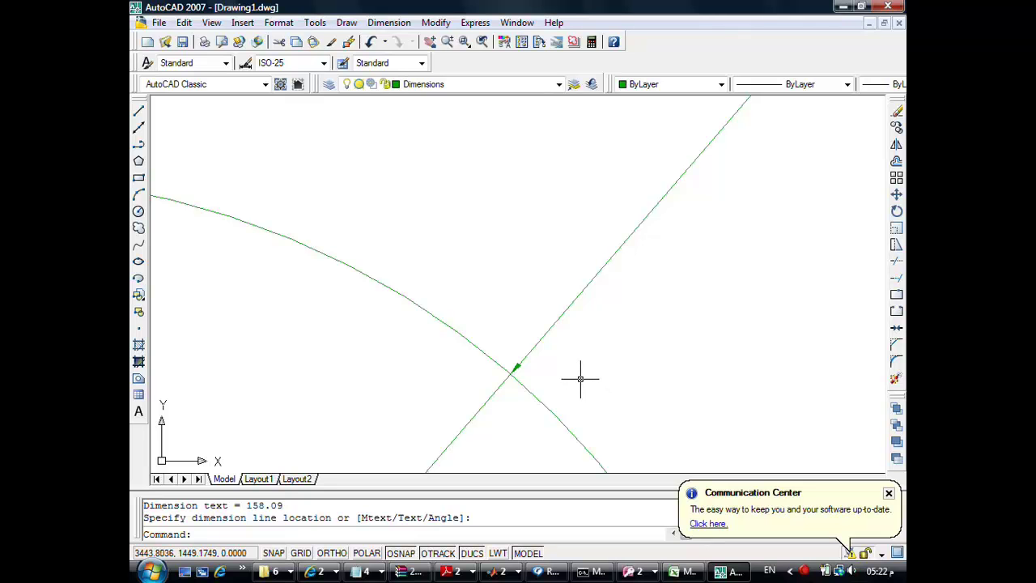
{"action": "scroll", "coordinate": [531, 314], "scroll_direction": "down", "scroll_amount": 1}
{"action": "scroll", "coordinate": [526, 310], "scroll_direction": "down", "scroll_amount": 1}
{"action": "scroll", "coordinate": [526, 309], "scroll_direction": "down", "scroll_amount": 1}
{"action": "scroll", "coordinate": [525, 309], "scroll_direction": "down", "scroll_amount": 1}
{"action": "scroll", "coordinate": [522, 310], "scroll_direction": "down", "scroll_amount": 1}
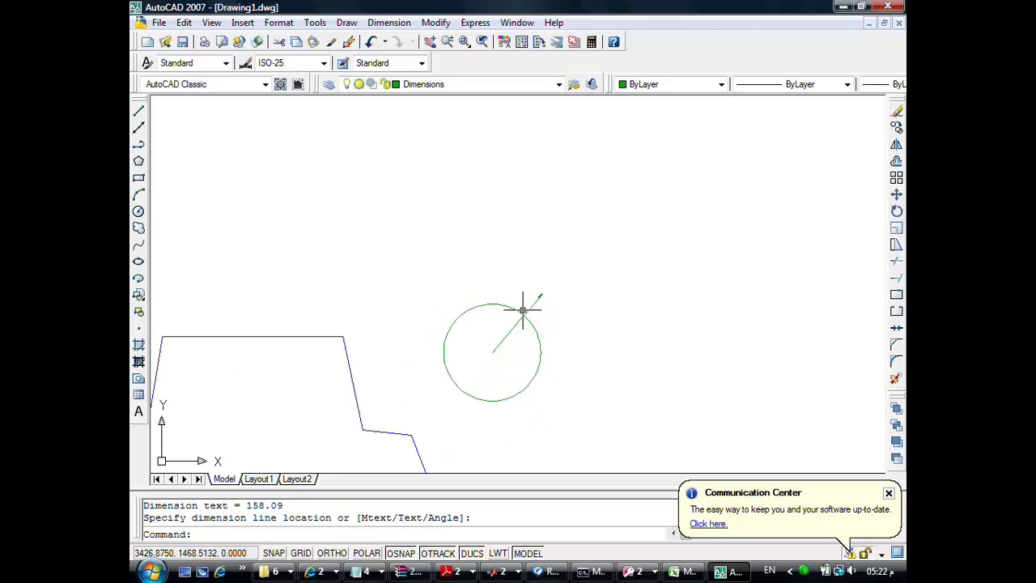
Draw a three-point arc using the A alias
{"action": "type", "text": "a"}
{"action": "key", "text": "Return"}
{"action": "left_click", "coordinate": [338, 270]}
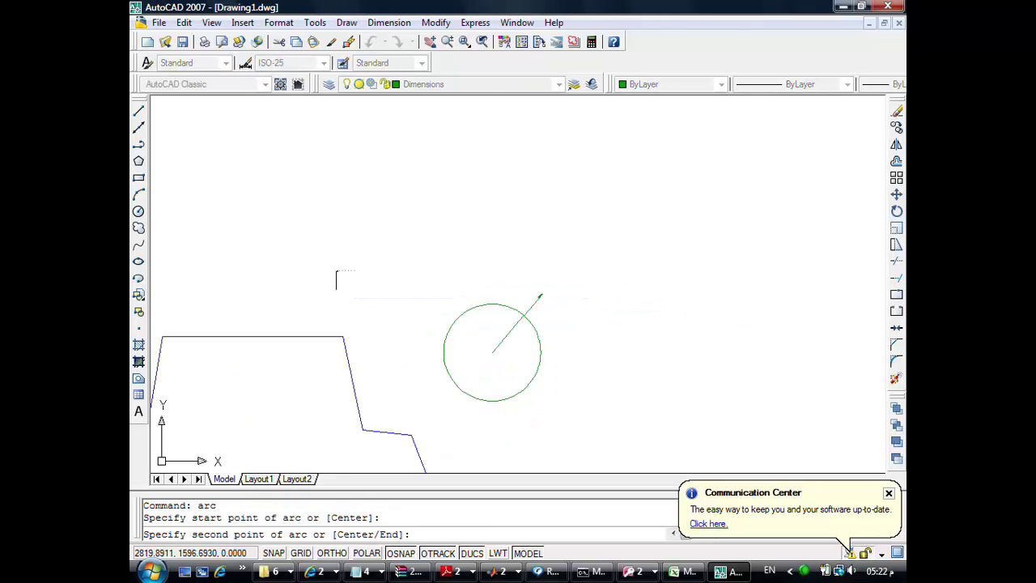
{"action": "left_click", "coordinate": [366, 243]}
{"action": "left_click", "coordinate": [398, 239]}
{"action": "key", "text": "Return"}
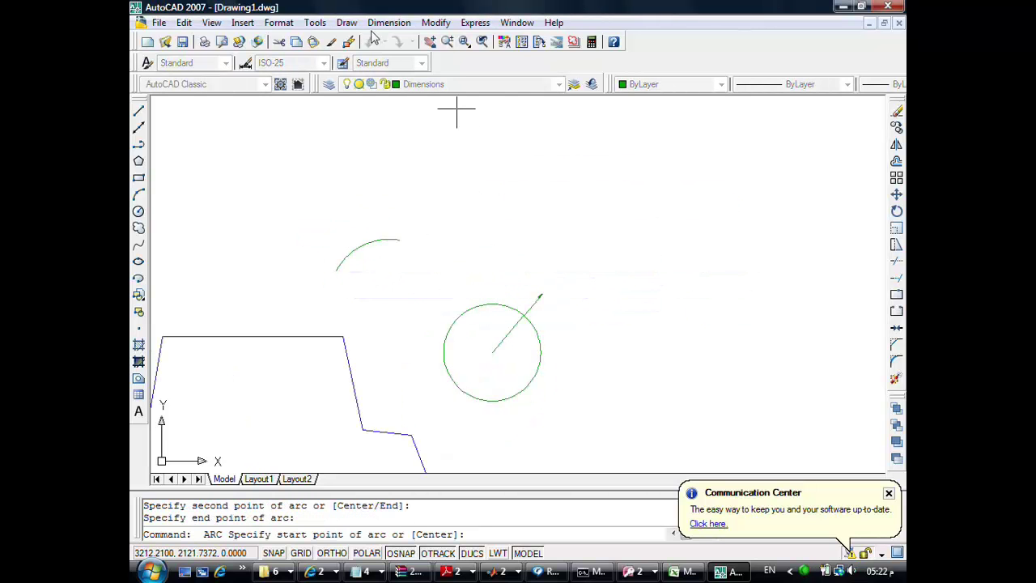
Add an arc length dimension reading 242,89 above the new arc
{"action": "left_click", "coordinate": [393, 24]}
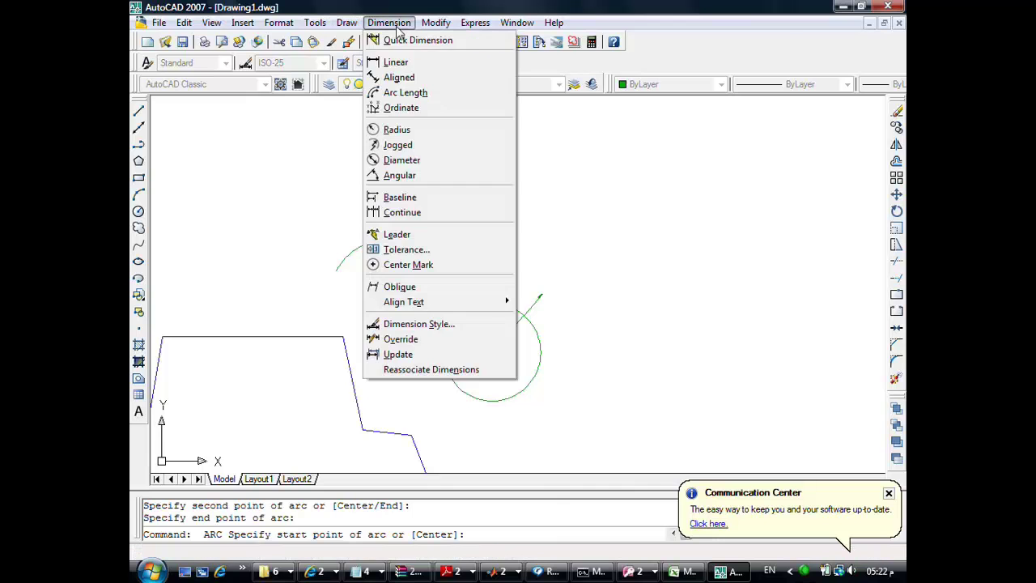
{"action": "left_click", "coordinate": [404, 92]}
{"action": "left_click", "coordinate": [360, 252]}
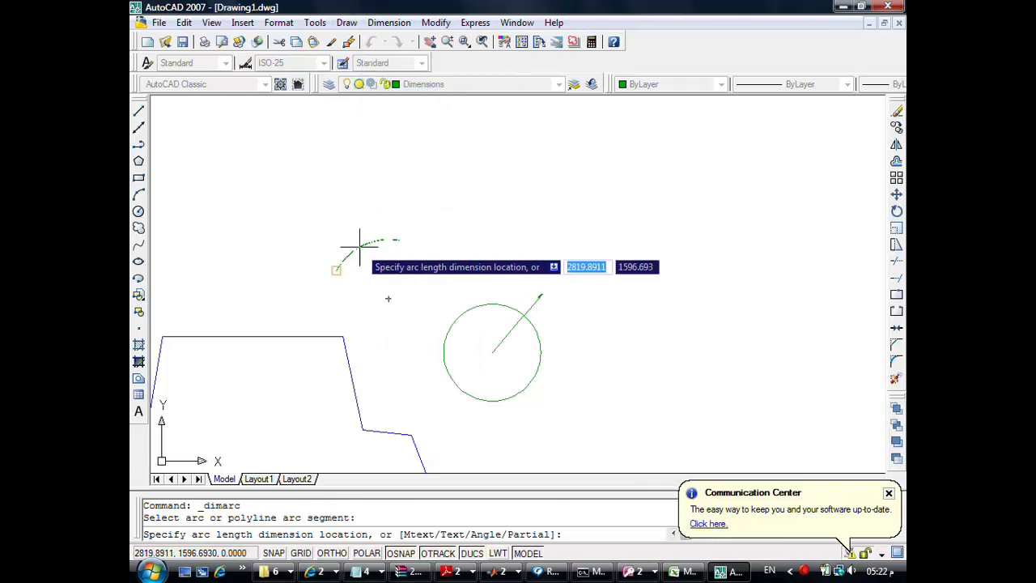
{"action": "left_click", "coordinate": [348, 241]}
{"action": "scroll", "coordinate": [347, 241], "scroll_direction": "up", "scroll_amount": 5}
{"action": "scroll", "coordinate": [350, 239], "scroll_direction": "up", "scroll_amount": 4}
{"action": "middle_click_drag", "start_coordinate": [349, 181], "coordinate": [350, 292]}
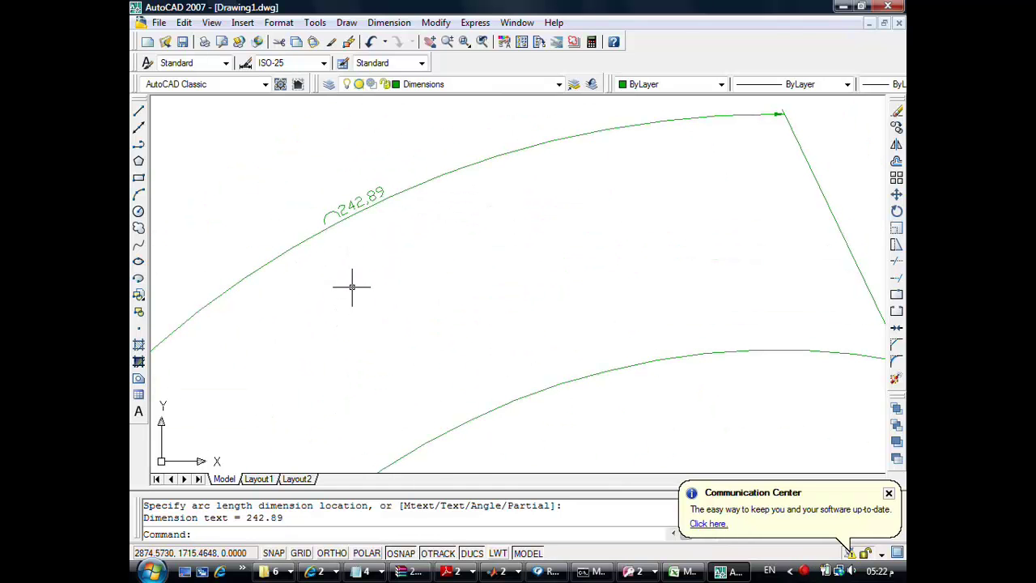
{"action": "scroll", "coordinate": [348, 283], "scroll_direction": "down", "scroll_amount": 4}
{"action": "scroll", "coordinate": [348, 283], "scroll_direction": "down", "scroll_amount": 3}
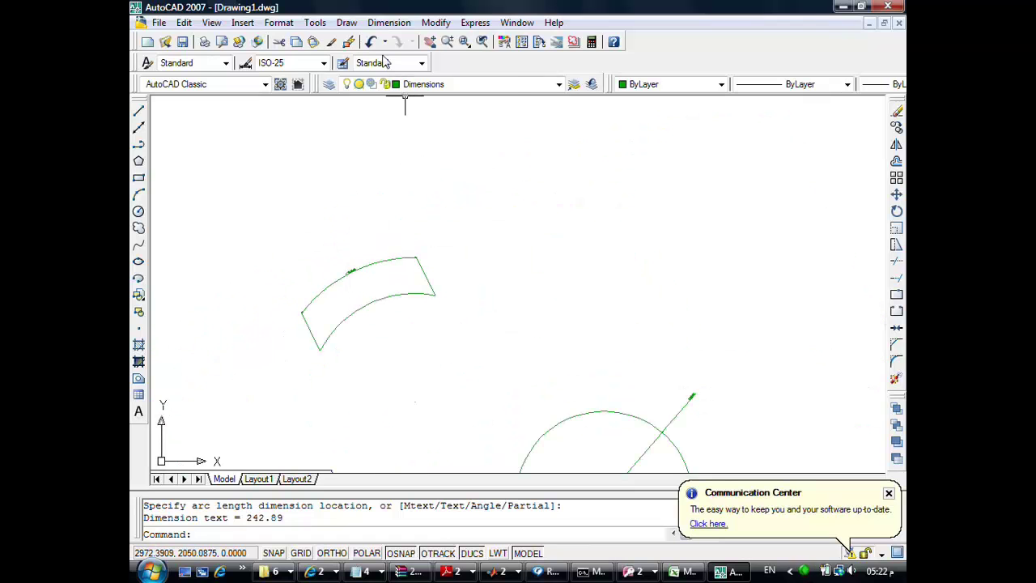
{"action": "left_click", "coordinate": [381, 24]}
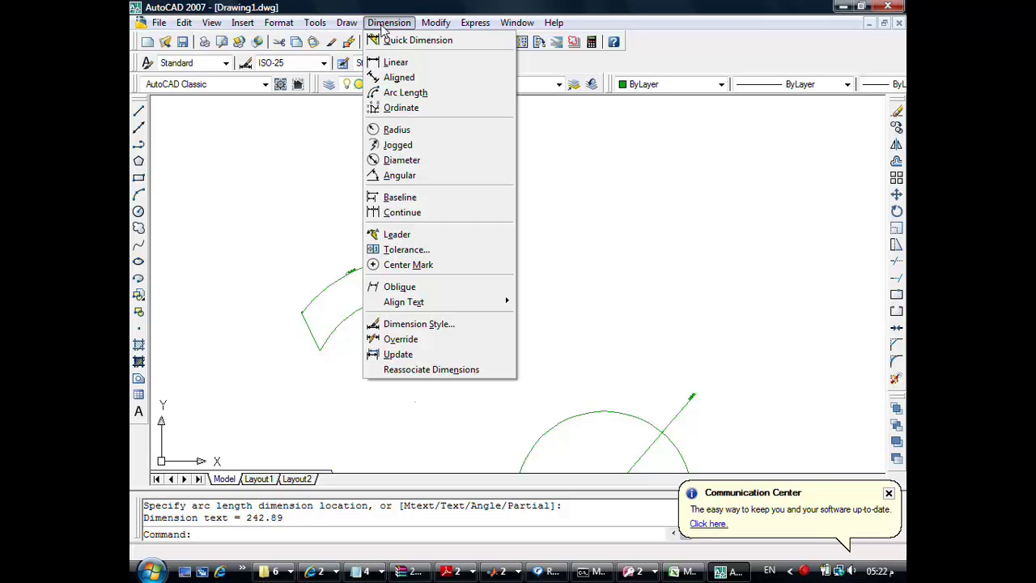
Place an ordinate dimension reading 3114,42 with a jogged leader line
{"action": "left_click", "coordinate": [416, 111]}
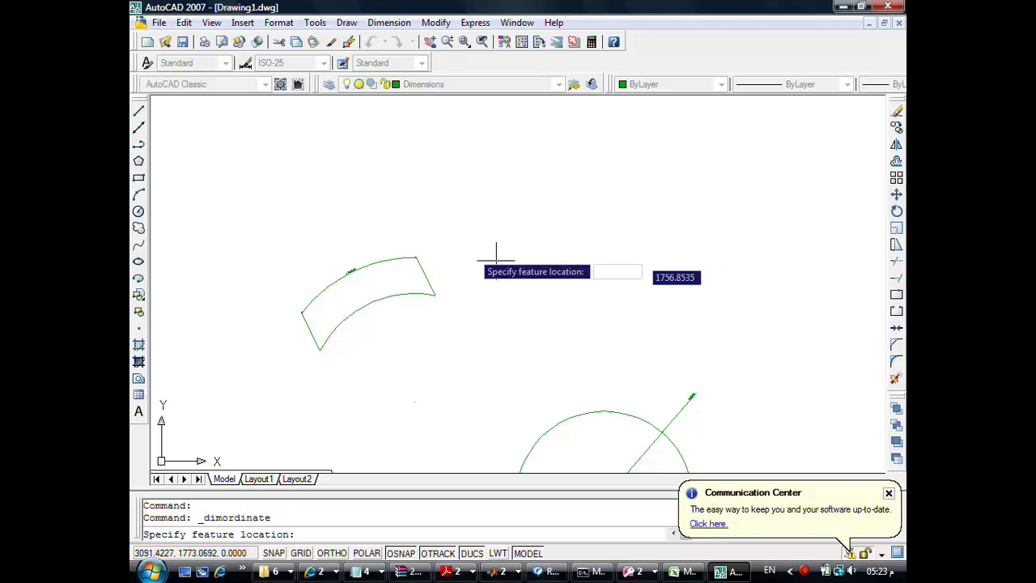
{"action": "left_click", "coordinate": [485, 332]}
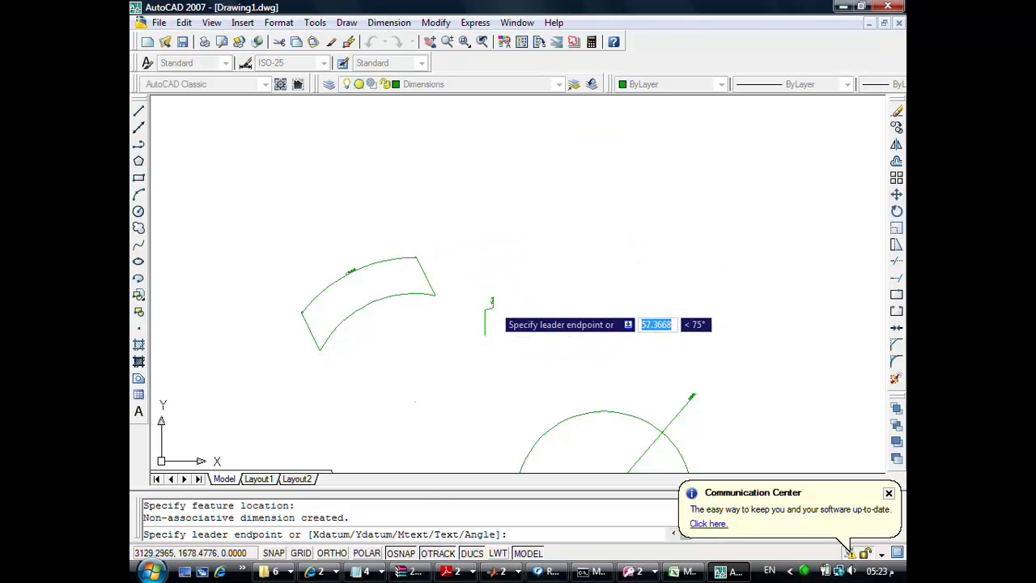
{"action": "left_click", "coordinate": [487, 314]}
{"action": "scroll", "coordinate": [489, 320], "scroll_direction": "up", "scroll_amount": 3}
{"action": "scroll", "coordinate": [492, 300], "scroll_direction": "up", "scroll_amount": 3}
{"action": "scroll", "coordinate": [493, 207], "scroll_direction": "up", "scroll_amount": 2}
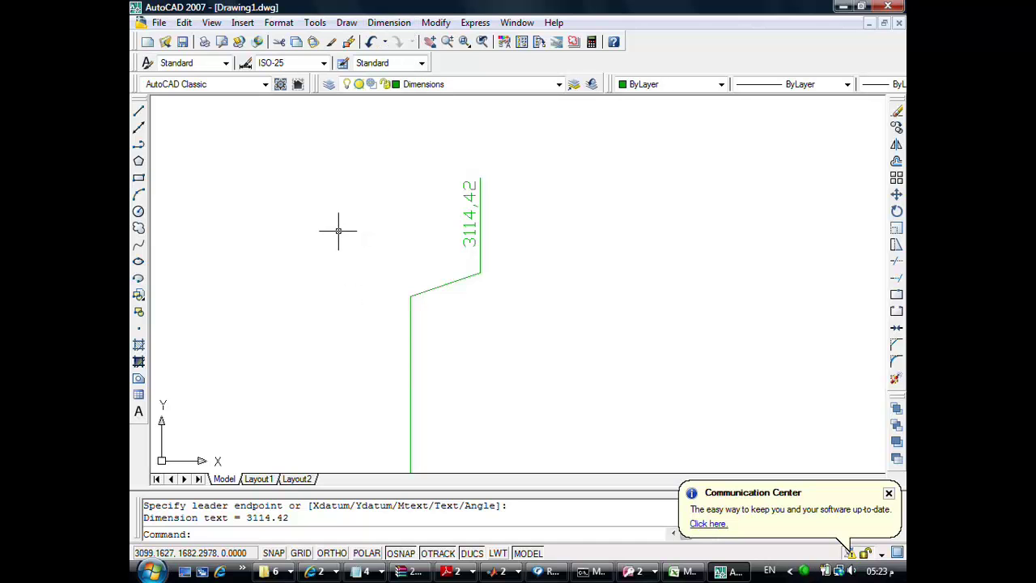
{"action": "scroll", "coordinate": [335, 224], "scroll_direction": "down", "scroll_amount": 1}
{"action": "middle_click_drag", "start_coordinate": [323, 223], "coordinate": [367, 254]}
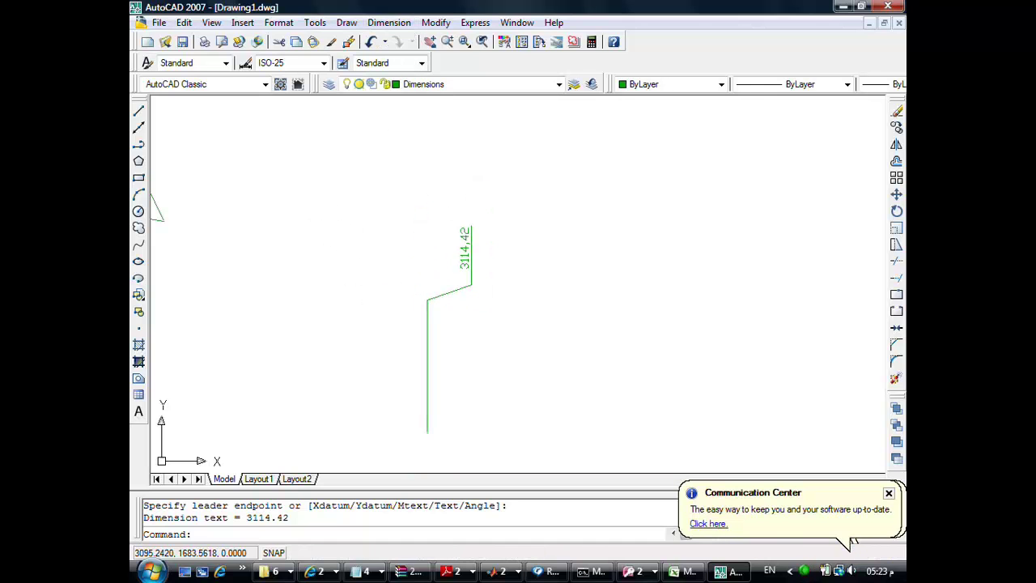
{"action": "left_click", "coordinate": [387, 24]}
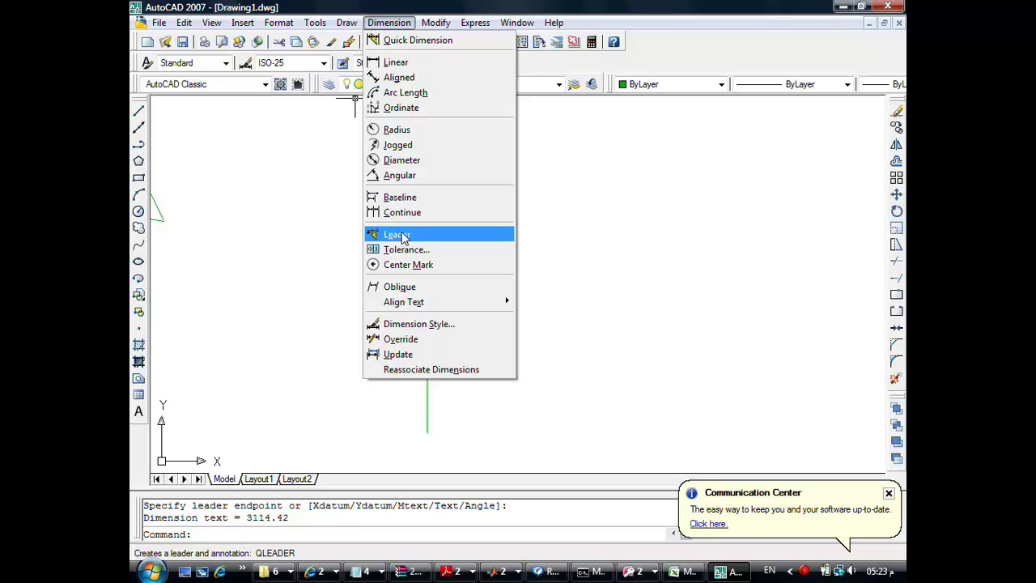
Add a leader from the house outline to a note reading 2L80.80.10
{"action": "left_click", "coordinate": [401, 234]}
{"action": "scroll", "coordinate": [377, 317], "scroll_direction": "down", "scroll_amount": 4}
{"action": "scroll", "coordinate": [313, 305], "scroll_direction": "down", "scroll_amount": 6}
{"action": "middle_click_drag", "start_coordinate": [313, 305], "coordinate": [380, 230]}
{"action": "scroll", "coordinate": [411, 289], "scroll_direction": "down", "scroll_amount": 2}
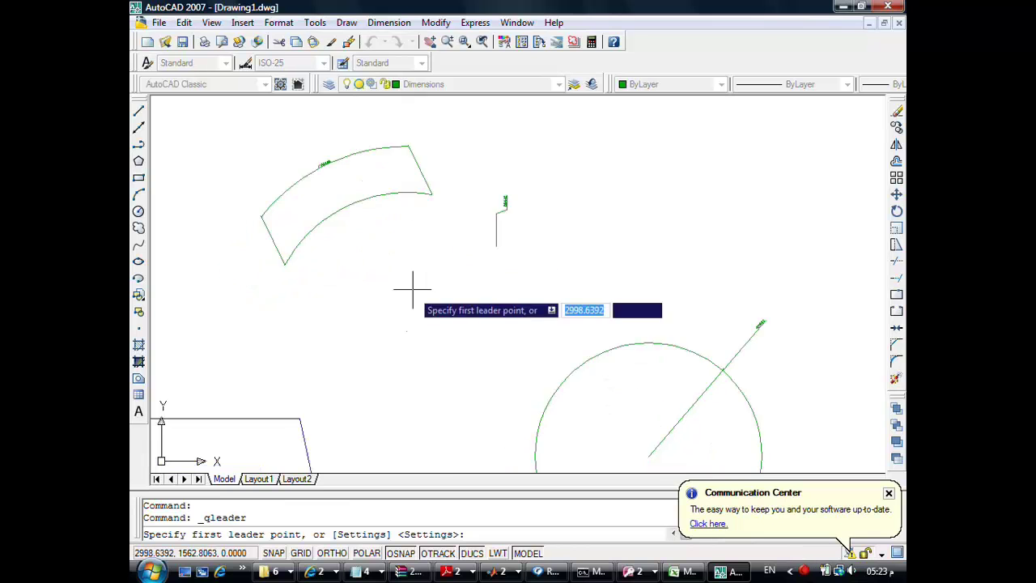
{"action": "scroll", "coordinate": [405, 312], "scroll_direction": "down", "scroll_amount": 4}
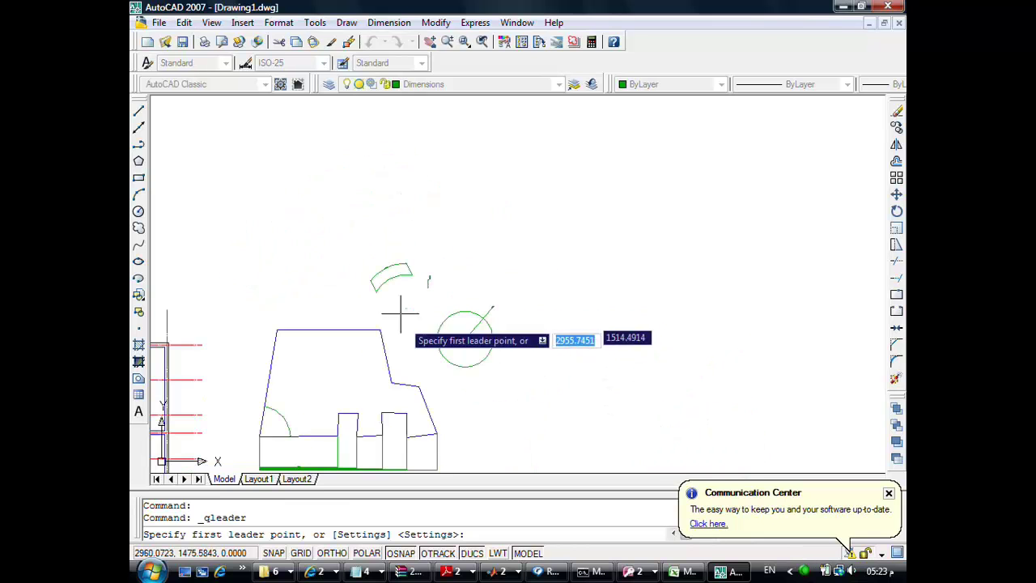
{"action": "left_click", "coordinate": [370, 426]}
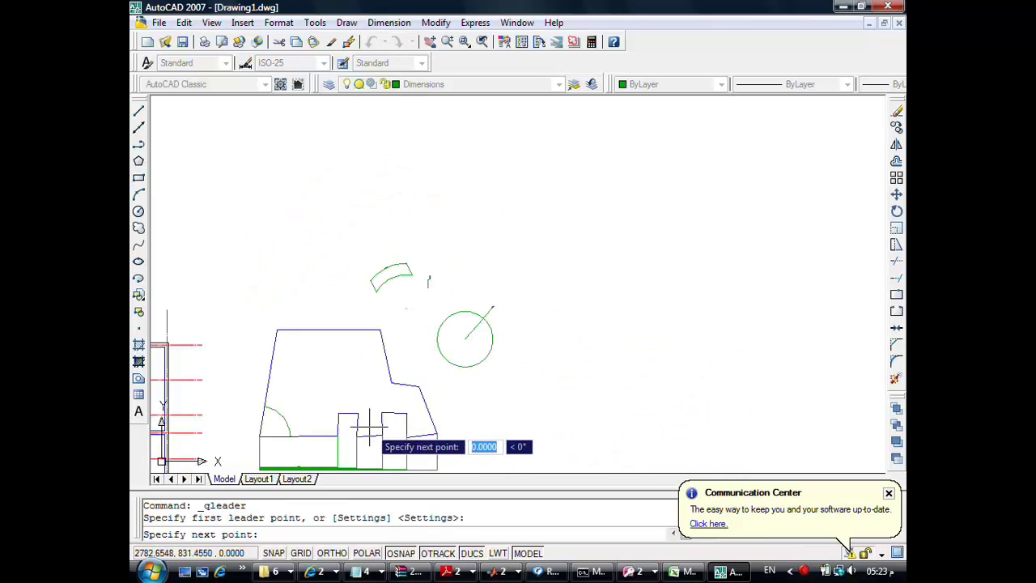
{"action": "left_click", "coordinate": [452, 269]}
{"action": "left_click", "coordinate": [480, 269]}
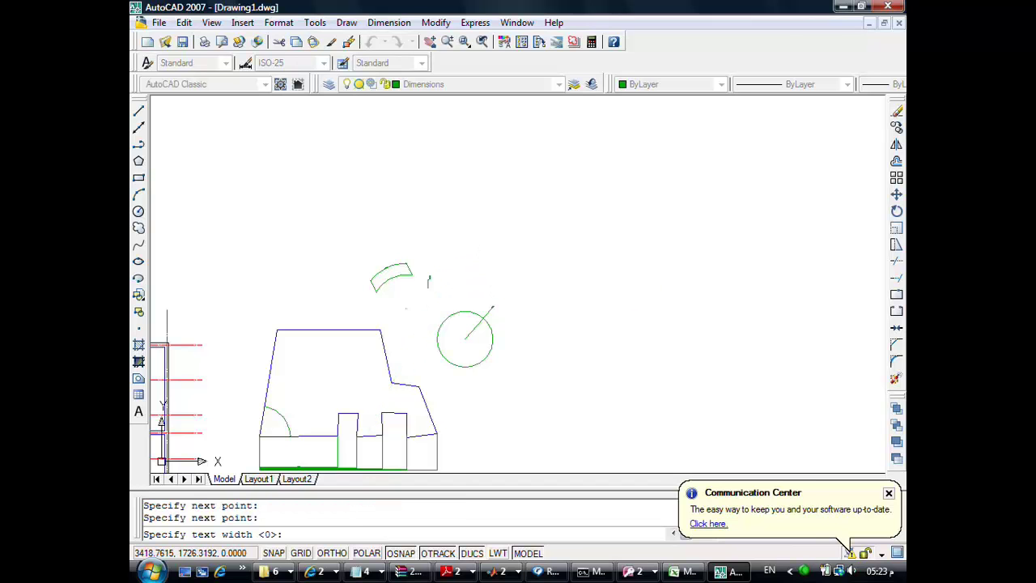
{"action": "key", "text": "Return"}
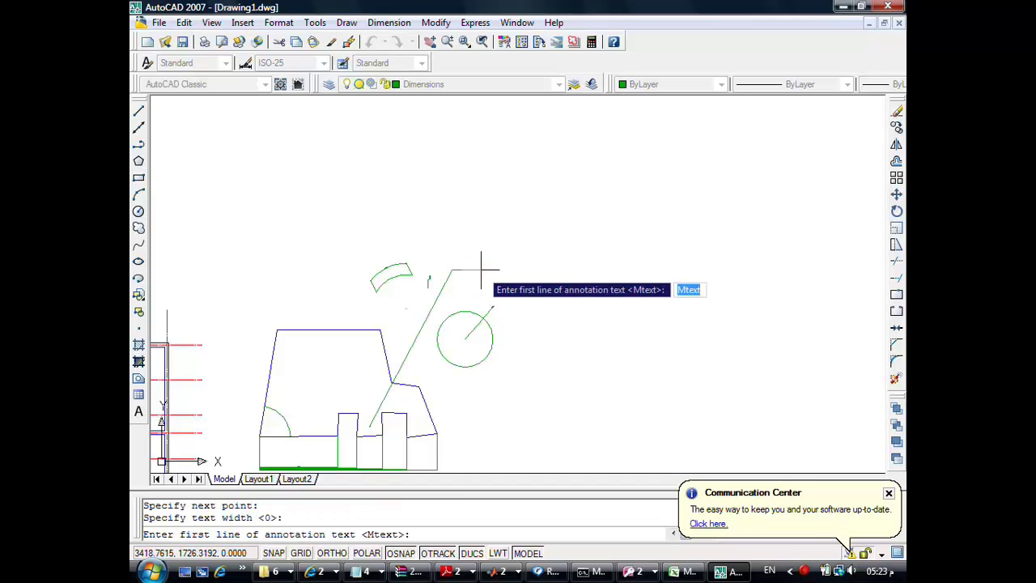
{"action": "type", "text": "2L80.80.10"}
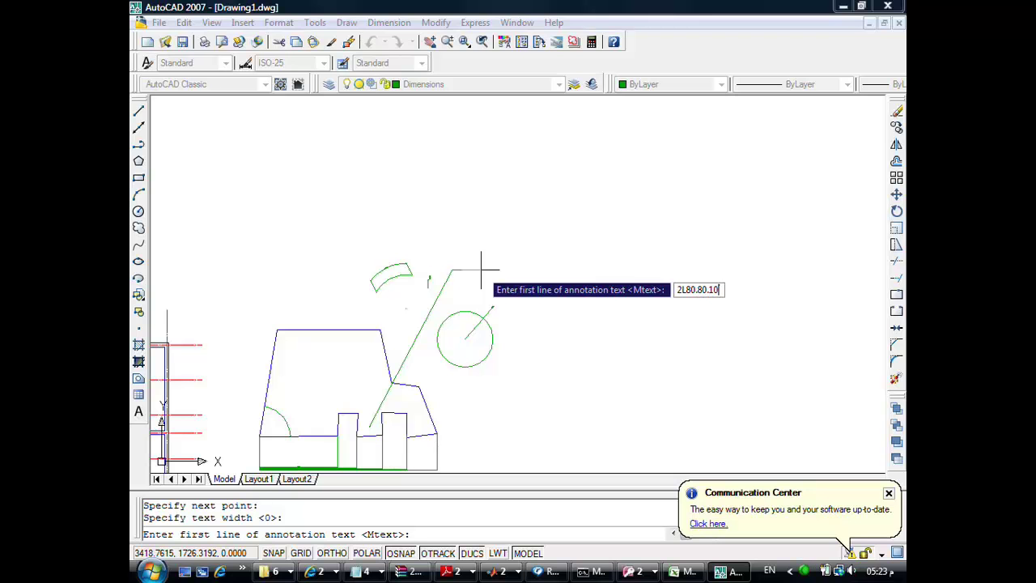
{"action": "key", "text": "Return"}
{"action": "key", "text": "Return"}
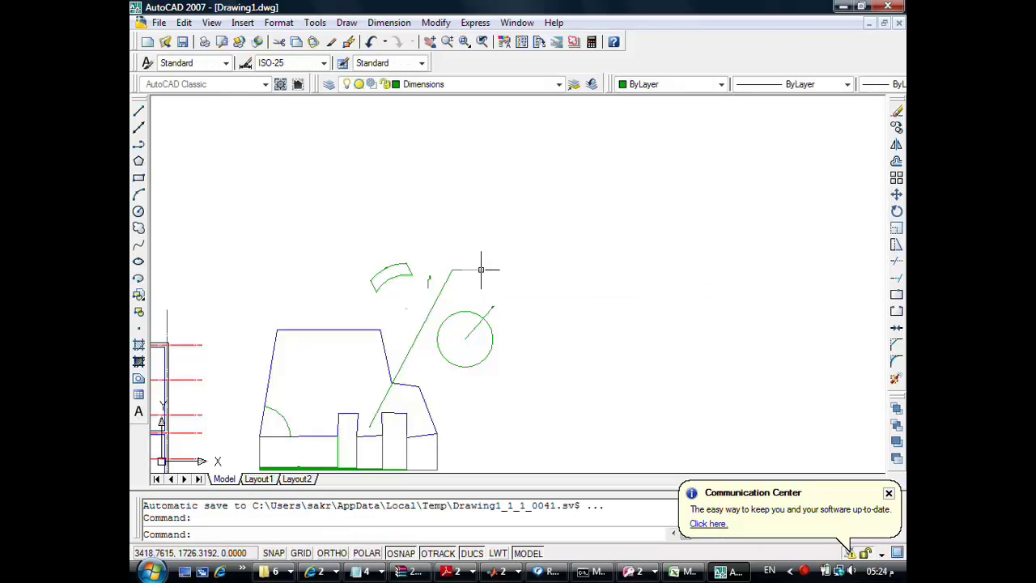
Zoom and pan around the elevation to check the new 2L80.80.10 leader note
{"action": "scroll", "coordinate": [480, 267], "scroll_direction": "up", "scroll_amount": 5}
{"action": "scroll", "coordinate": [469, 280], "scroll_direction": "up", "scroll_amount": 5}
{"action": "scroll", "coordinate": [465, 292], "scroll_direction": "up", "scroll_amount": 5}
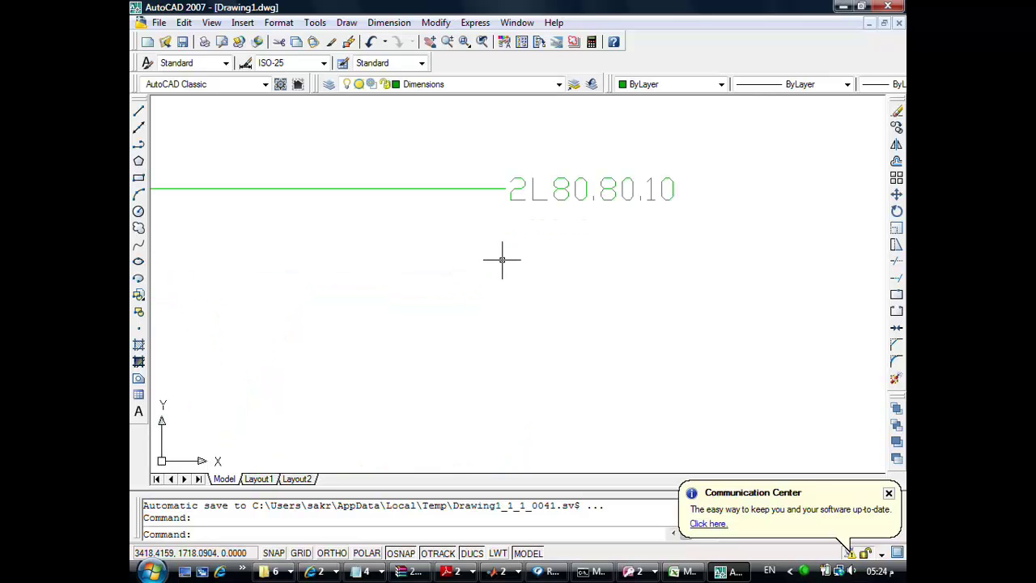
{"action": "scroll", "coordinate": [501, 259], "scroll_direction": "down", "scroll_amount": 2}
{"action": "scroll", "coordinate": [499, 256], "scroll_direction": "down", "scroll_amount": 3}
{"action": "scroll", "coordinate": [490, 245], "scroll_direction": "down", "scroll_amount": 5}
{"action": "middle_click_drag", "start_coordinate": [349, 374], "coordinate": [444, 213]}
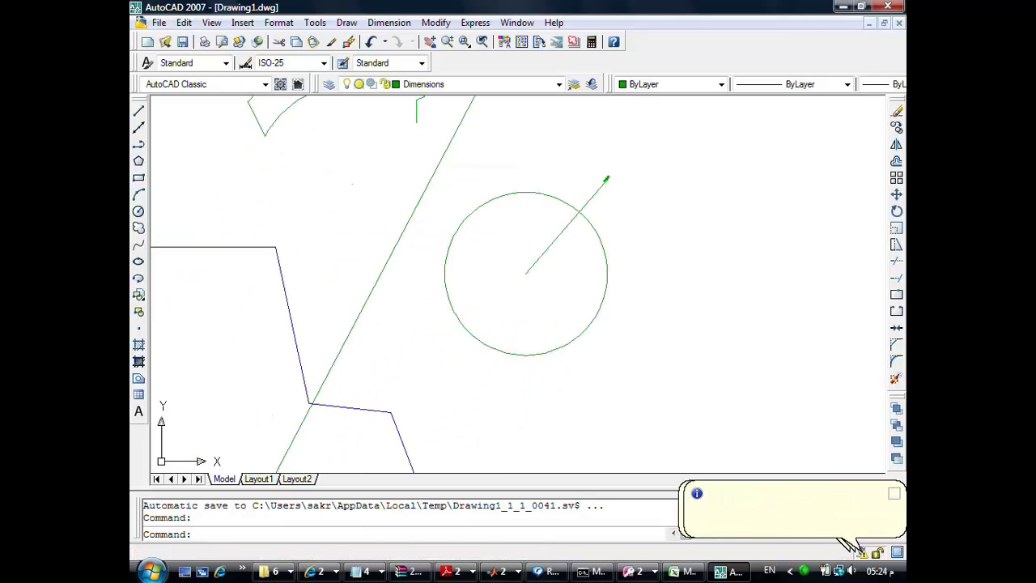
{"action": "middle_click_drag", "start_coordinate": [343, 363], "coordinate": [416, 231]}
{"action": "scroll", "coordinate": [307, 421], "scroll_direction": "up", "scroll_amount": 3}
{"action": "scroll", "coordinate": [337, 351], "scroll_direction": "up", "scroll_amount": 3}
{"action": "scroll", "coordinate": [382, 295], "scroll_direction": "up", "scroll_amount": 3}
{"action": "scroll", "coordinate": [384, 292], "scroll_direction": "down", "scroll_amount": 5}
{"action": "scroll", "coordinate": [380, 283], "scroll_direction": "down", "scroll_amount": 3}
{"action": "scroll", "coordinate": [380, 275], "scroll_direction": "down", "scroll_amount": 2}
{"action": "middle_click_drag", "start_coordinate": [389, 239], "coordinate": [368, 268]}
{"action": "scroll", "coordinate": [444, 240], "scroll_direction": "up", "scroll_amount": 1}
{"action": "scroll", "coordinate": [370, 195], "scroll_direction": "up", "scroll_amount": 8}
{"action": "scroll", "coordinate": [354, 163], "scroll_direction": "up", "scroll_amount": 1}
{"action": "scroll", "coordinate": [353, 163], "scroll_direction": "down", "scroll_amount": 2}
{"action": "scroll", "coordinate": [451, 282], "scroll_direction": "down", "scroll_amount": 2}
{"action": "scroll", "coordinate": [423, 234], "scroll_direction": "down", "scroll_amount": 3}
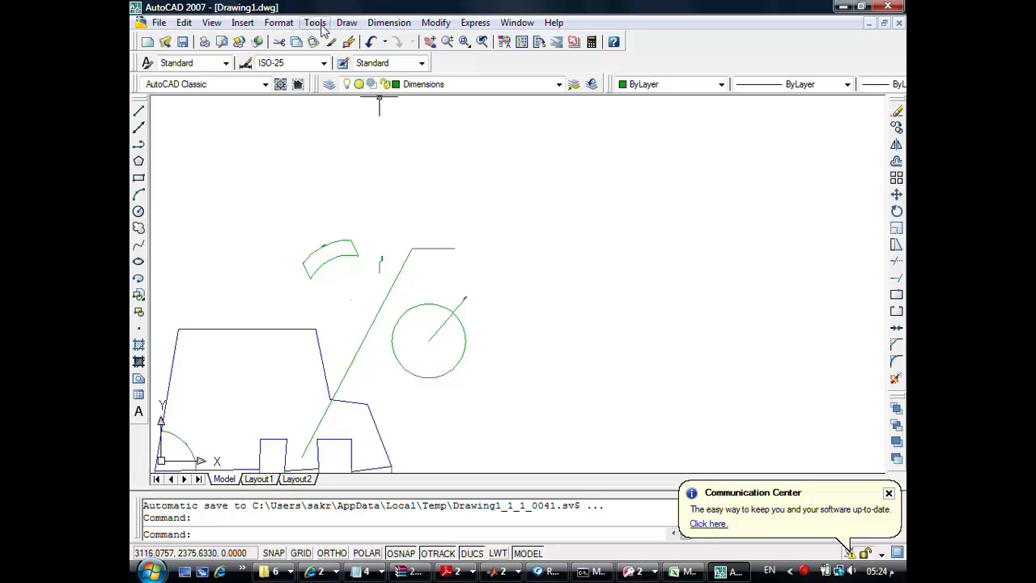
Add a second leader from the house's left side to the sample note 'bjsdgjsfgdsfdfvs'
{"action": "left_click", "coordinate": [388, 23]}
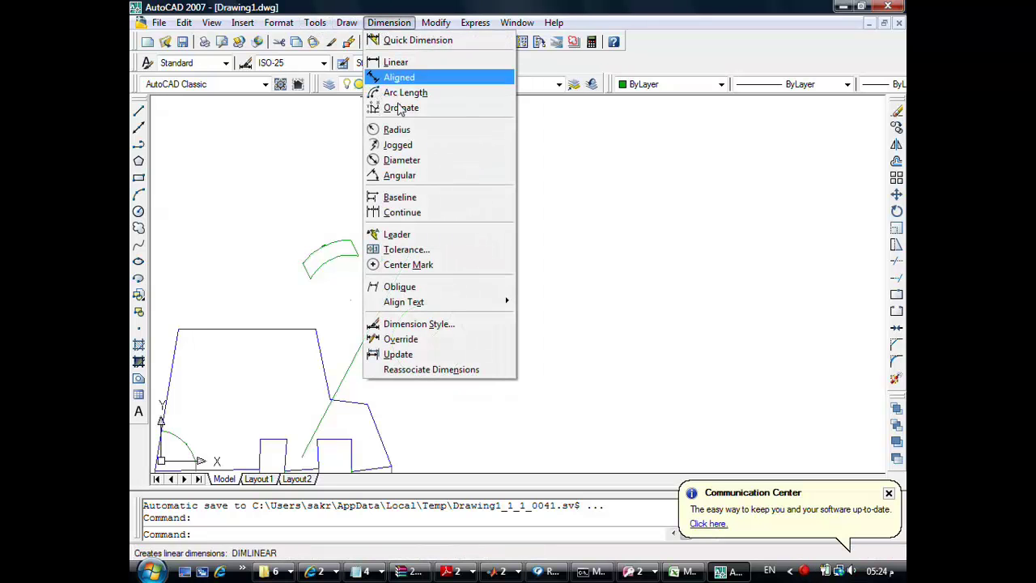
{"action": "left_click", "coordinate": [409, 236]}
{"action": "left_click", "coordinate": [258, 383]}
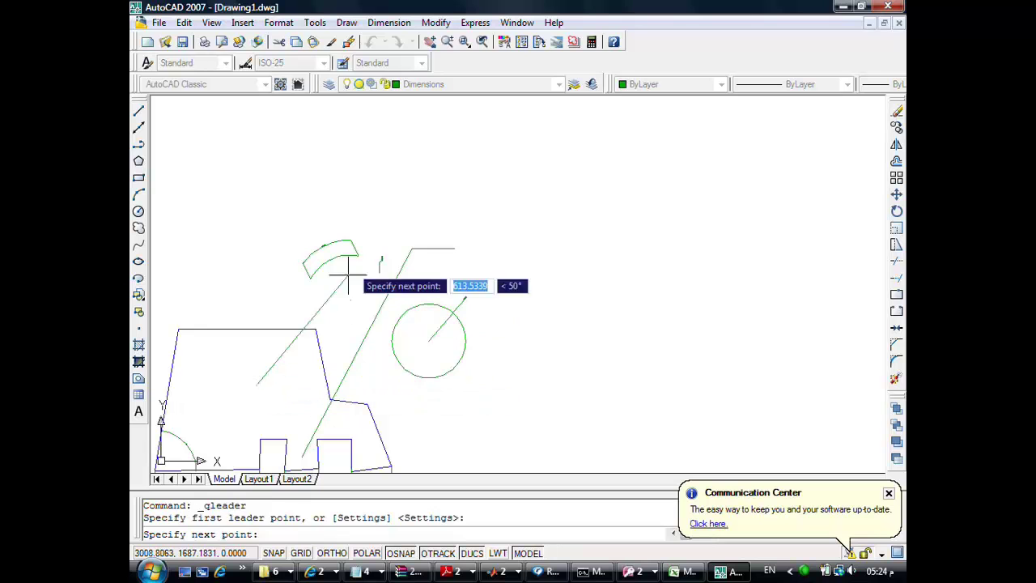
{"action": "left_click", "coordinate": [351, 185]}
{"action": "left_click", "coordinate": [392, 185]}
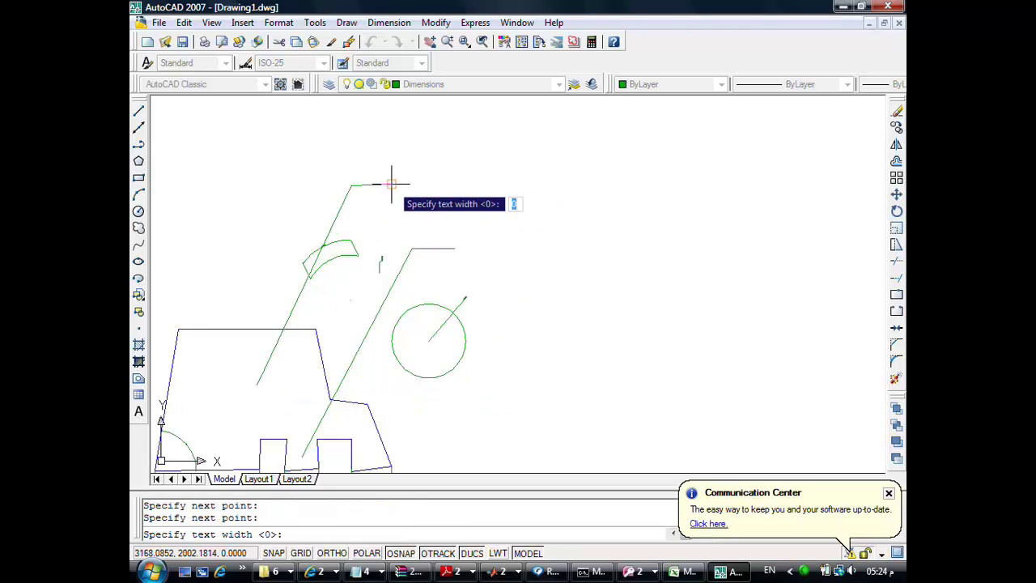
{"action": "key", "text": "Return"}
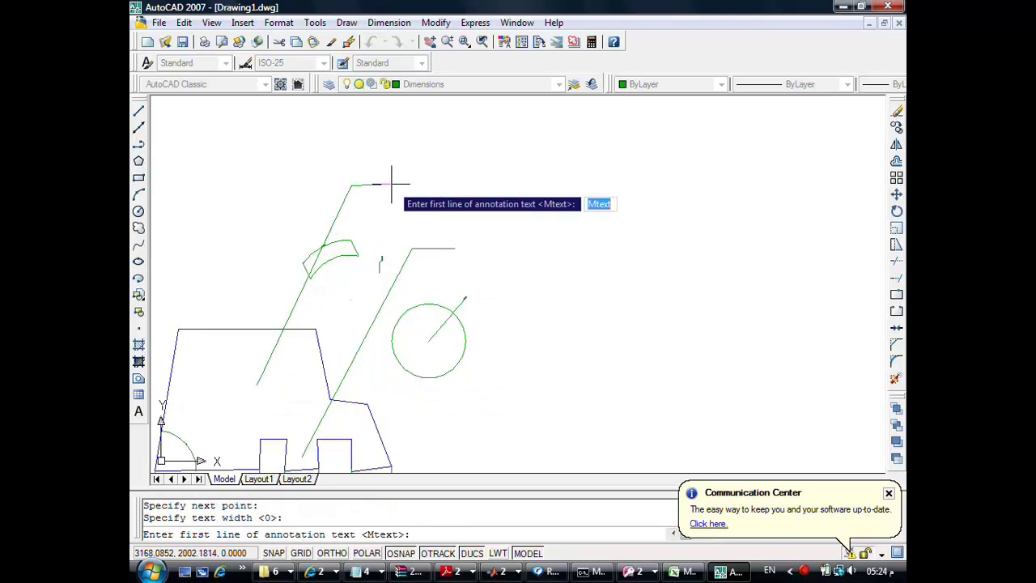
{"action": "type", "text": "bjsdgjsfgd"}
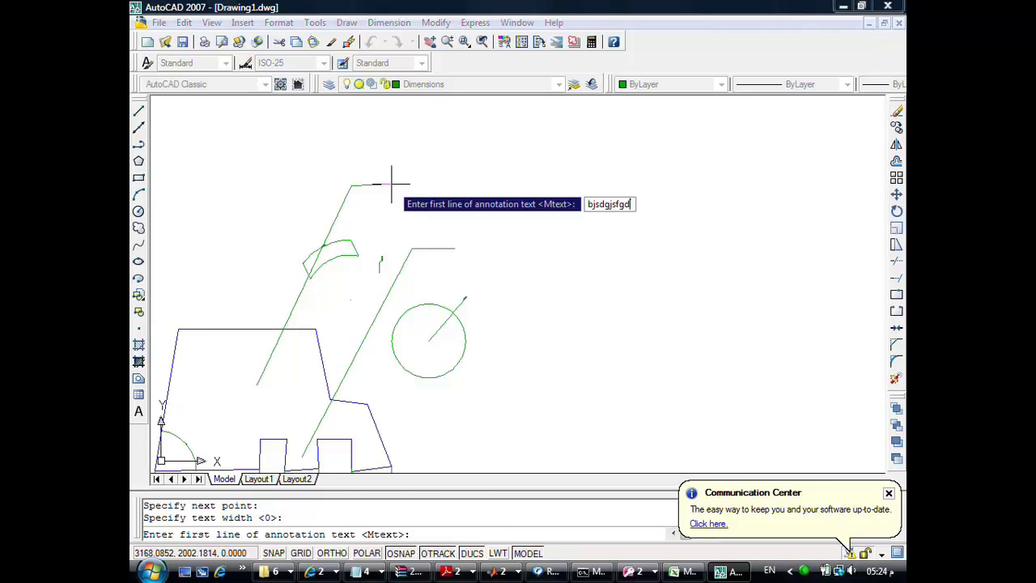
{"action": "key", "text": "Return"}
{"action": "key", "text": "Return"}
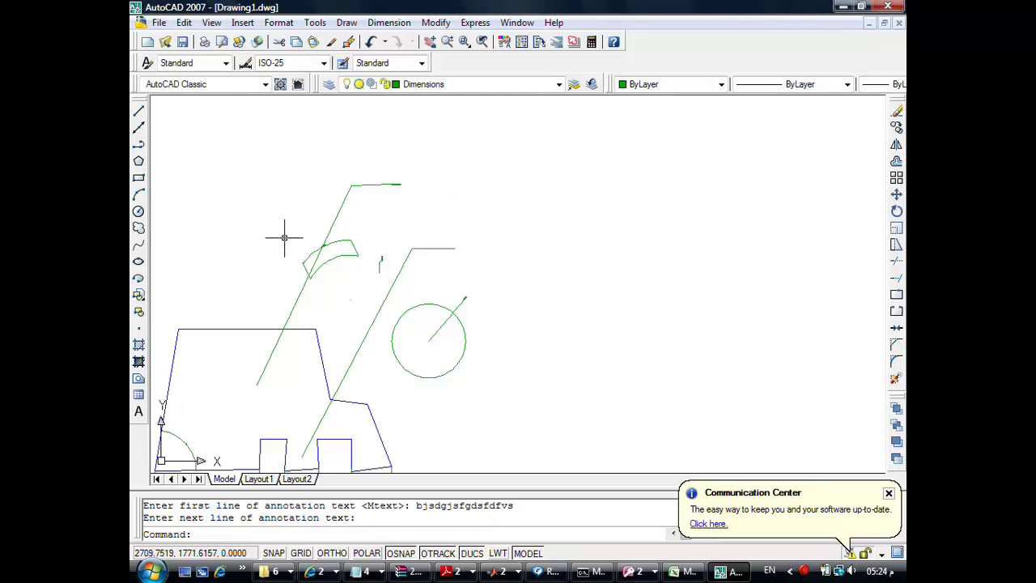
{"action": "scroll", "coordinate": [404, 198], "scroll_direction": "up", "scroll_amount": 2}
{"action": "scroll", "coordinate": [403, 198], "scroll_direction": "down", "scroll_amount": 2}
{"action": "scroll", "coordinate": [342, 127], "scroll_direction": "up", "scroll_amount": 1}
{"action": "middle_click_drag", "start_coordinate": [342, 127], "coordinate": [391, 348]}
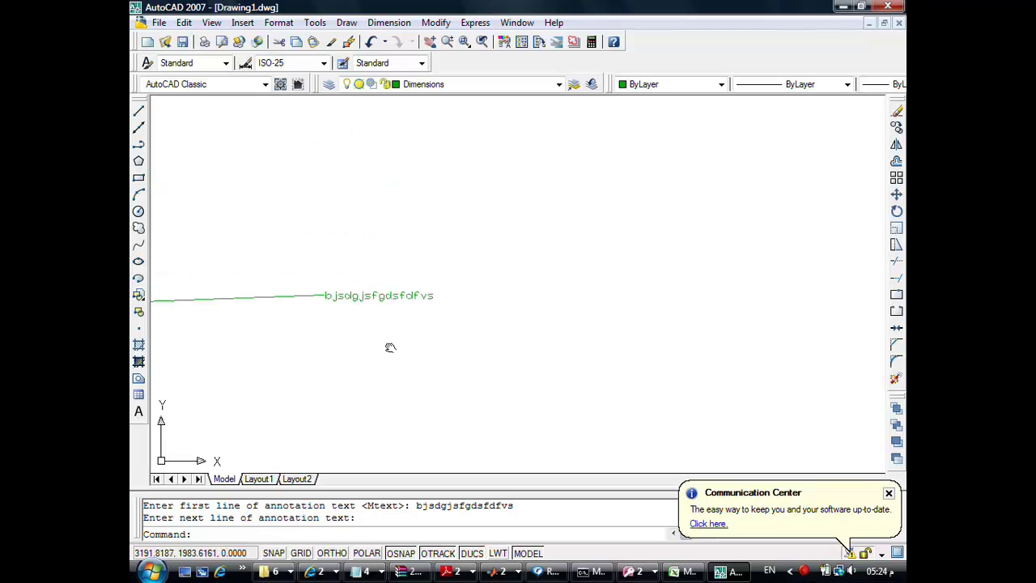
{"action": "scroll", "coordinate": [396, 324], "scroll_direction": "down", "scroll_amount": 1}
{"action": "scroll", "coordinate": [391, 326], "scroll_direction": "down", "scroll_amount": 2}
{"action": "scroll", "coordinate": [387, 328], "scroll_direction": "down", "scroll_amount": 1}
{"action": "scroll", "coordinate": [386, 333], "scroll_direction": "down", "scroll_amount": 1}
{"action": "scroll", "coordinate": [390, 299], "scroll_direction": "down", "scroll_amount": 1}
{"action": "scroll", "coordinate": [393, 267], "scroll_direction": "down", "scroll_amount": 1}
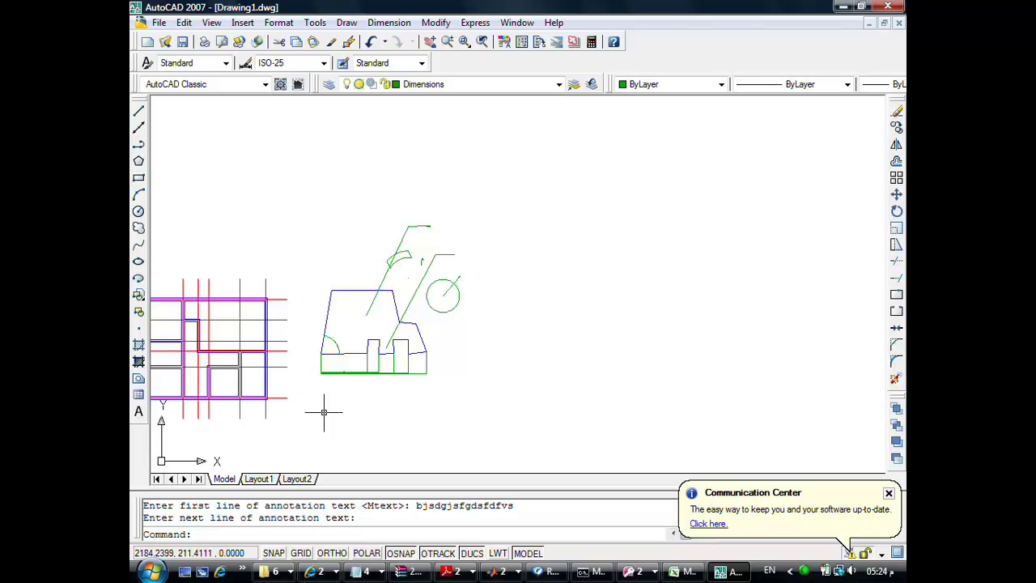
Inspect the green dimensions beneath the house, then open the Format menu
{"action": "scroll", "coordinate": [325, 408], "scroll_direction": "up", "scroll_amount": 2}
{"action": "scroll", "coordinate": [436, 305], "scroll_direction": "up", "scroll_amount": 2}
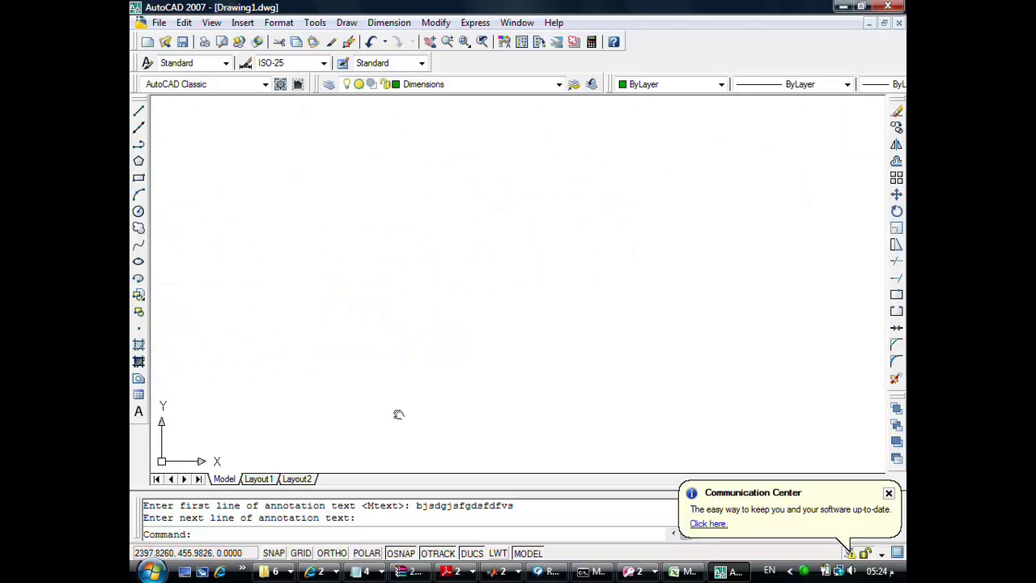
{"action": "middle_click_drag", "start_coordinate": [398, 415], "coordinate": [372, 308]}
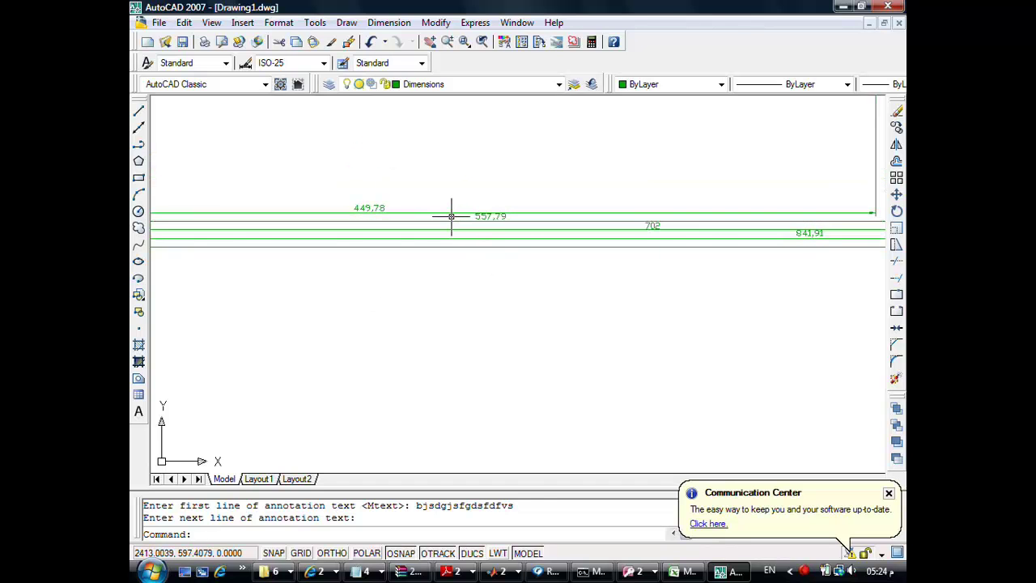
{"action": "scroll", "coordinate": [451, 216], "scroll_direction": "down", "scroll_amount": 1}
{"action": "scroll", "coordinate": [450, 213], "scroll_direction": "down", "scroll_amount": 1}
{"action": "scroll", "coordinate": [450, 210], "scroll_direction": "down", "scroll_amount": 1}
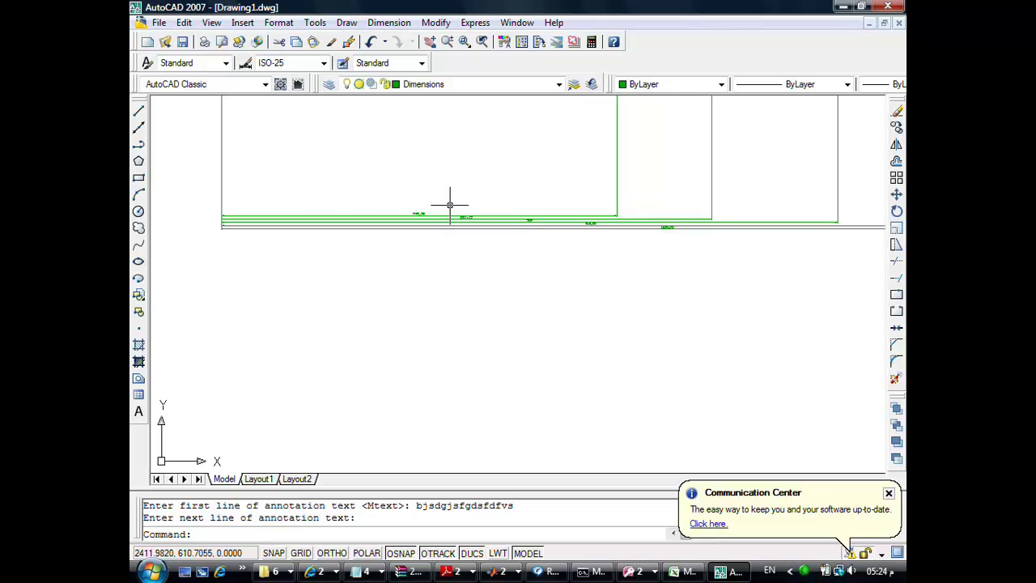
{"action": "scroll", "coordinate": [446, 203], "scroll_direction": "down", "scroll_amount": 2}
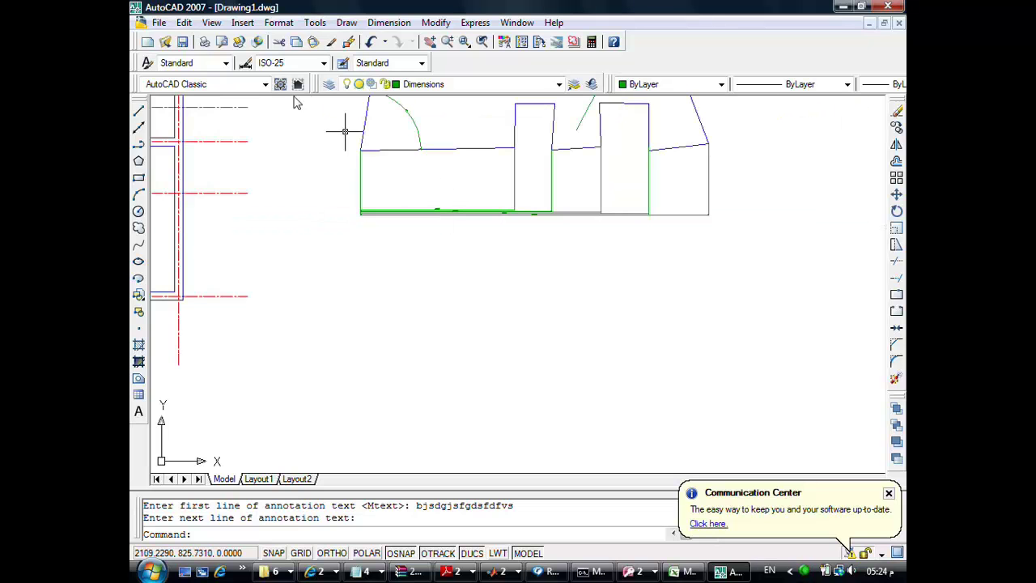
{"action": "left_click", "coordinate": [279, 23]}
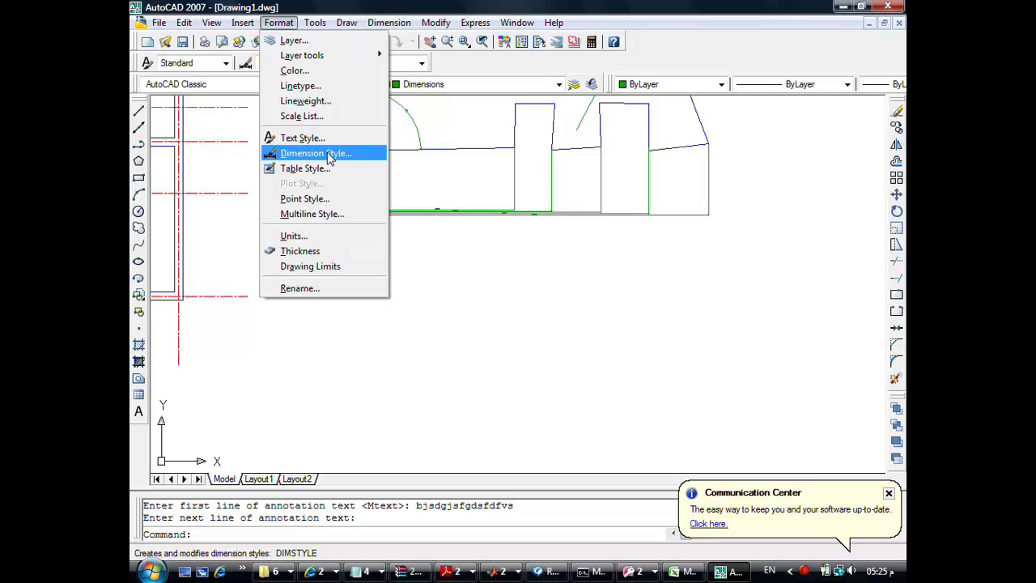
Set the ISO-25 dimension line colour to Red, keeping ByBlock linetype and lineweight
{"action": "left_click", "coordinate": [329, 154]}
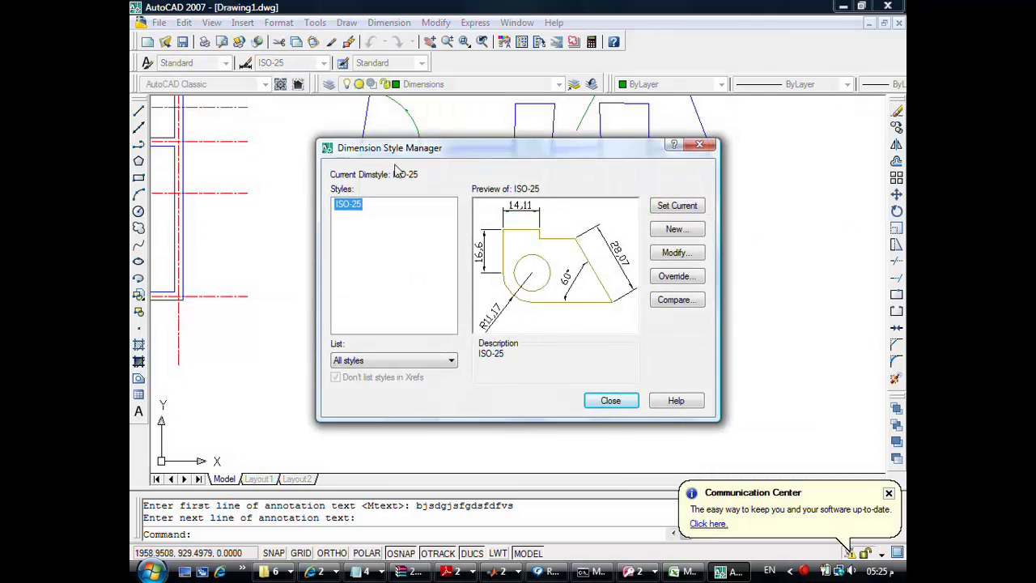
{"action": "left_click", "coordinate": [676, 253]}
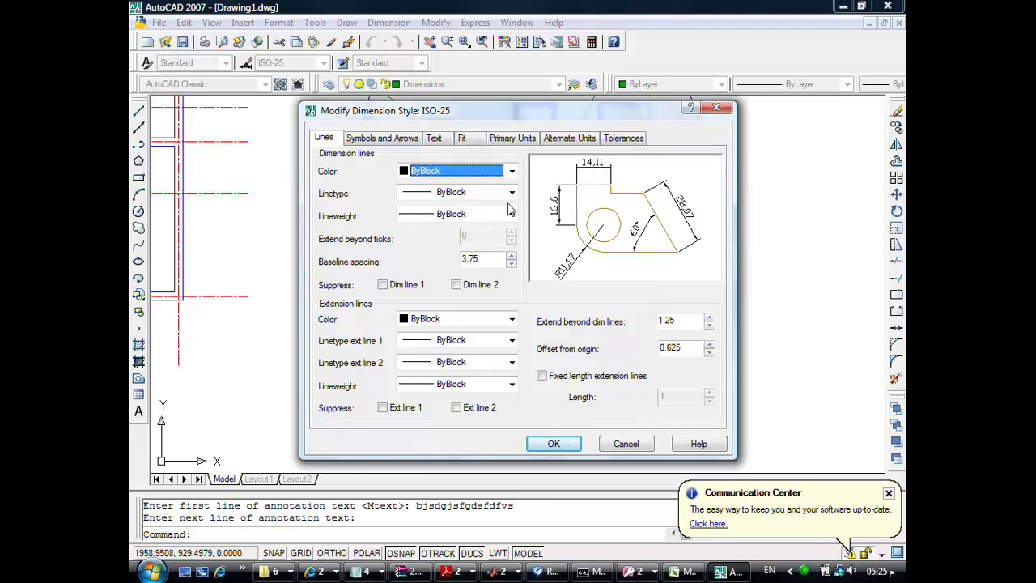
{"action": "left_click", "coordinate": [478, 192]}
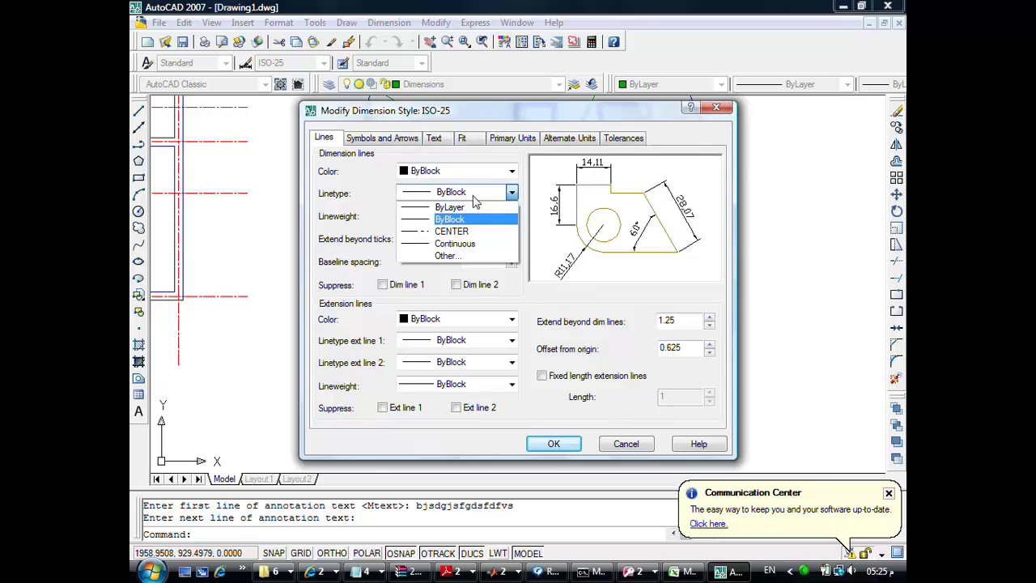
{"action": "left_click", "coordinate": [364, 194]}
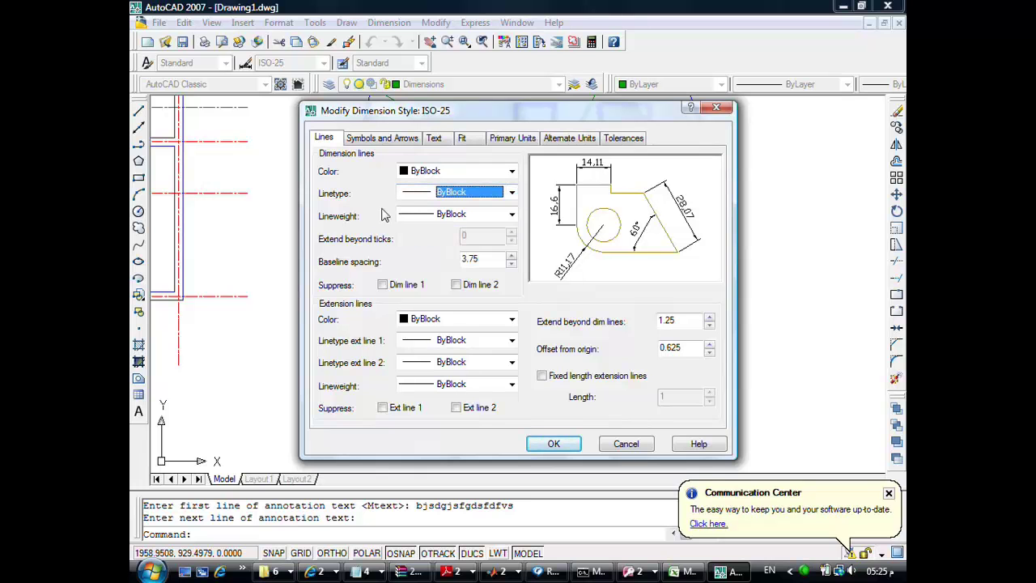
{"action": "left_click", "coordinate": [453, 214]}
{"action": "left_click", "coordinate": [378, 215]}
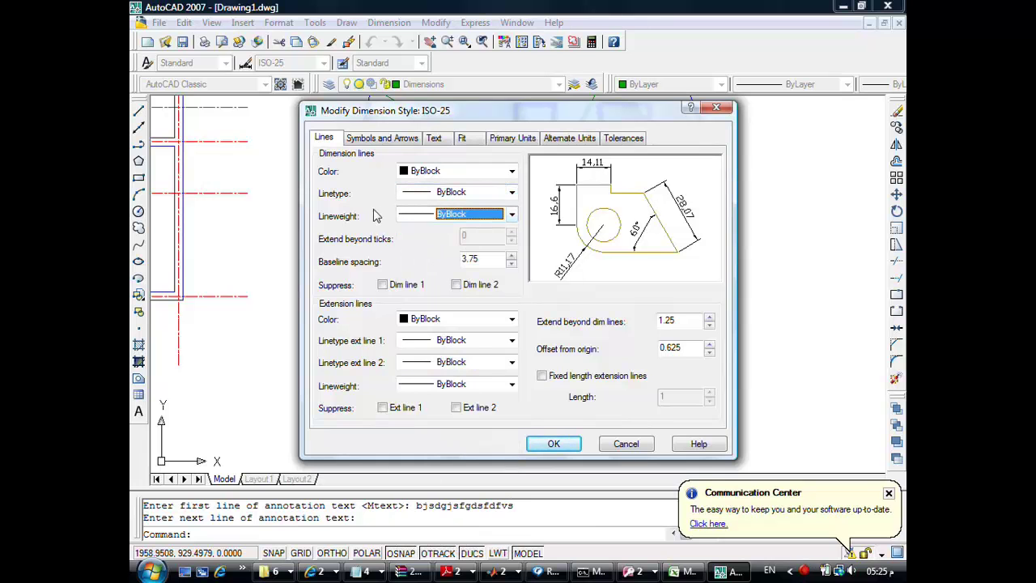
{"action": "left_click", "coordinate": [438, 176]}
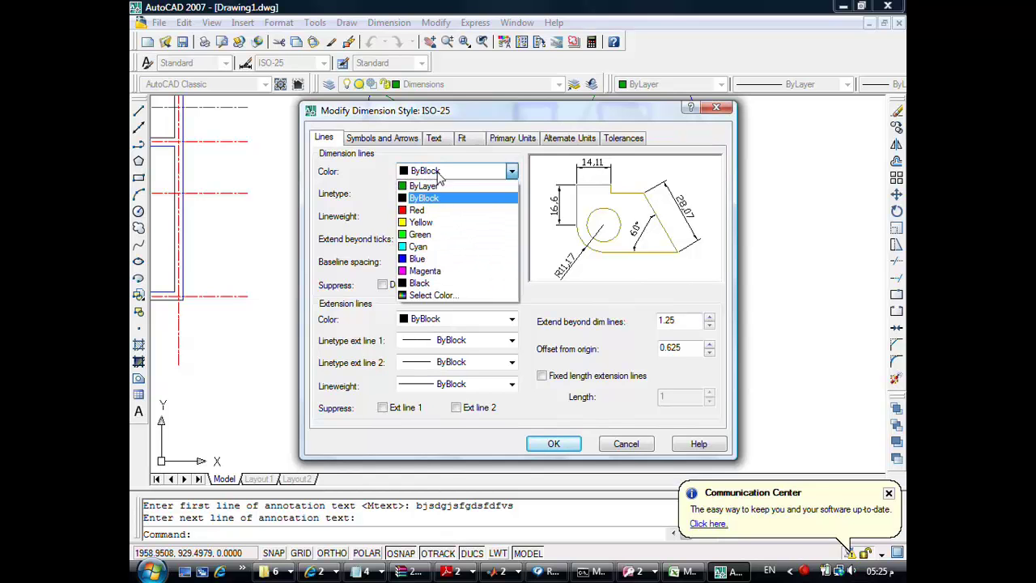
{"action": "left_click", "coordinate": [421, 212]}
{"action": "left_click", "coordinate": [554, 444]}
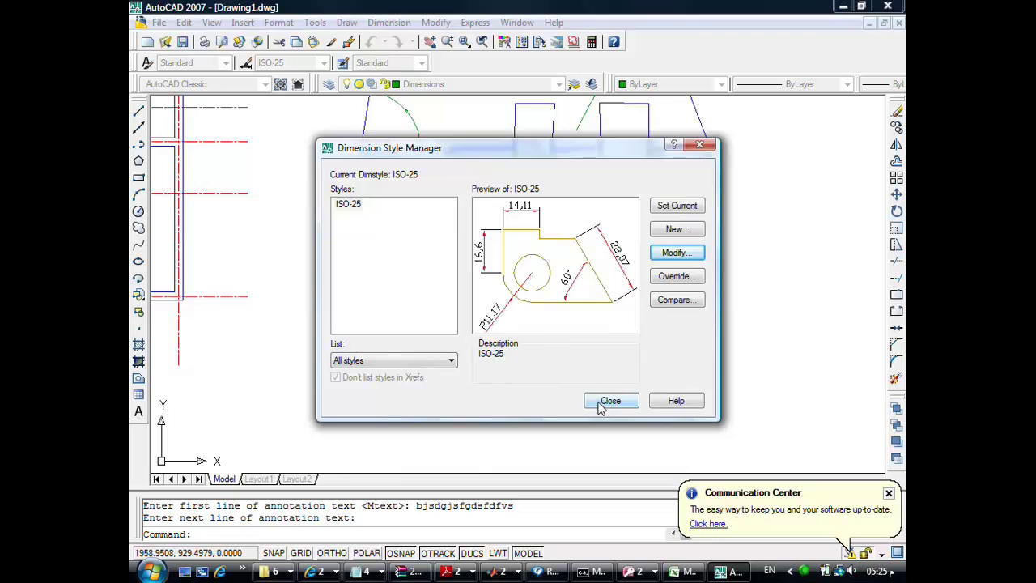
{"action": "left_click", "coordinate": [608, 401]}
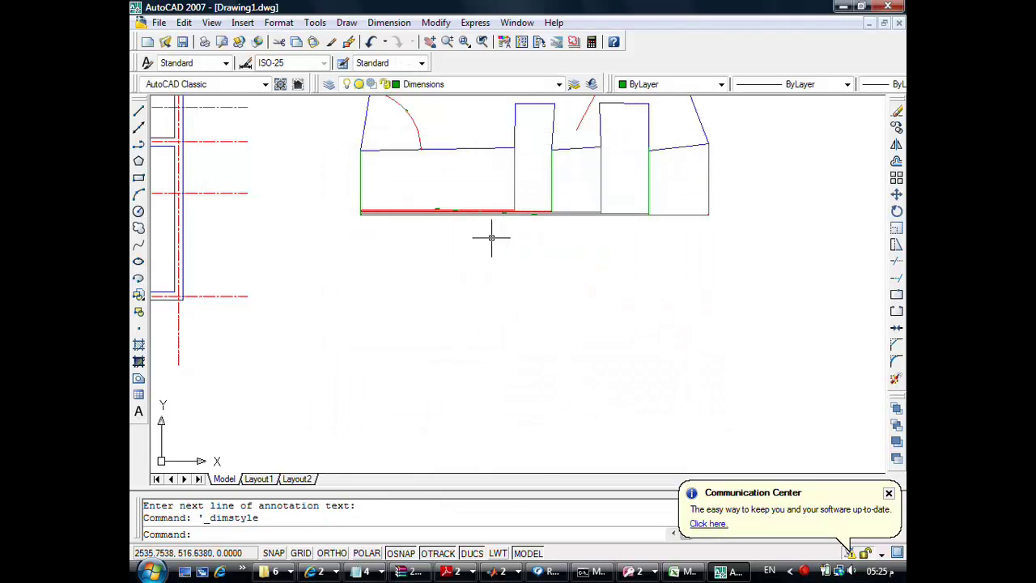
Zoom in and back out to inspect the red base dimensions, then open the Format menu
{"action": "scroll", "coordinate": [485, 231], "scroll_direction": "up", "scroll_amount": 3}
{"action": "scroll", "coordinate": [546, 180], "scroll_direction": "up", "scroll_amount": 2}
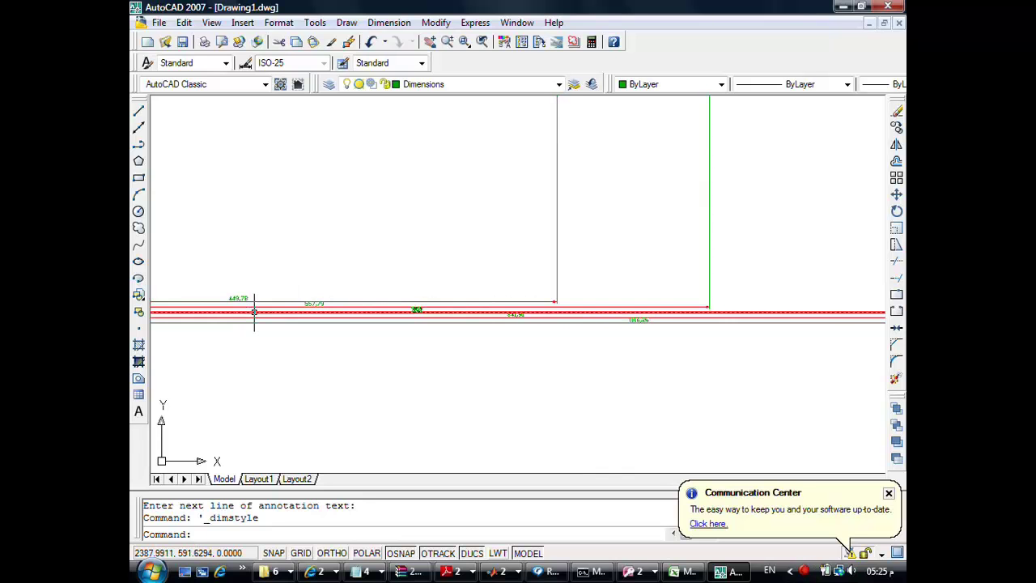
{"action": "scroll", "coordinate": [300, 294], "scroll_direction": "down", "scroll_amount": 3}
{"action": "scroll", "coordinate": [300, 294], "scroll_direction": "down", "scroll_amount": 3}
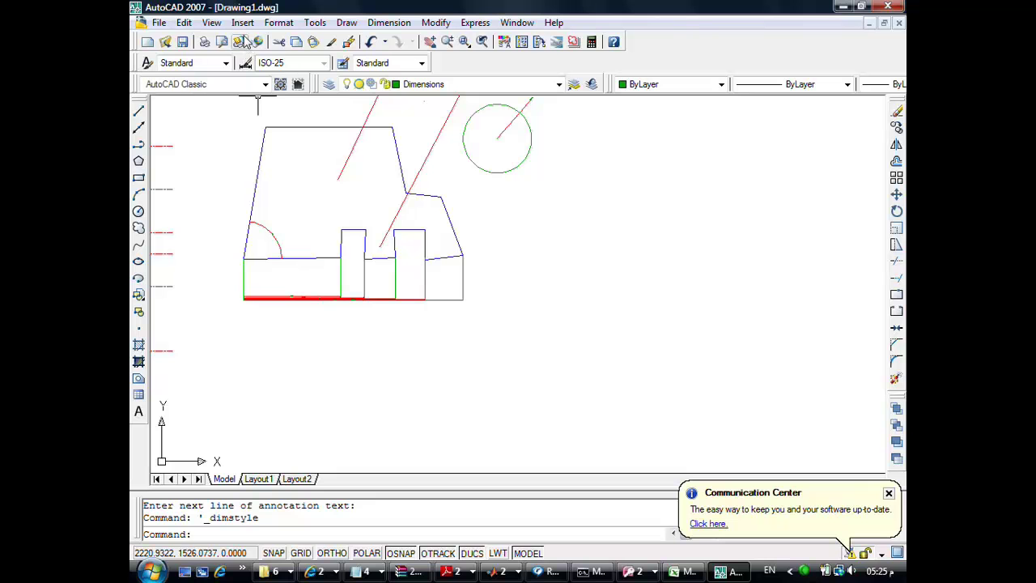
{"action": "left_click", "coordinate": [278, 23]}
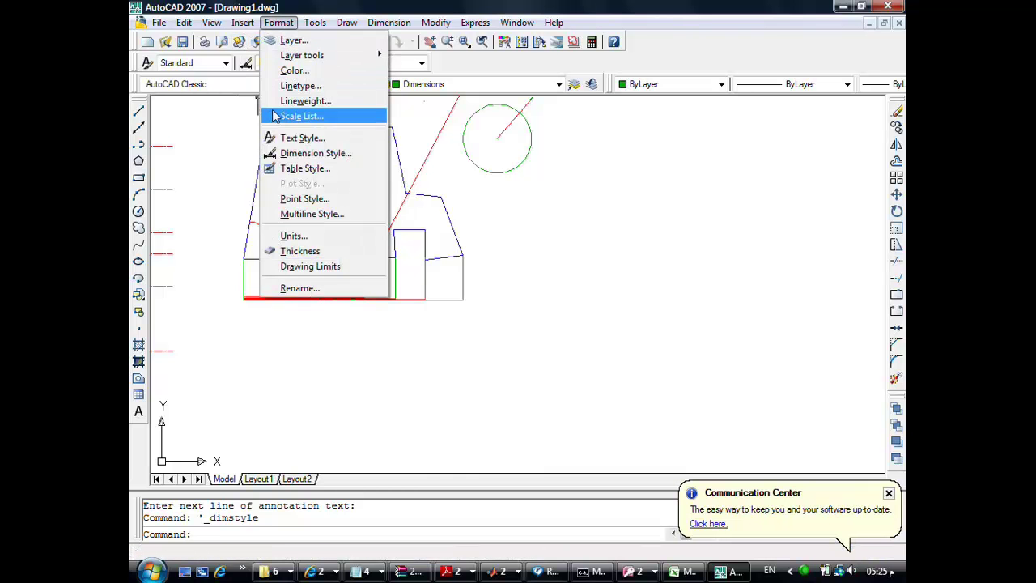
{"action": "left_click", "coordinate": [303, 153]}
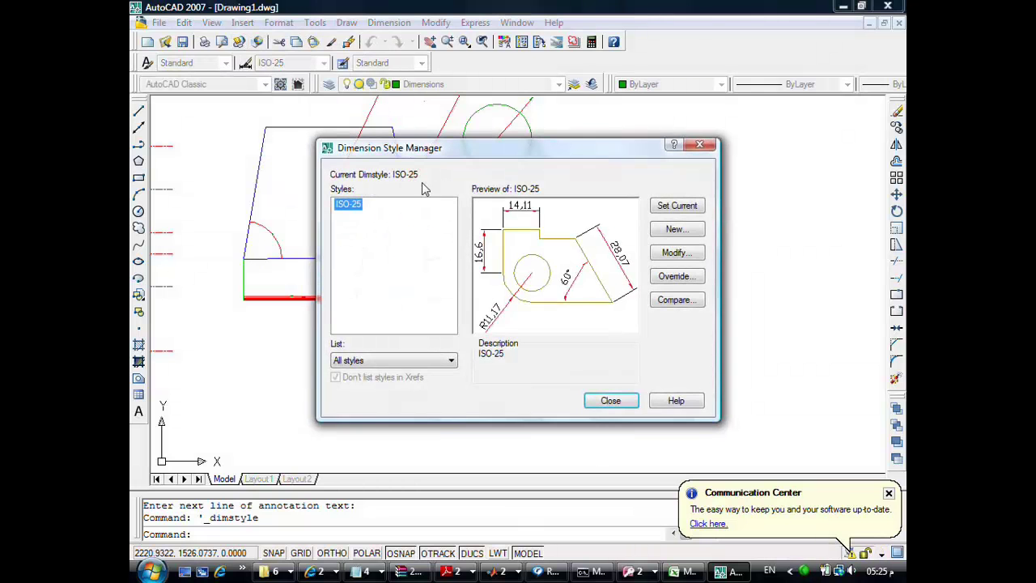
{"action": "left_click", "coordinate": [676, 252]}
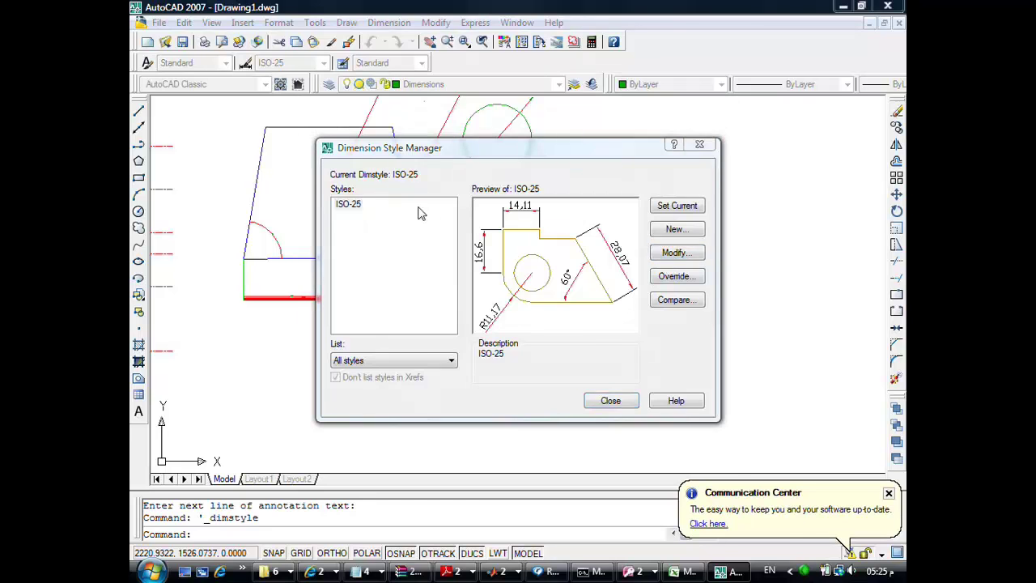
{"action": "left_click", "coordinate": [426, 172]}
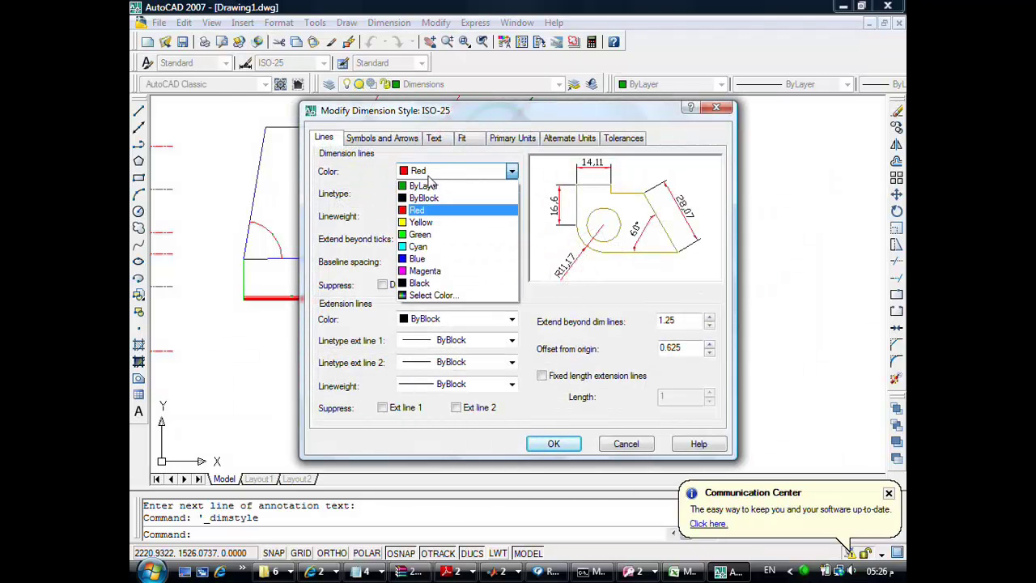
{"action": "left_click", "coordinate": [429, 185]}
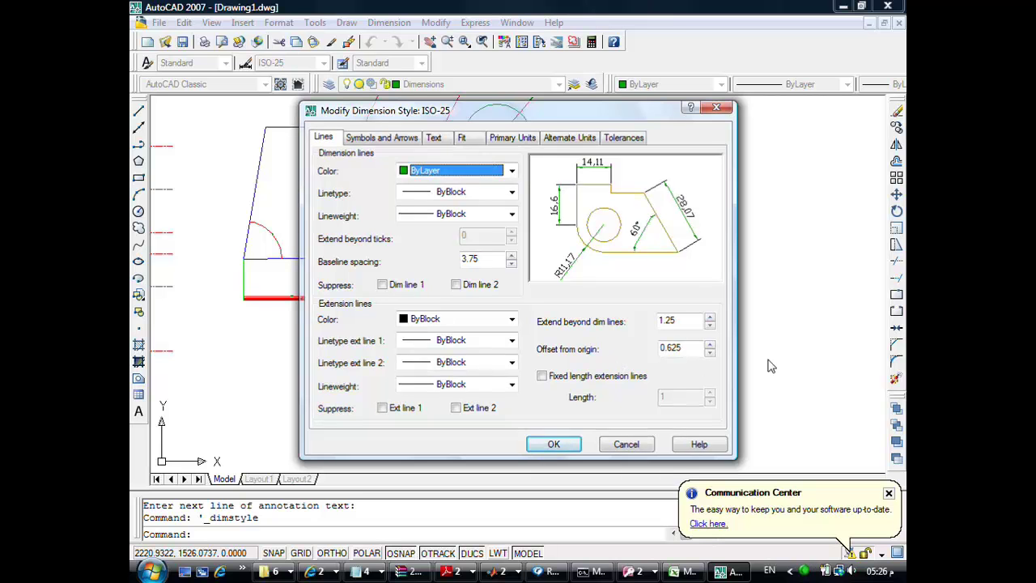
{"action": "key", "text": "Return"}
{"action": "key", "text": "Return"}
{"action": "scroll", "coordinate": [255, 271], "scroll_direction": "up", "scroll_amount": 5}
{"action": "scroll", "coordinate": [275, 234], "scroll_direction": "up", "scroll_amount": 3}
{"action": "scroll", "coordinate": [369, 319], "scroll_direction": "up", "scroll_amount": 1}
{"action": "scroll", "coordinate": [307, 340], "scroll_direction": "up", "scroll_amount": 2}
Change ISO-25 to ByLayer dimension-line colour and a 30 extension-line offset from origin
{"action": "middle_click_drag", "start_coordinate": [279, 420], "coordinate": [277, 324]}
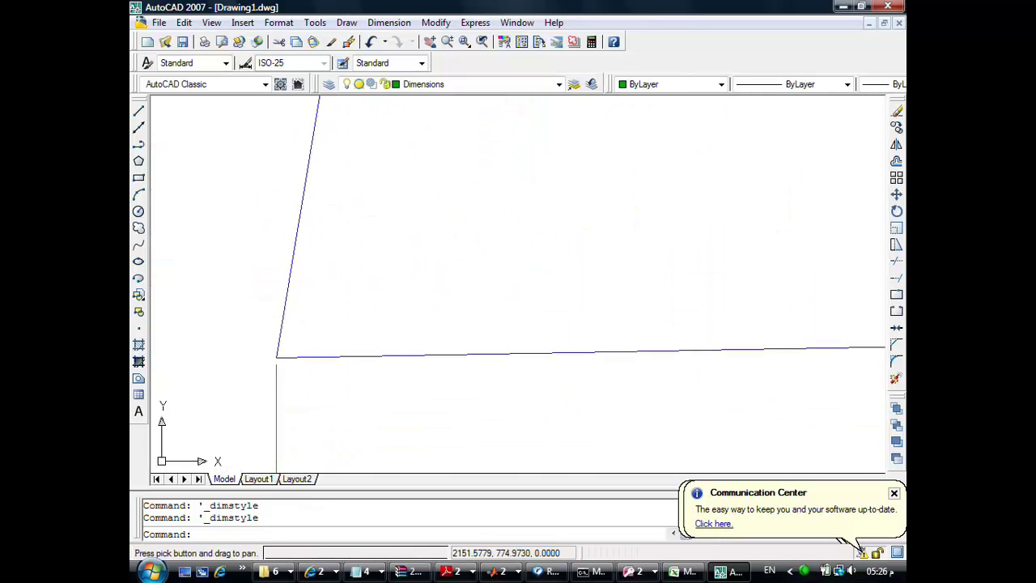
{"action": "scroll", "coordinate": [308, 394], "scroll_direction": "down", "scroll_amount": 1}
{"action": "scroll", "coordinate": [319, 389], "scroll_direction": "down", "scroll_amount": 1}
{"action": "scroll", "coordinate": [369, 409], "scroll_direction": "down", "scroll_amount": 2}
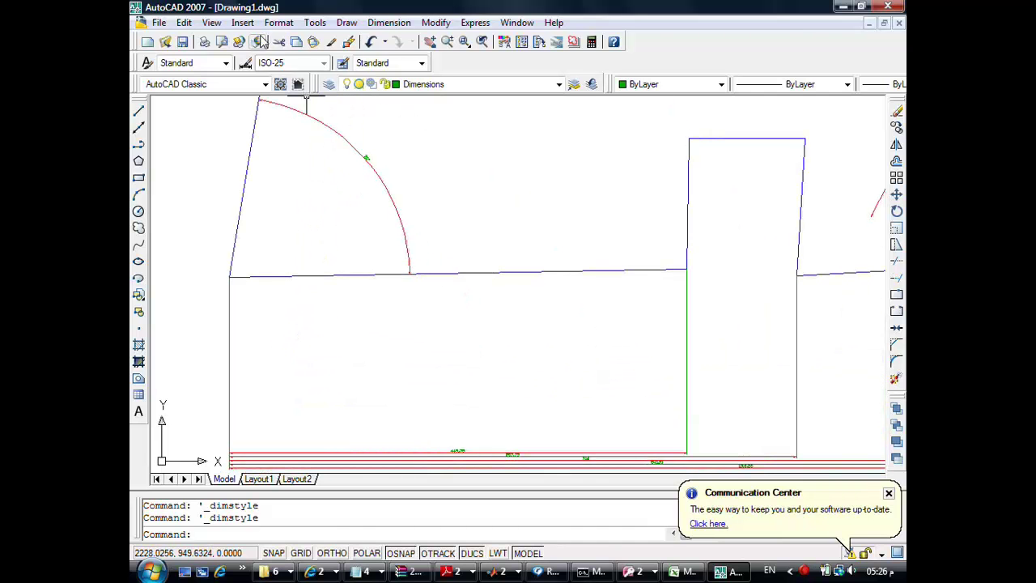
{"action": "left_click", "coordinate": [278, 22]}
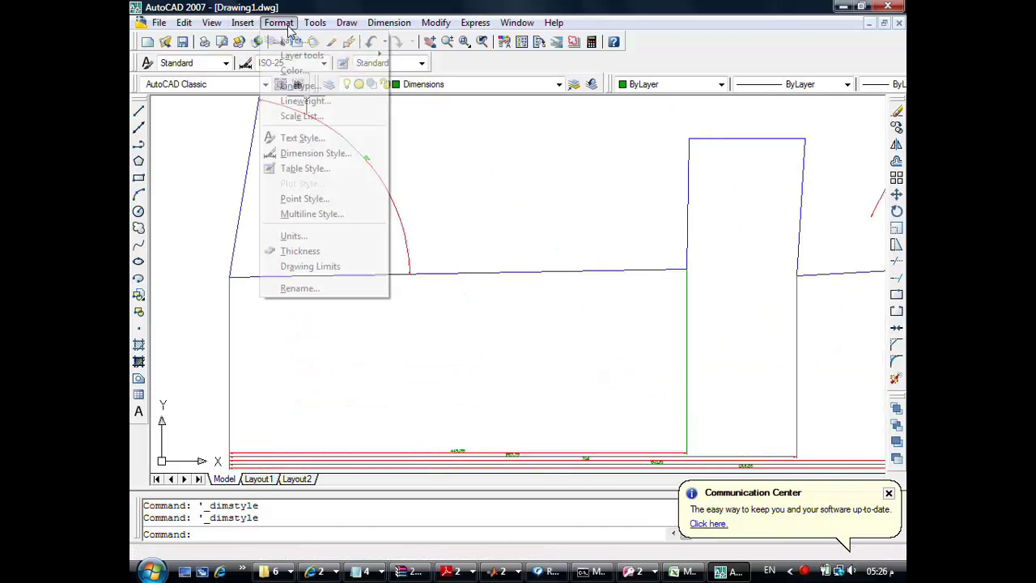
{"action": "left_click", "coordinate": [307, 153]}
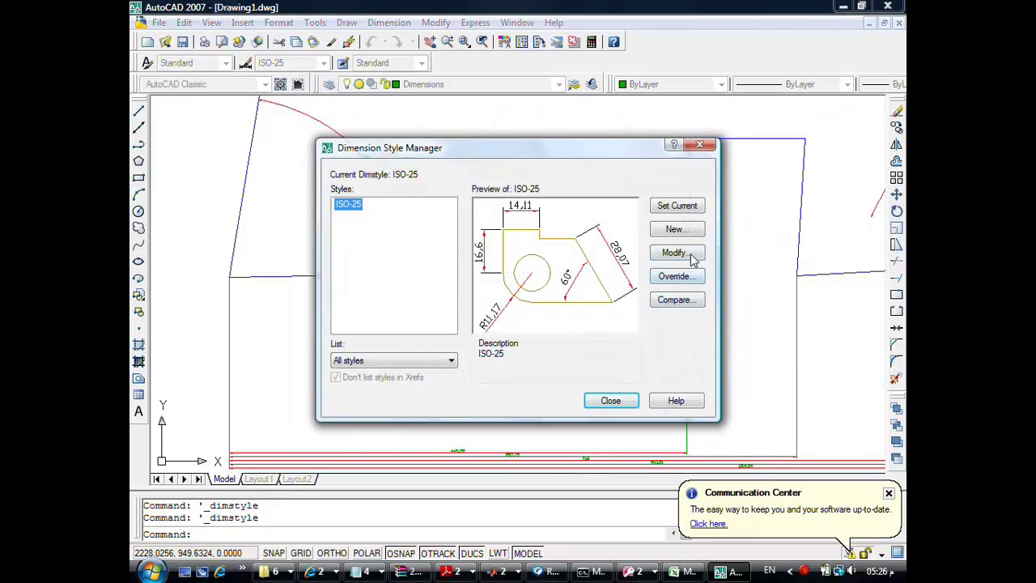
{"action": "left_click", "coordinate": [692, 256]}
{"action": "left_click", "coordinate": [453, 171]}
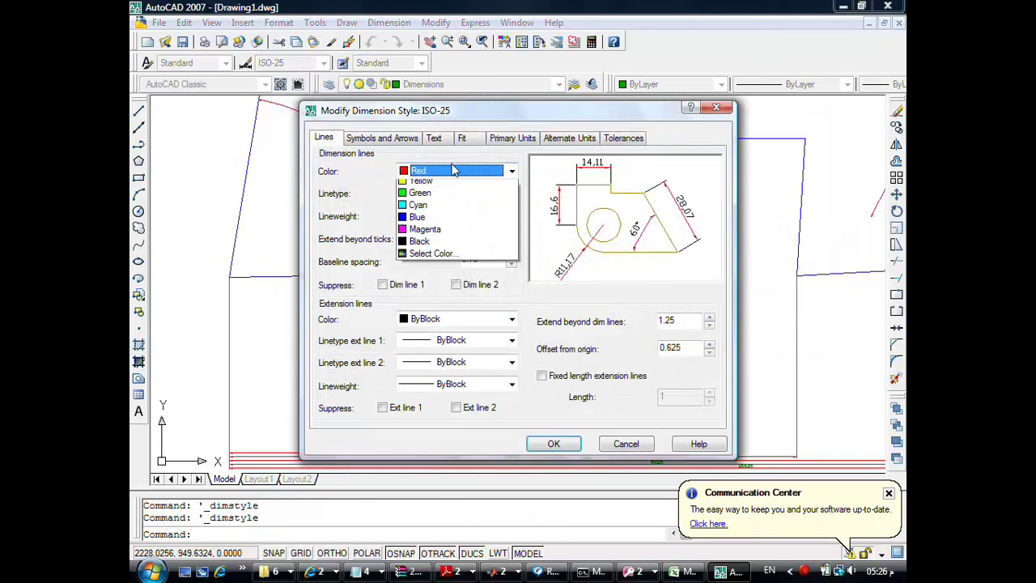
{"action": "left_click", "coordinate": [437, 186]}
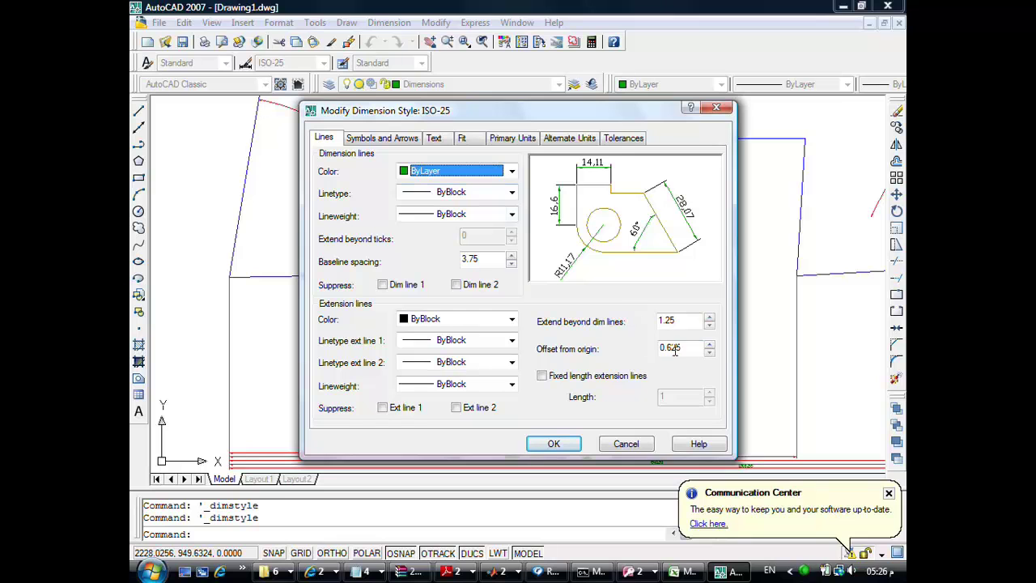
{"action": "left_click_drag", "start_coordinate": [693, 348], "coordinate": [643, 344]}
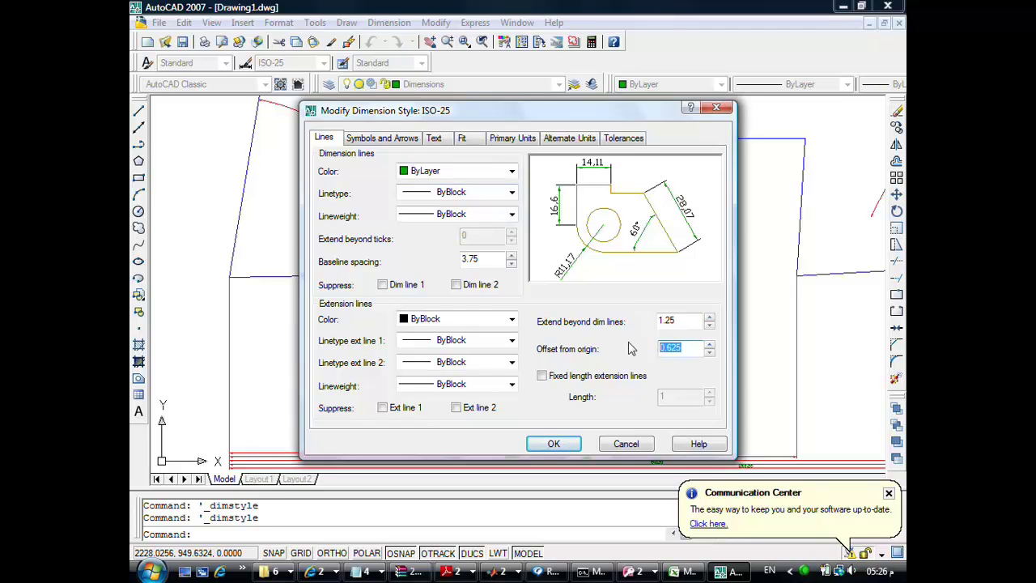
{"action": "type", "text": "3"}
{"action": "left_click", "coordinate": [577, 447]}
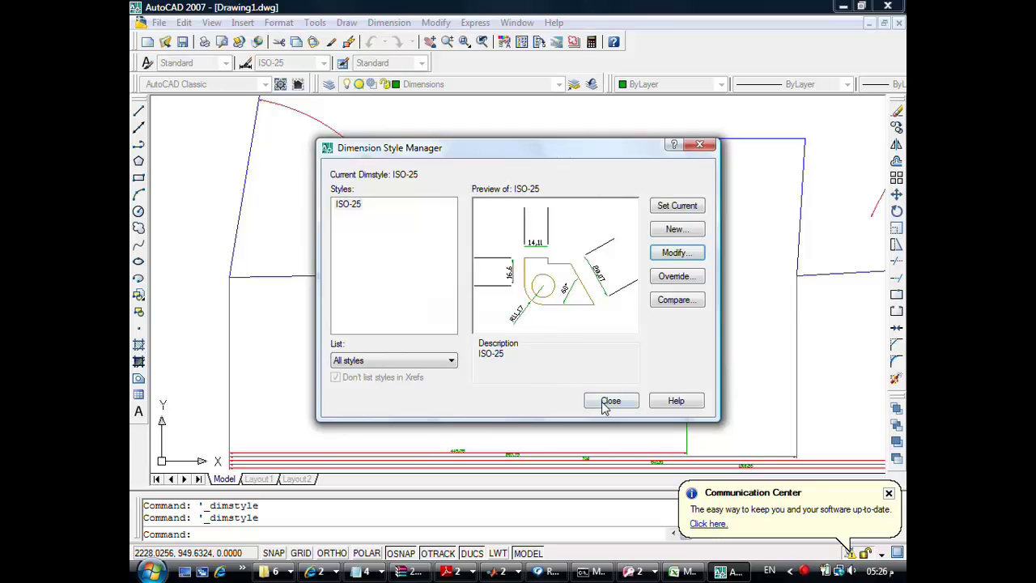
{"action": "left_click", "coordinate": [610, 400]}
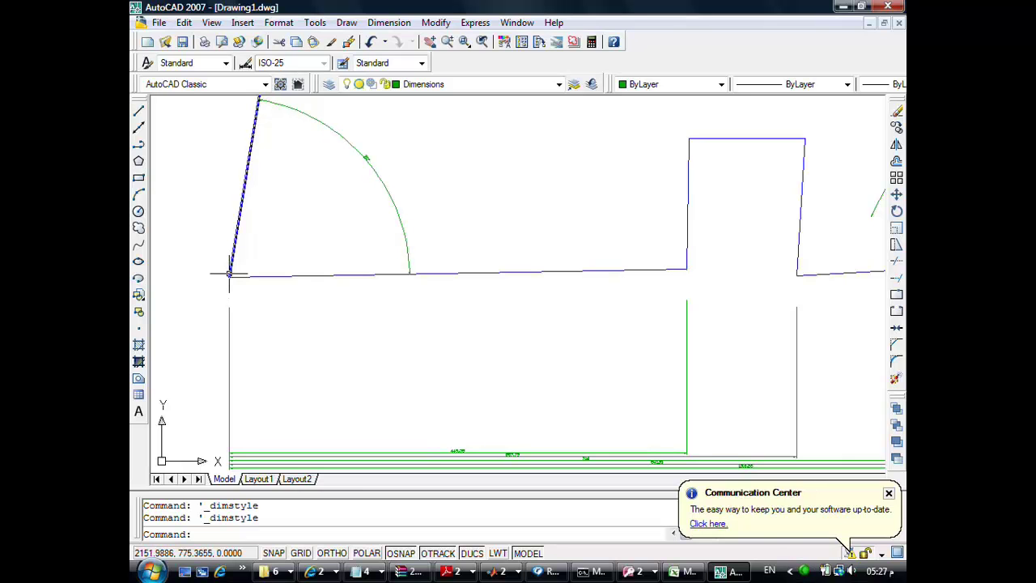
Reopen the Dimension Style Manager from the Format menu
{"action": "left_click", "coordinate": [278, 22]}
{"action": "left_click", "coordinate": [316, 153]}
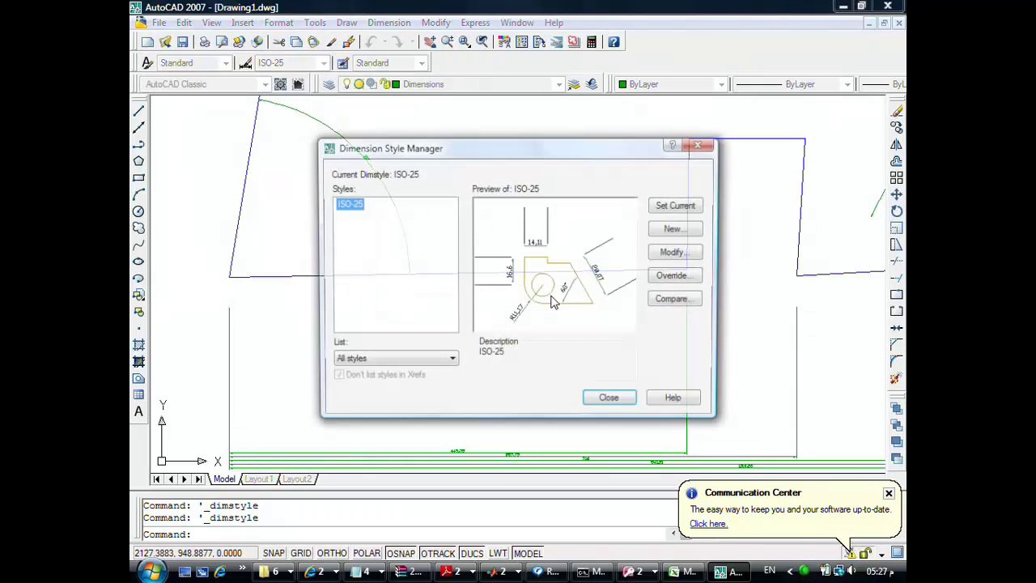
Review ISO-25's Lines settings, accept them unchanged, close the manager and zoom out
{"action": "left_click", "coordinate": [677, 253]}
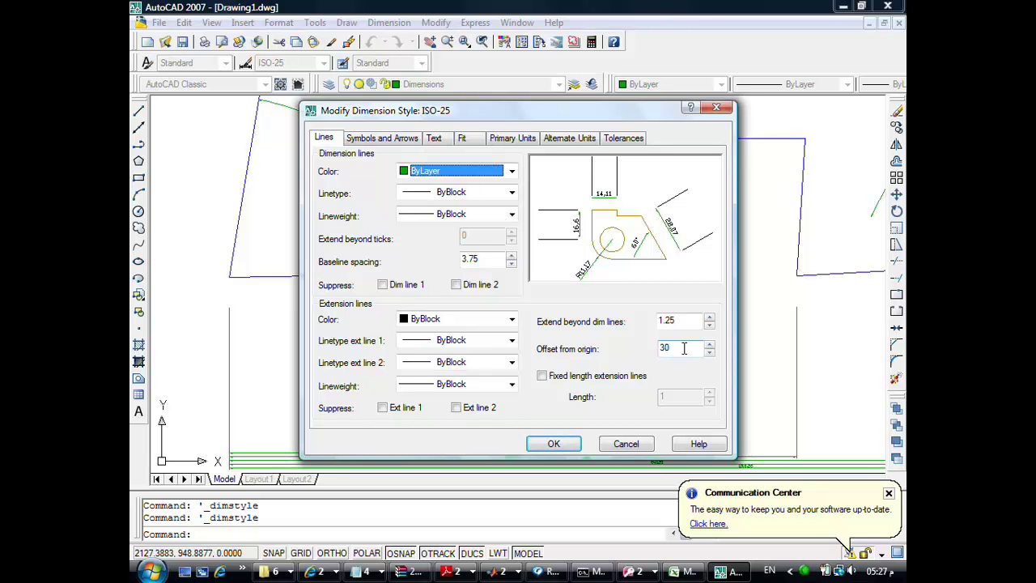
{"action": "left_click", "coordinate": [562, 447]}
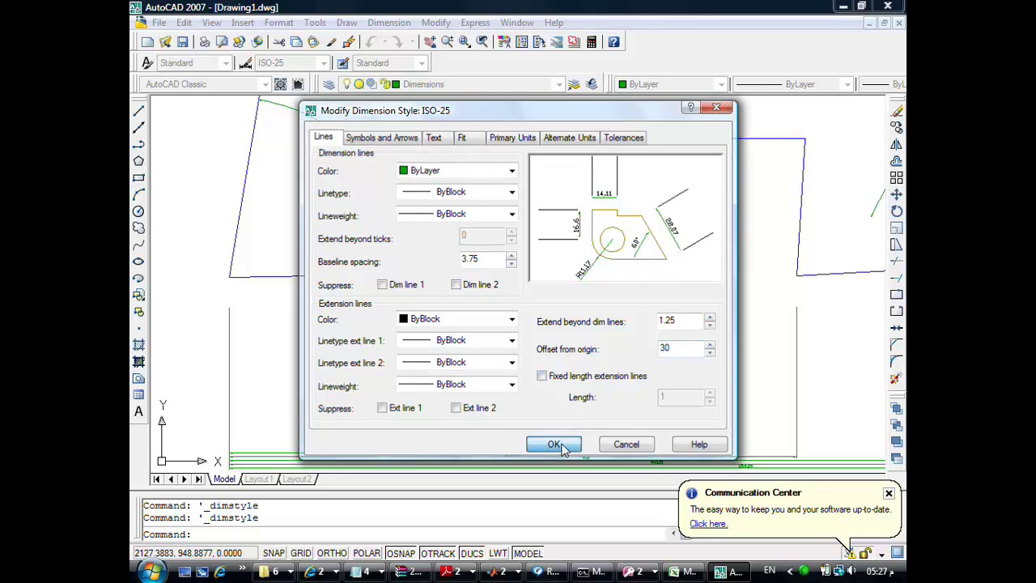
{"action": "left_click", "coordinate": [608, 398]}
{"action": "scroll", "coordinate": [549, 391], "scroll_direction": "down", "scroll_amount": 3}
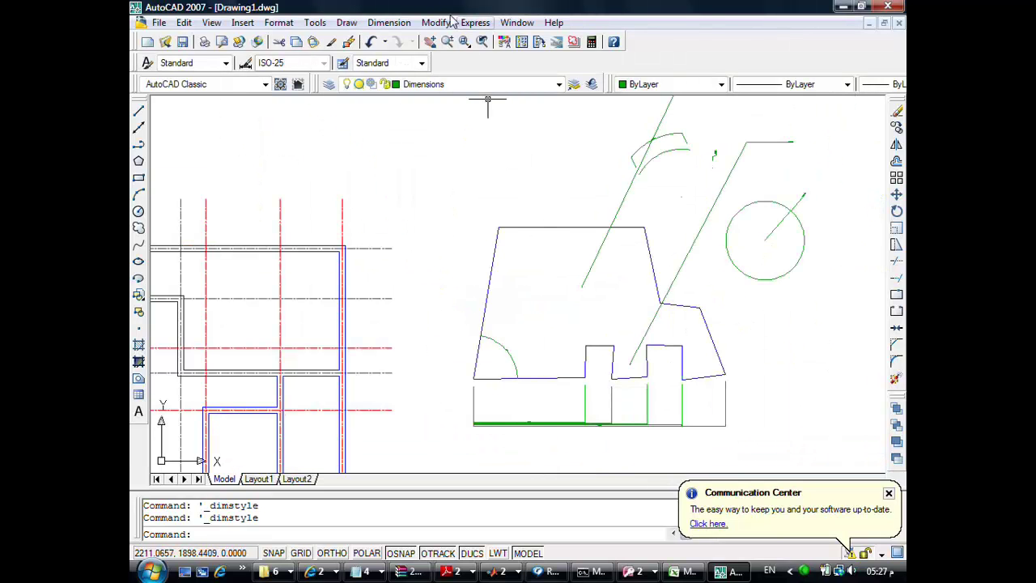
Add a 587.54 linear dimension across the house's top edge, placed just above it
{"action": "left_click", "coordinate": [388, 23]}
{"action": "left_click", "coordinate": [390, 61]}
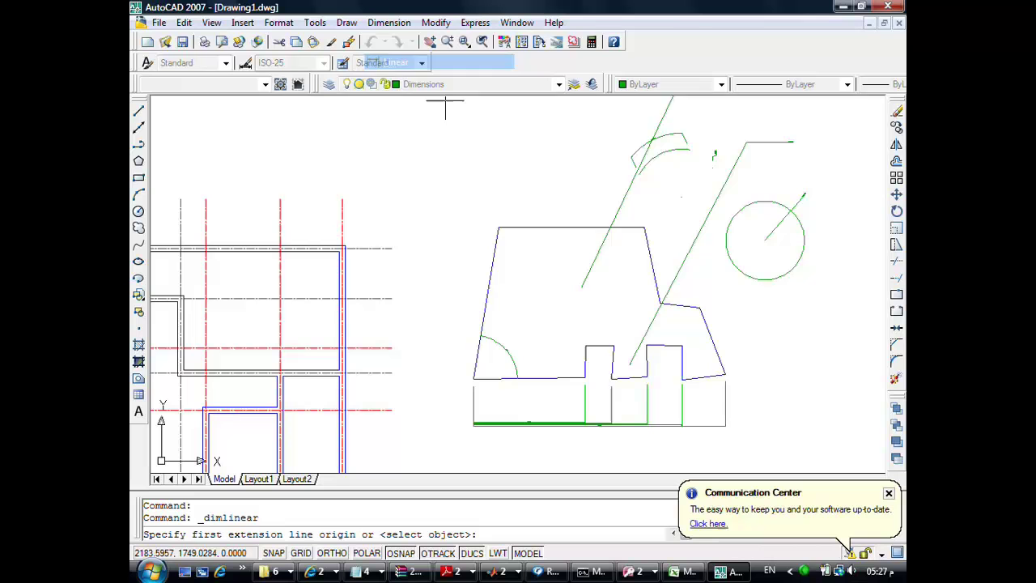
{"action": "left_click", "coordinate": [498, 228]}
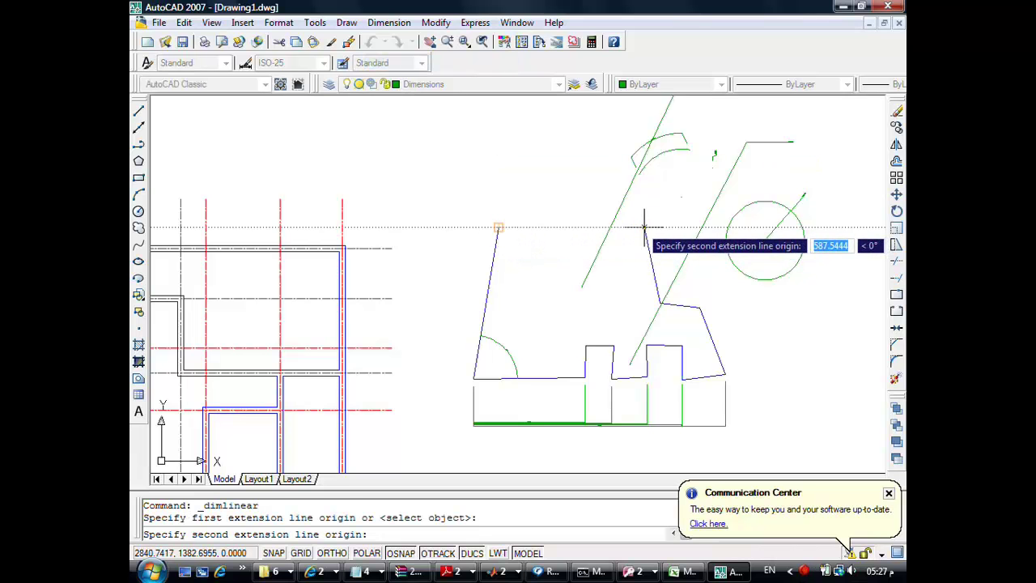
{"action": "left_click", "coordinate": [645, 227]}
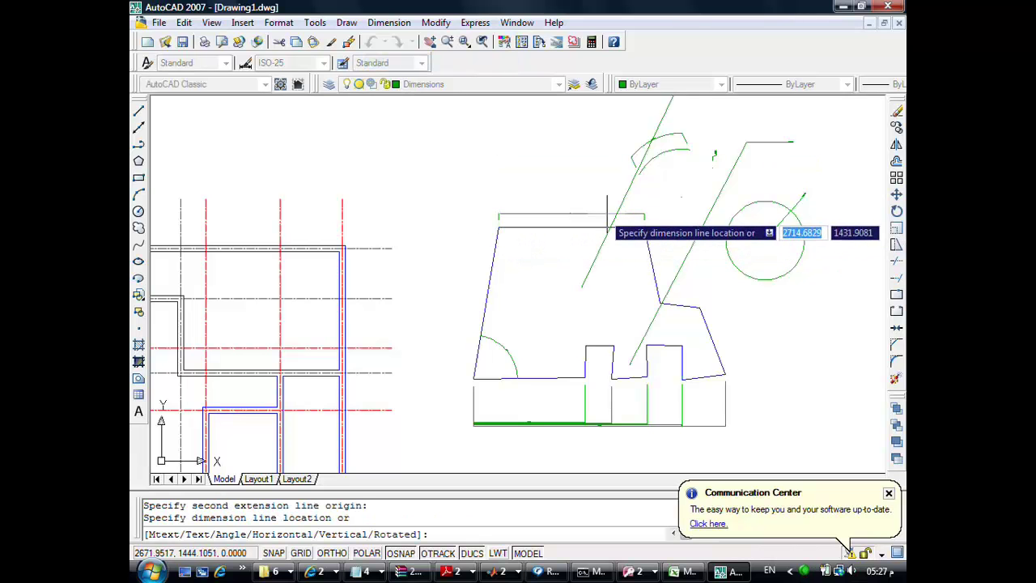
{"action": "left_click", "coordinate": [557, 213]}
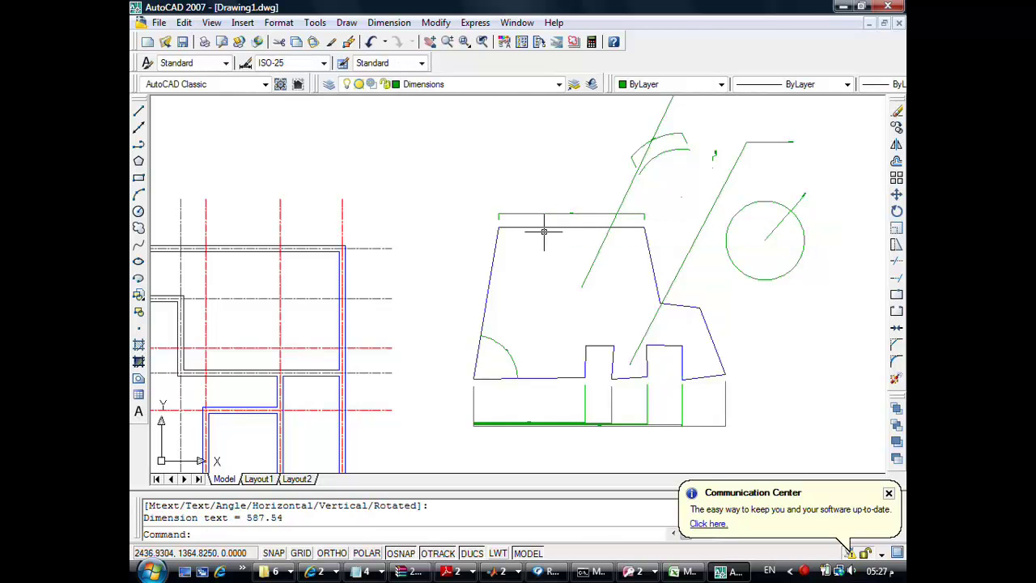
{"action": "scroll", "coordinate": [490, 231], "scroll_direction": "up", "scroll_amount": 2}
{"action": "scroll", "coordinate": [493, 203], "scroll_direction": "up", "scroll_amount": 3}
{"action": "middle_click_drag", "start_coordinate": [500, 127], "coordinate": [447, 253]}
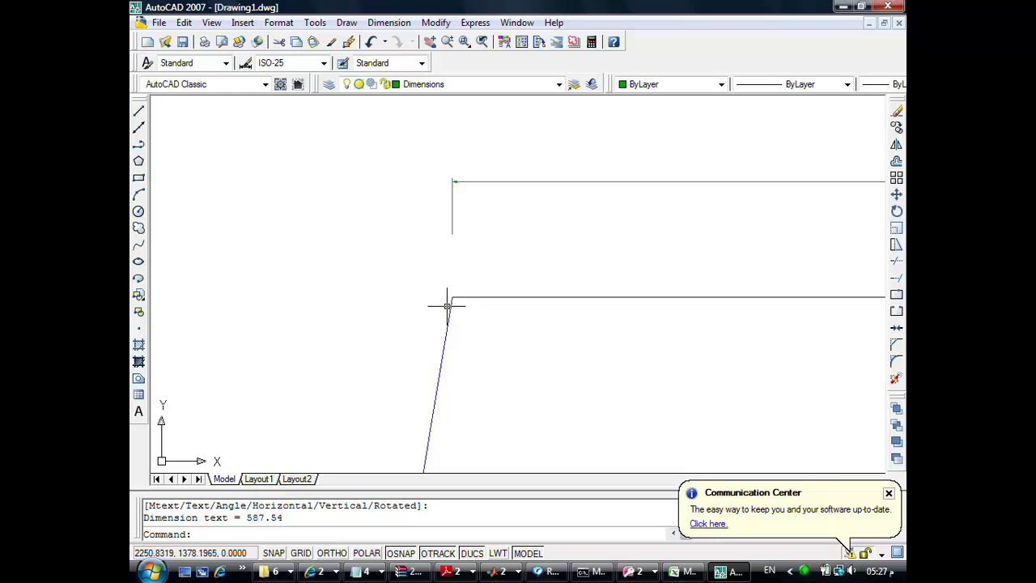
{"action": "scroll", "coordinate": [453, 178], "scroll_direction": "up", "scroll_amount": 5}
{"action": "scroll", "coordinate": [423, 197], "scroll_direction": "up", "scroll_amount": 3}
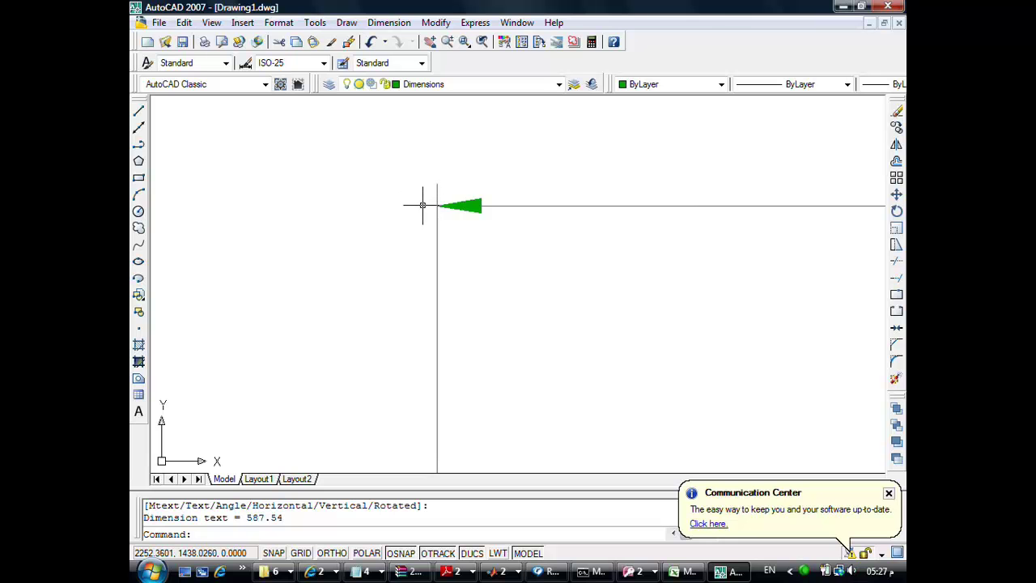
Set ISO-25's Extend beyond dim lines value to 10 and close the style dialogs
{"action": "left_click", "coordinate": [278, 23]}
{"action": "left_click", "coordinate": [296, 160]}
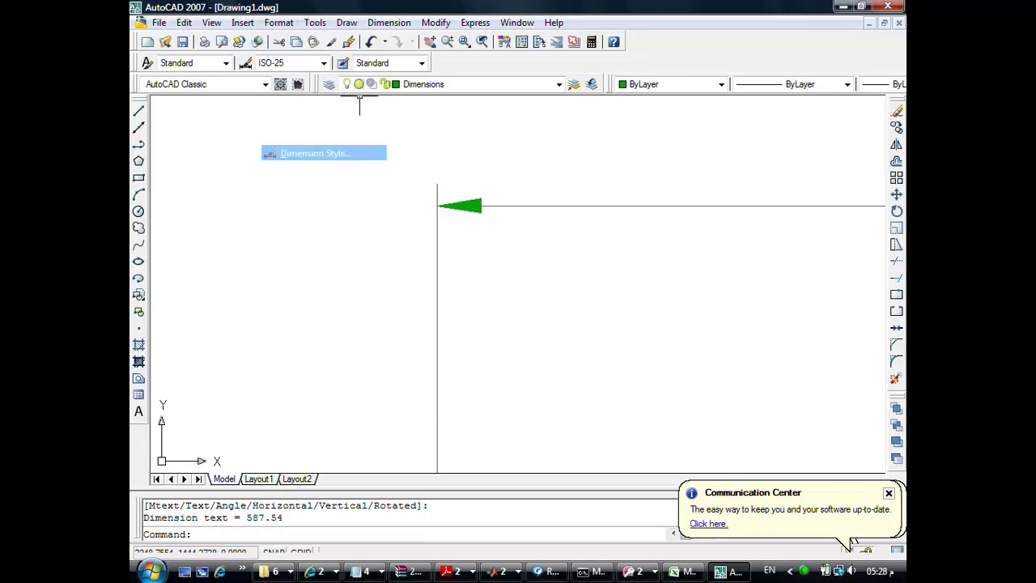
{"action": "left_click", "coordinate": [663, 255]}
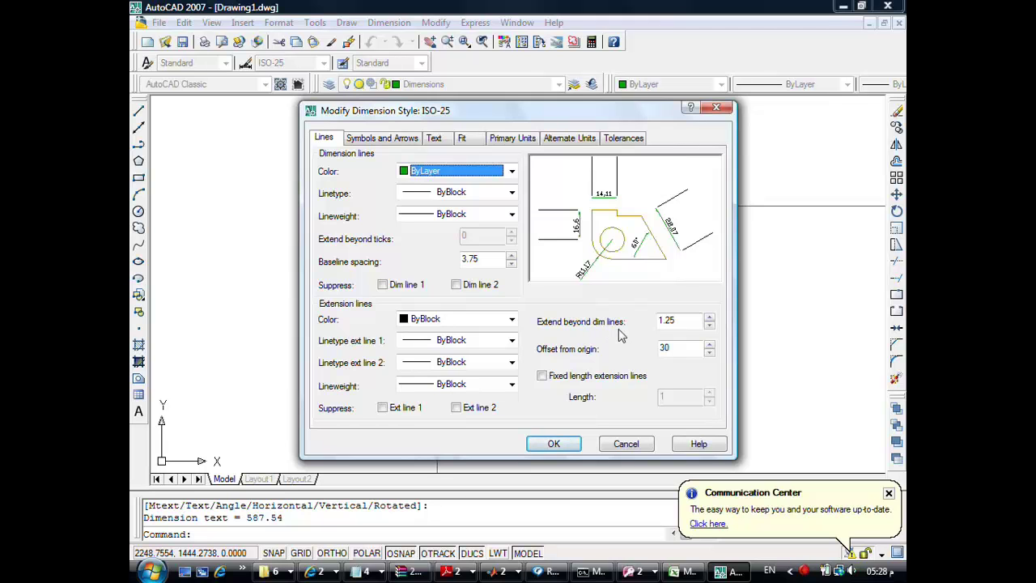
{"action": "double_click", "coordinate": [674, 321]}
{"action": "type", "text": "10"}
{"action": "left_click", "coordinate": [557, 447]}
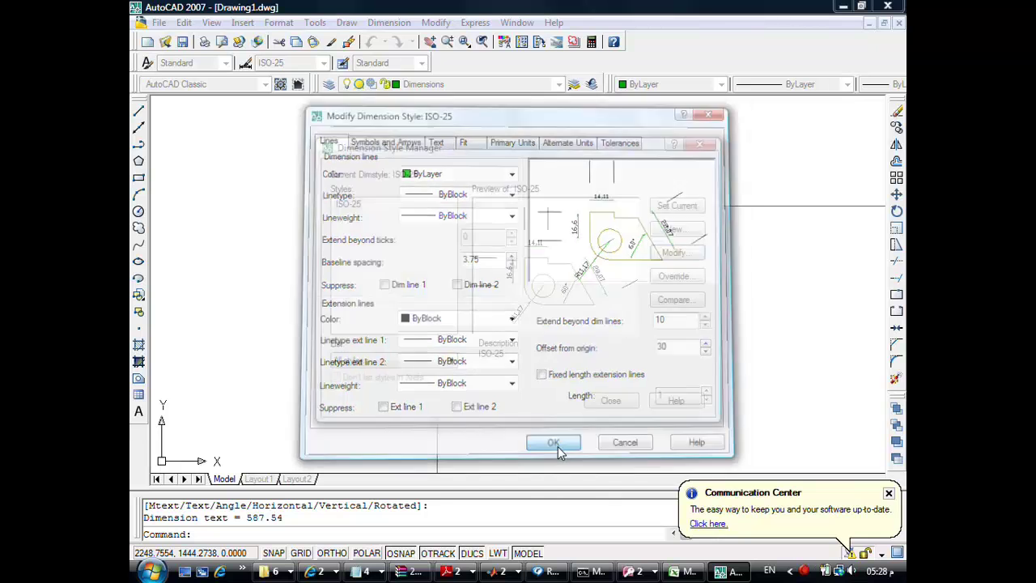
{"action": "left_click", "coordinate": [611, 400]}
{"action": "mouse_move", "coordinate": [490, 181]}
{"action": "middle_mouse_down"}
{"action": "mouse_move", "coordinate": [481, 173]}
{"action": "mouse_move", "coordinate": [426, 254]}
{"action": "middle_mouse_up"}
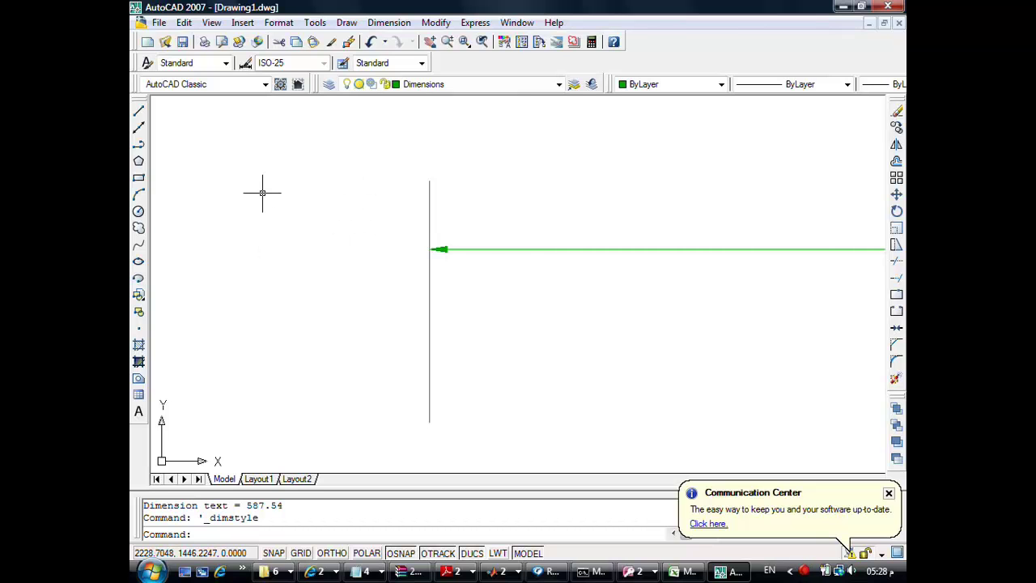
{"action": "left_click", "coordinate": [277, 24]}
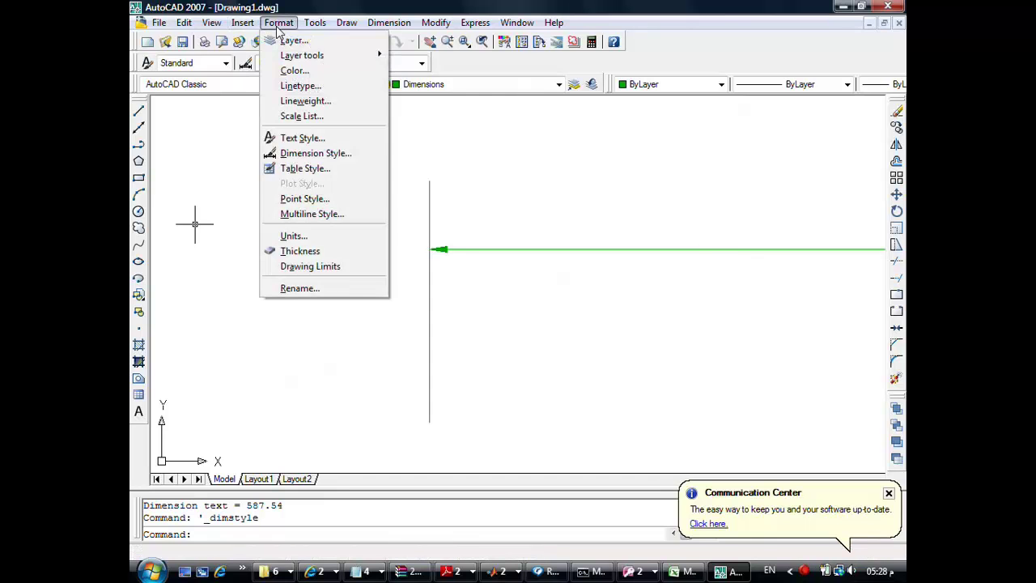
{"action": "left_click", "coordinate": [315, 153]}
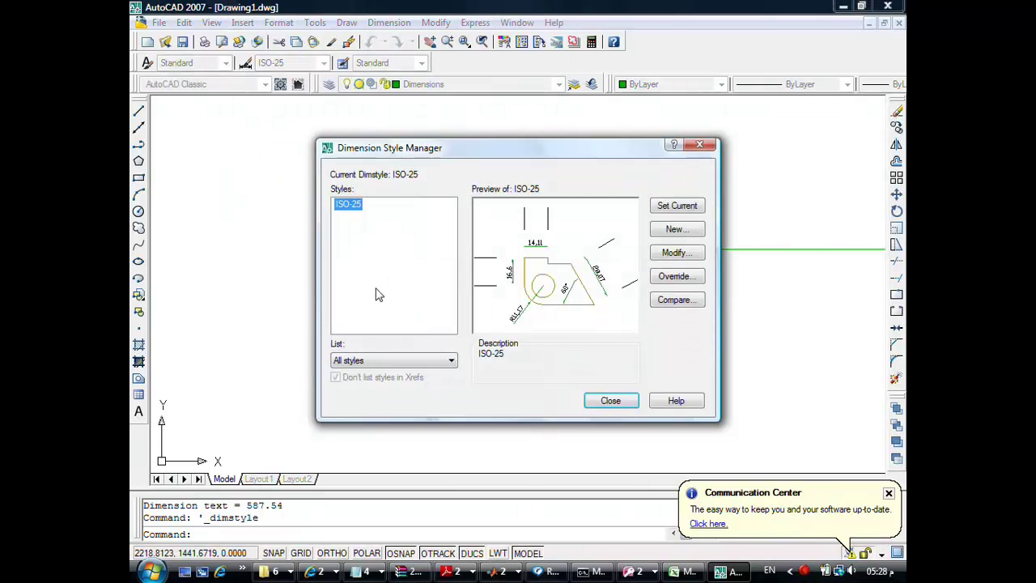
{"action": "left_click", "coordinate": [664, 256]}
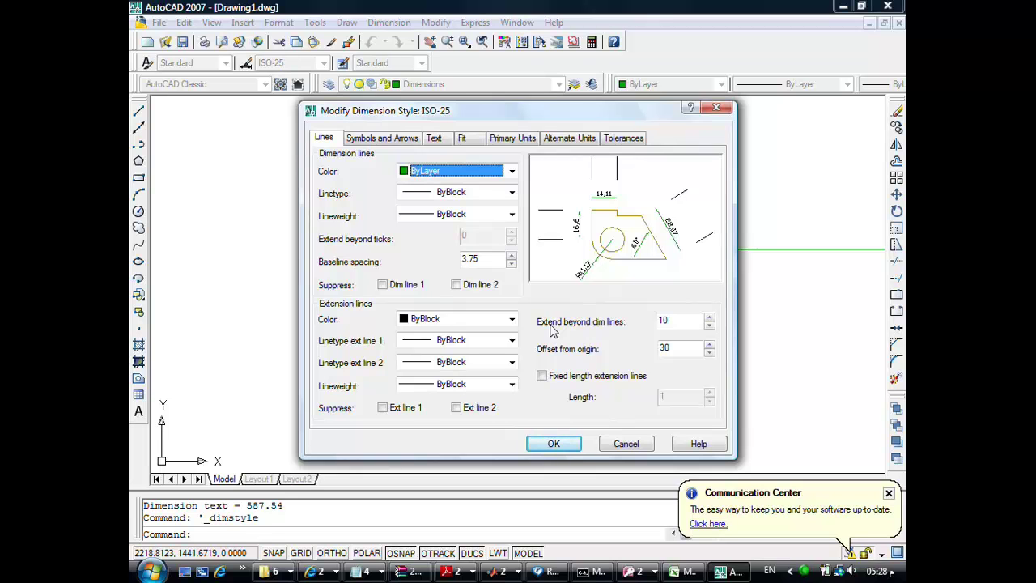
{"action": "left_click", "coordinate": [393, 139]}
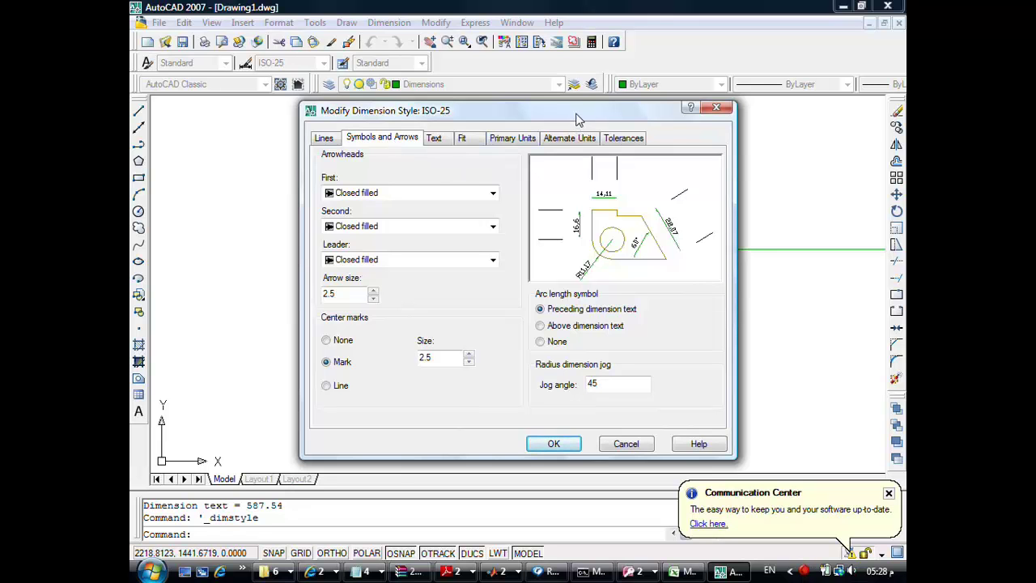
{"action": "left_click_drag", "start_coordinate": [577, 118], "coordinate": [543, 207]}
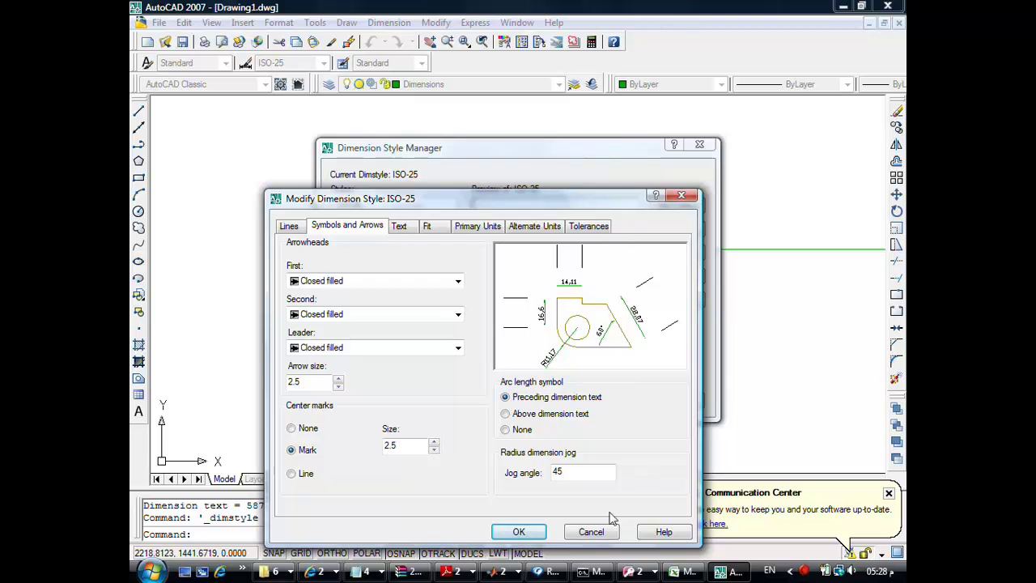
{"action": "left_click", "coordinate": [605, 531]}
{"action": "left_click_drag", "start_coordinate": [606, 160], "coordinate": [689, 308]}
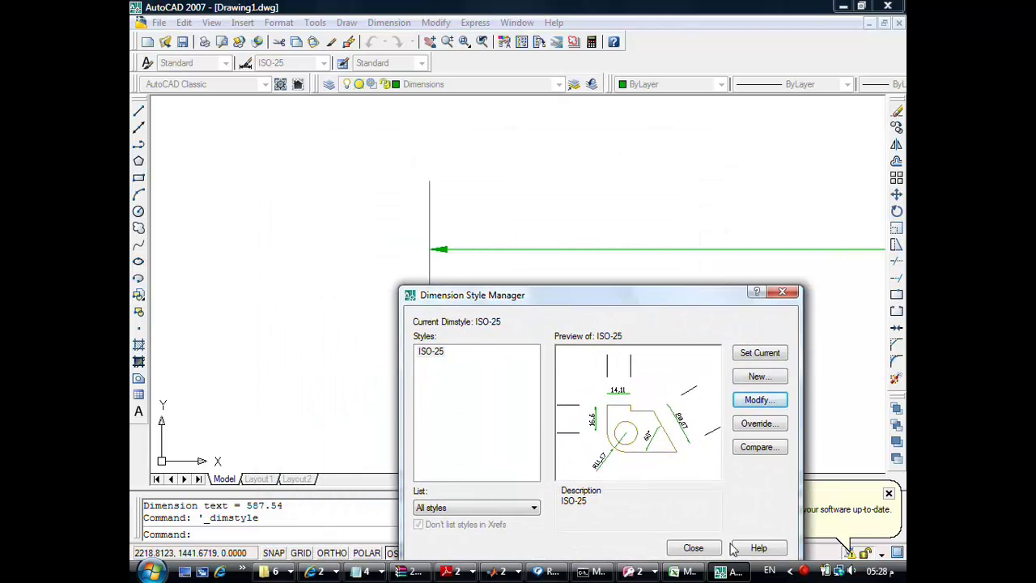
{"action": "left_click", "coordinate": [692, 548]}
{"action": "scroll", "coordinate": [522, 254], "scroll_direction": "up", "scroll_amount": 3}
Set the ISO-25 arrow size to 25 on the Symbols and Arrows tab
{"action": "scroll", "coordinate": [580, 279], "scroll_direction": "down", "scroll_amount": 1}
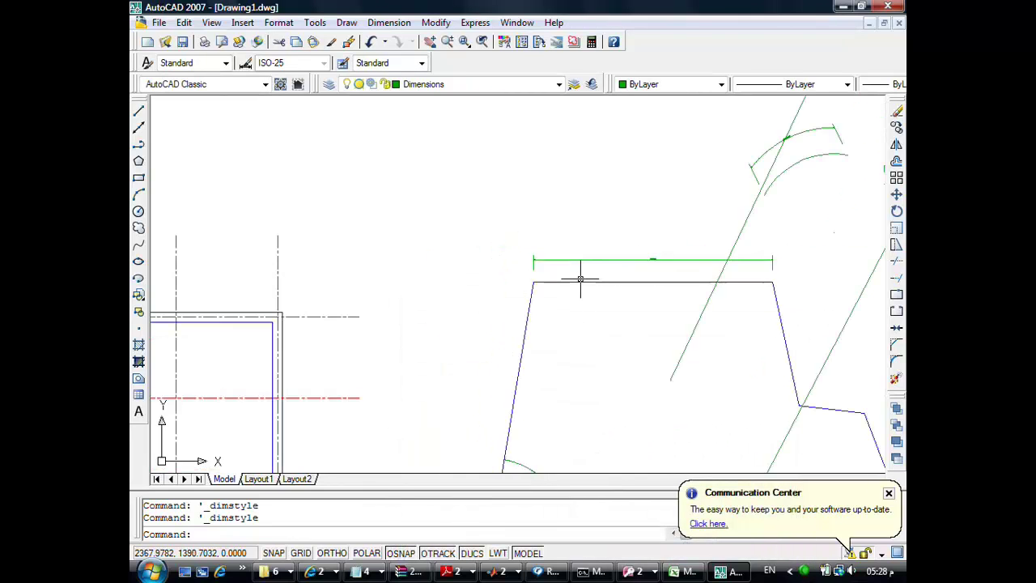
{"action": "scroll", "coordinate": [536, 278], "scroll_direction": "up", "scroll_amount": 7}
{"action": "scroll", "coordinate": [523, 273], "scroll_direction": "up", "scroll_amount": 3}
{"action": "scroll", "coordinate": [515, 233], "scroll_direction": "down", "scroll_amount": 2}
{"action": "middle_click_drag", "start_coordinate": [530, 226], "coordinate": [410, 274]}
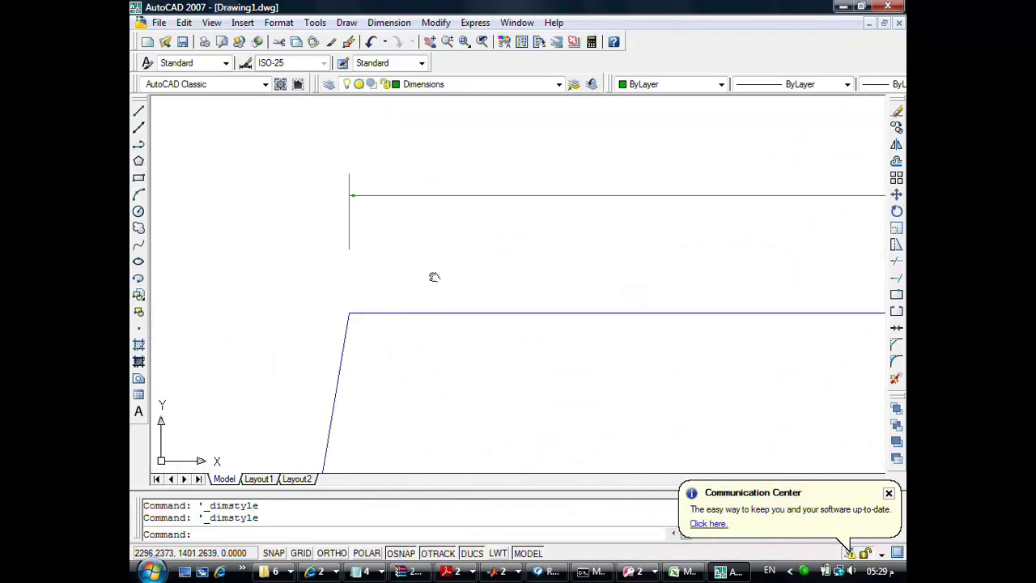
{"action": "left_click", "coordinate": [278, 22]}
{"action": "left_click", "coordinate": [316, 154]}
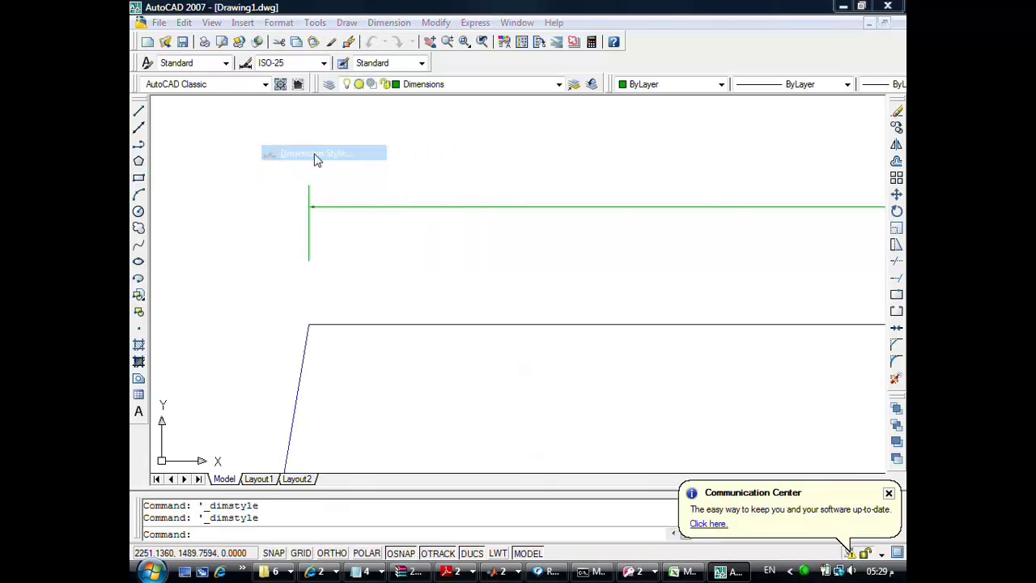
{"action": "left_click", "coordinate": [670, 258]}
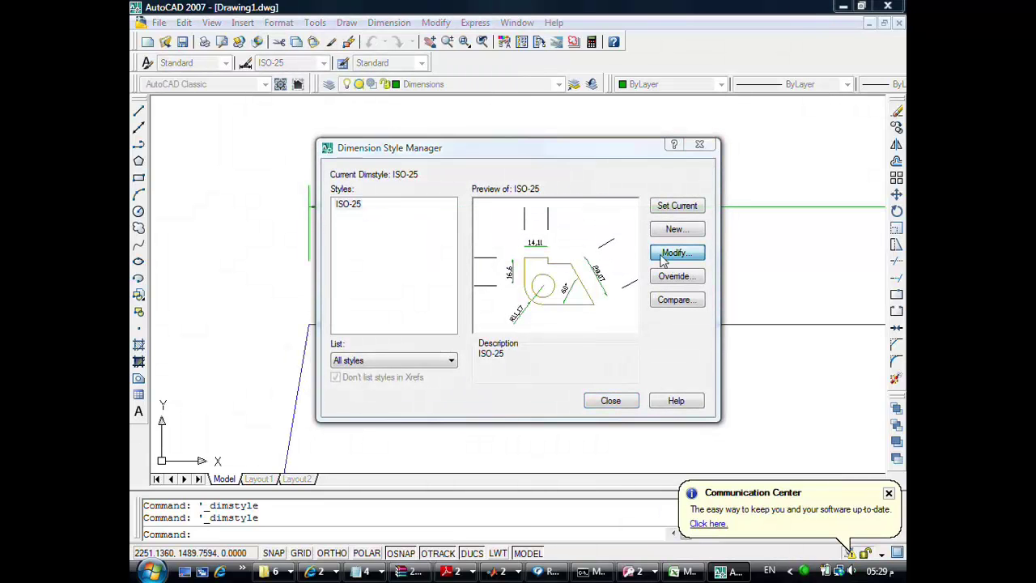
{"action": "left_click", "coordinate": [398, 143]}
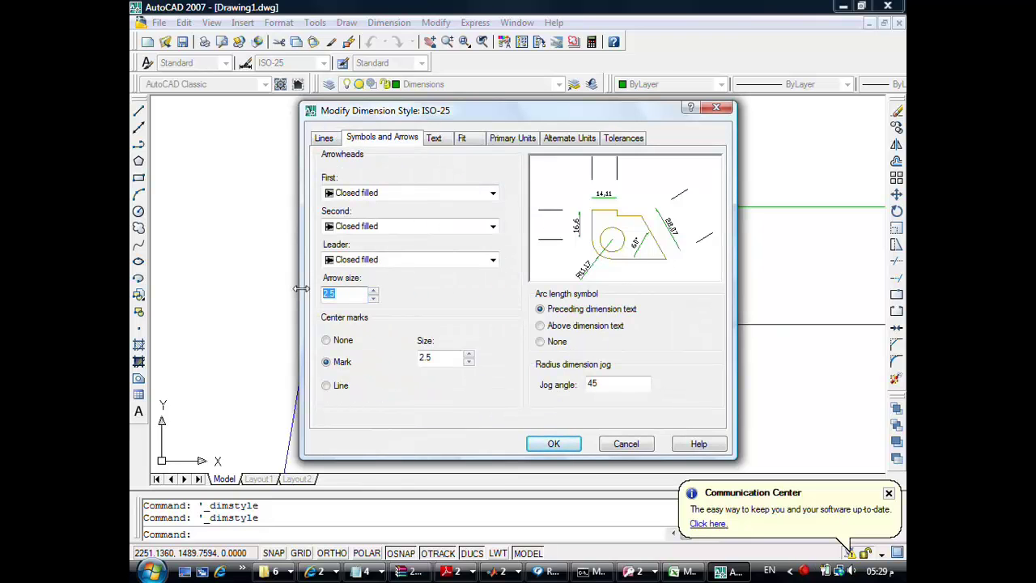
{"action": "type", "text": "2"}
{"action": "left_click", "coordinate": [541, 446]}
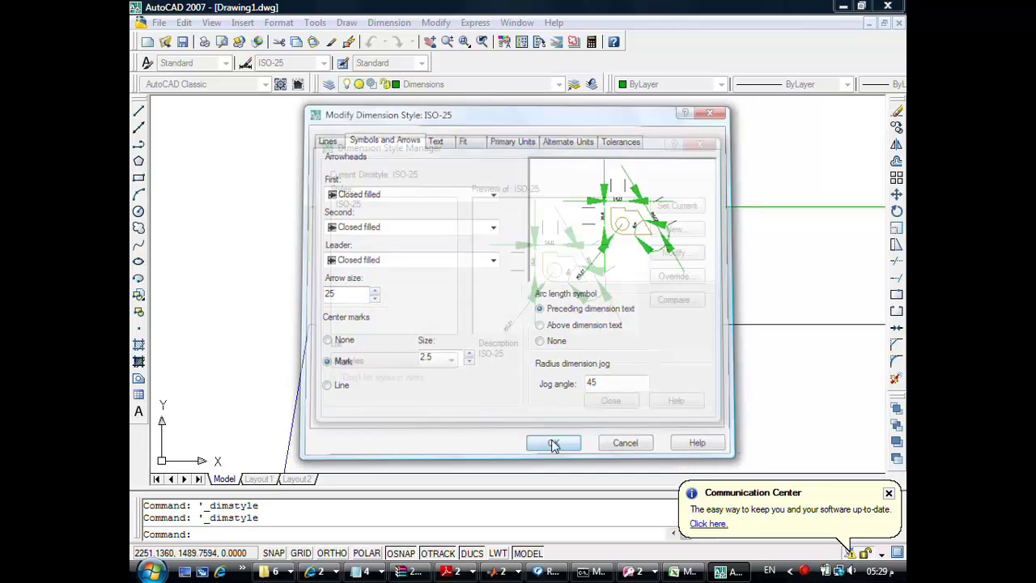
{"action": "left_click", "coordinate": [600, 399]}
{"action": "scroll", "coordinate": [490, 254], "scroll_direction": "down", "scroll_amount": 1}
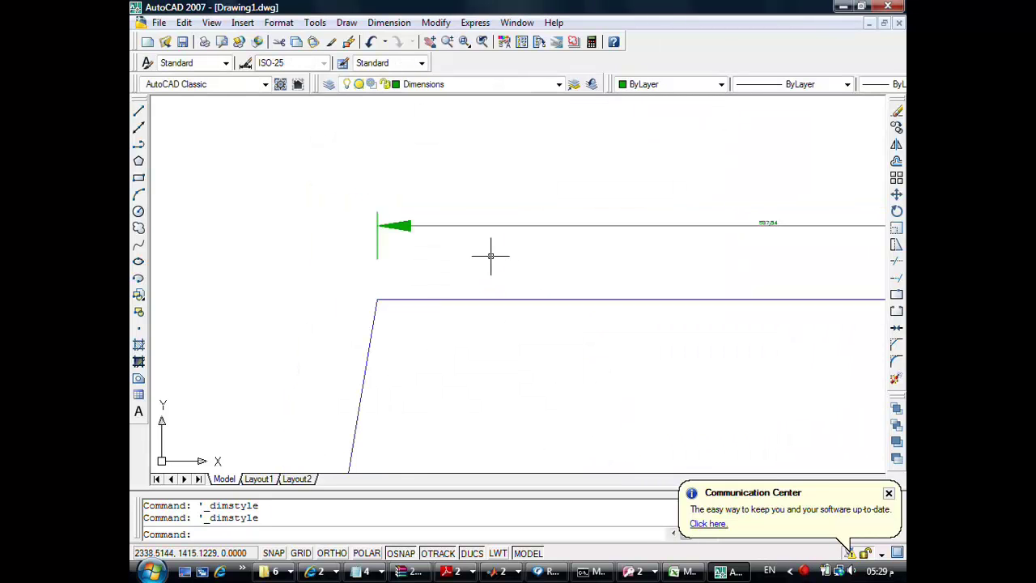
{"action": "scroll", "coordinate": [490, 254], "scroll_direction": "down", "scroll_amount": 3}
{"action": "scroll", "coordinate": [518, 291], "scroll_direction": "up", "scroll_amount": 3}
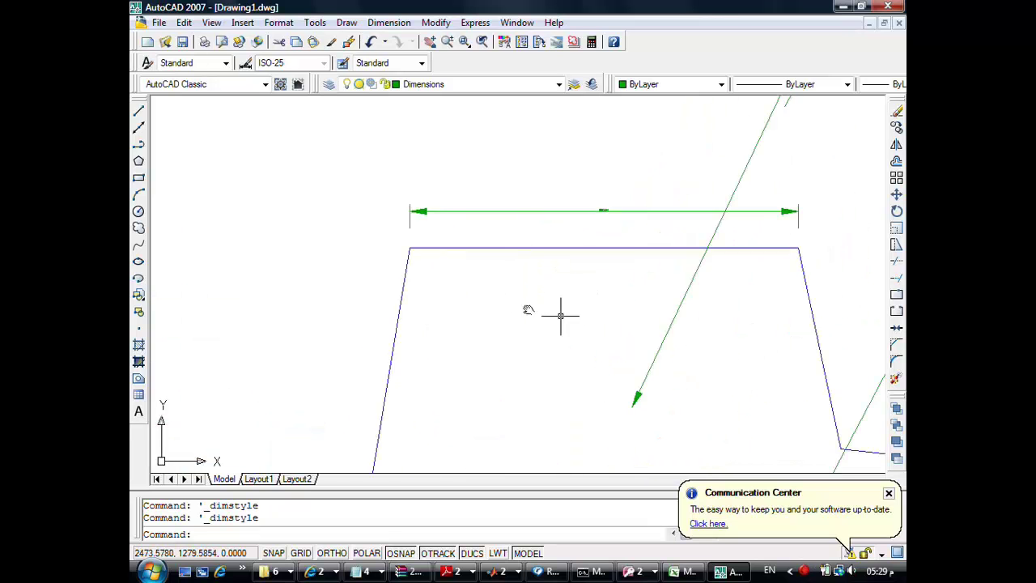
{"action": "middle_click_drag", "start_coordinate": [555, 312], "coordinate": [363, 323]}
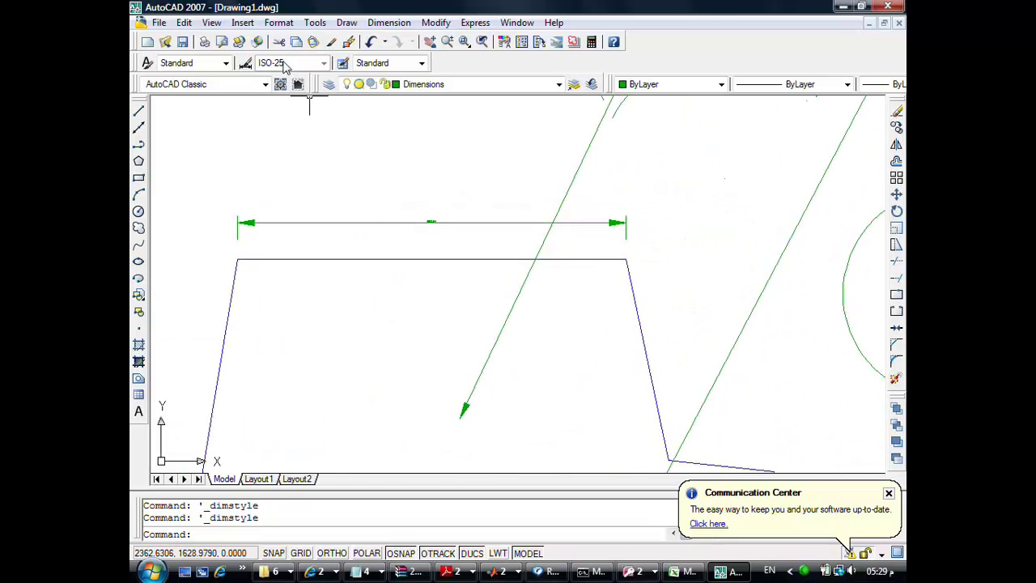
{"action": "left_click", "coordinate": [278, 23]}
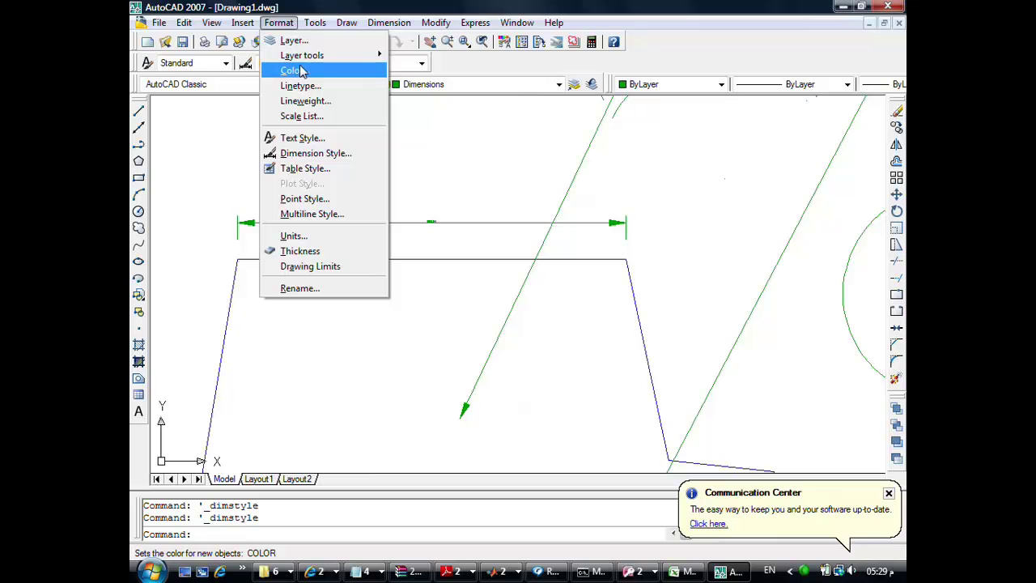
{"action": "left_click", "coordinate": [467, 259]}
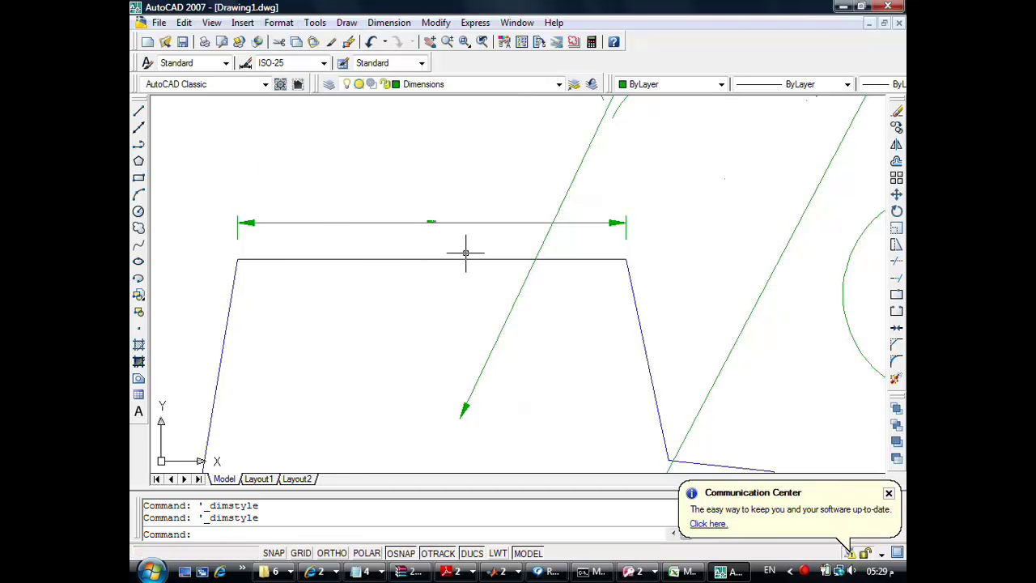
{"action": "scroll", "coordinate": [444, 261], "scroll_direction": "down", "scroll_amount": 3}
{"action": "middle_click_drag", "start_coordinate": [421, 287], "coordinate": [425, 186]}
{"action": "scroll", "coordinate": [465, 346], "scroll_direction": "up", "scroll_amount": 3}
{"action": "scroll", "coordinate": [466, 346], "scroll_direction": "up", "scroll_amount": 2}
{"action": "scroll", "coordinate": [462, 346], "scroll_direction": "down", "scroll_amount": 1}
{"action": "scroll", "coordinate": [462, 347], "scroll_direction": "down", "scroll_amount": 2}
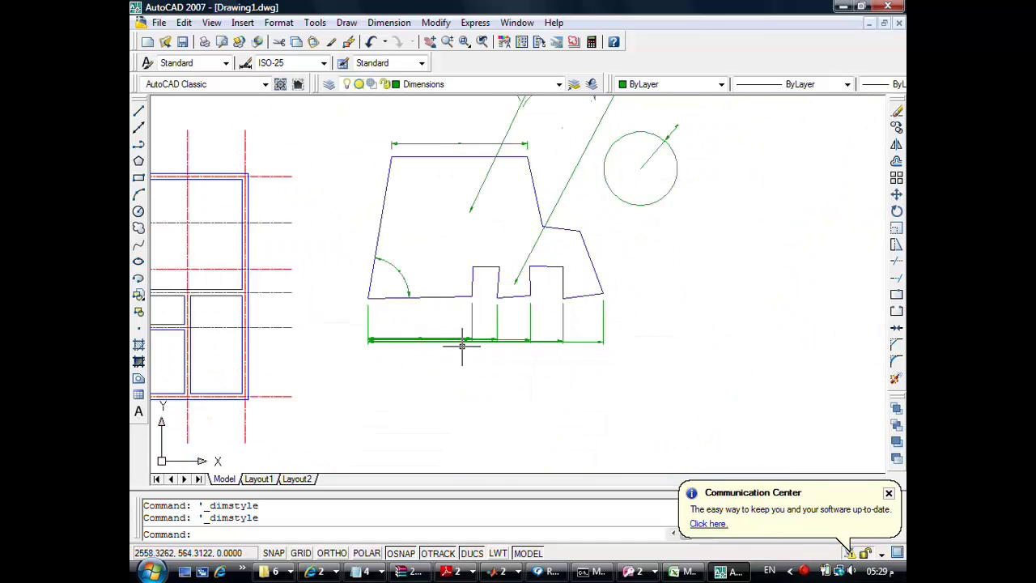
{"action": "type", "text": "e"}
{"action": "key", "text": "Return"}
Erase the existing dimension chain below the house with a crossing selection
{"action": "key", "text": "Escape"}
{"action": "key", "text": "Escape"}
{"action": "type", "text": "e"}
{"action": "key", "text": "Return"}
{"action": "left_click", "coordinate": [611, 305]}
{"action": "left_click_drag", "start_coordinate": [597, 332], "coordinate": [433, 382]}
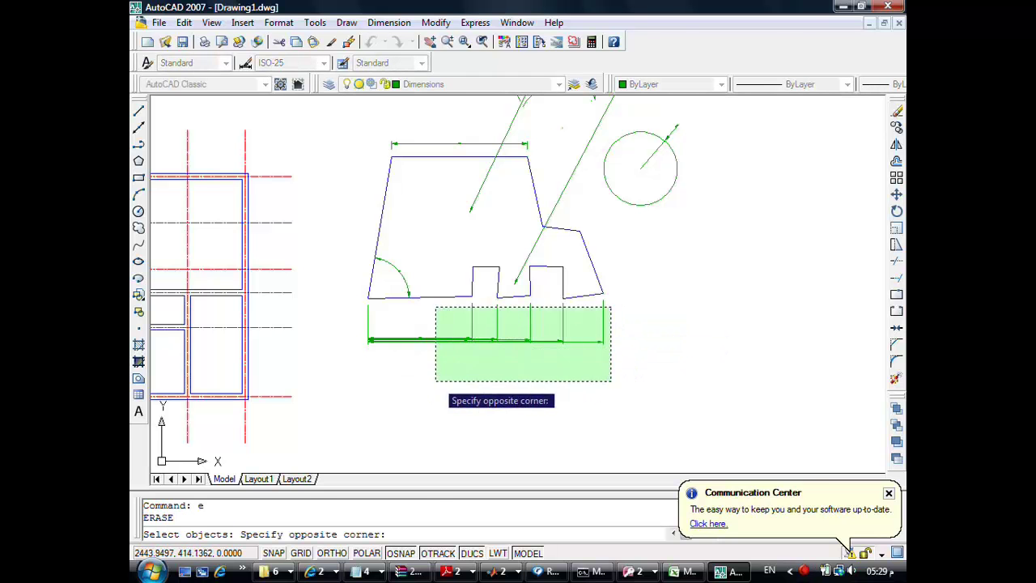
{"action": "left_click", "coordinate": [418, 383]}
{"action": "key", "text": "Return"}
Dimension the base from the bottom-left corner to the first notch, placed just below
{"action": "left_click", "coordinate": [390, 22]}
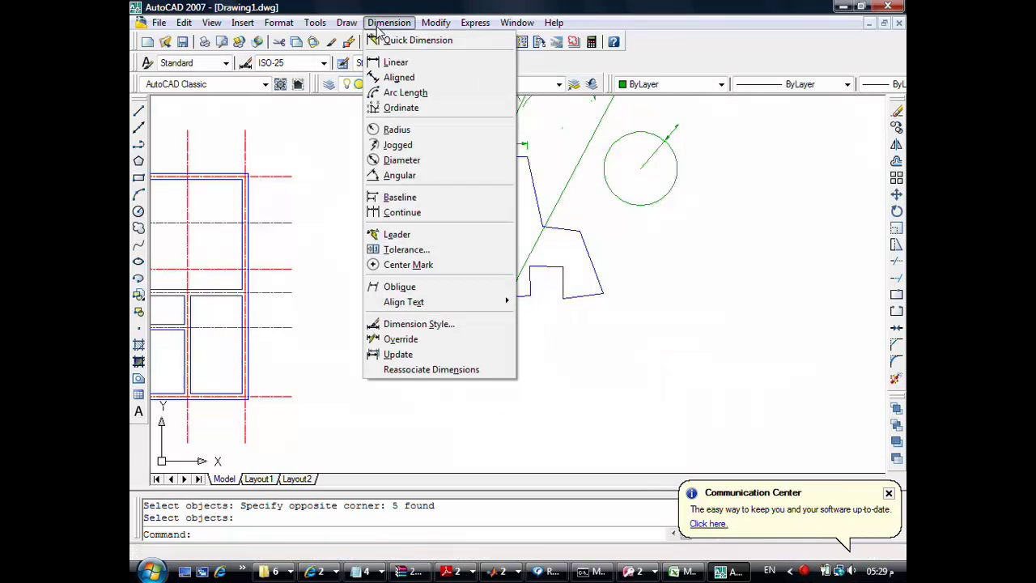
{"action": "left_click", "coordinate": [394, 62]}
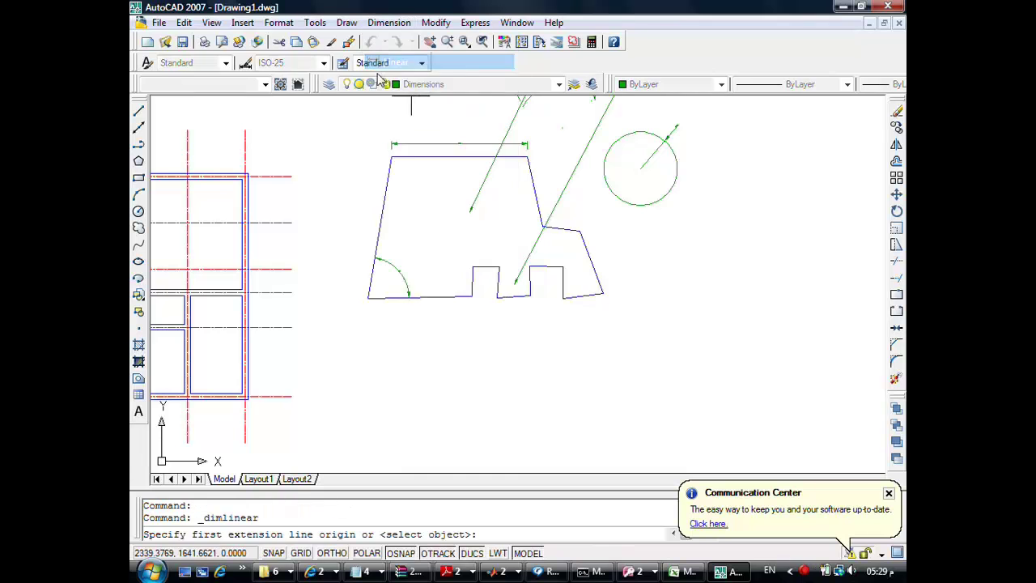
{"action": "left_click", "coordinate": [368, 297]}
{"action": "left_click", "coordinate": [473, 297]}
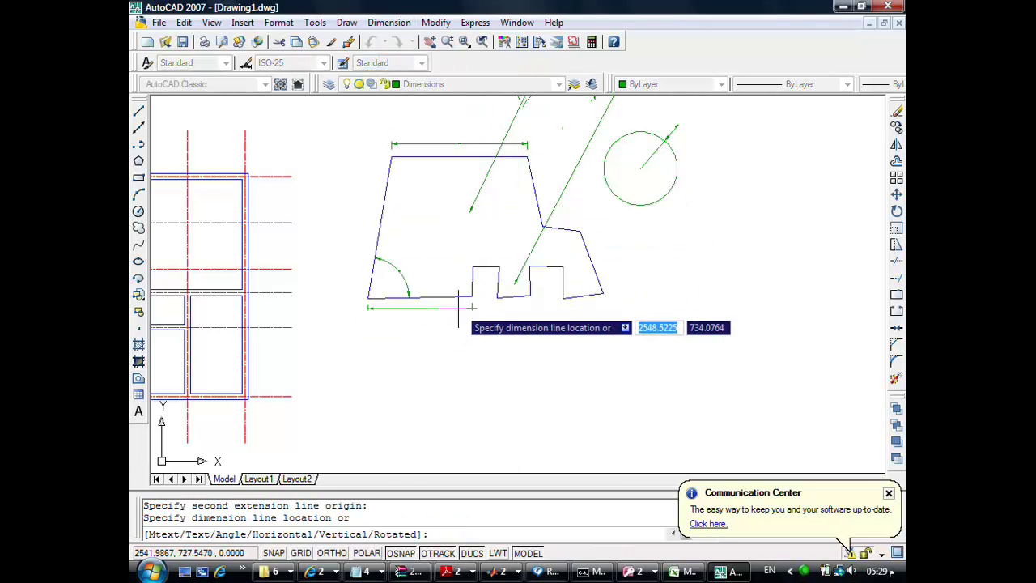
{"action": "left_click", "coordinate": [453, 318]}
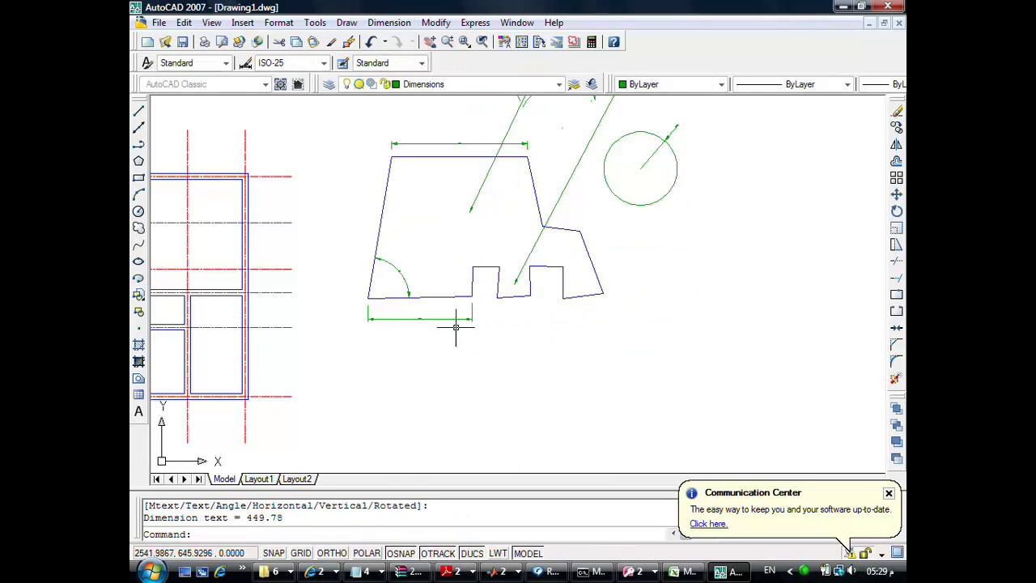
Continue the dimension chain along the base through the next corners to its right end
{"action": "left_click", "coordinate": [390, 22]}
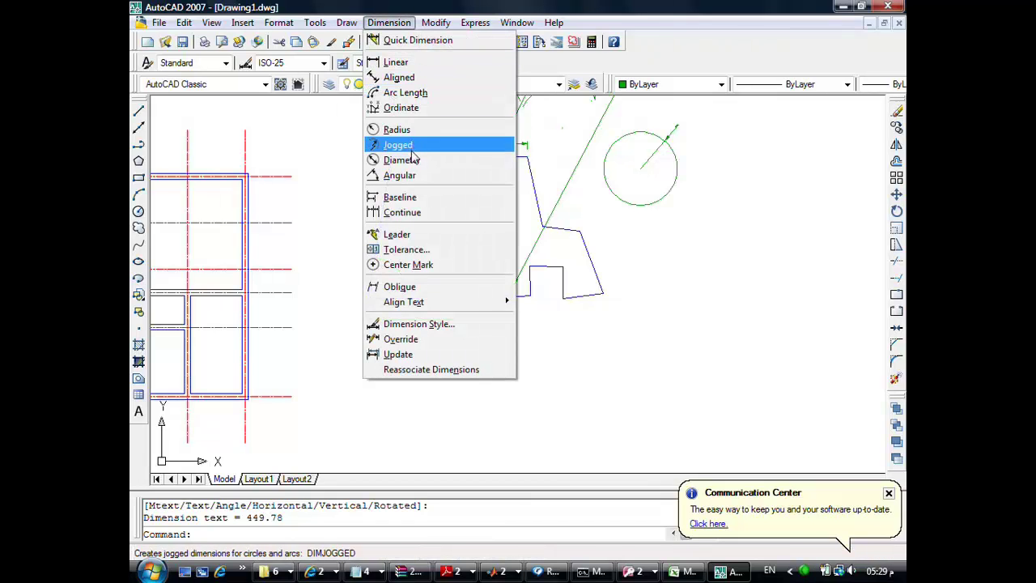
{"action": "left_click", "coordinate": [402, 212]}
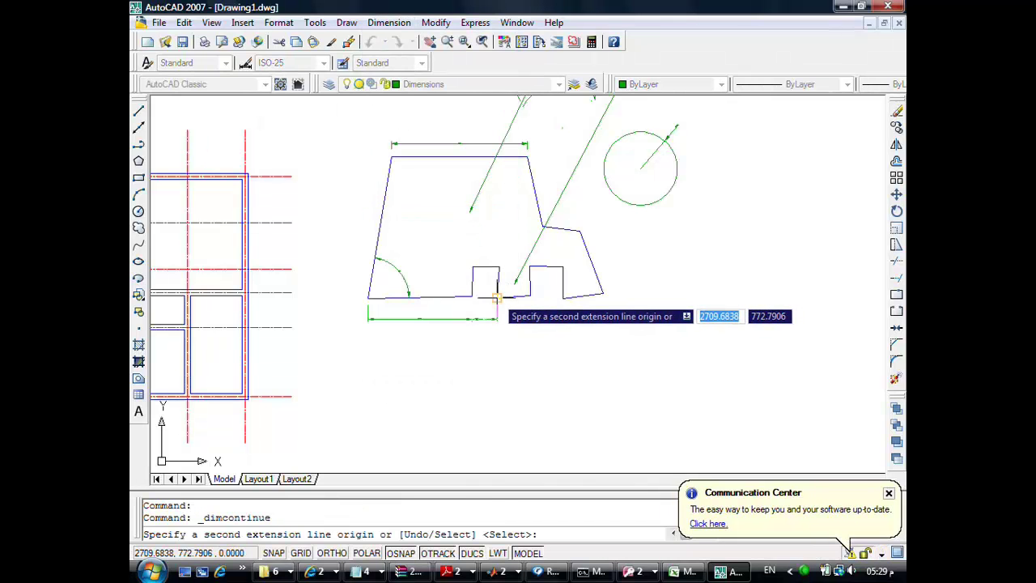
{"action": "left_click", "coordinate": [499, 297]}
{"action": "left_click", "coordinate": [530, 297]}
{"action": "left_click", "coordinate": [563, 297]}
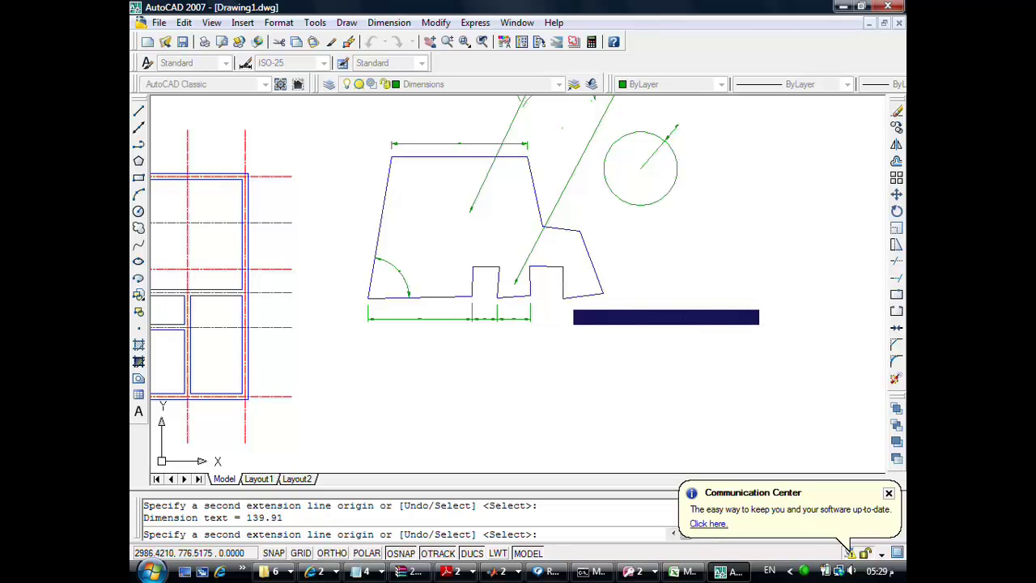
{"action": "key", "text": "Return"}
{"action": "key", "text": "Escape"}
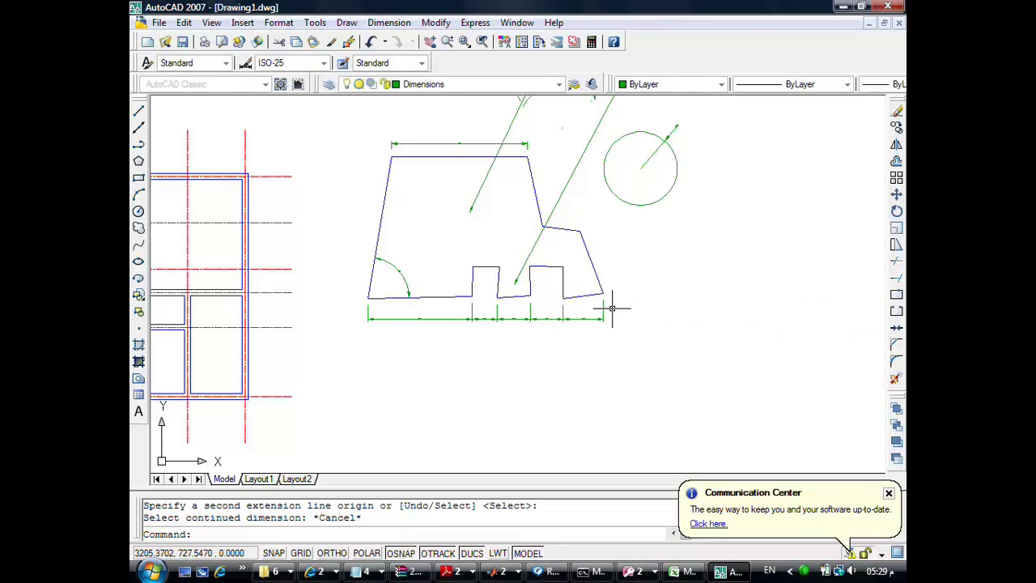
{"action": "scroll", "coordinate": [571, 330], "scroll_direction": "up", "scroll_amount": 2}
{"action": "scroll", "coordinate": [571, 331], "scroll_direction": "up", "scroll_amount": 1}
{"action": "scroll", "coordinate": [571, 330], "scroll_direction": "up", "scroll_amount": 1}
{"action": "scroll", "coordinate": [553, 298], "scroll_direction": "up", "scroll_amount": 1}
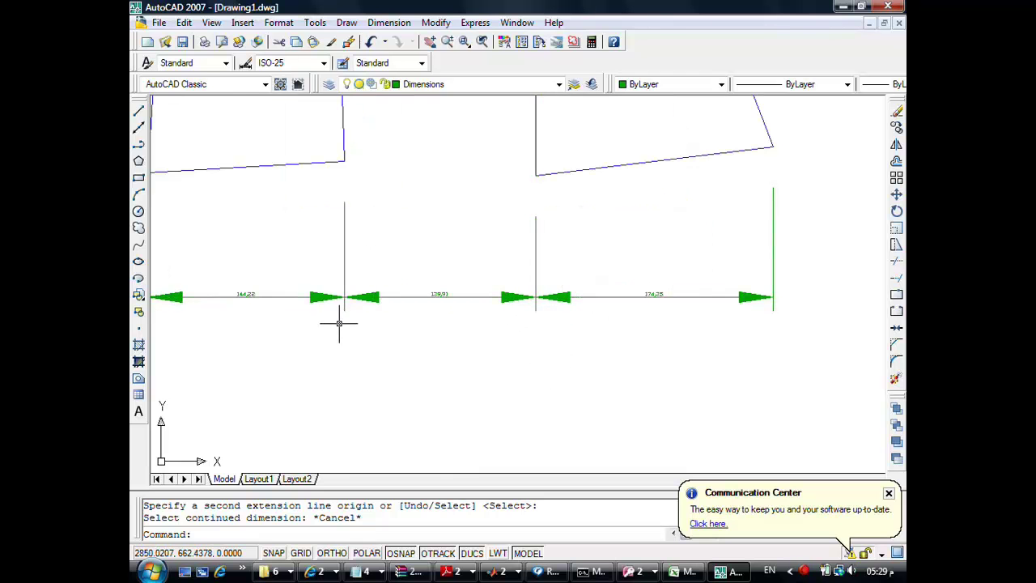
{"action": "left_click", "coordinate": [275, 25]}
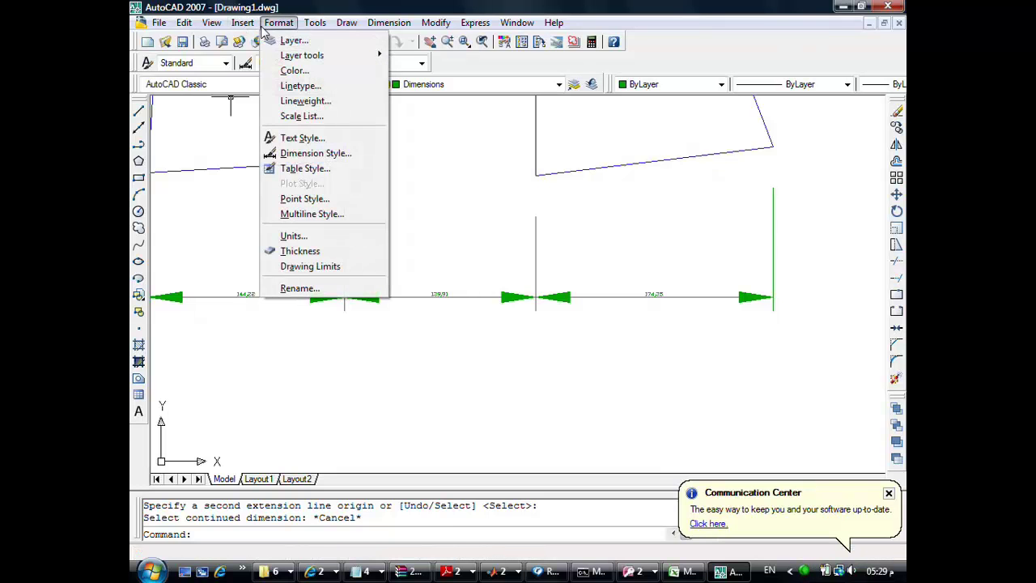
Set both the first and second ISO-25 arrowheads to Architectural tick
{"action": "left_click", "coordinate": [321, 154]}
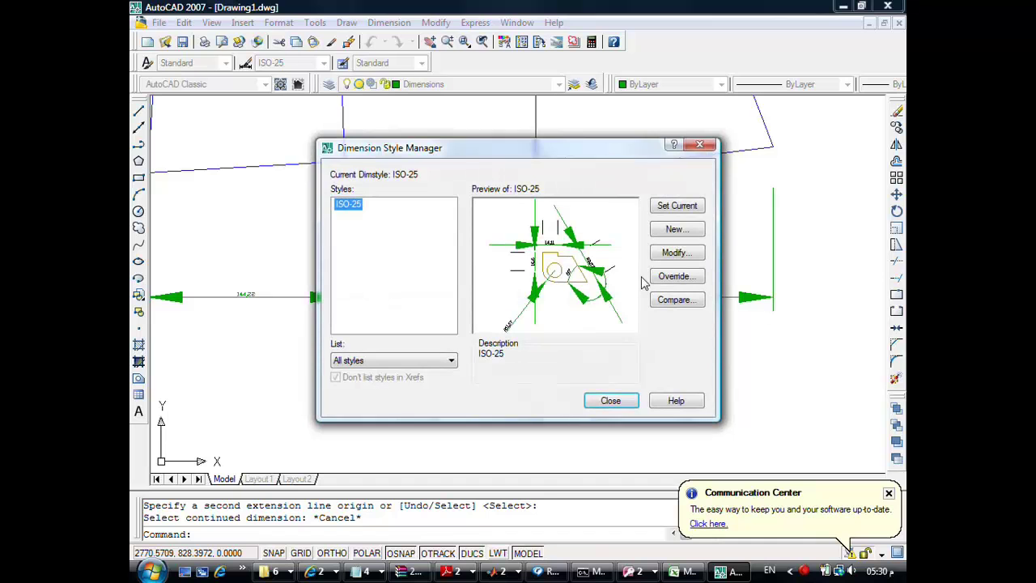
{"action": "left_click", "coordinate": [666, 255]}
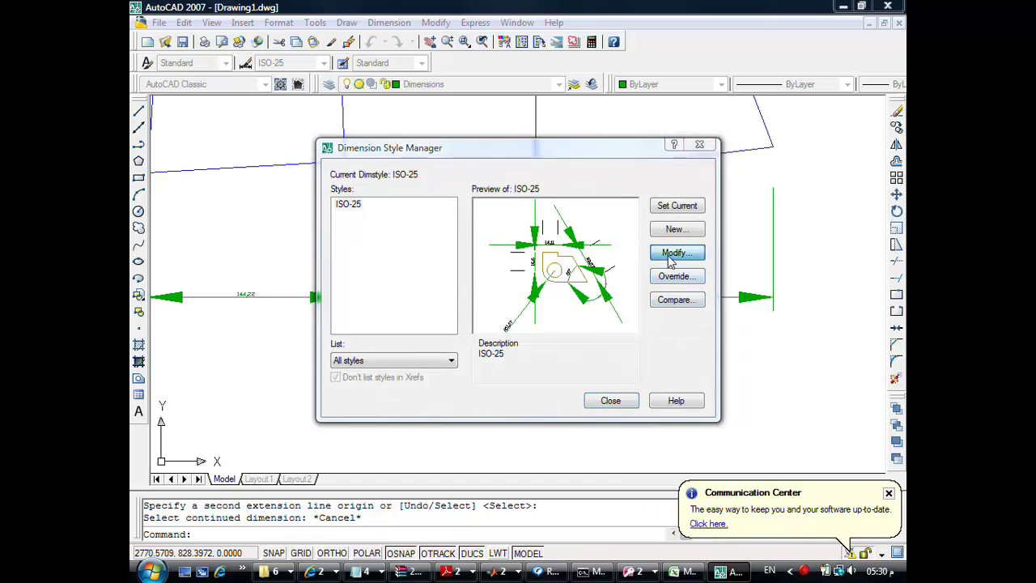
{"action": "left_click", "coordinate": [403, 142]}
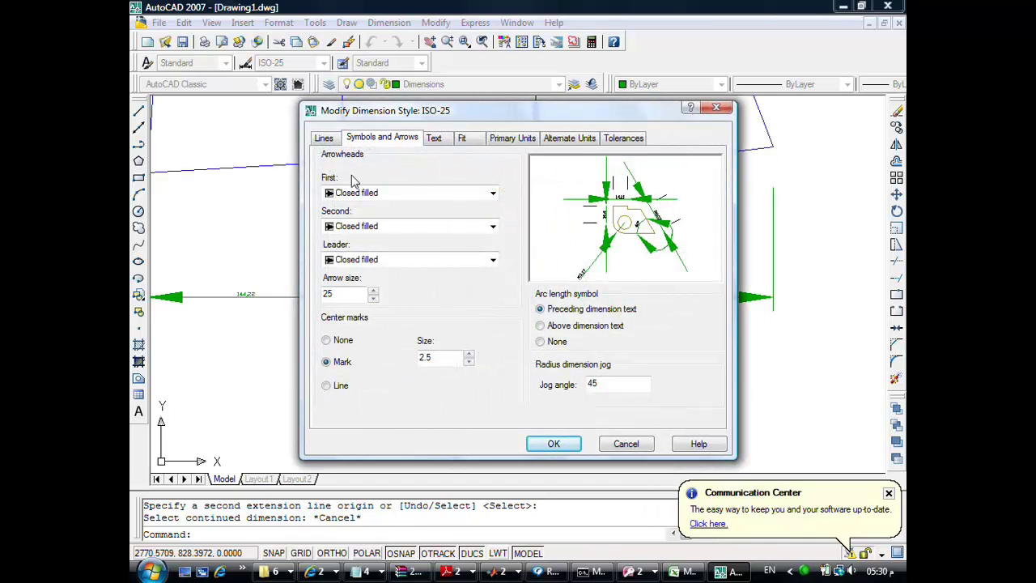
{"action": "left_click", "coordinate": [335, 194]}
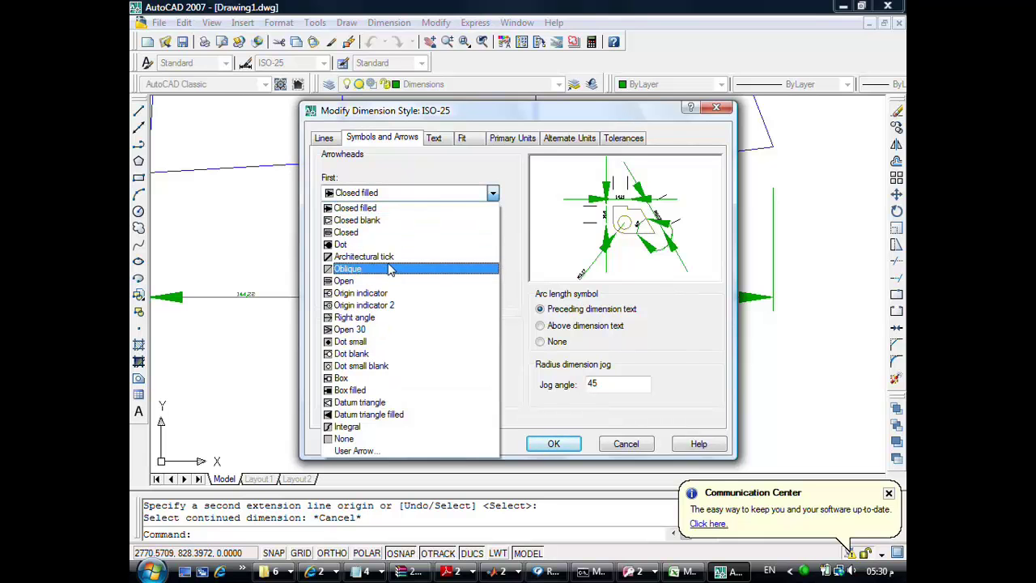
{"action": "left_click", "coordinate": [409, 257]}
{"action": "left_click", "coordinate": [493, 227]}
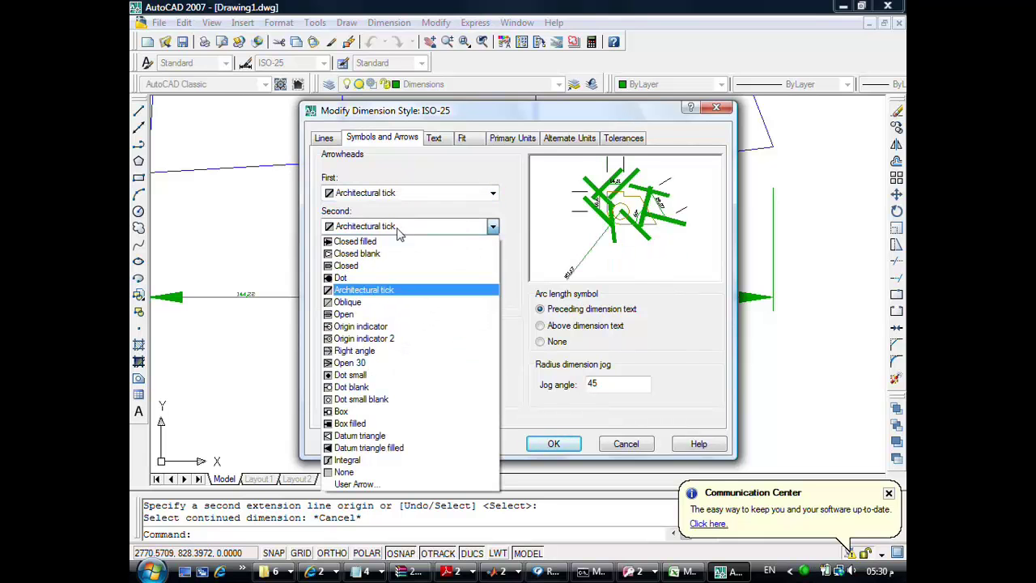
{"action": "left_click", "coordinate": [376, 292]}
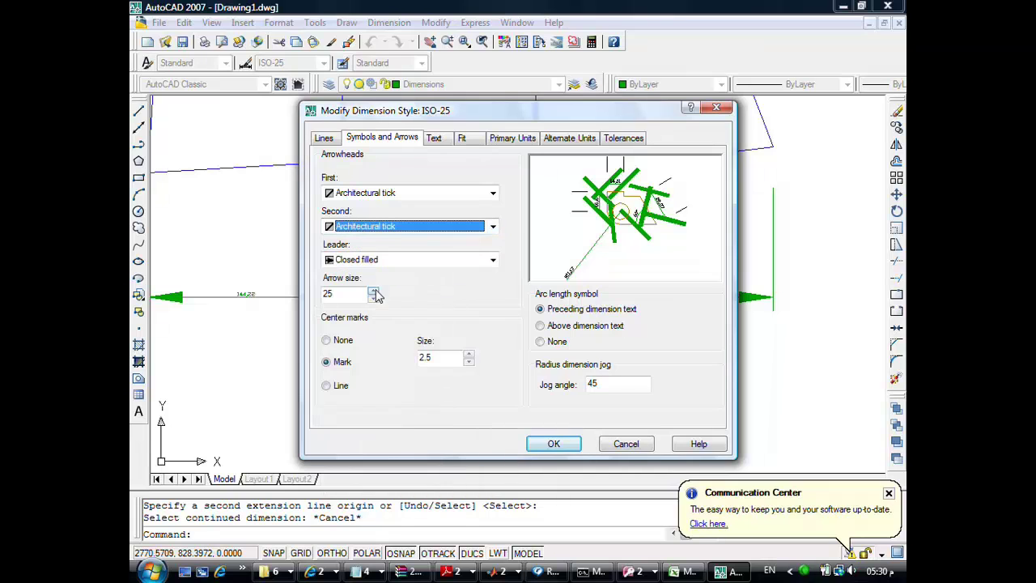
{"action": "left_click", "coordinate": [553, 444]}
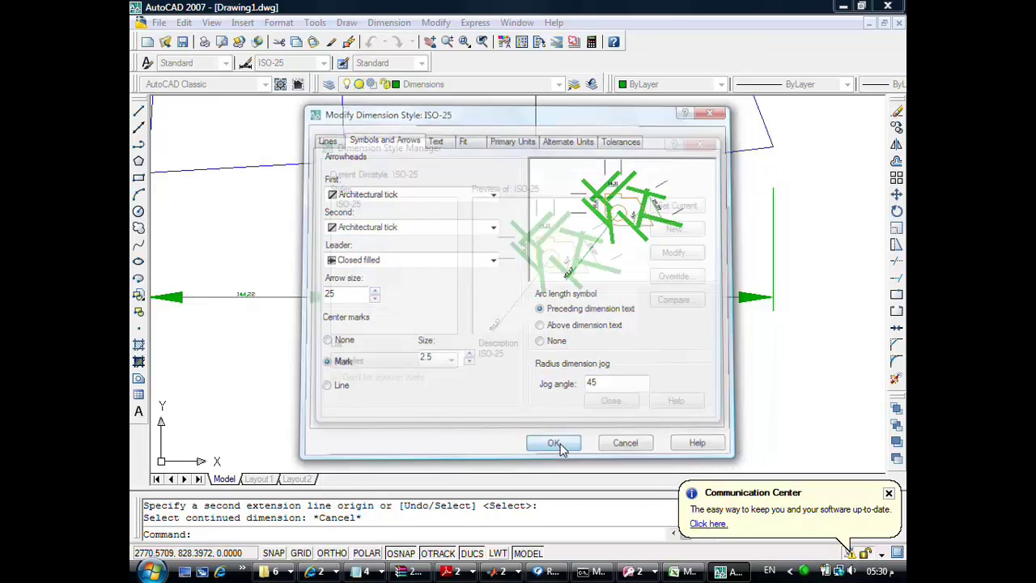
{"action": "left_click", "coordinate": [609, 399]}
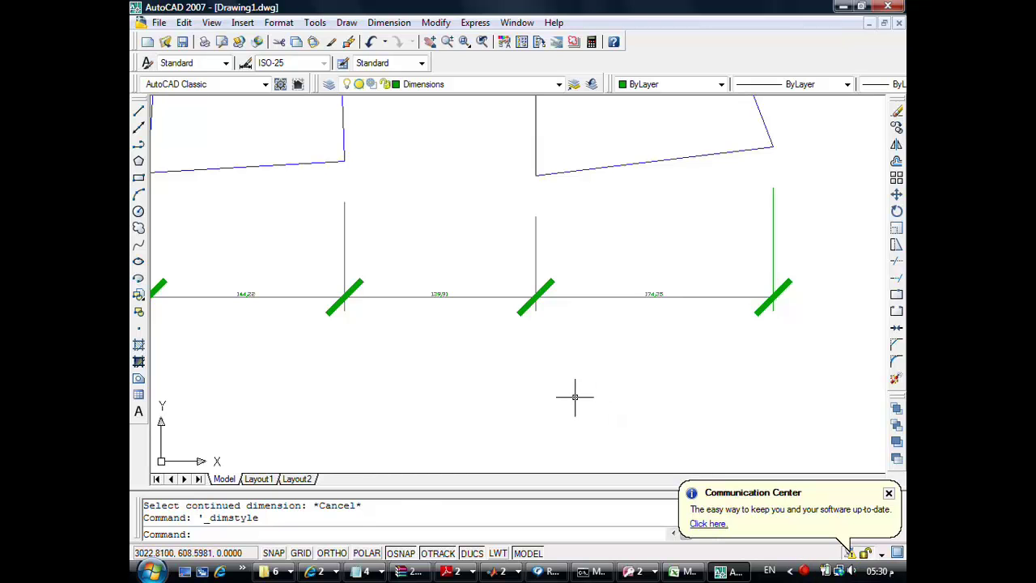
Zoom and pan to inspect the whole green dimension row and its oversized ticks, then open the Format menu
{"action": "scroll", "coordinate": [566, 394], "scroll_direction": "down", "scroll_amount": 3}
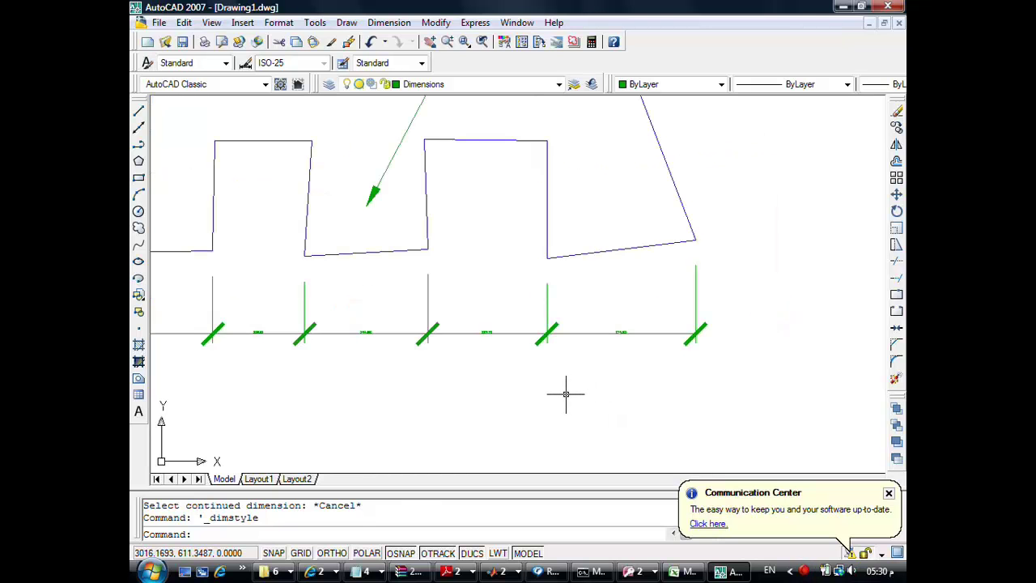
{"action": "scroll", "coordinate": [462, 379], "scroll_direction": "down", "scroll_amount": 2}
{"action": "scroll", "coordinate": [413, 358], "scroll_direction": "up", "scroll_amount": 2}
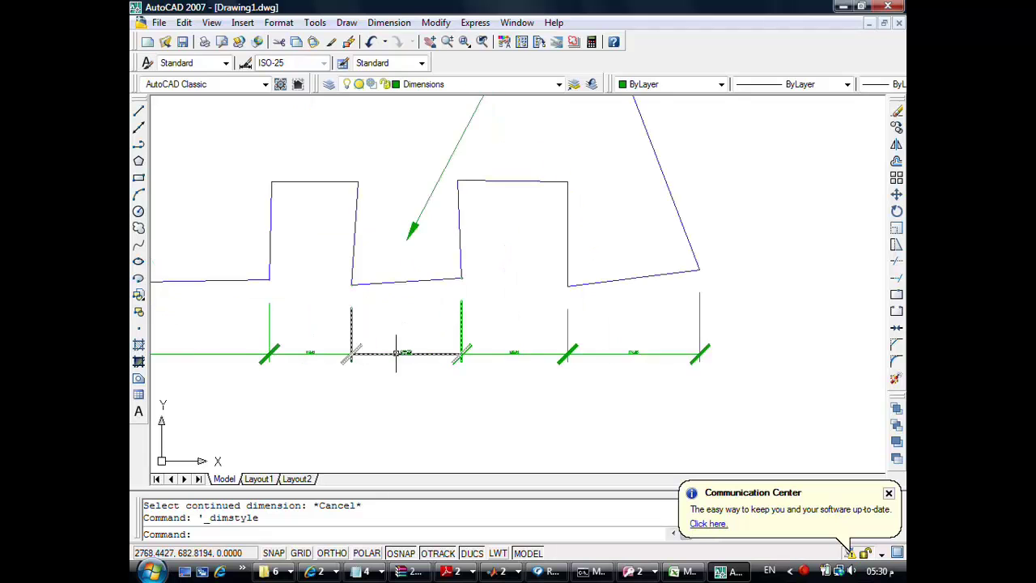
{"action": "middle_click_drag", "start_coordinate": [397, 349], "coordinate": [462, 335]}
{"action": "left_click", "coordinate": [436, 332]}
{"action": "scroll", "coordinate": [429, 334], "scroll_direction": "down", "scroll_amount": 3}
{"action": "scroll", "coordinate": [370, 335], "scroll_direction": "up", "scroll_amount": 2}
{"action": "scroll", "coordinate": [347, 283], "scroll_direction": "up", "scroll_amount": 1}
{"action": "middle_click_drag", "start_coordinate": [347, 282], "coordinate": [439, 293]}
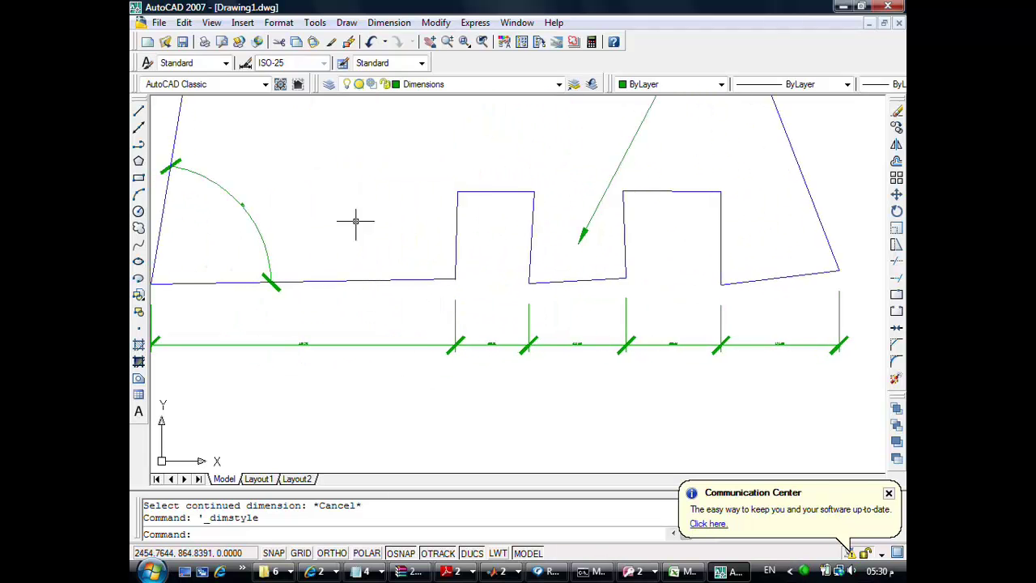
{"action": "left_click", "coordinate": [278, 23]}
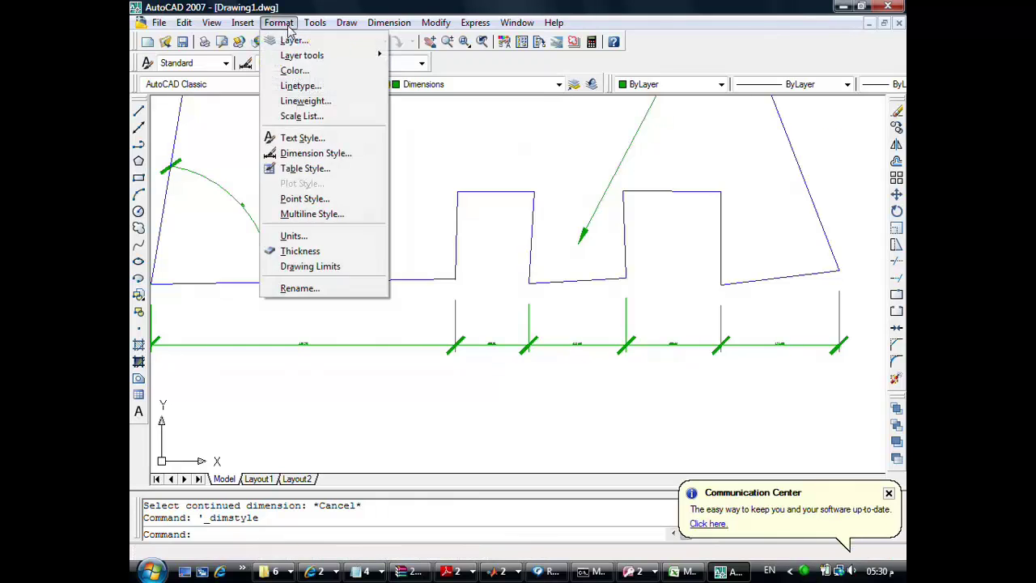
Set the ISO-25 dimension style's arrow size to 10 and close the Dimension Style Manager
{"action": "left_click", "coordinate": [320, 154]}
{"action": "left_click", "coordinate": [671, 276]}
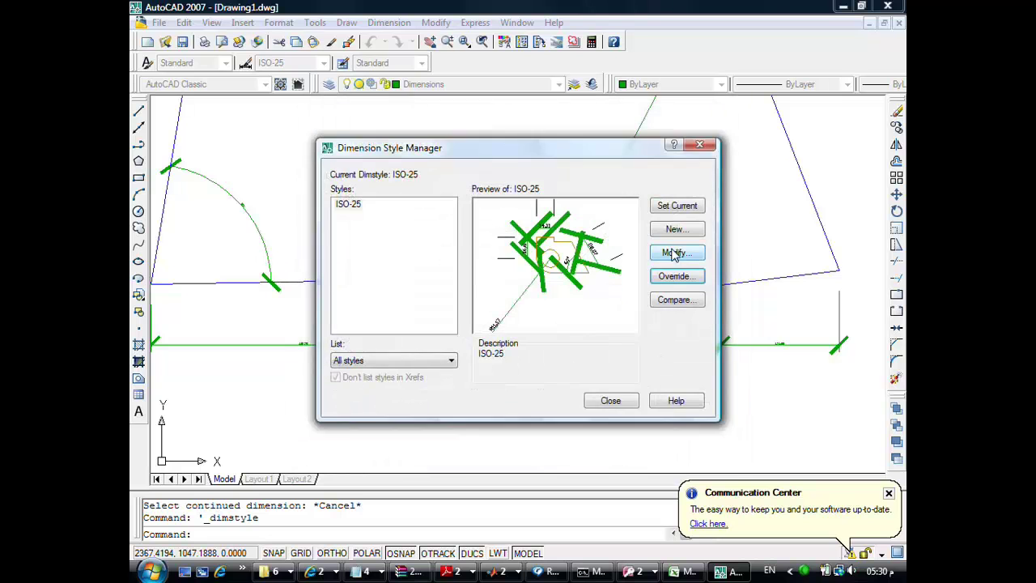
{"action": "left_click", "coordinate": [674, 252]}
{"action": "left_click", "coordinate": [383, 137]}
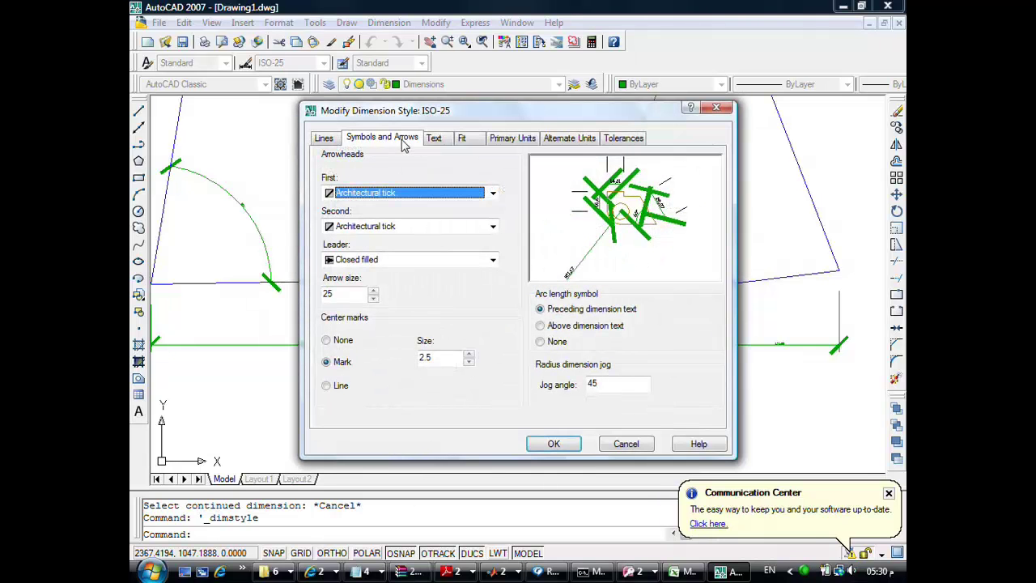
{"action": "double_click", "coordinate": [349, 294]}
{"action": "type", "text": "10"}
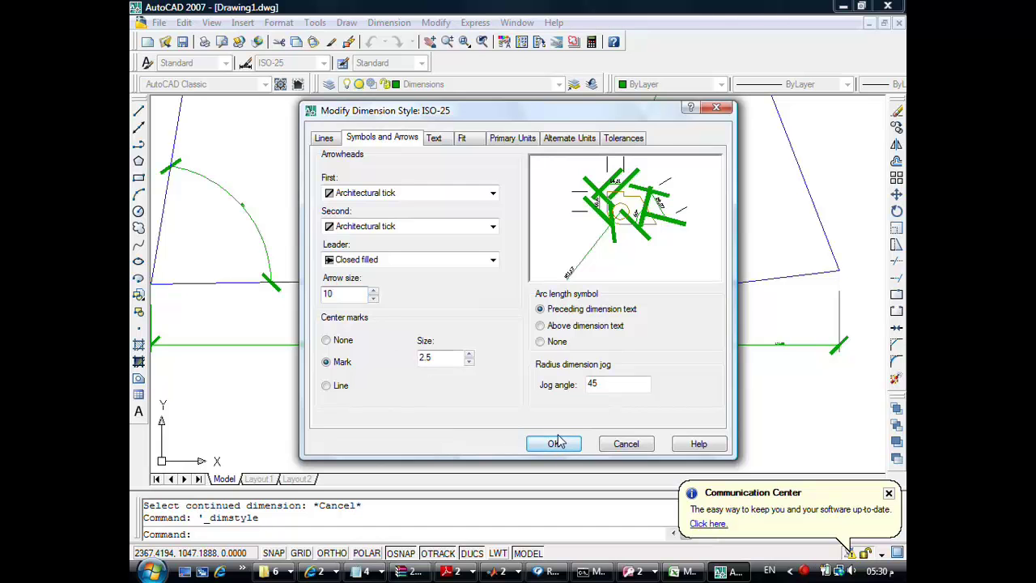
{"action": "left_click", "coordinate": [554, 443]}
{"action": "left_click", "coordinate": [610, 401]}
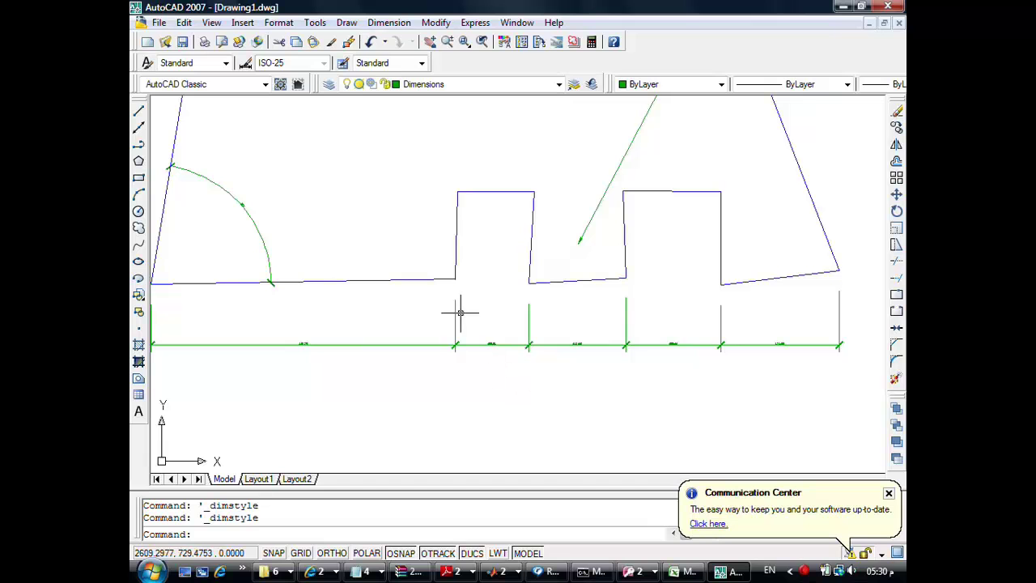
Bring up the Dimension Style Manager from the Format menu to review ISO-25
{"action": "left_click", "coordinate": [282, 24]}
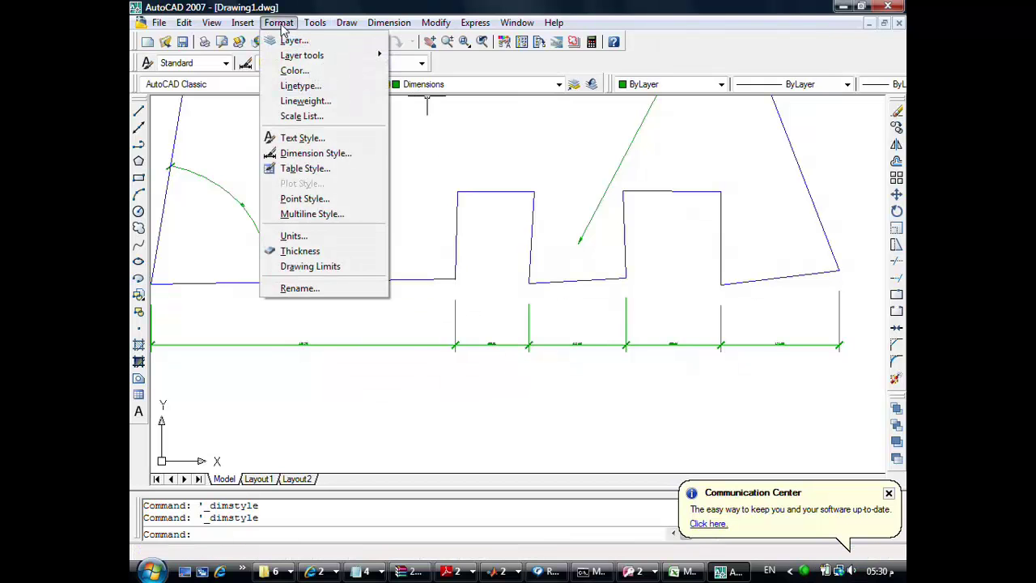
{"action": "left_click", "coordinate": [322, 156]}
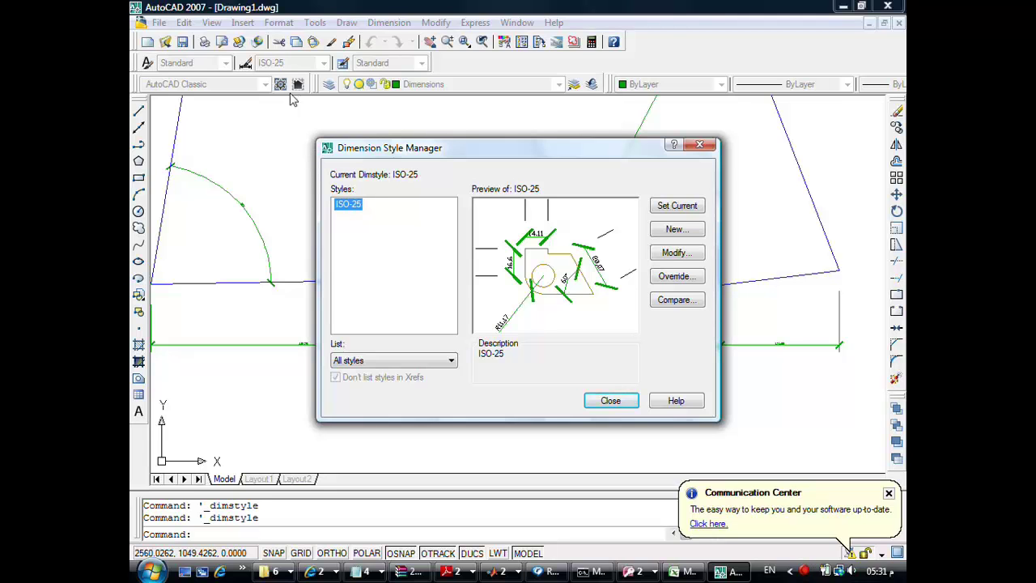
Change the ISO-25 text height to 25 and close the Dimension Style Manager
{"action": "left_click", "coordinate": [676, 252]}
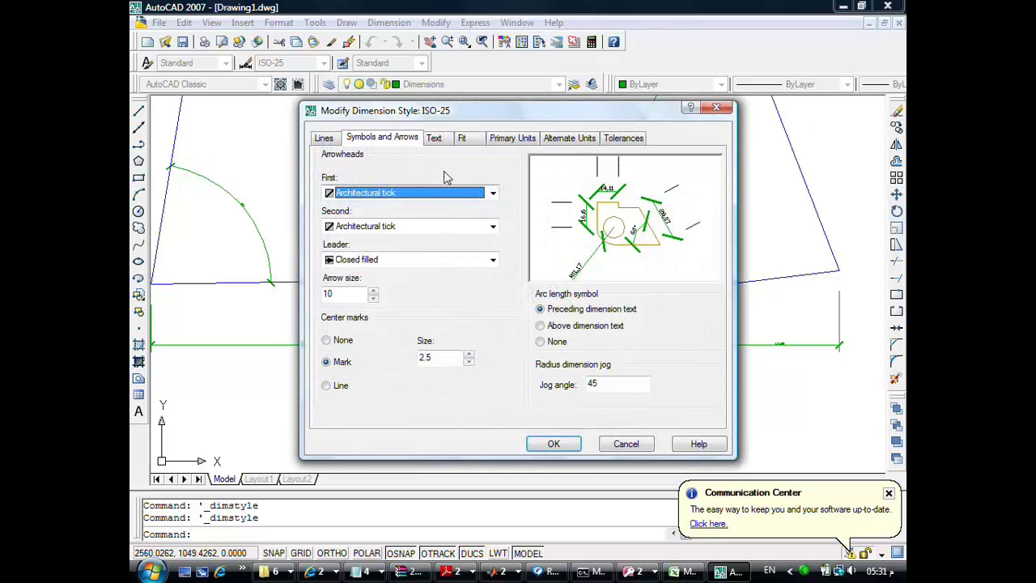
{"action": "left_click", "coordinate": [437, 139]}
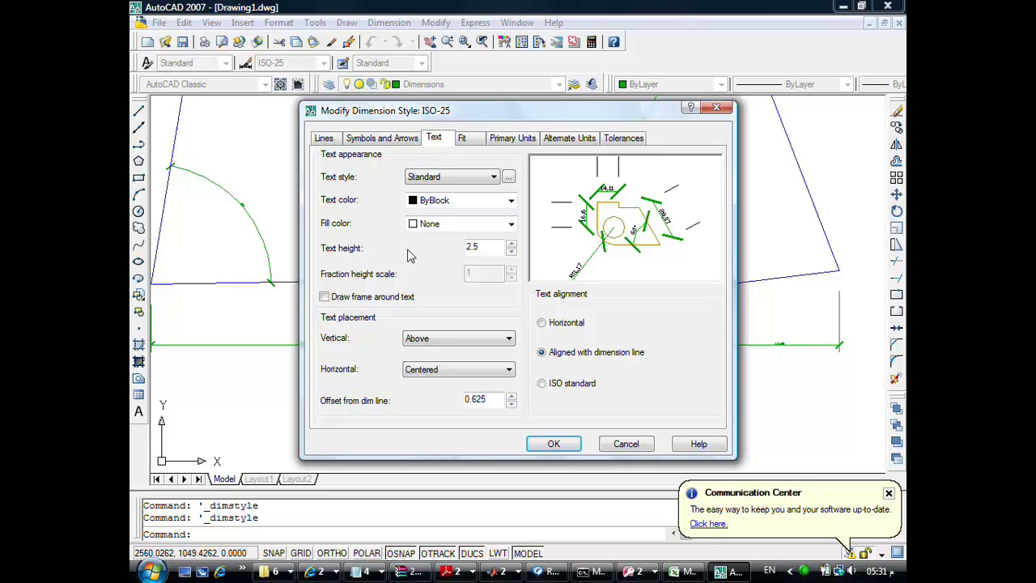
{"action": "left_click_drag", "start_coordinate": [506, 250], "coordinate": [463, 248]}
{"action": "type", "text": "2"}
{"action": "left_click", "coordinate": [553, 443]}
{"action": "left_click", "coordinate": [610, 401]}
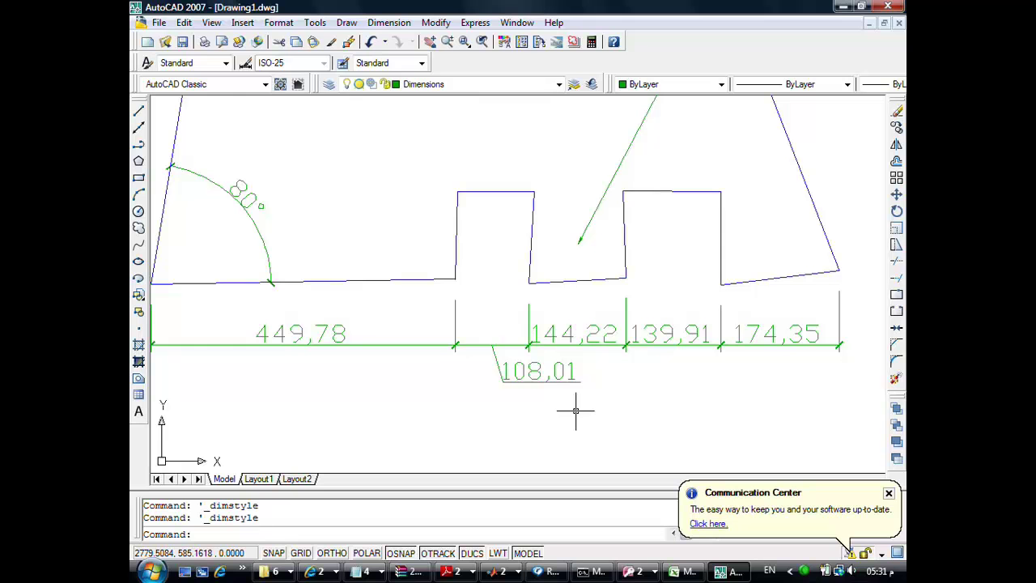
Edit ISO-25 again, replacing text height 25 with 10, and view the vertical placement options
{"action": "left_click", "coordinate": [278, 23]}
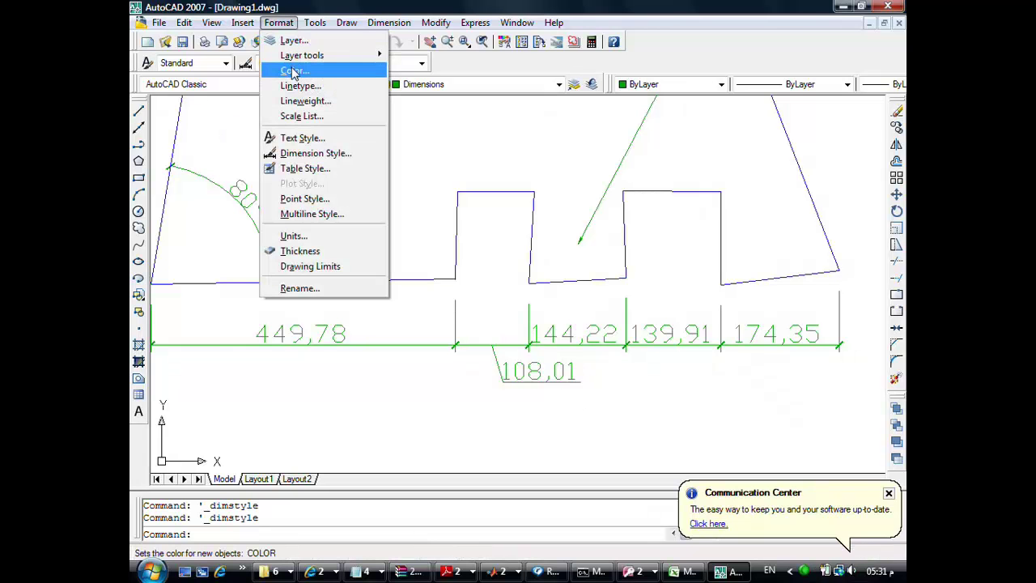
{"action": "left_click", "coordinate": [314, 152]}
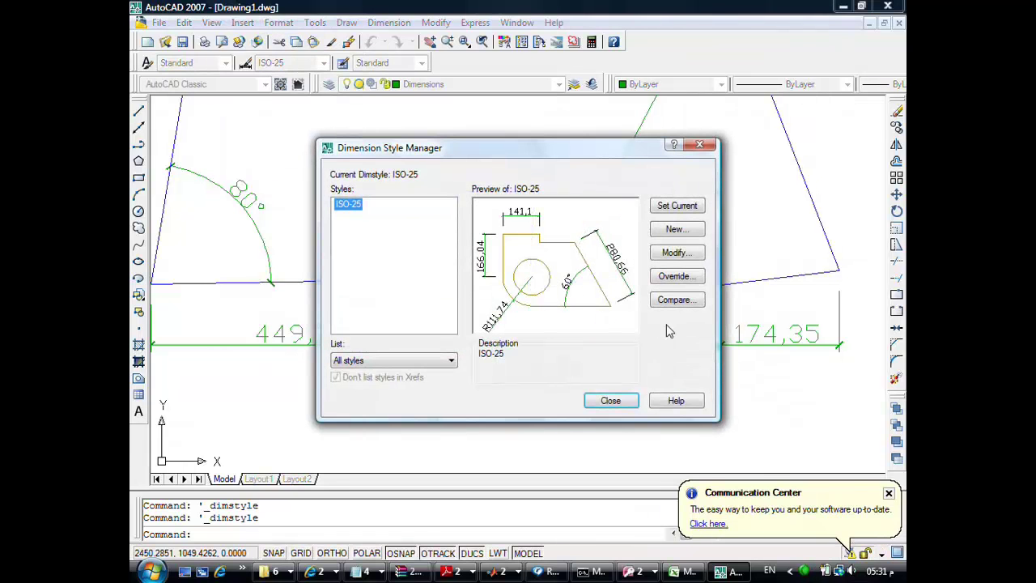
{"action": "left_click", "coordinate": [676, 252]}
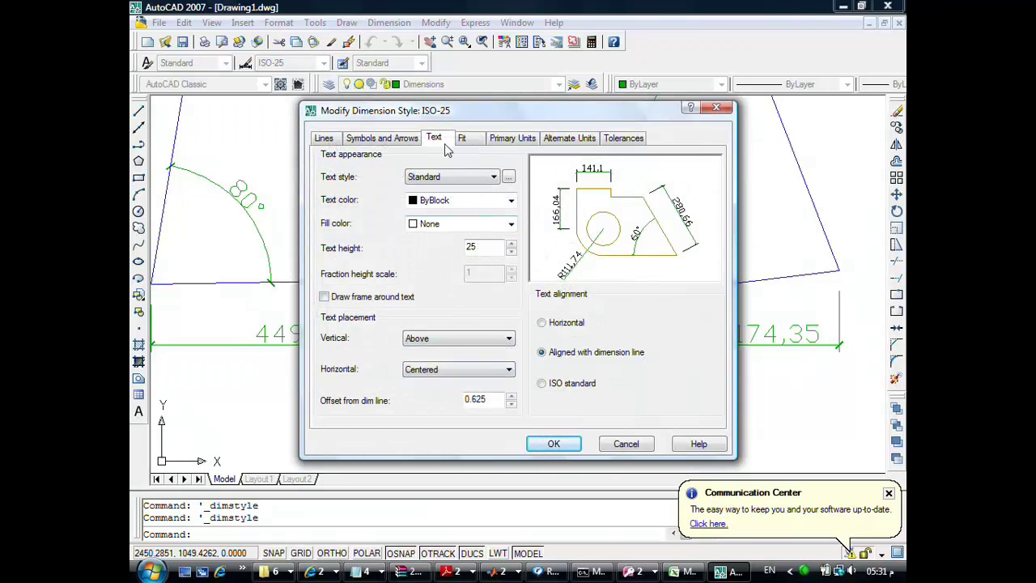
{"action": "left_click_drag", "start_coordinate": [482, 249], "coordinate": [406, 249]}
{"action": "type", "text": "10"}
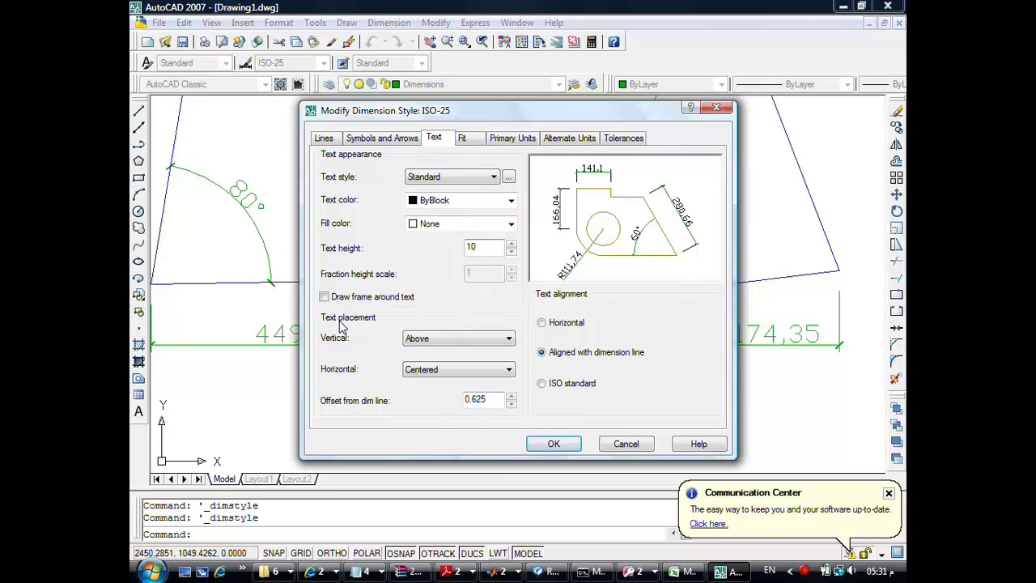
{"action": "left_click", "coordinate": [443, 342]}
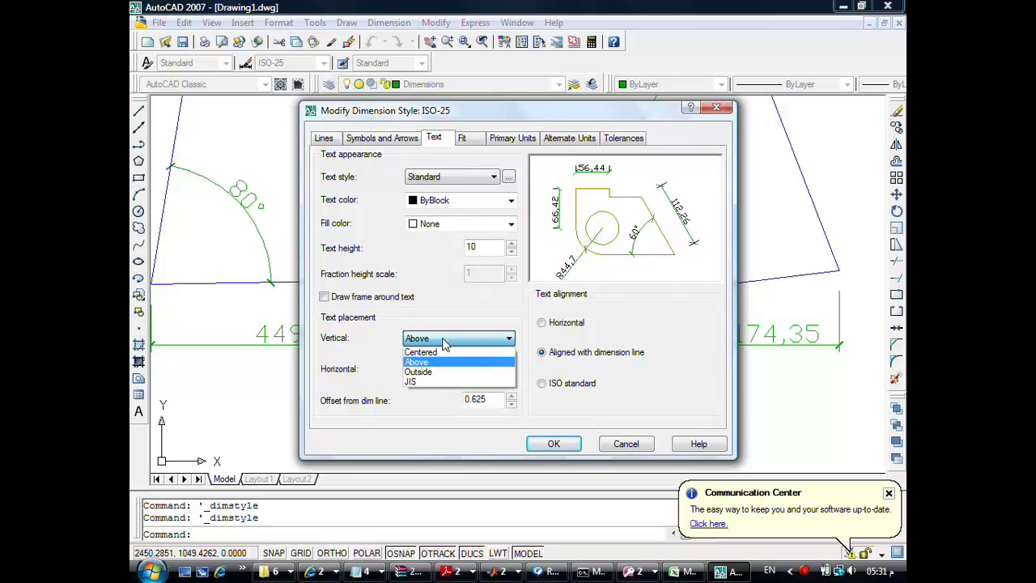